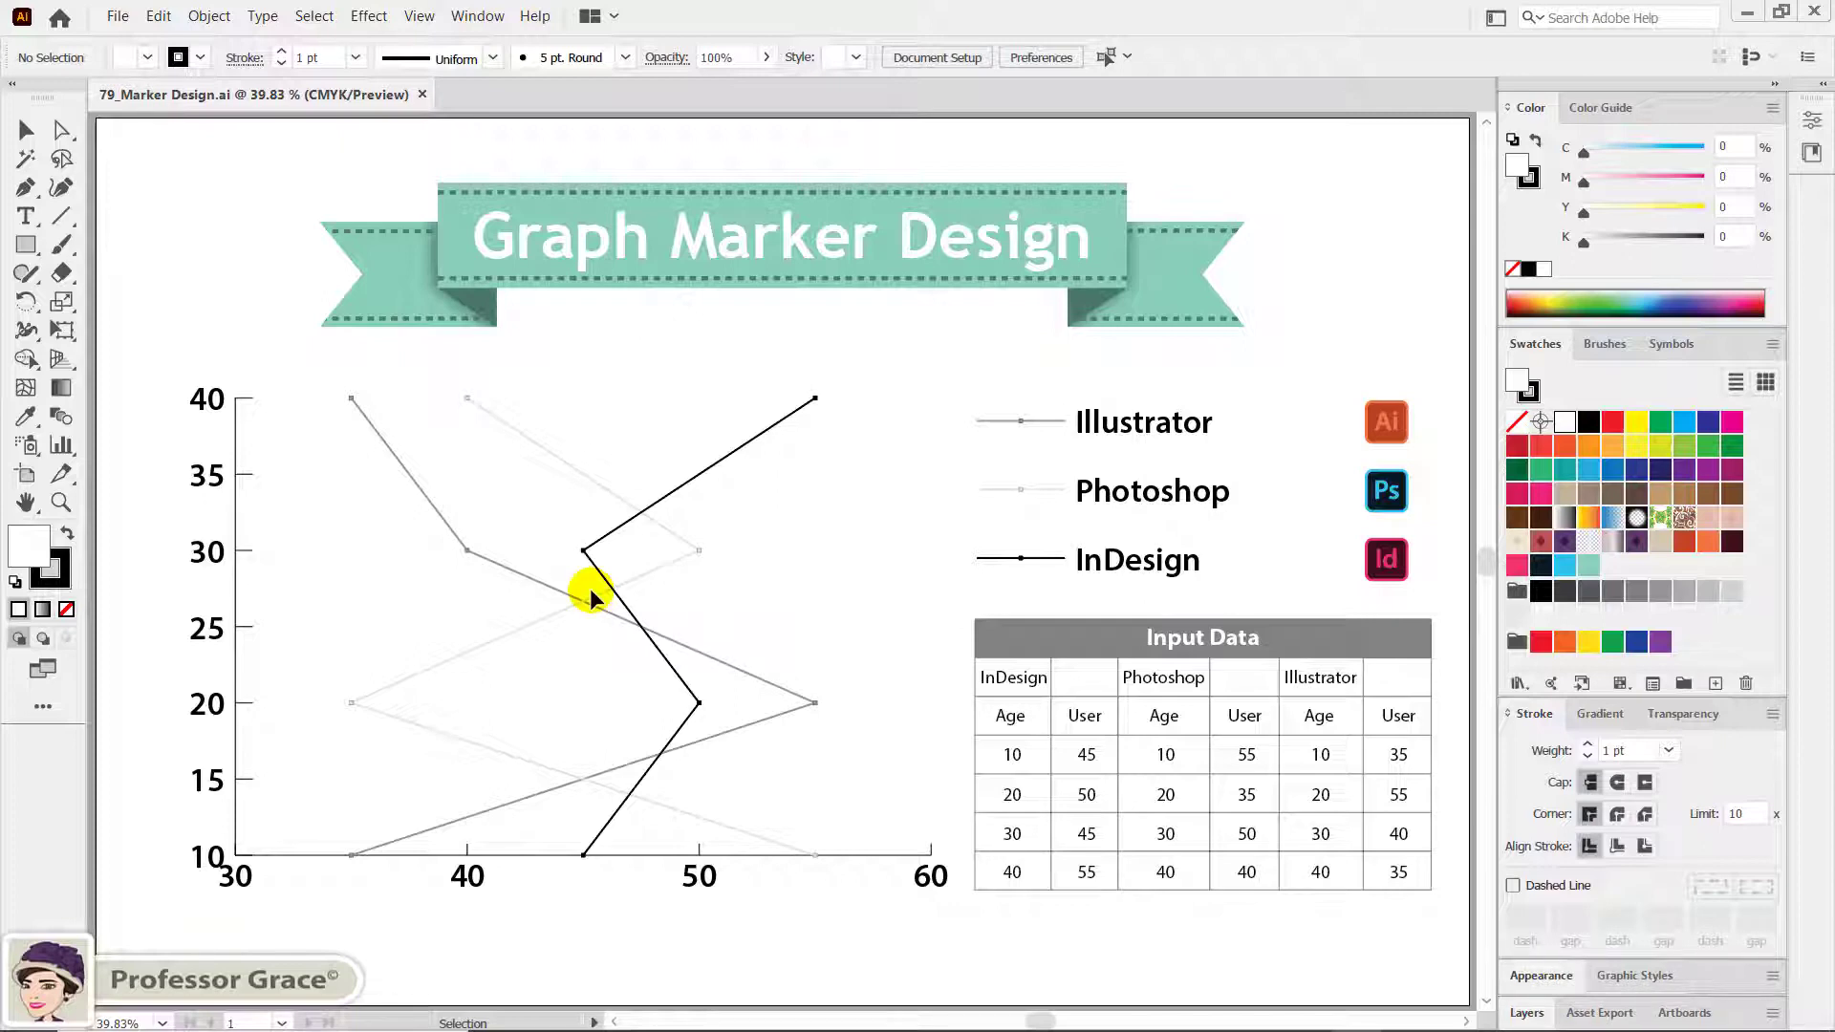
Swap the Column Graph tool for the Scatter Graph Tool from its flyout.
click(63, 446)
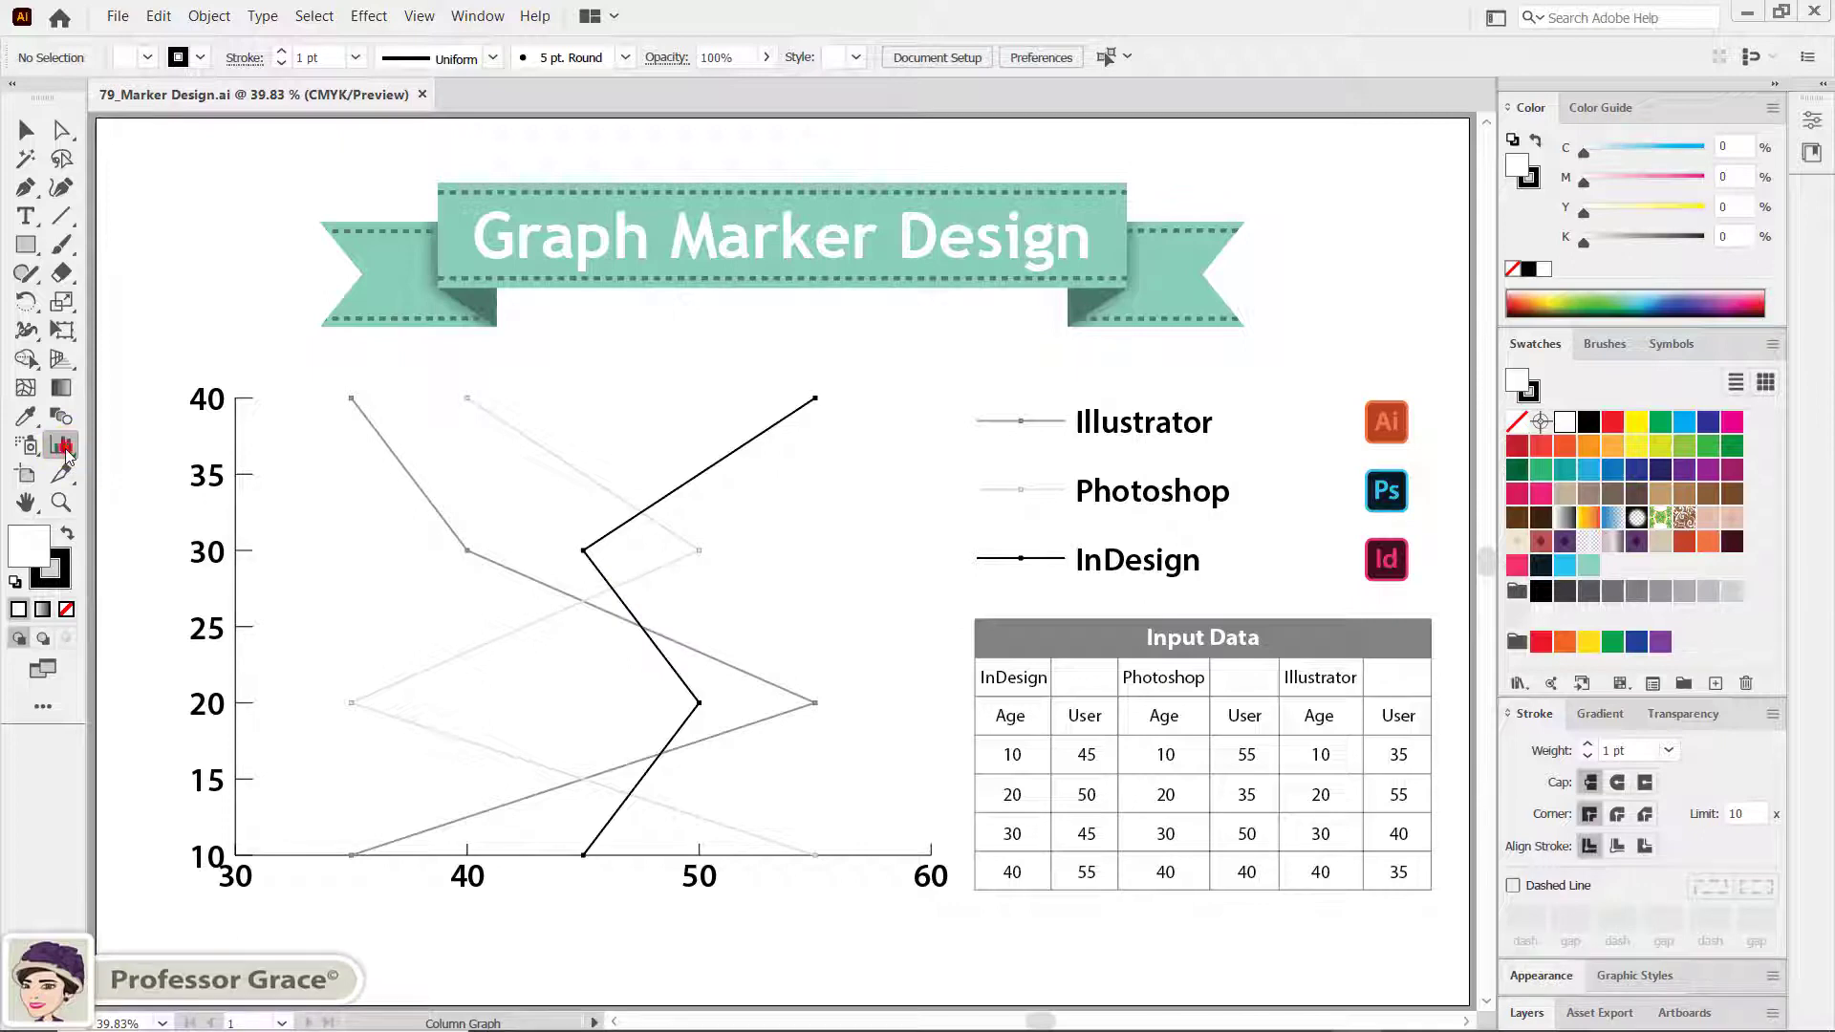
click(65, 449)
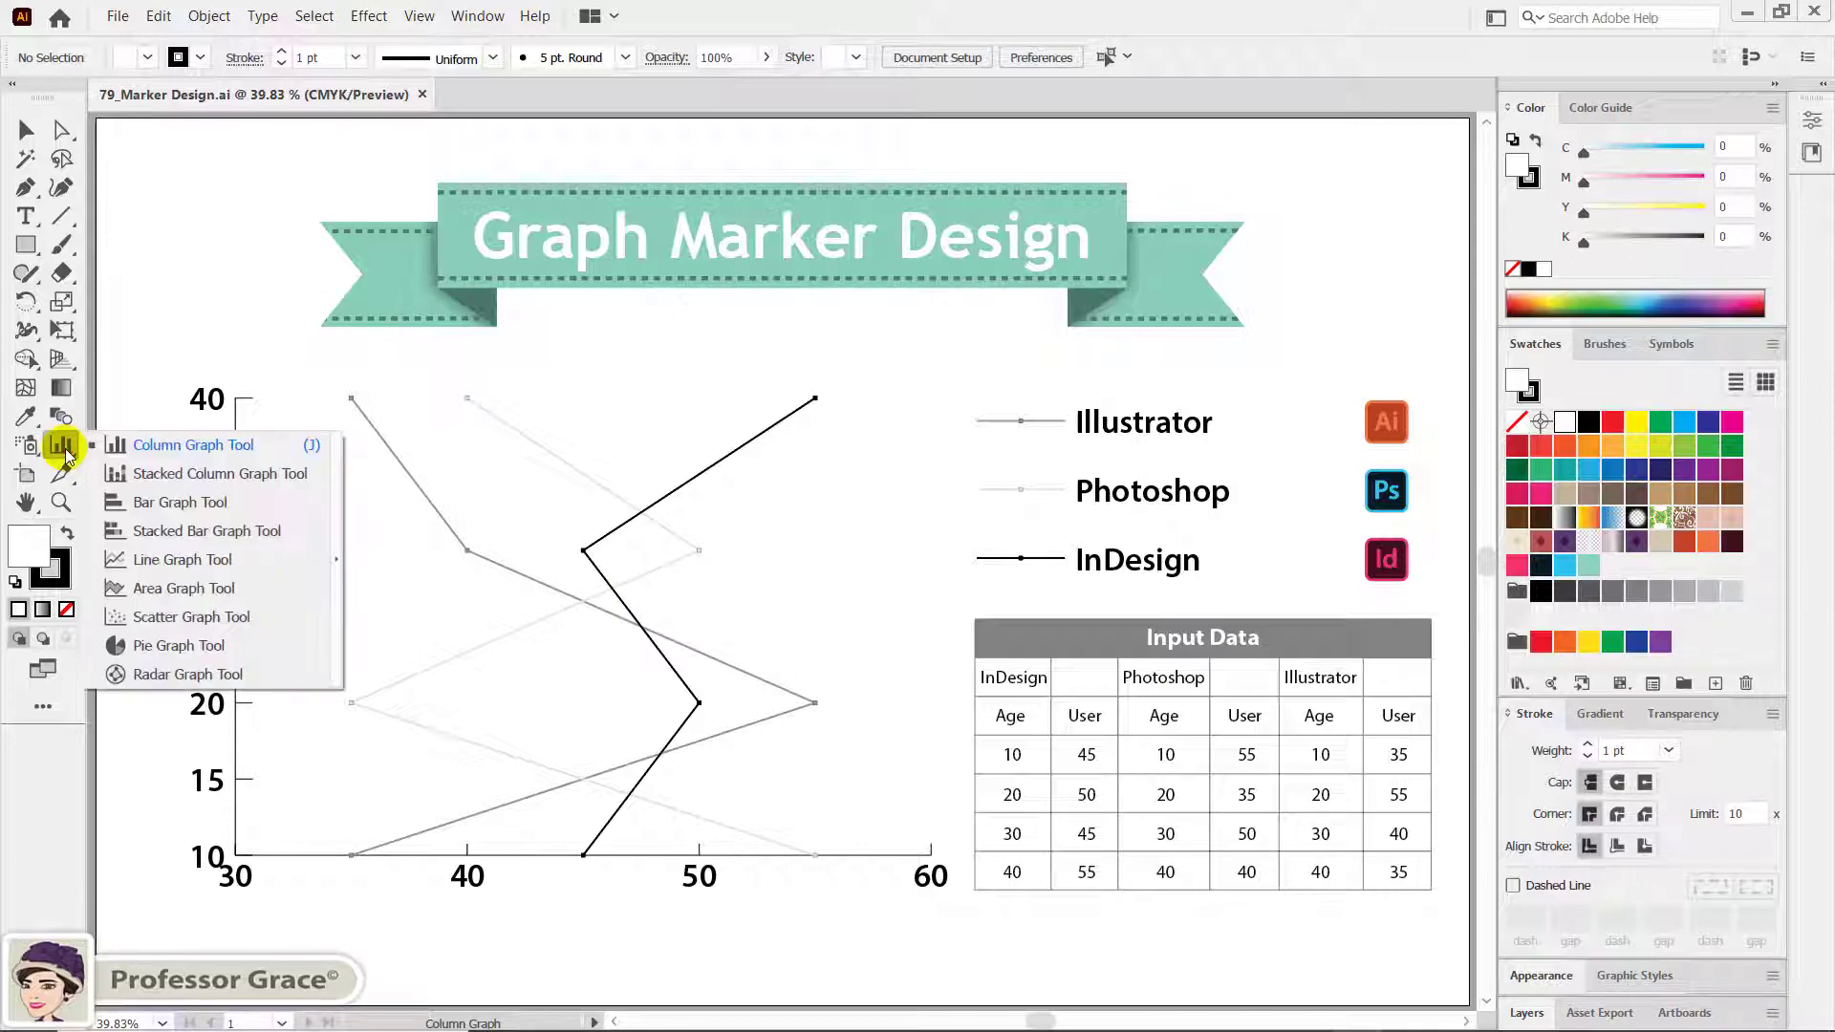
click(238, 622)
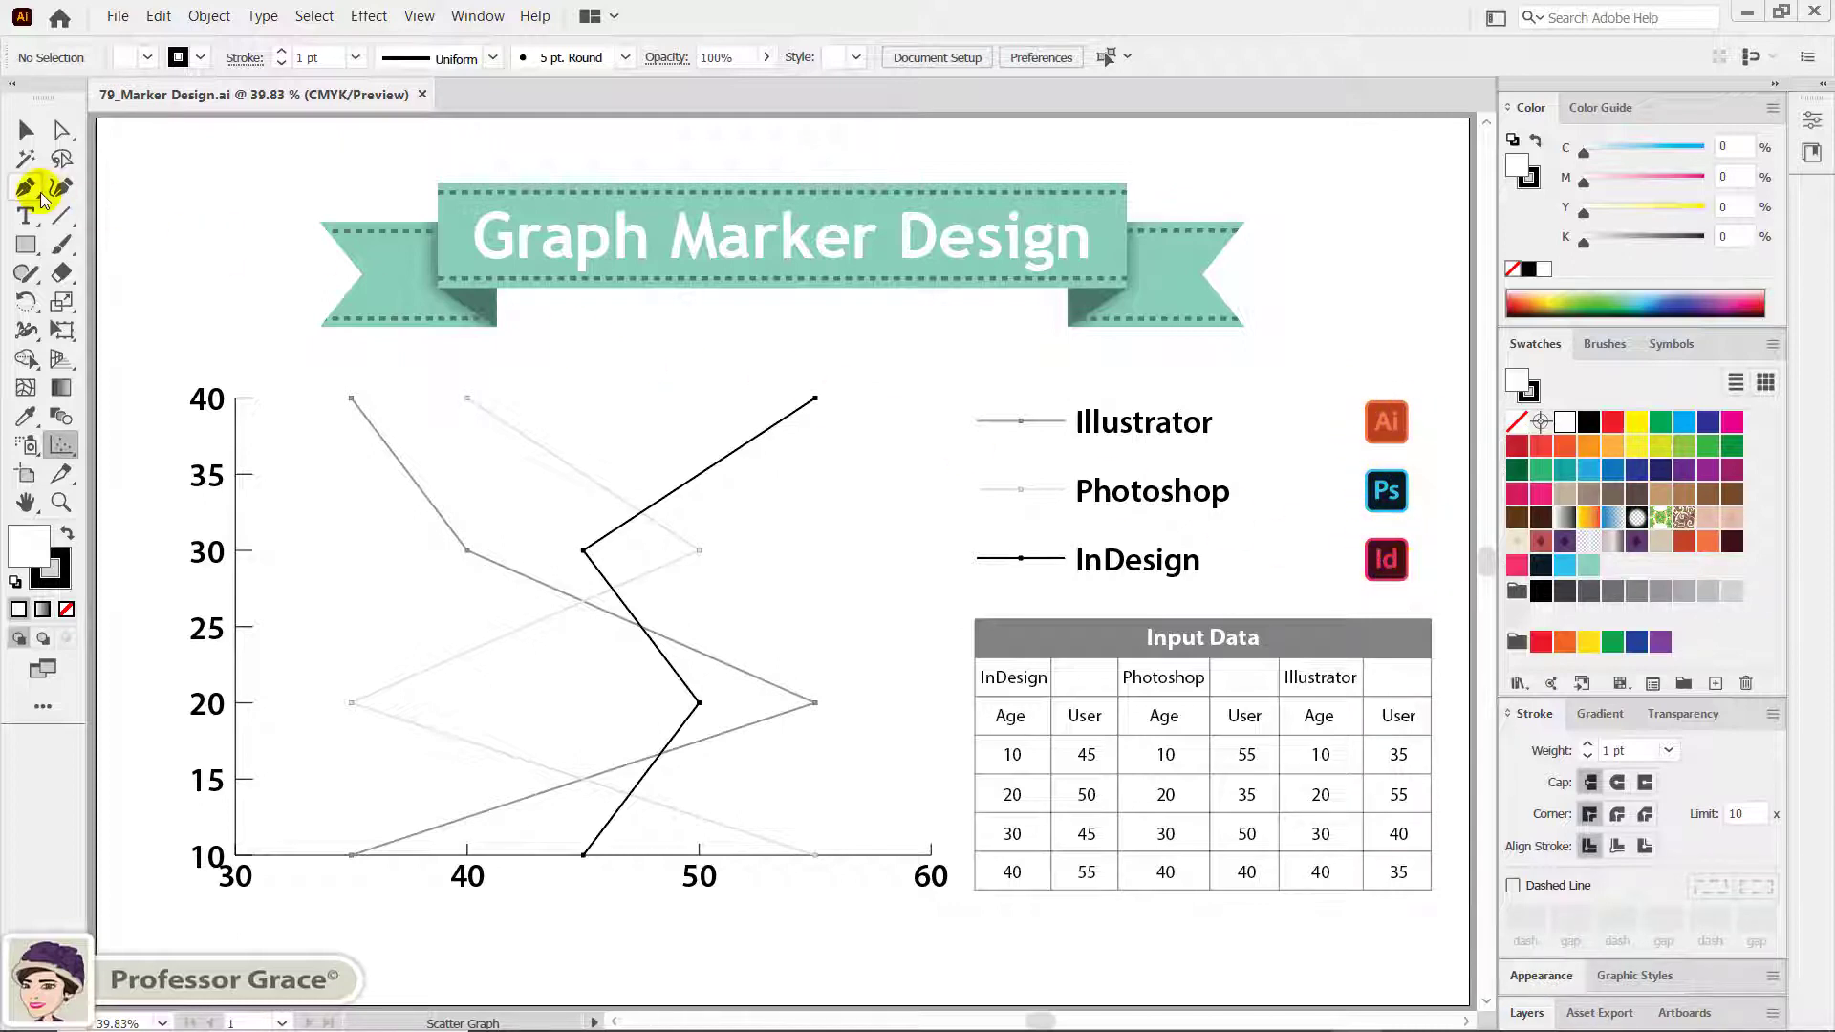
With the Group Selection tool, inspect the Ai, Ps and Id icons' colours in turn, then deselect.
click(58, 136)
drag(55, 150, 147, 155)
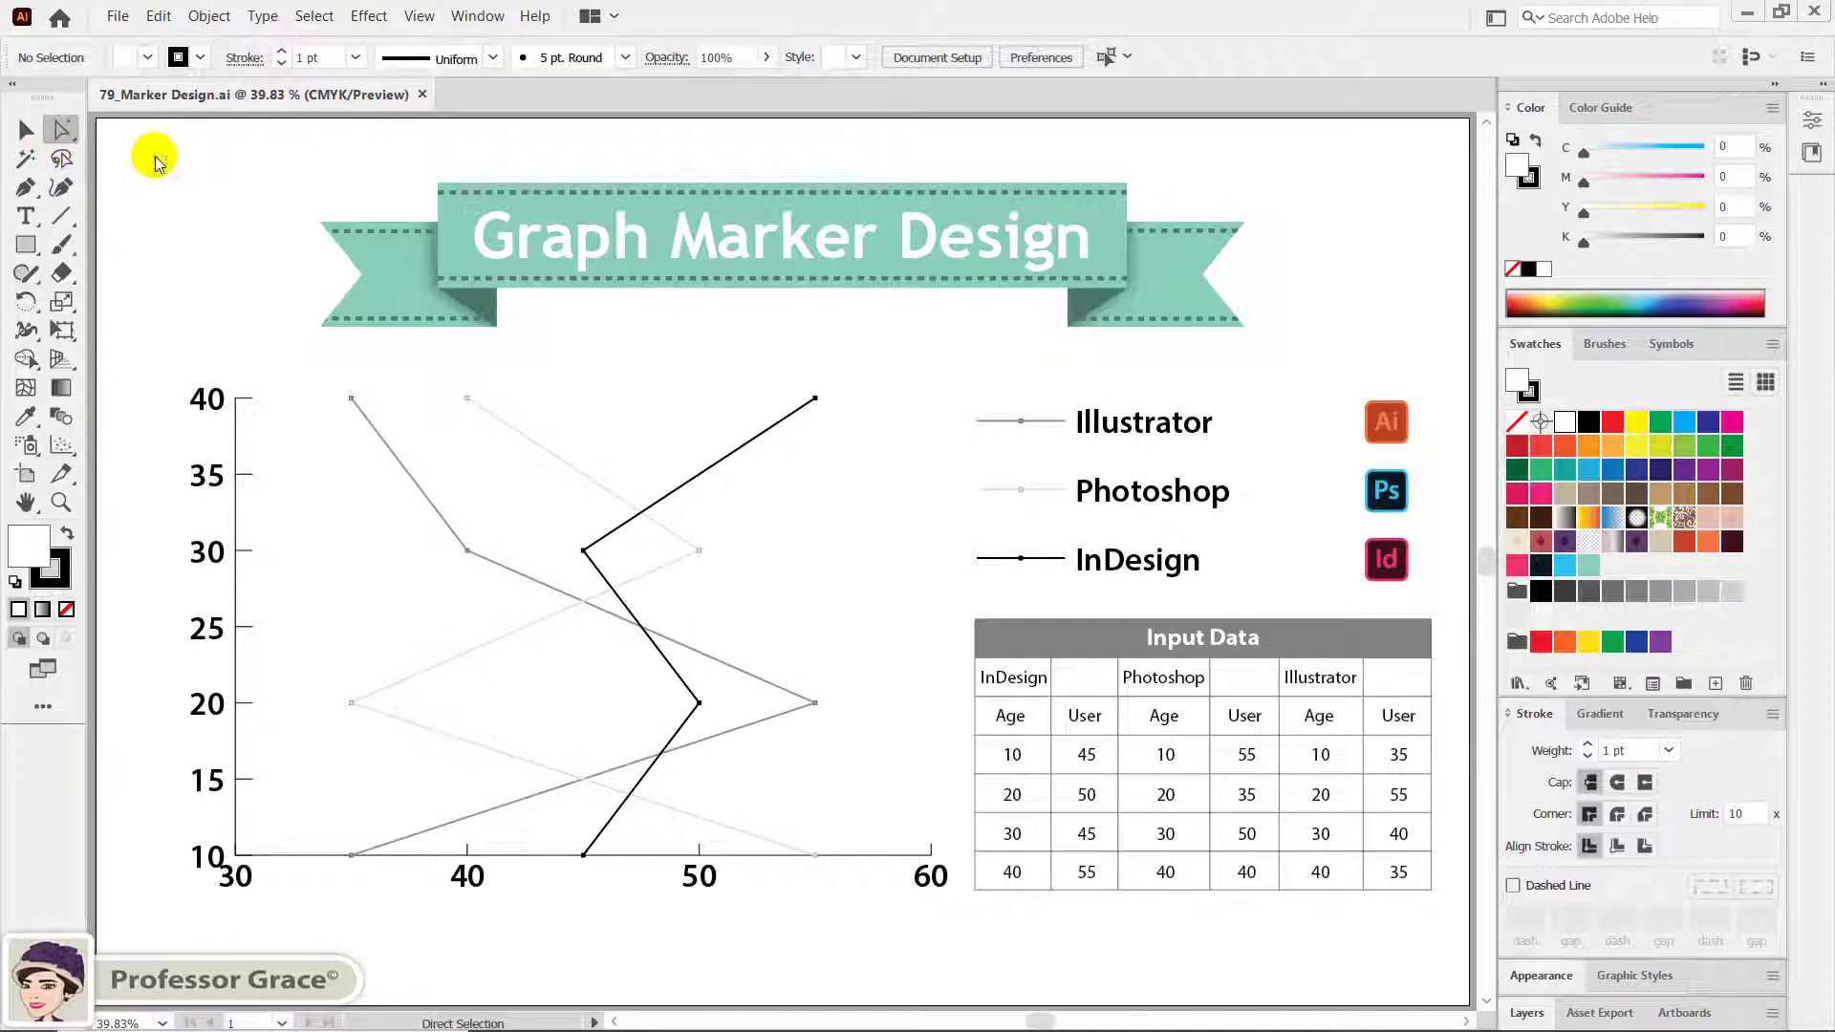
click(1400, 447)
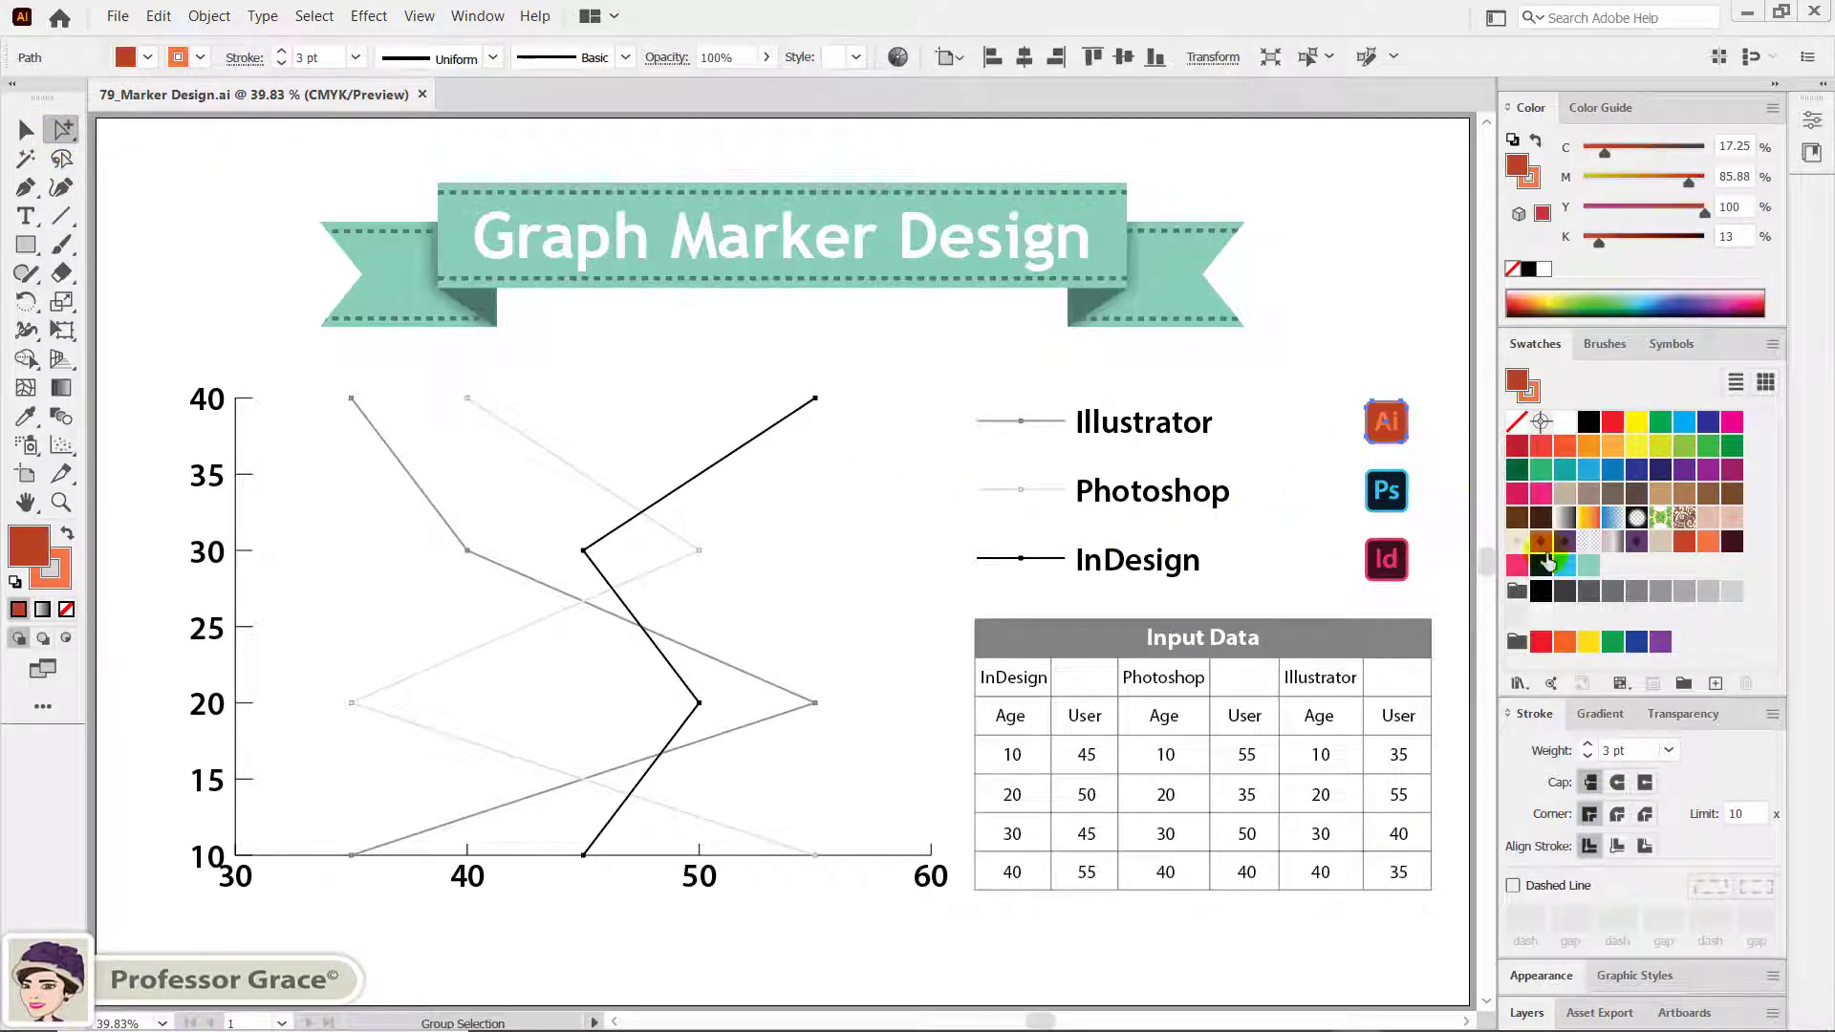
click(1377, 513)
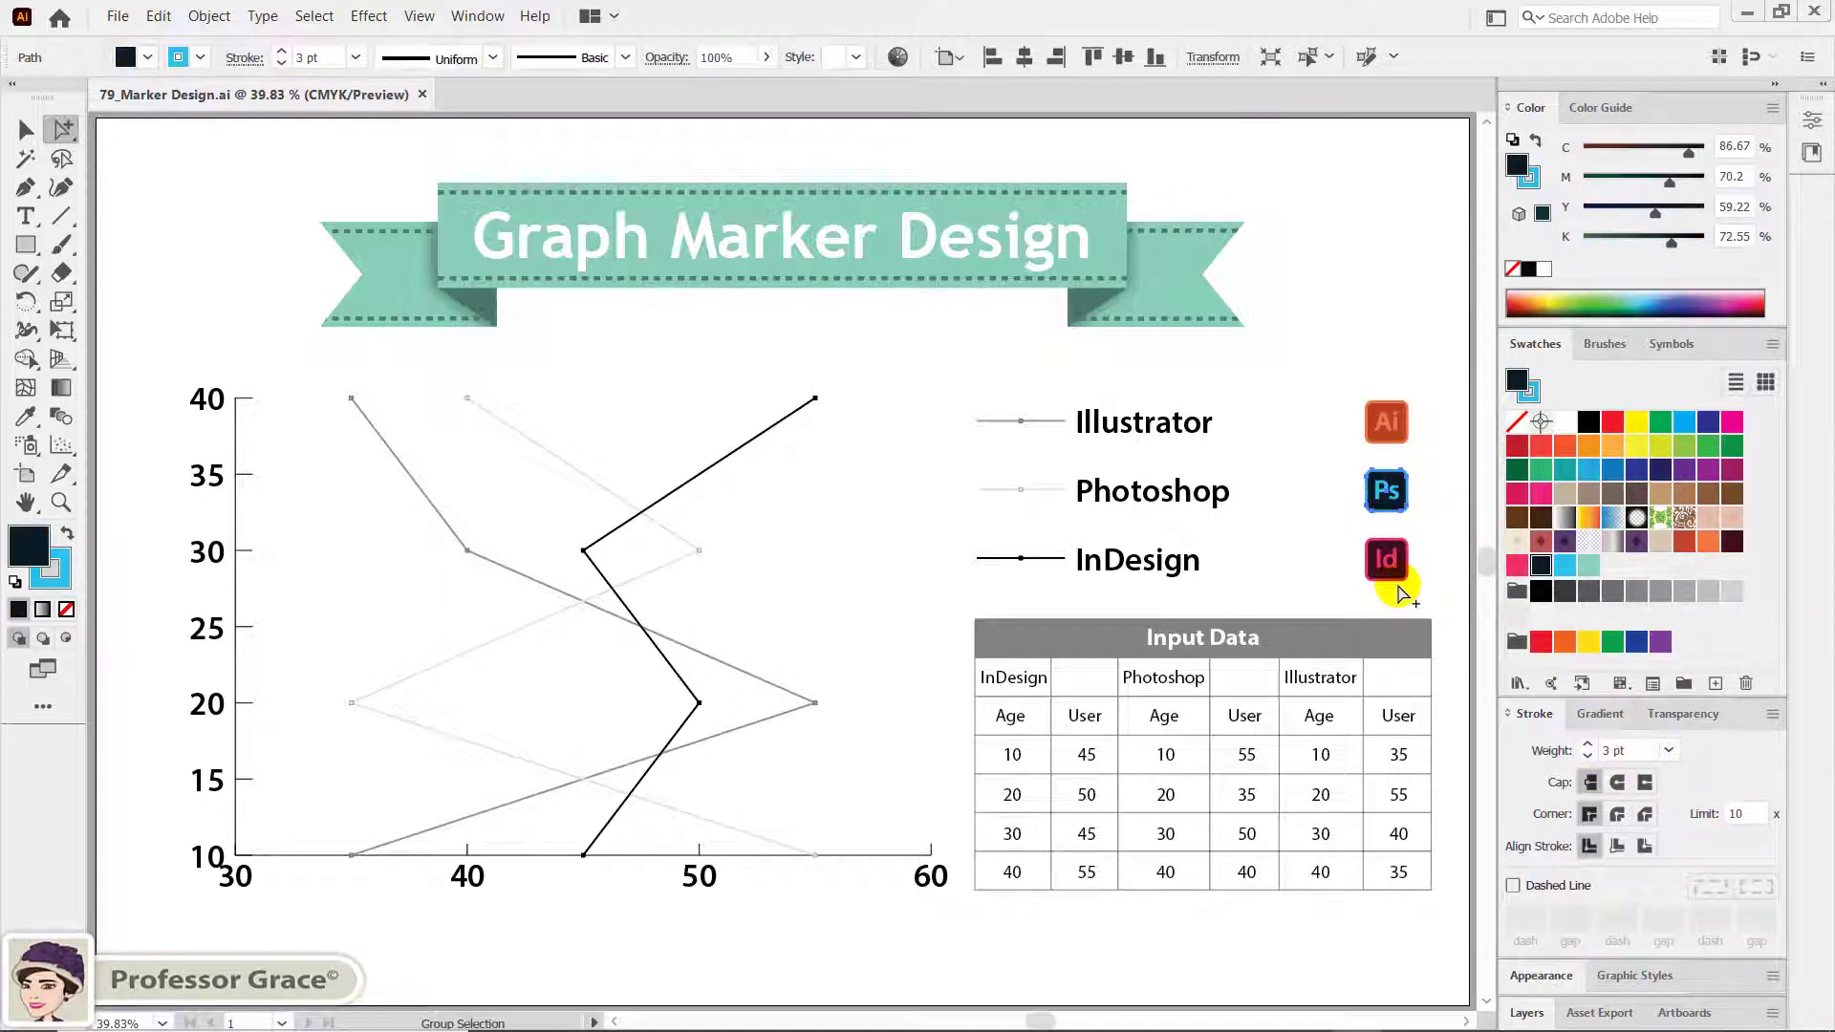
click(1382, 585)
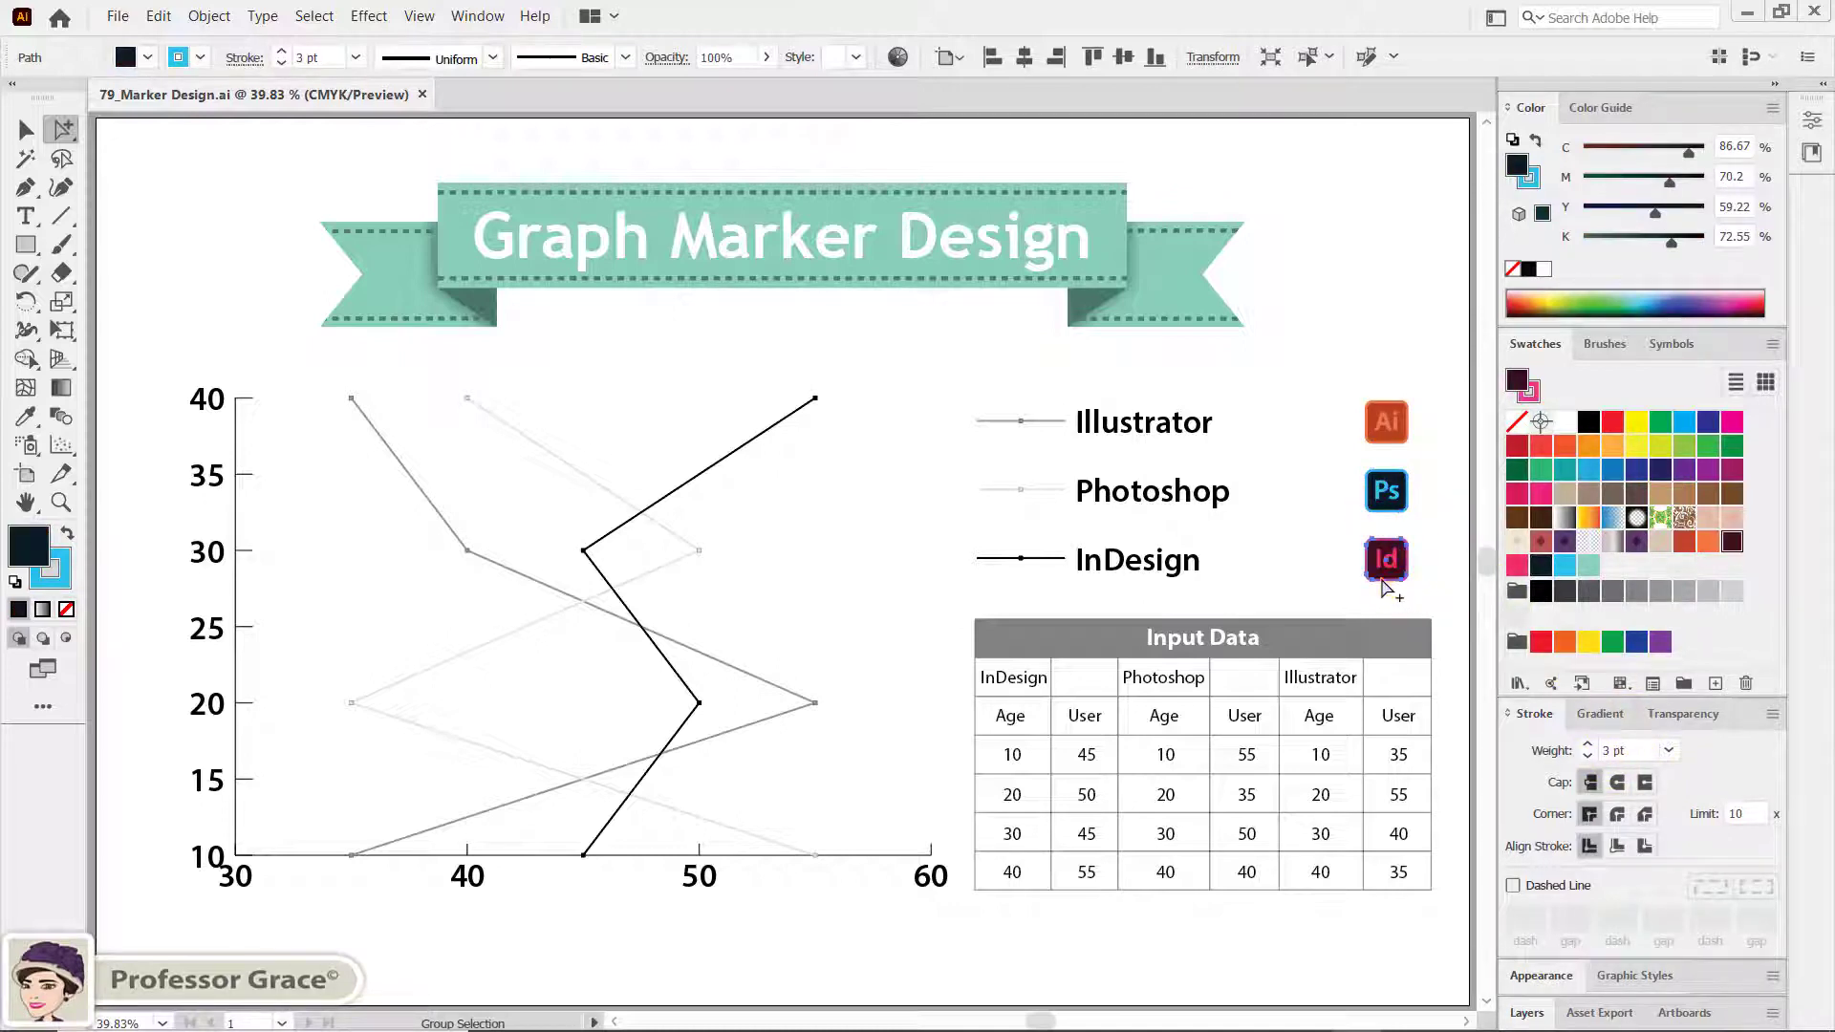
click(1302, 570)
click(1300, 571)
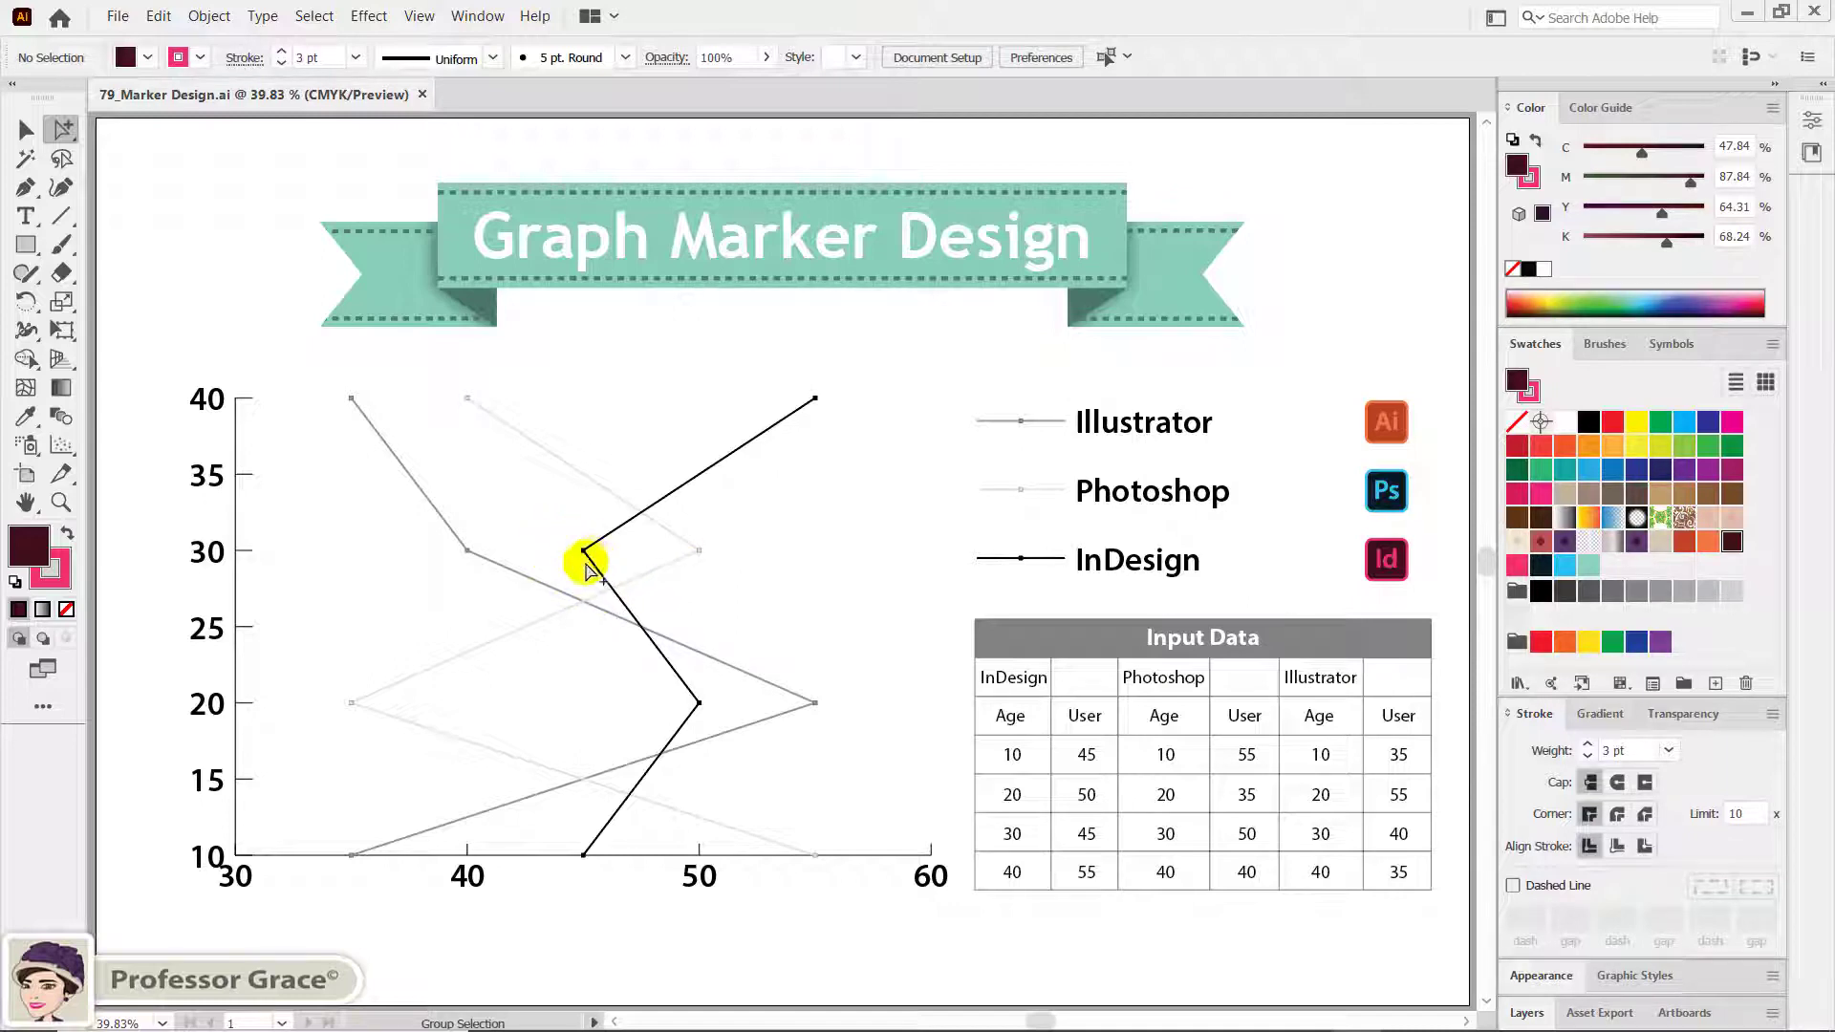
Select only the Photoshop line's top data point at 40, 40 using Group Selection.
drag(473, 555, 467, 551)
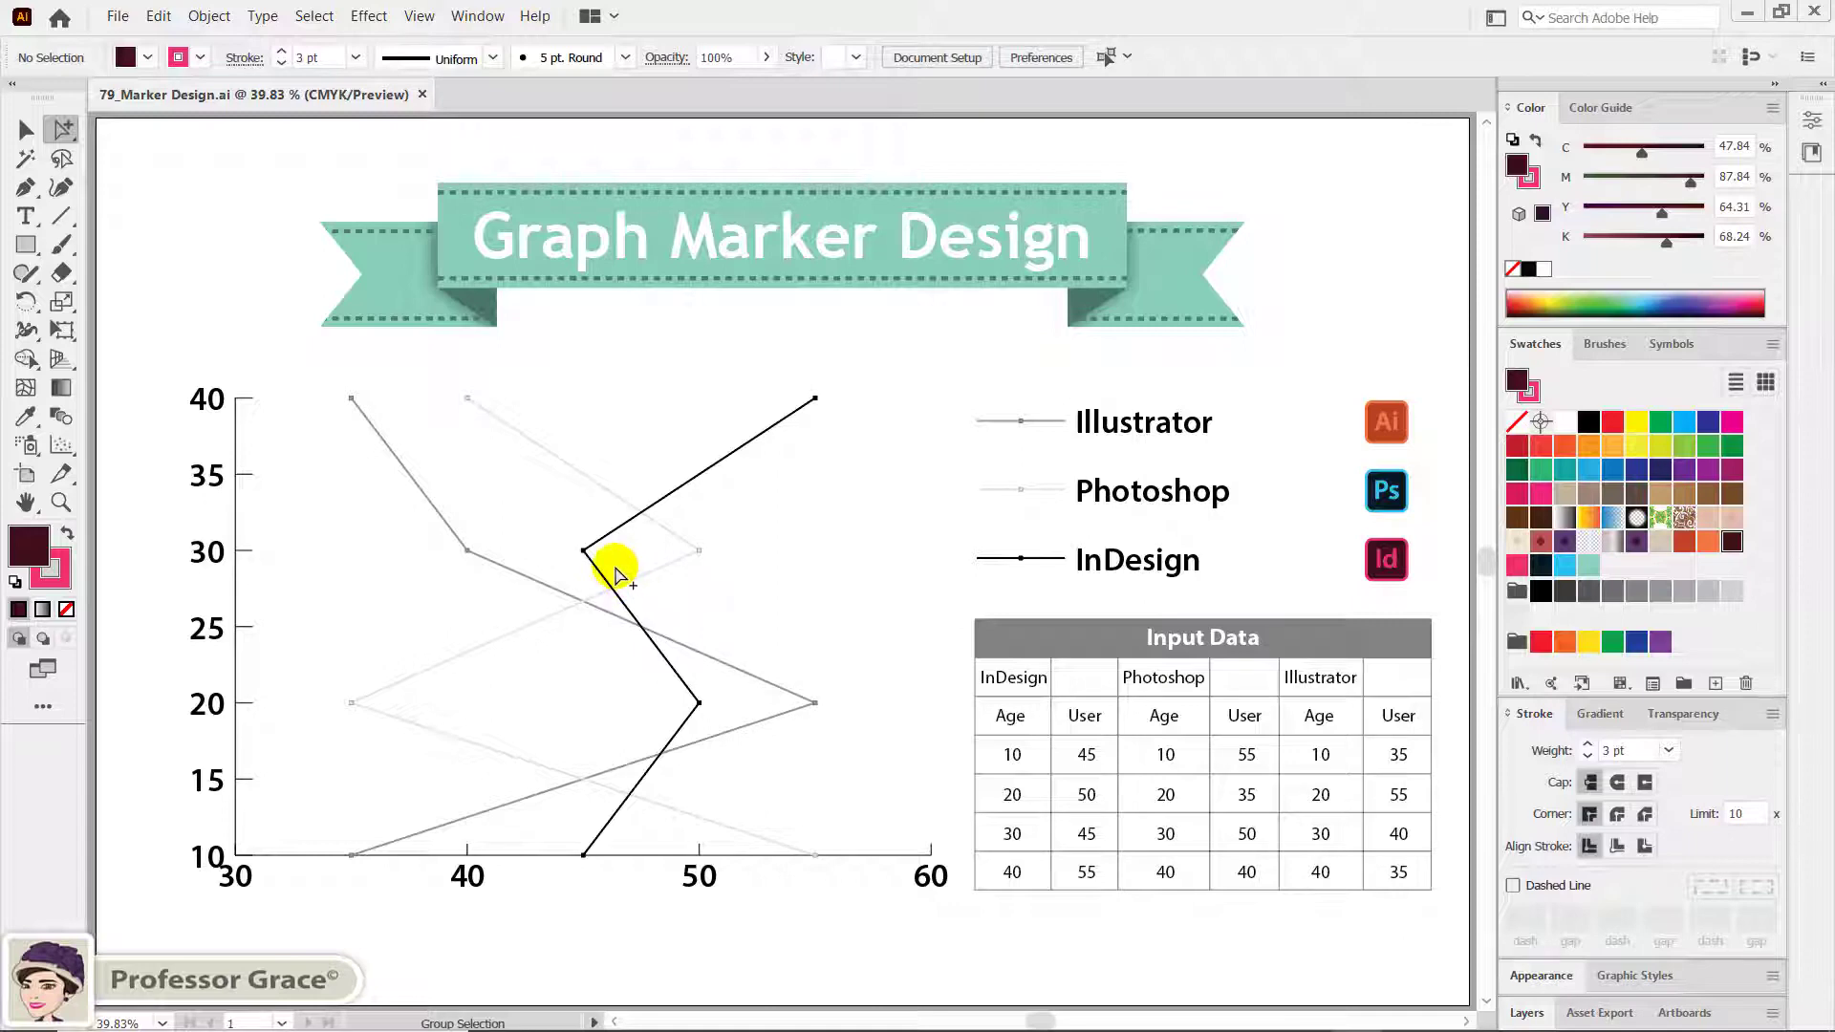
drag(71, 136, 134, 153)
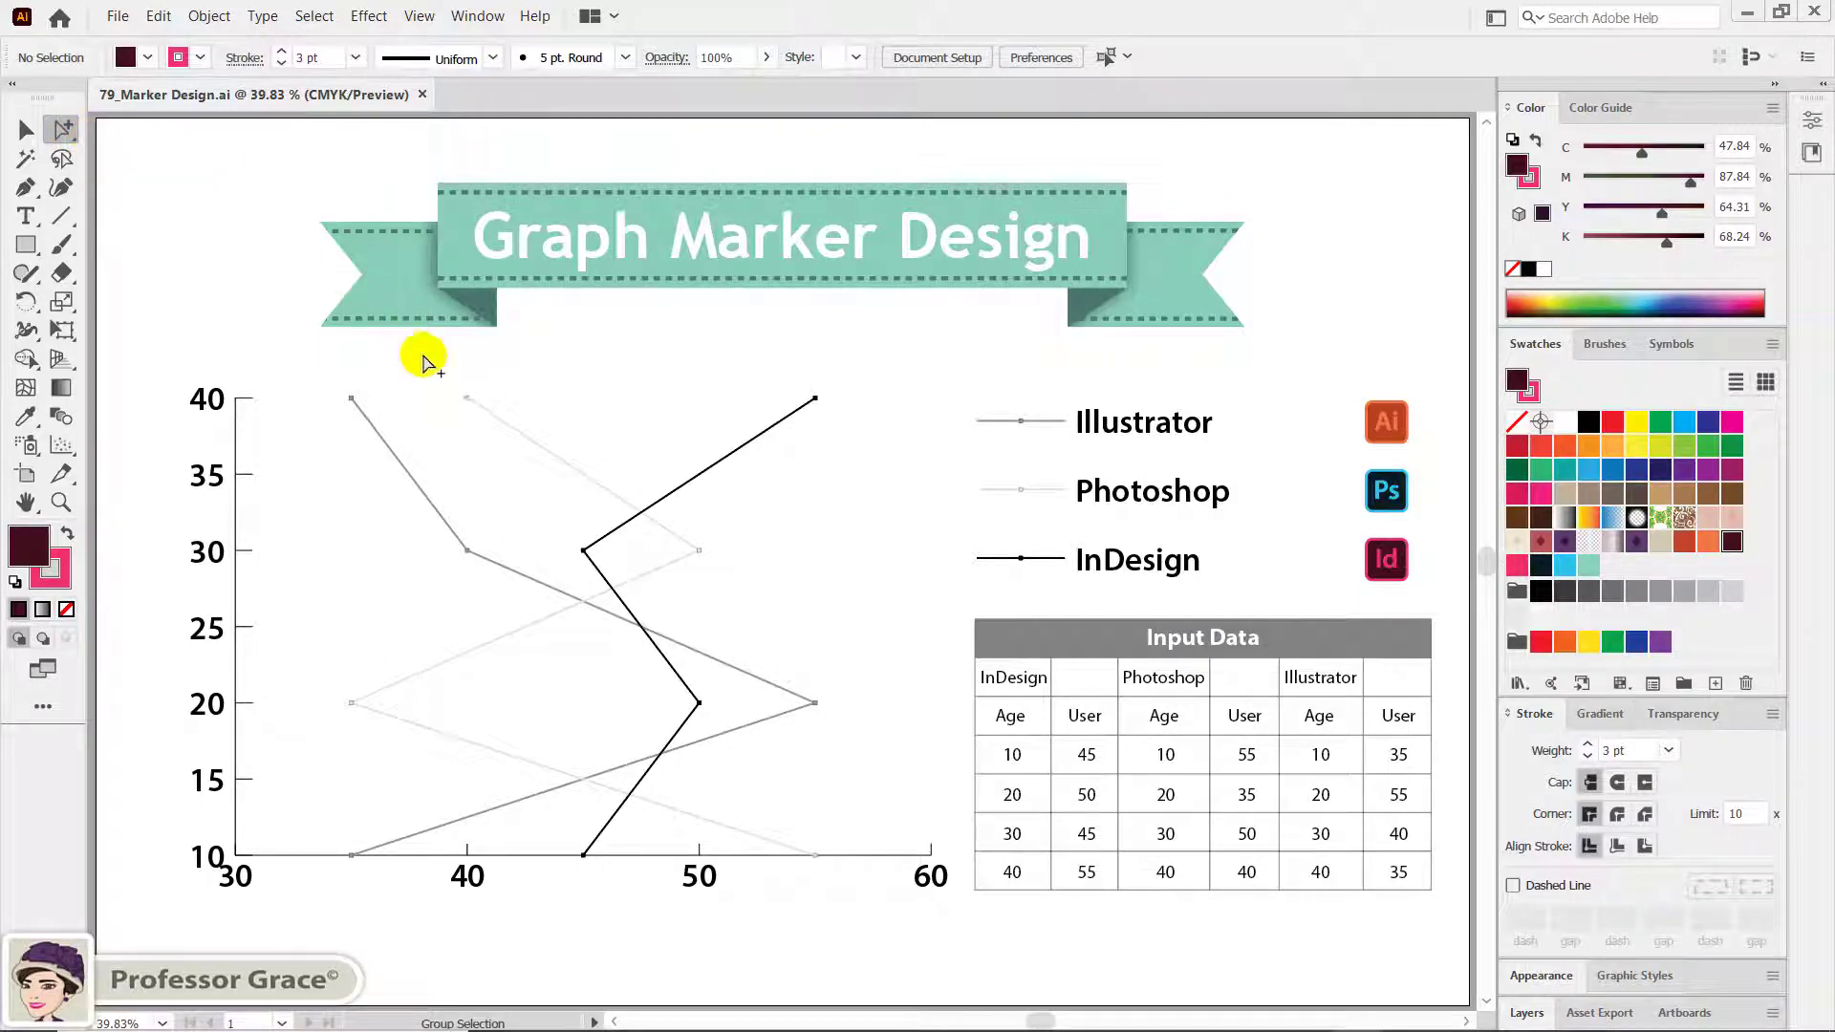
click(468, 399)
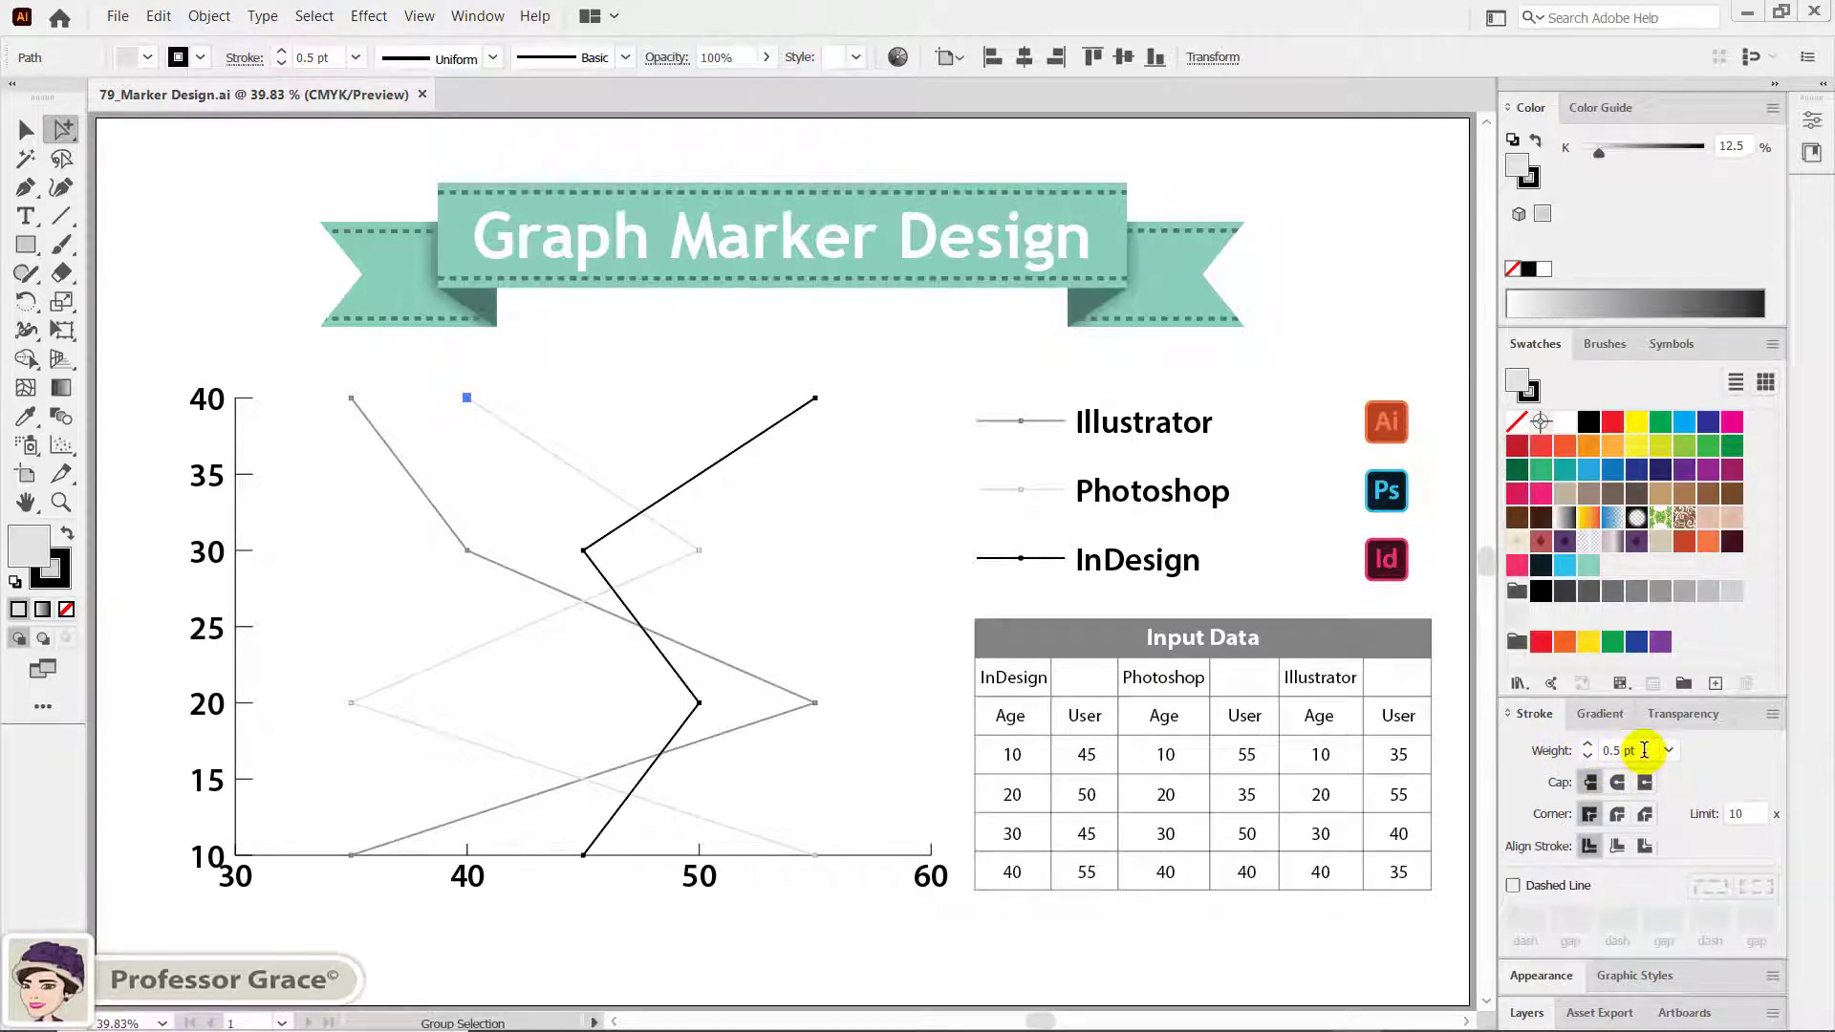
Scale the Photoshop top point uniformly by 1000% into a square marker, then select the 50/30 point.
click(43, 550)
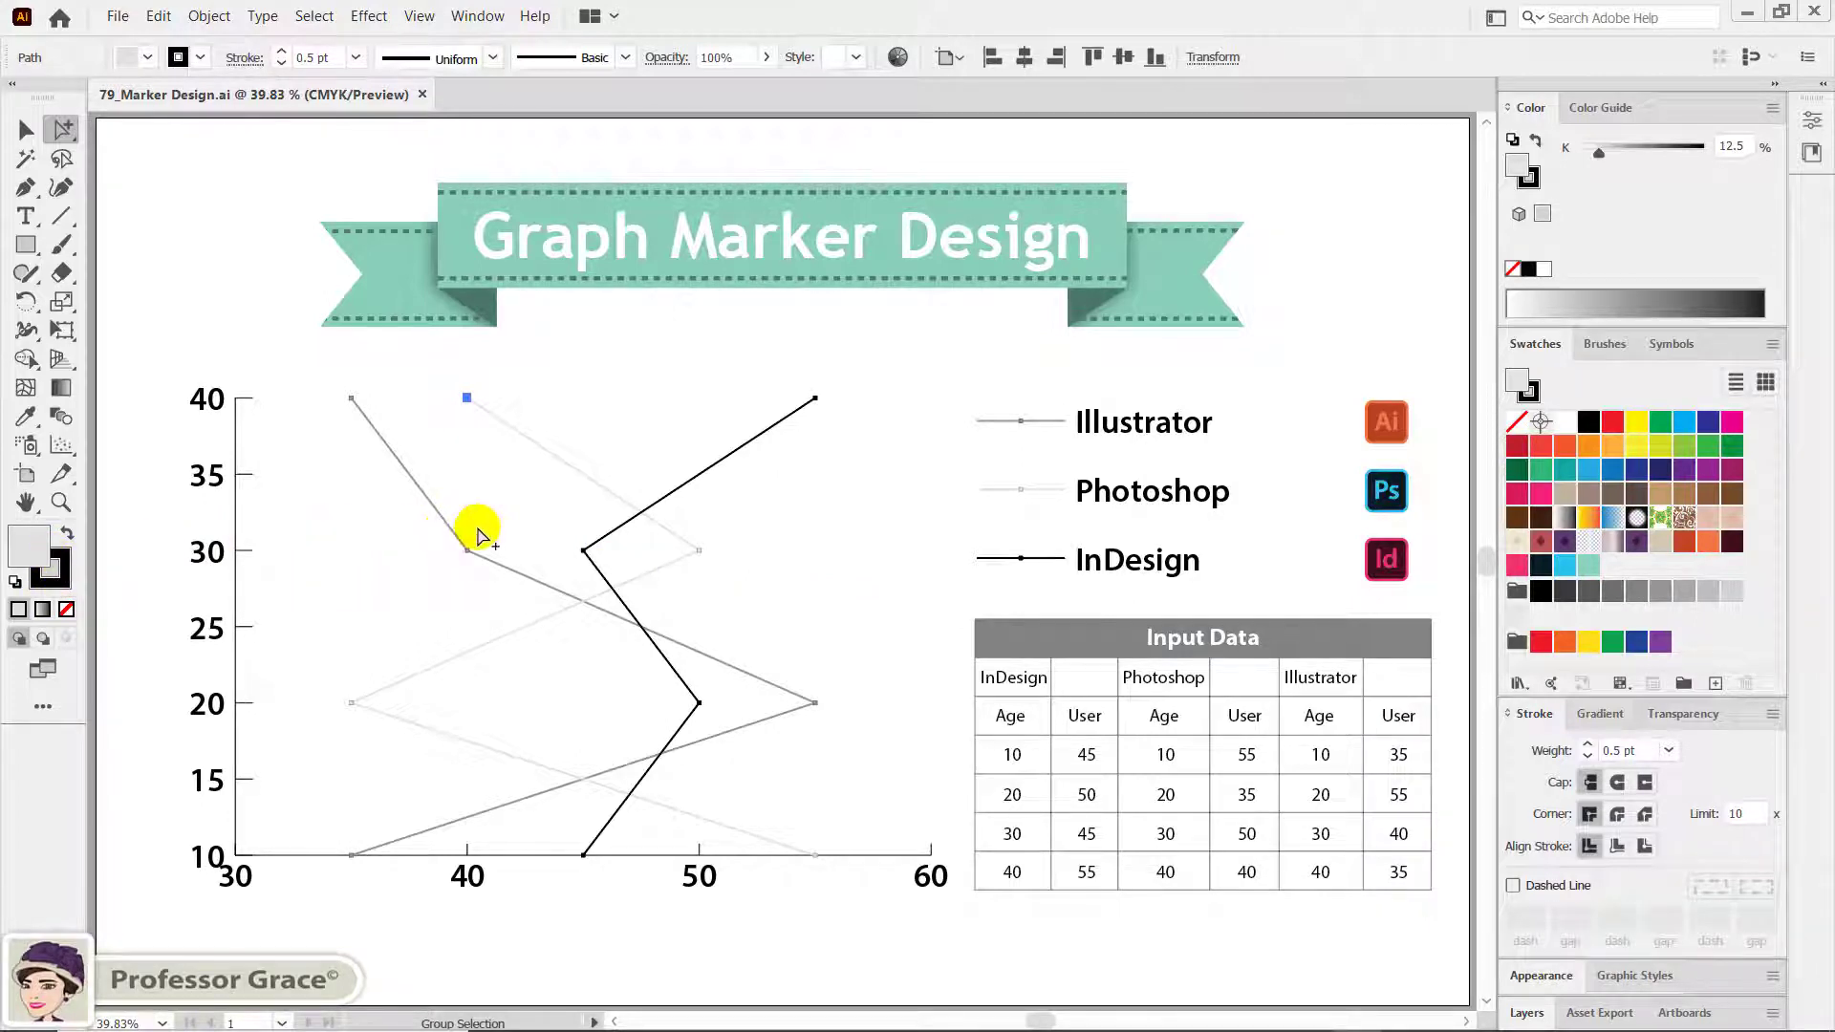
click(63, 302)
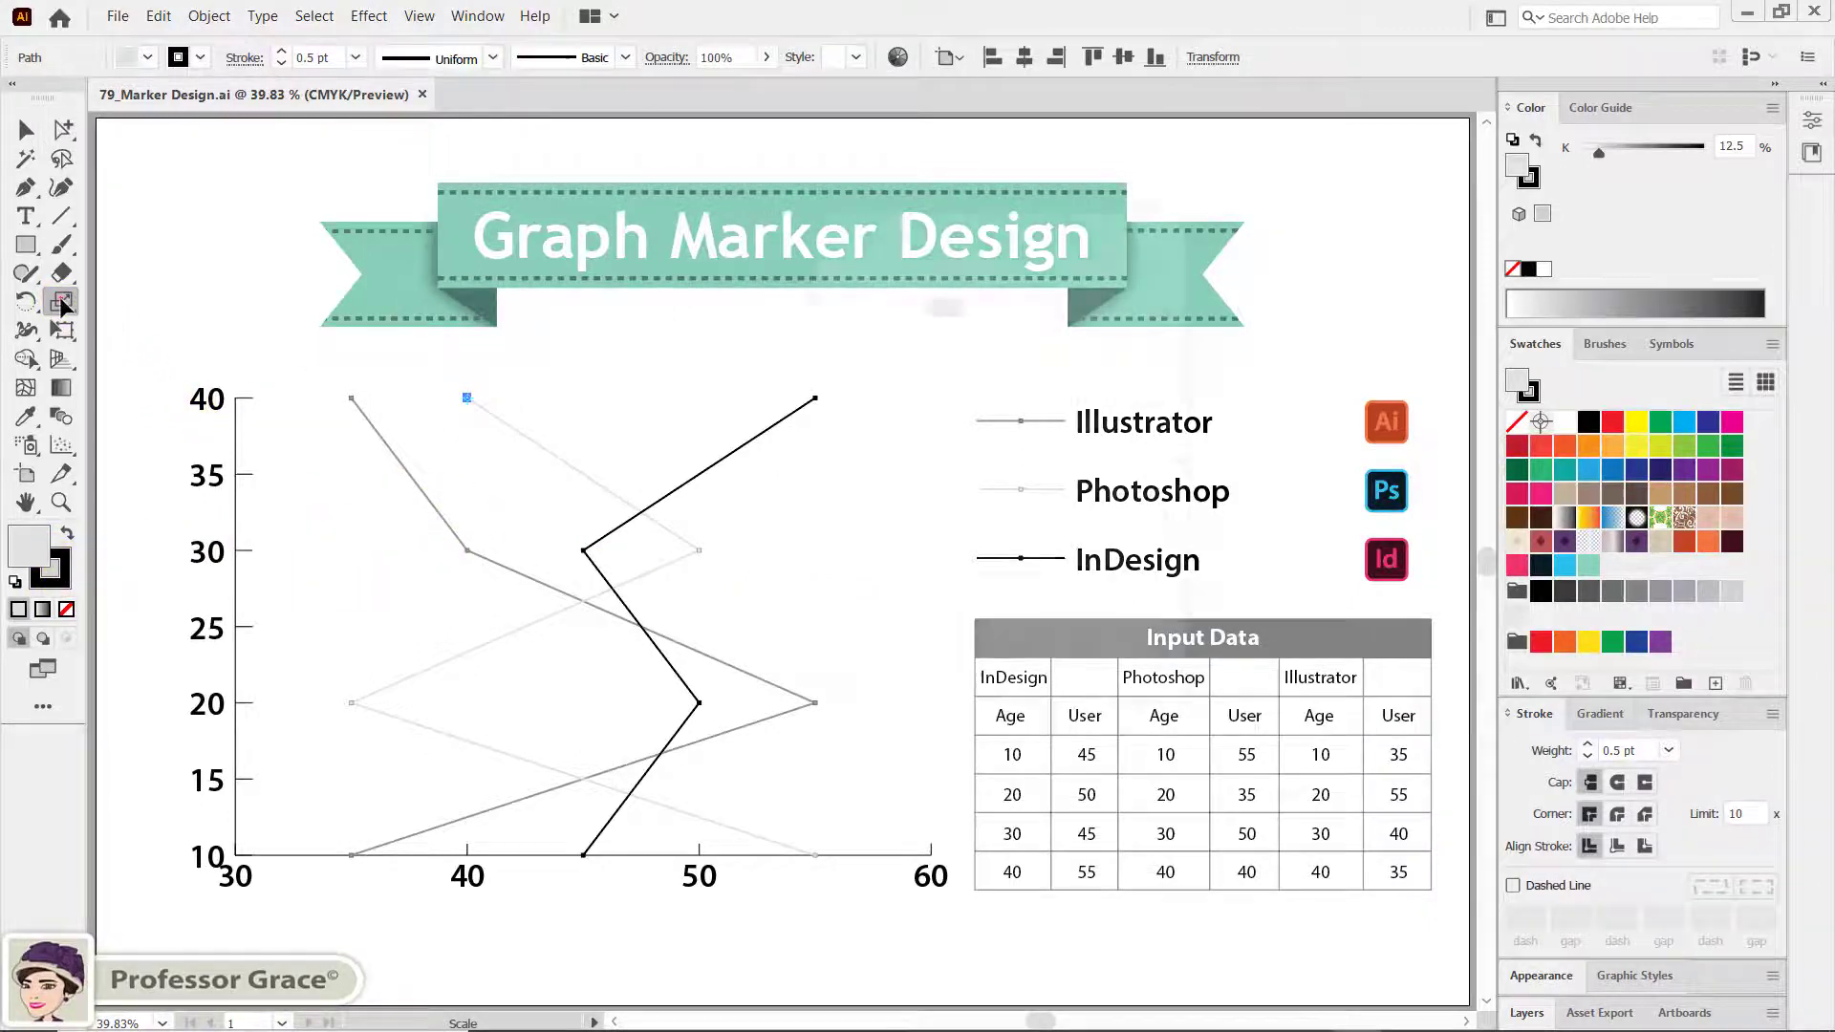
double_click(63, 302)
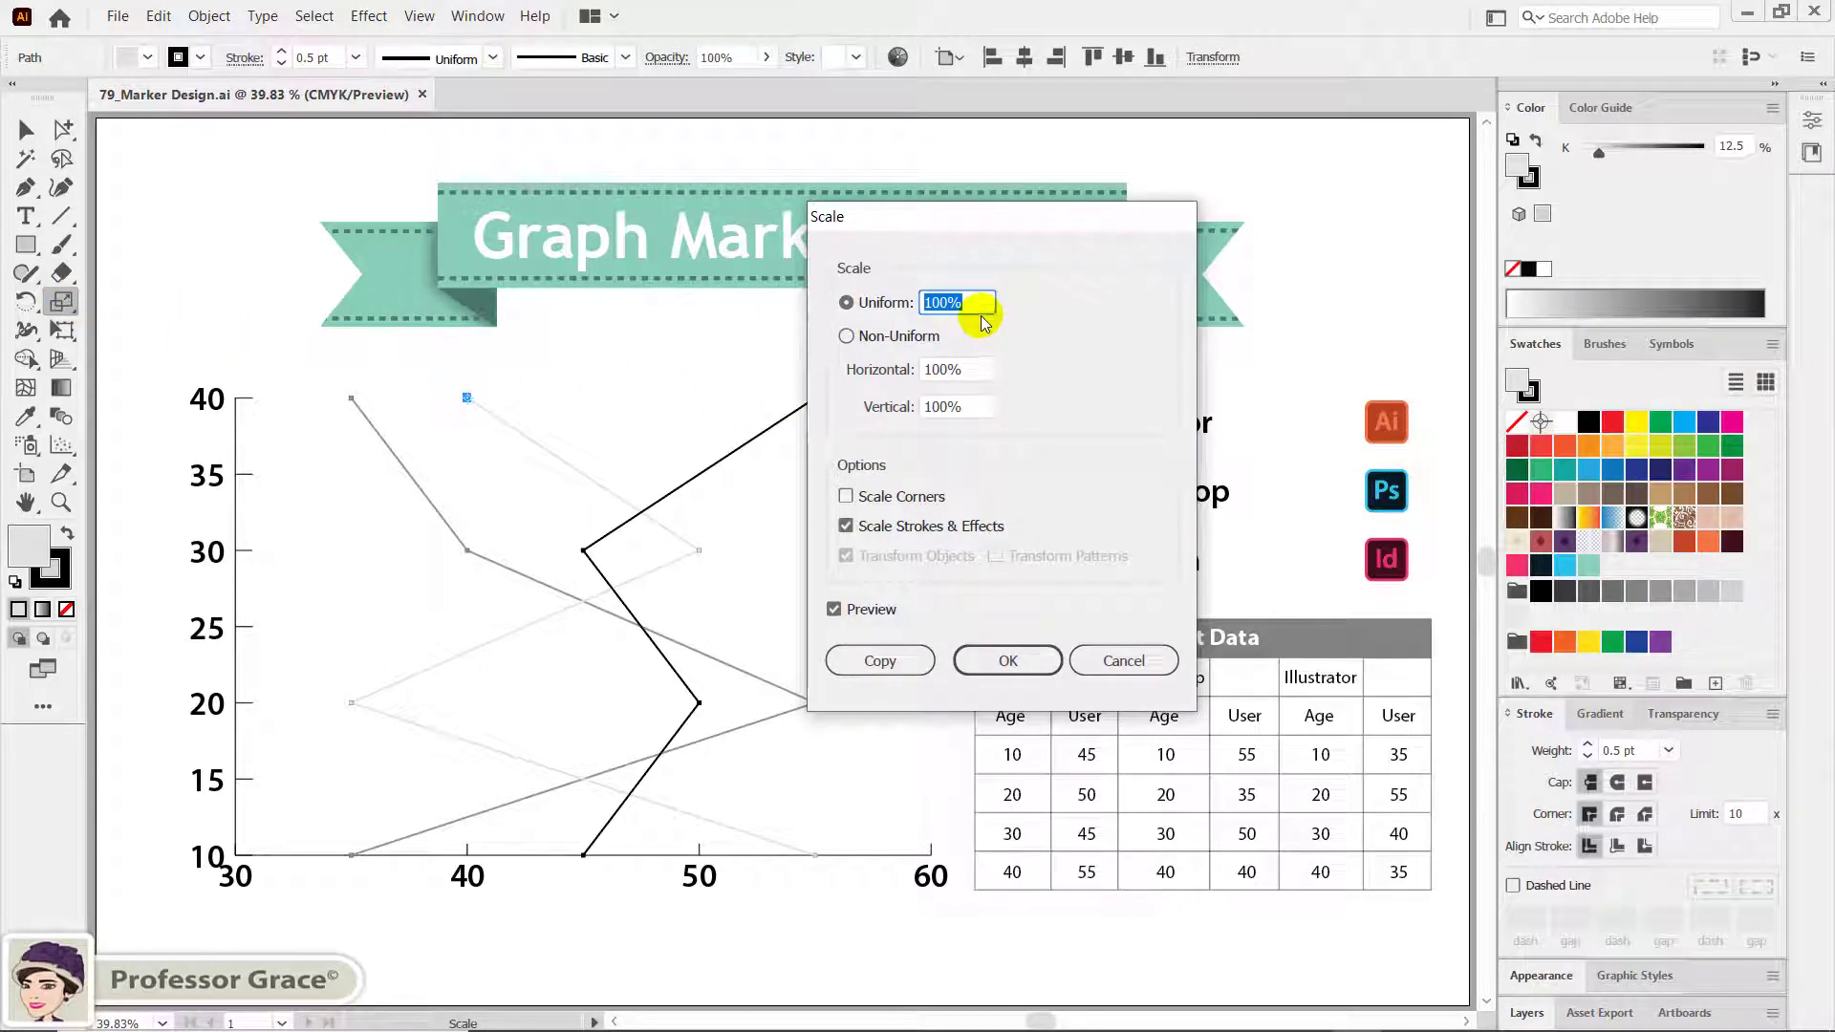
text(10)
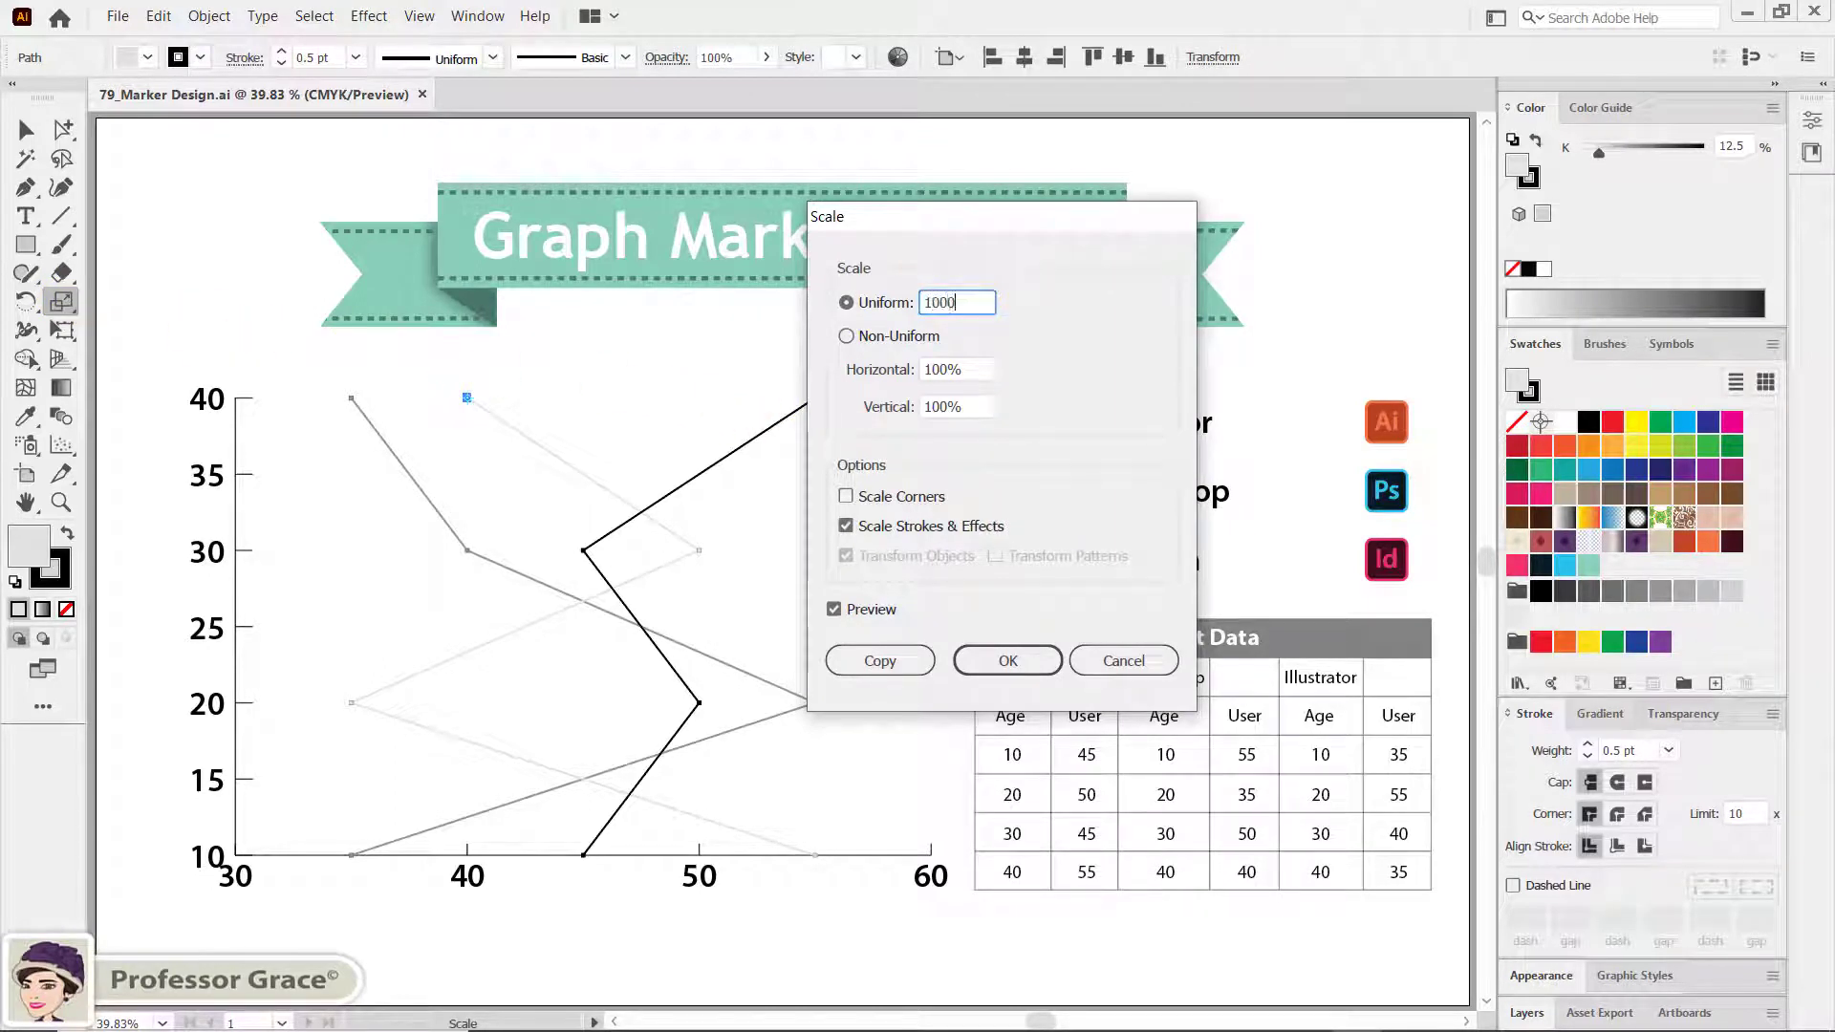
click(977, 370)
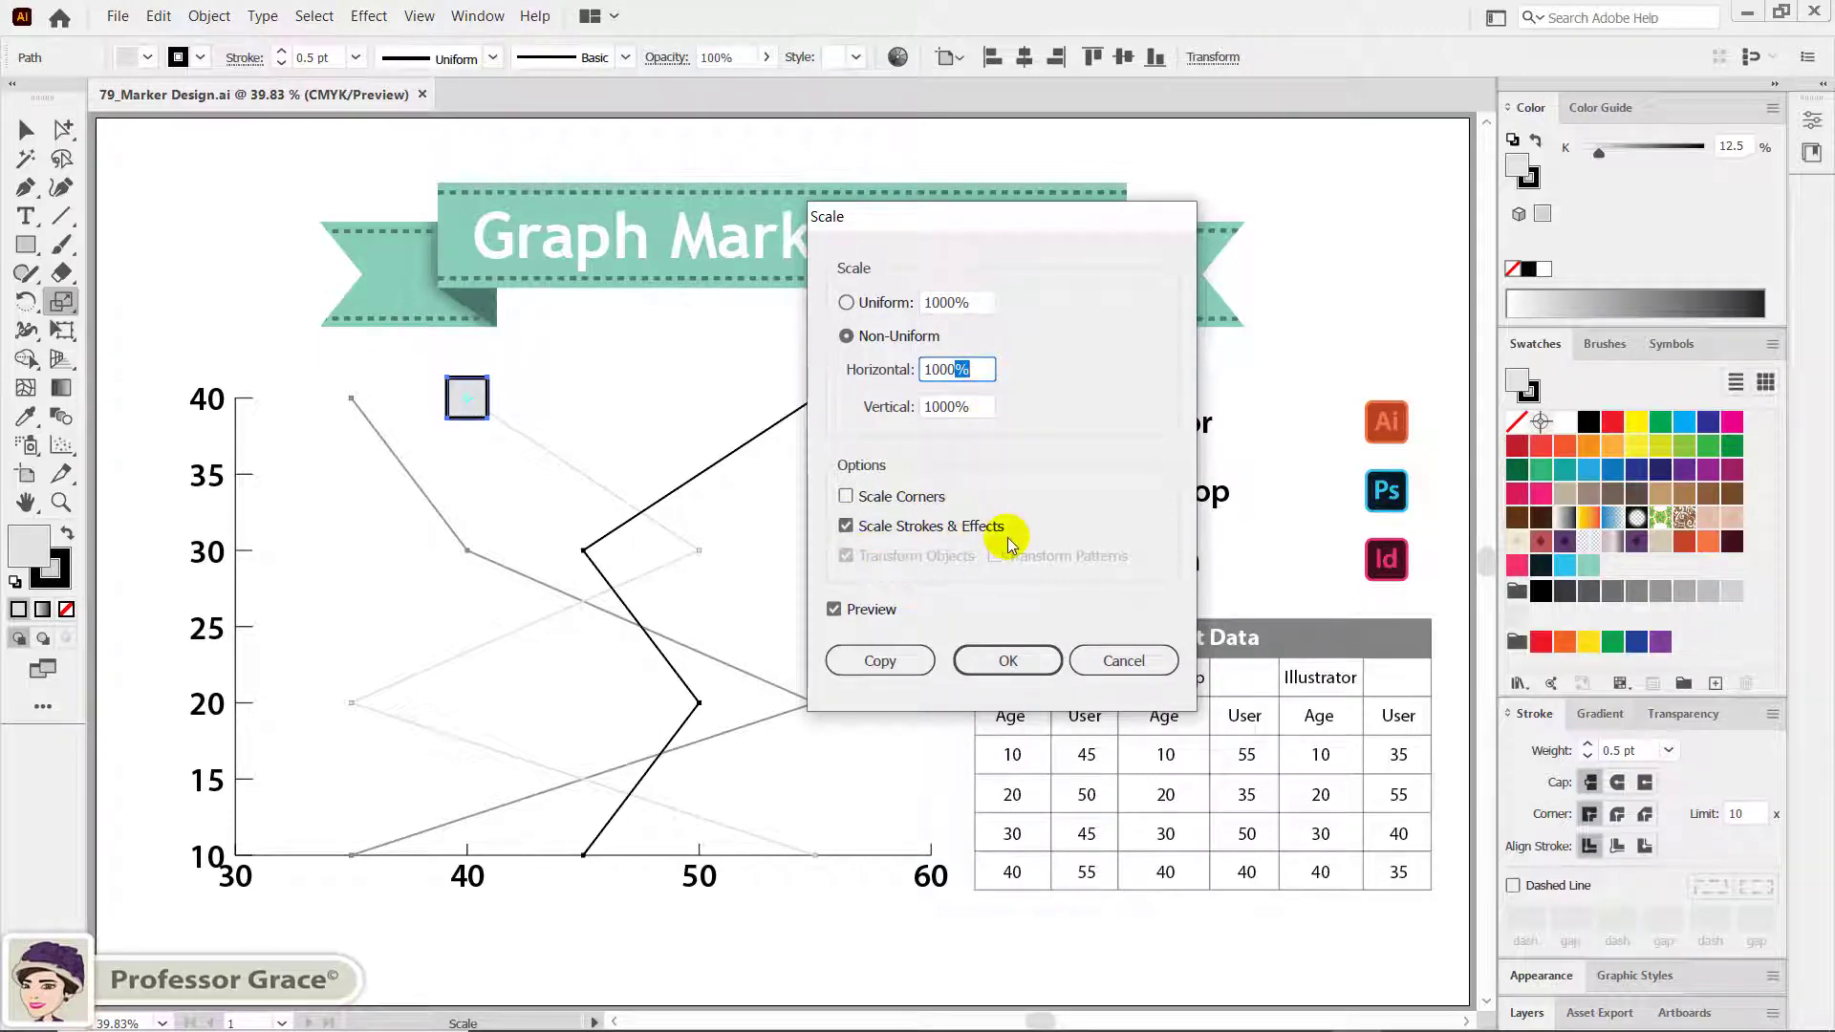
click(1000, 659)
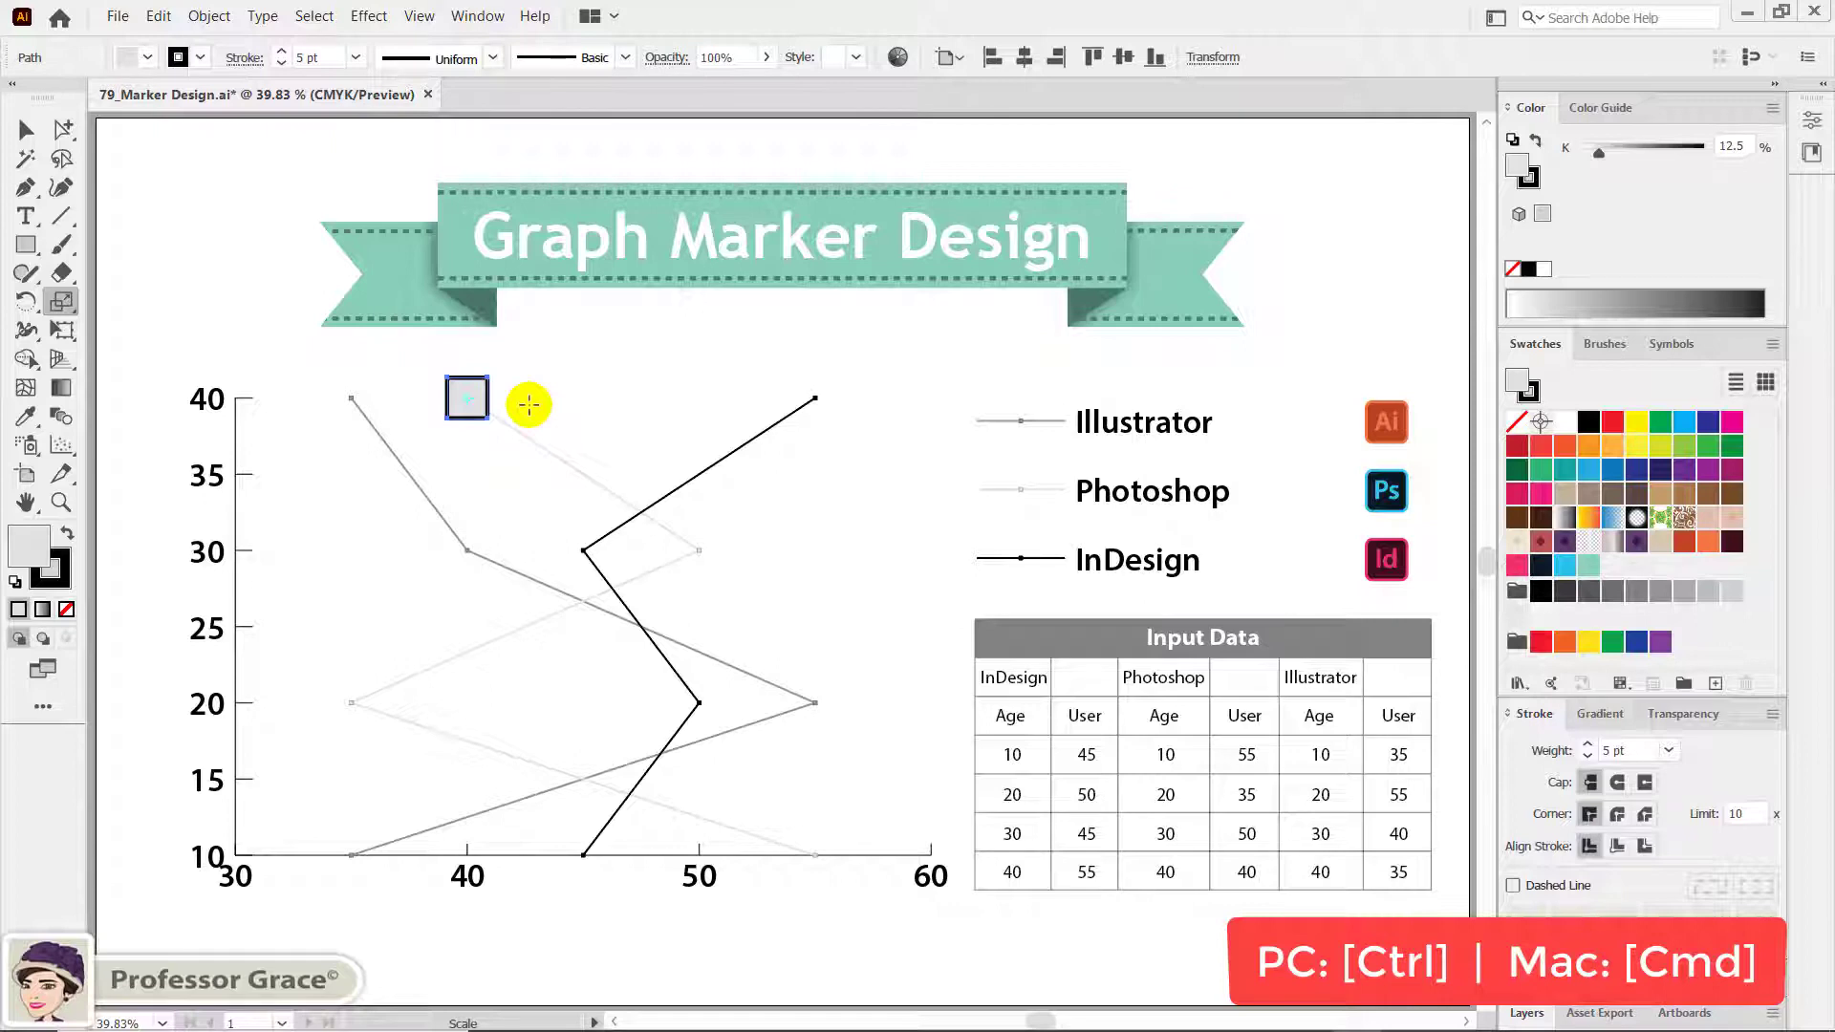
key(ctrl)
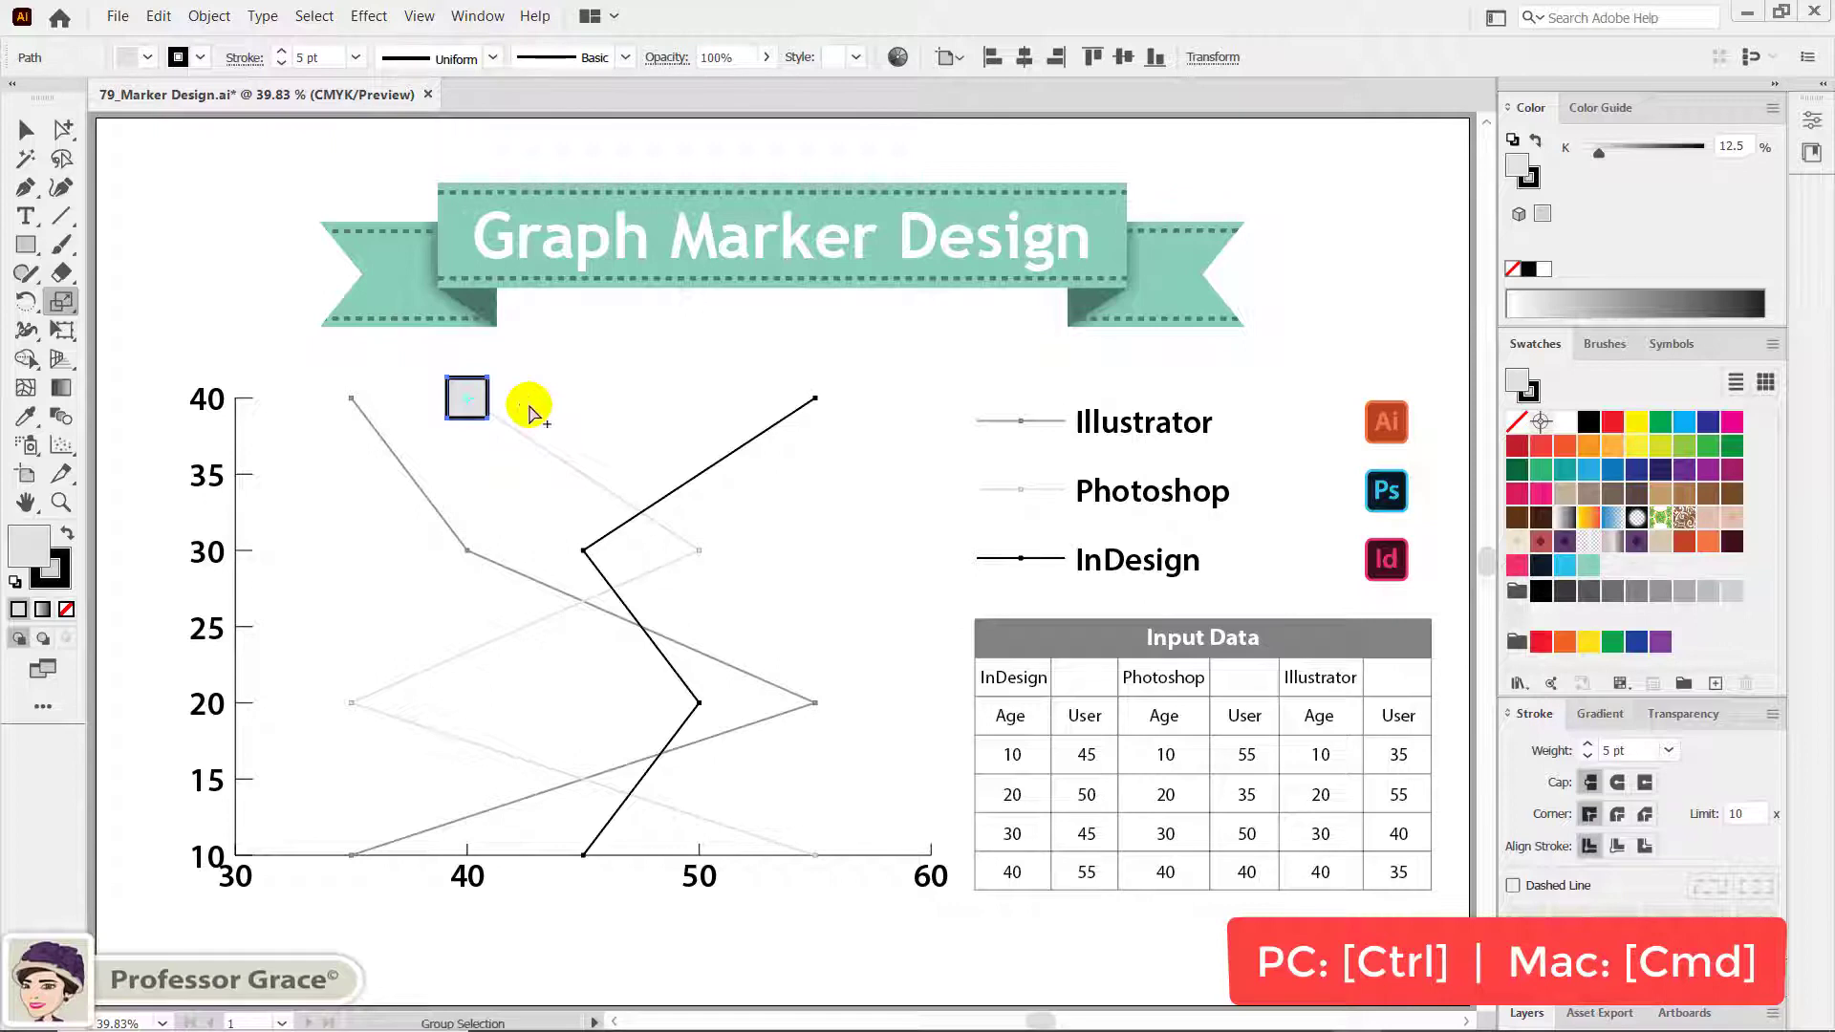
ctrl+click(702, 552)
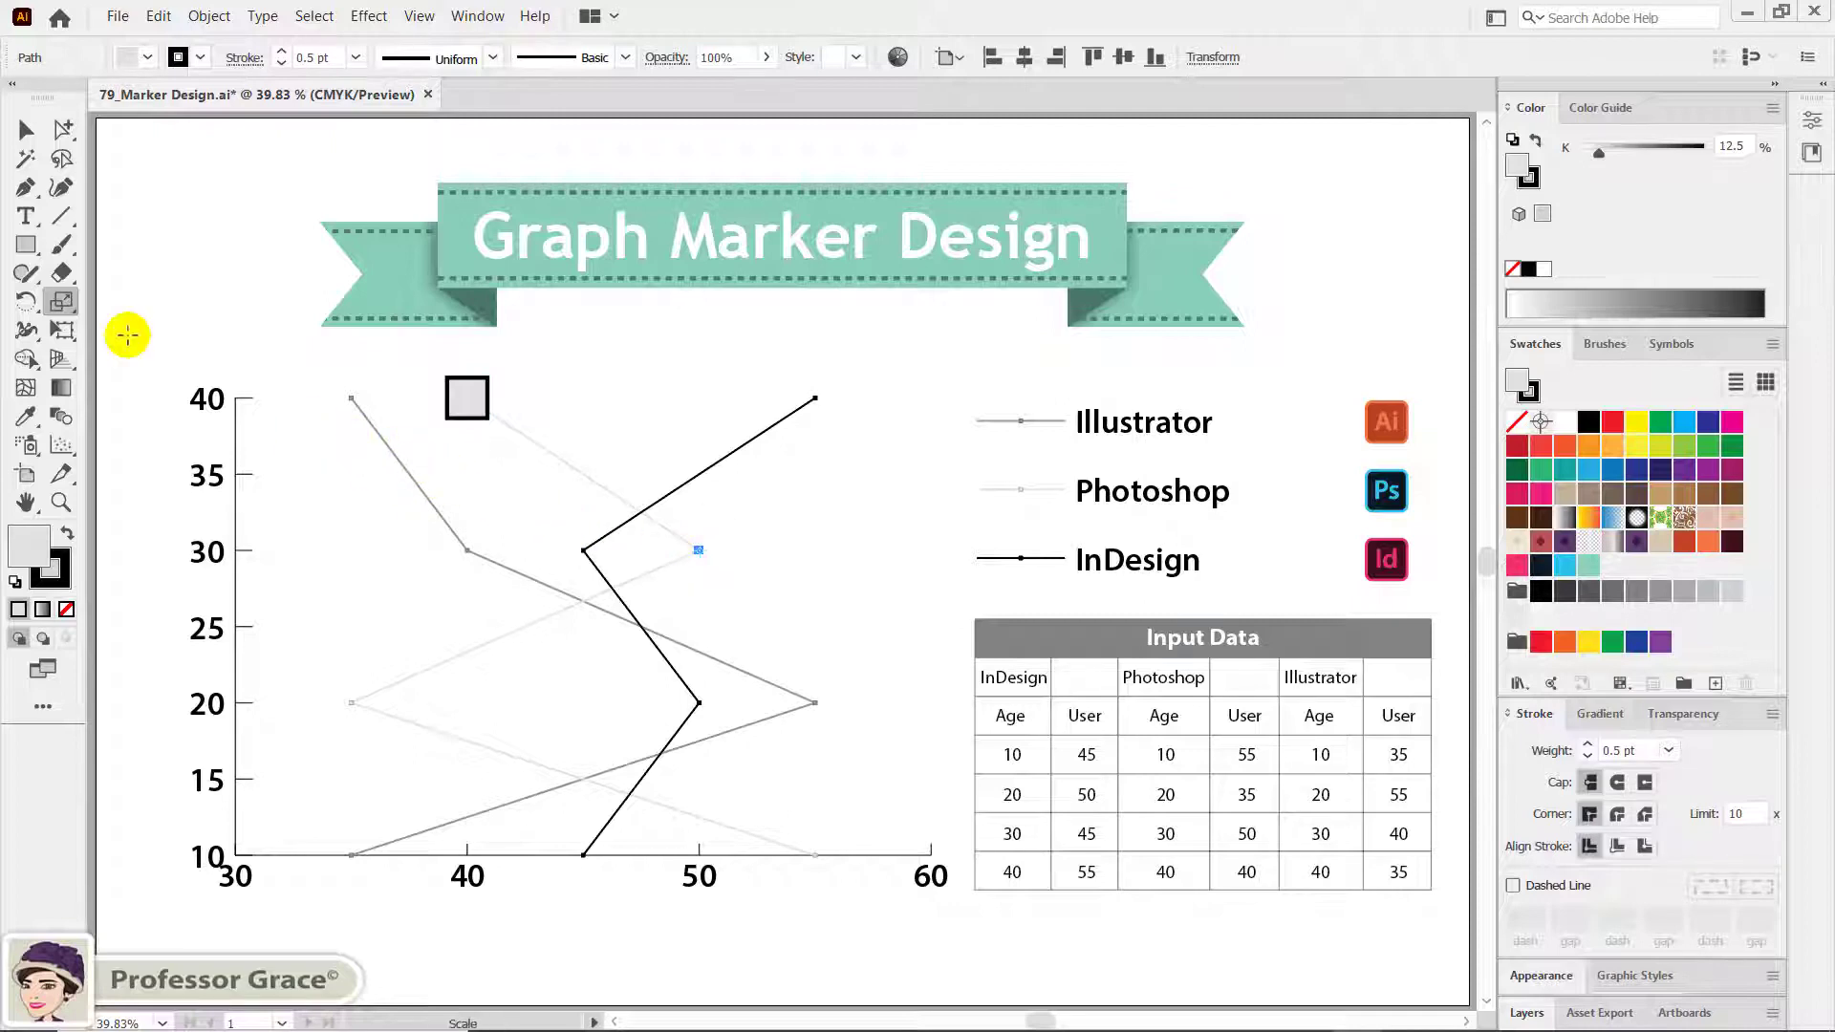
Scale the Photoshop points at 50/30, 35/20 and 55/10 by 1000% into square markers.
double_click(61, 302)
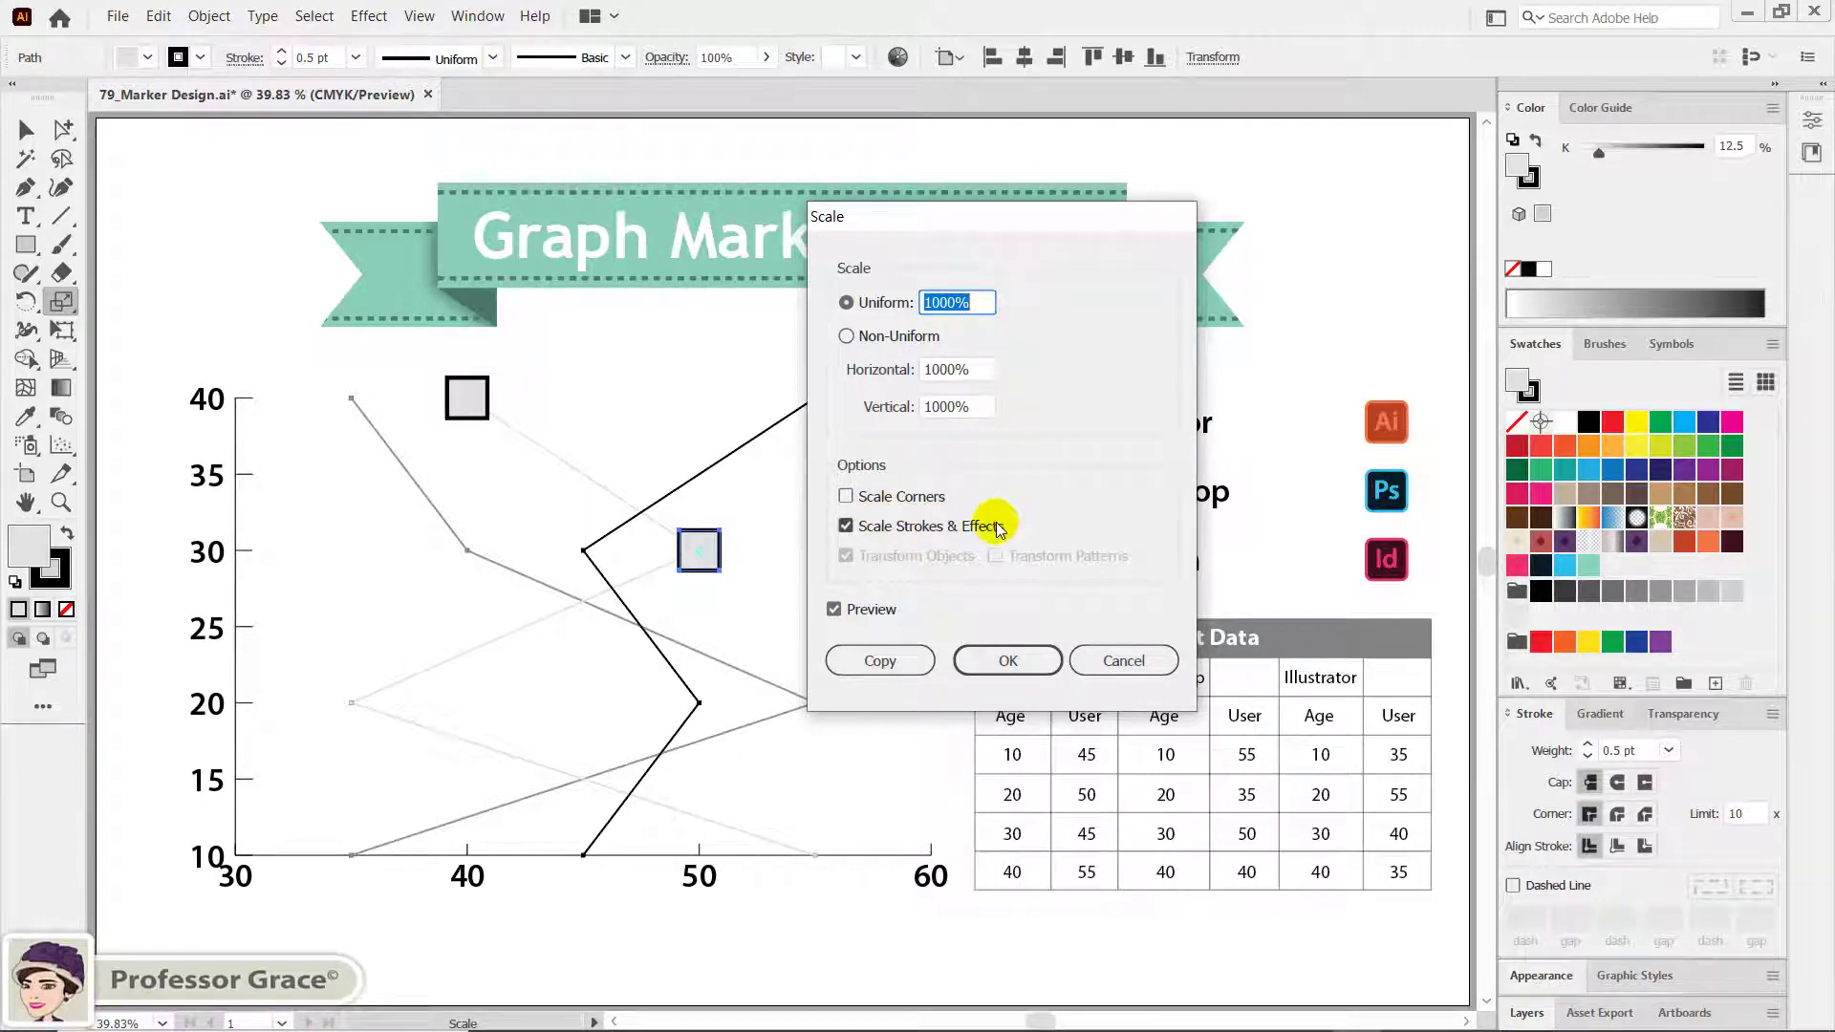
click(1009, 660)
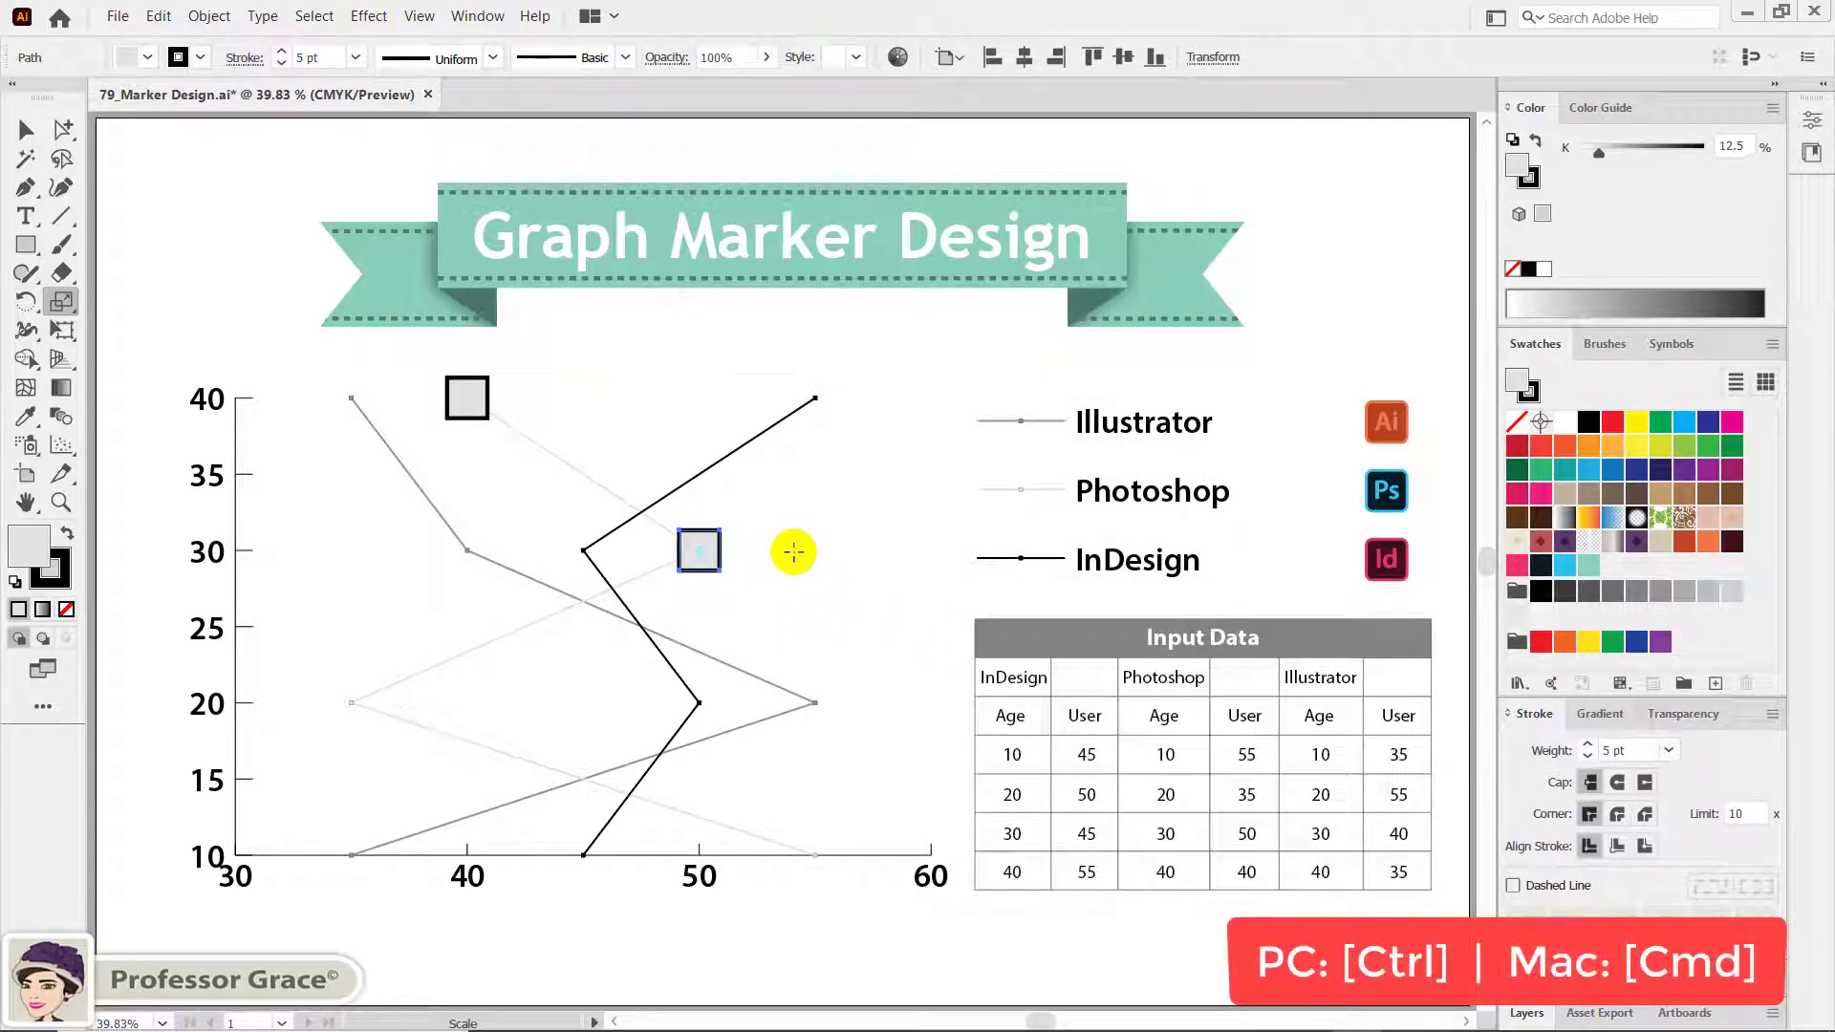
key(ctrl)
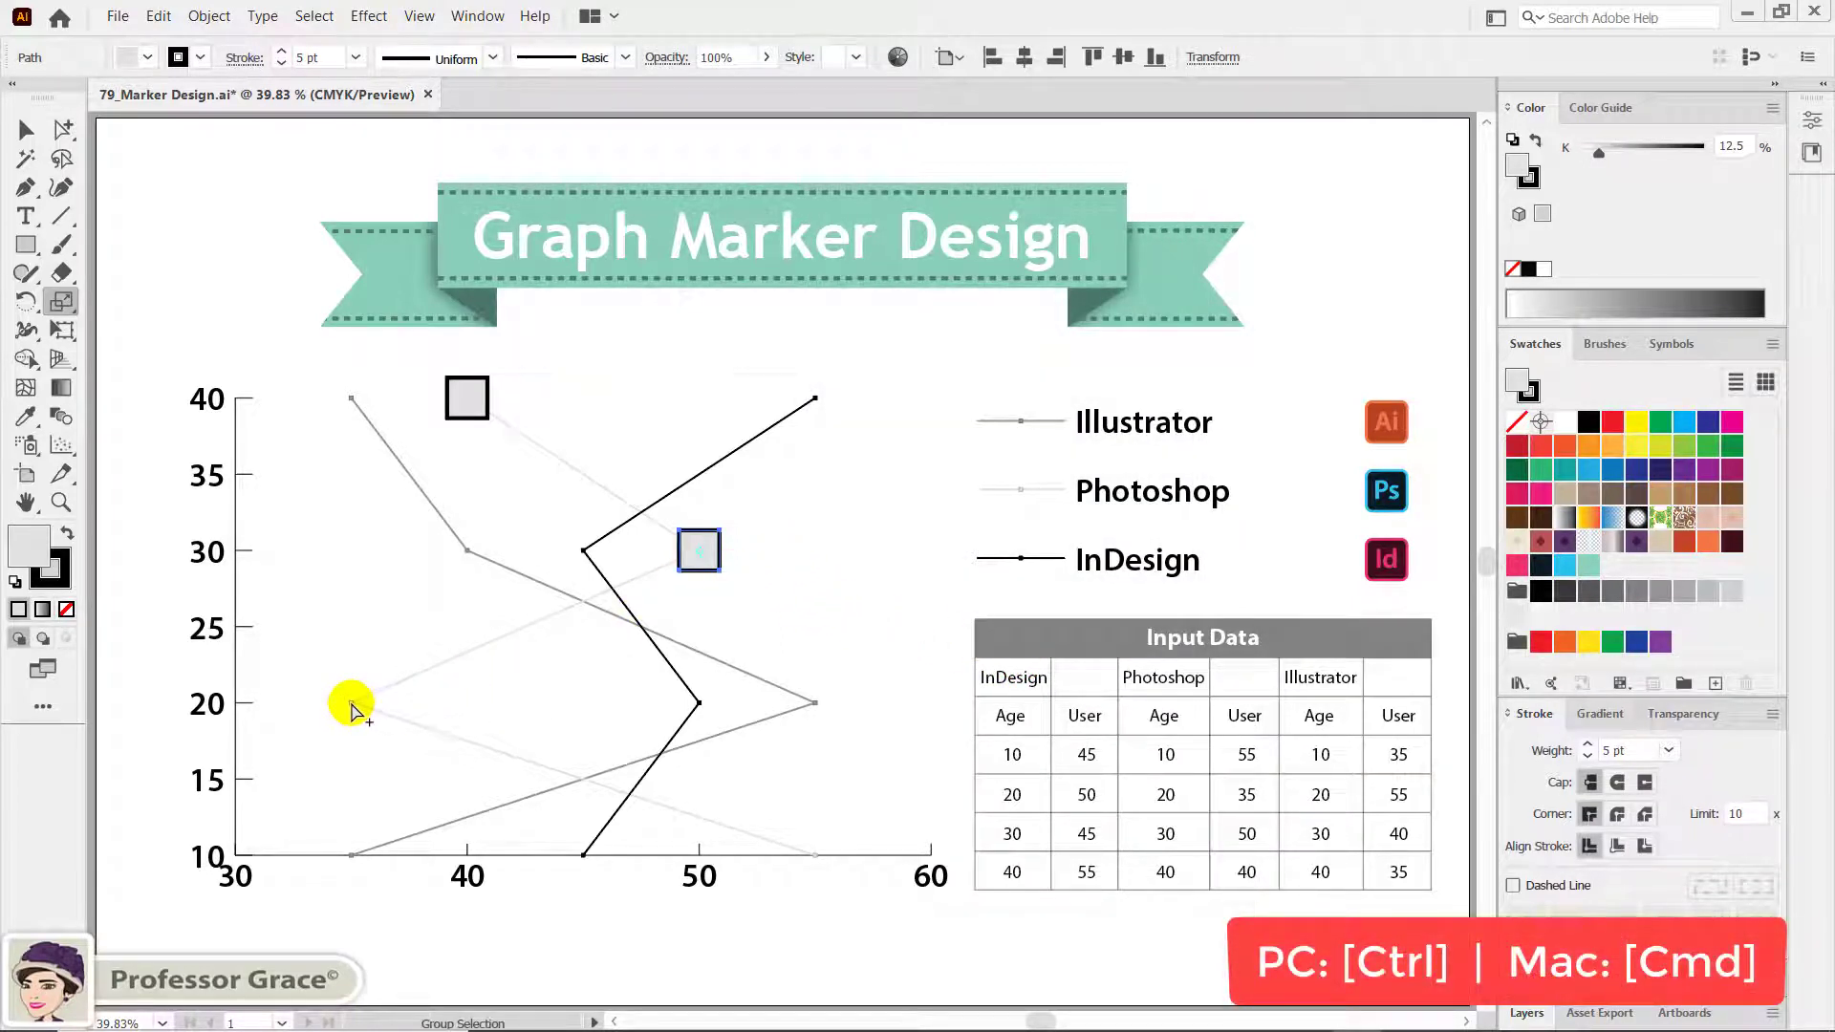
ctrl+click(351, 705)
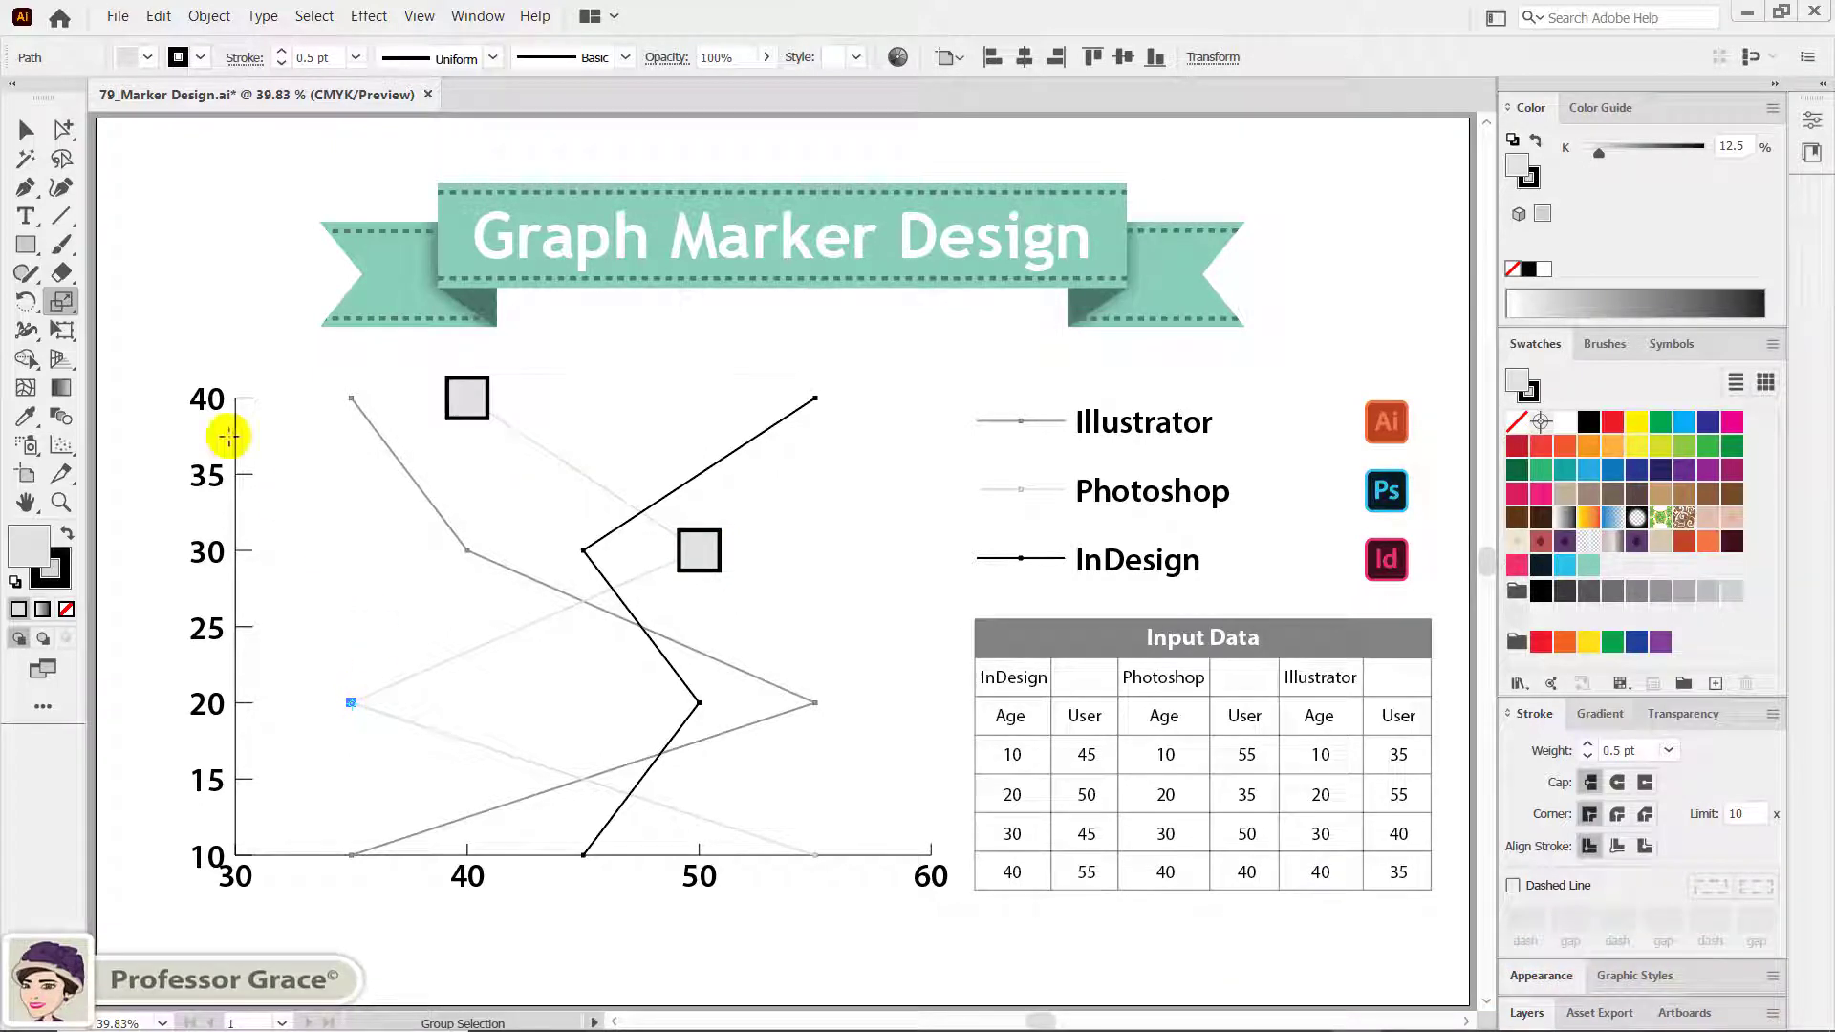
double_click(59, 303)
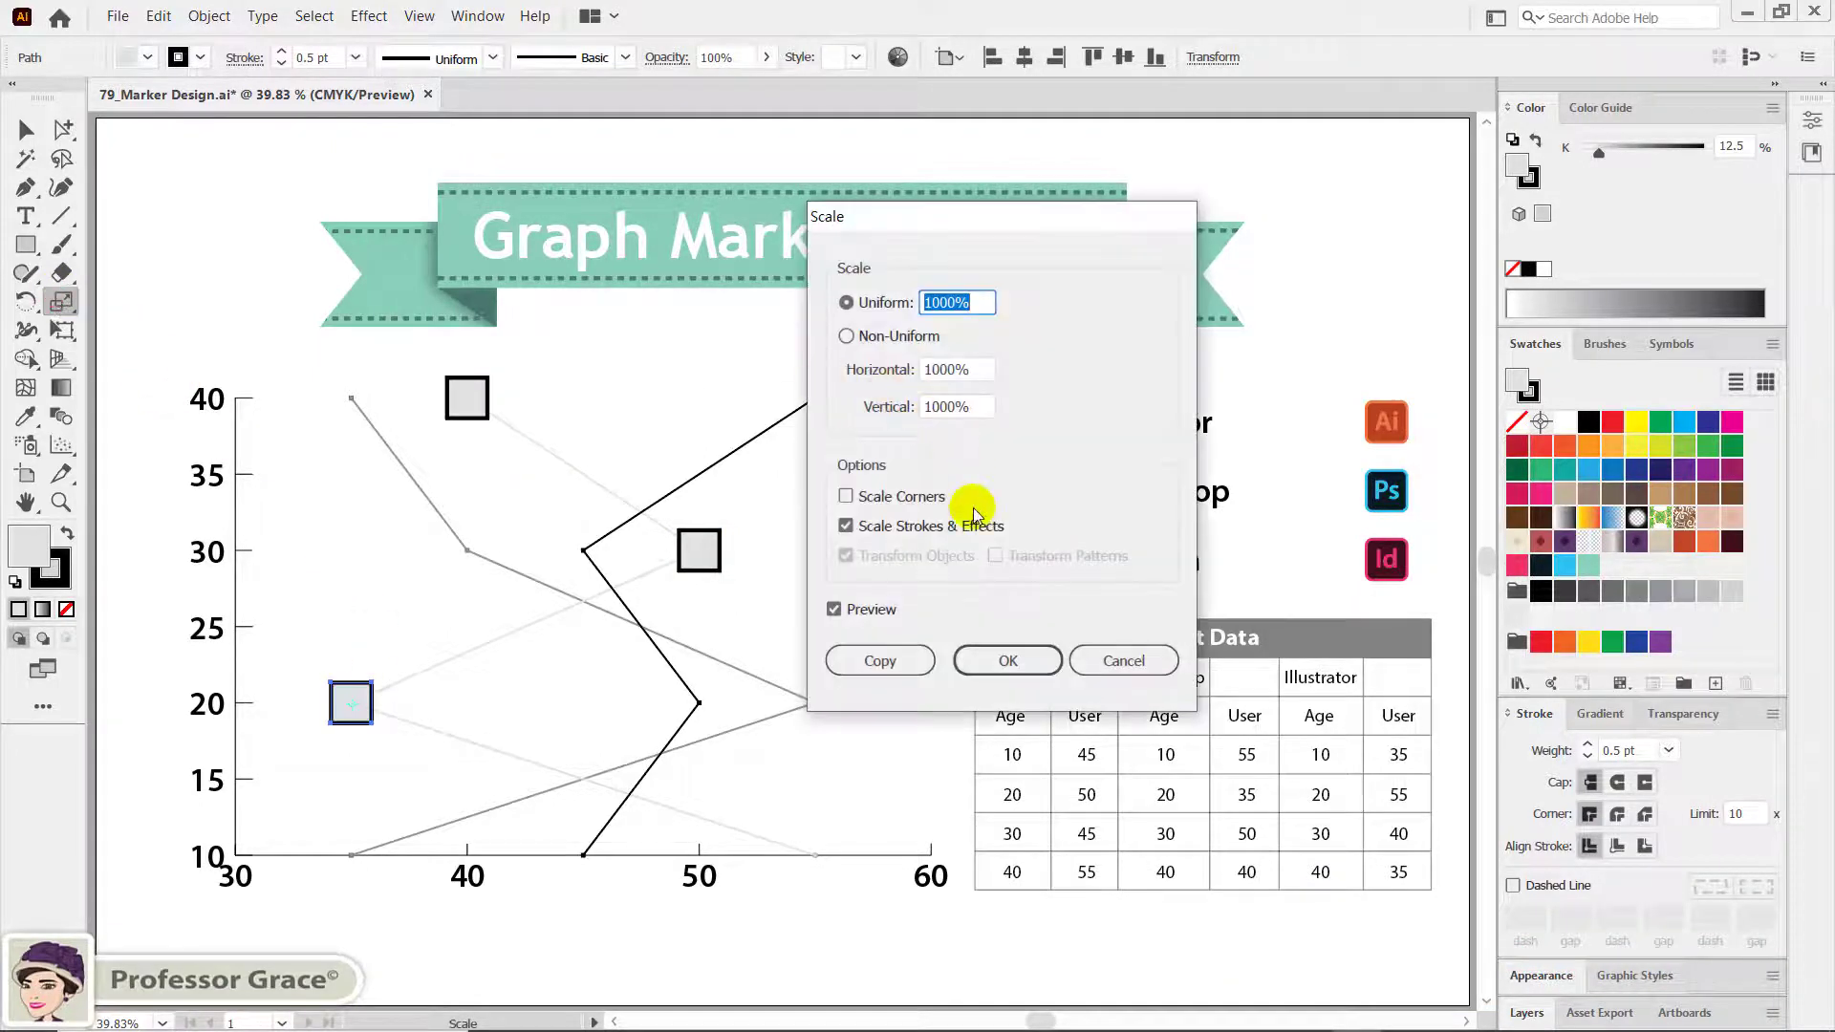
click(1004, 656)
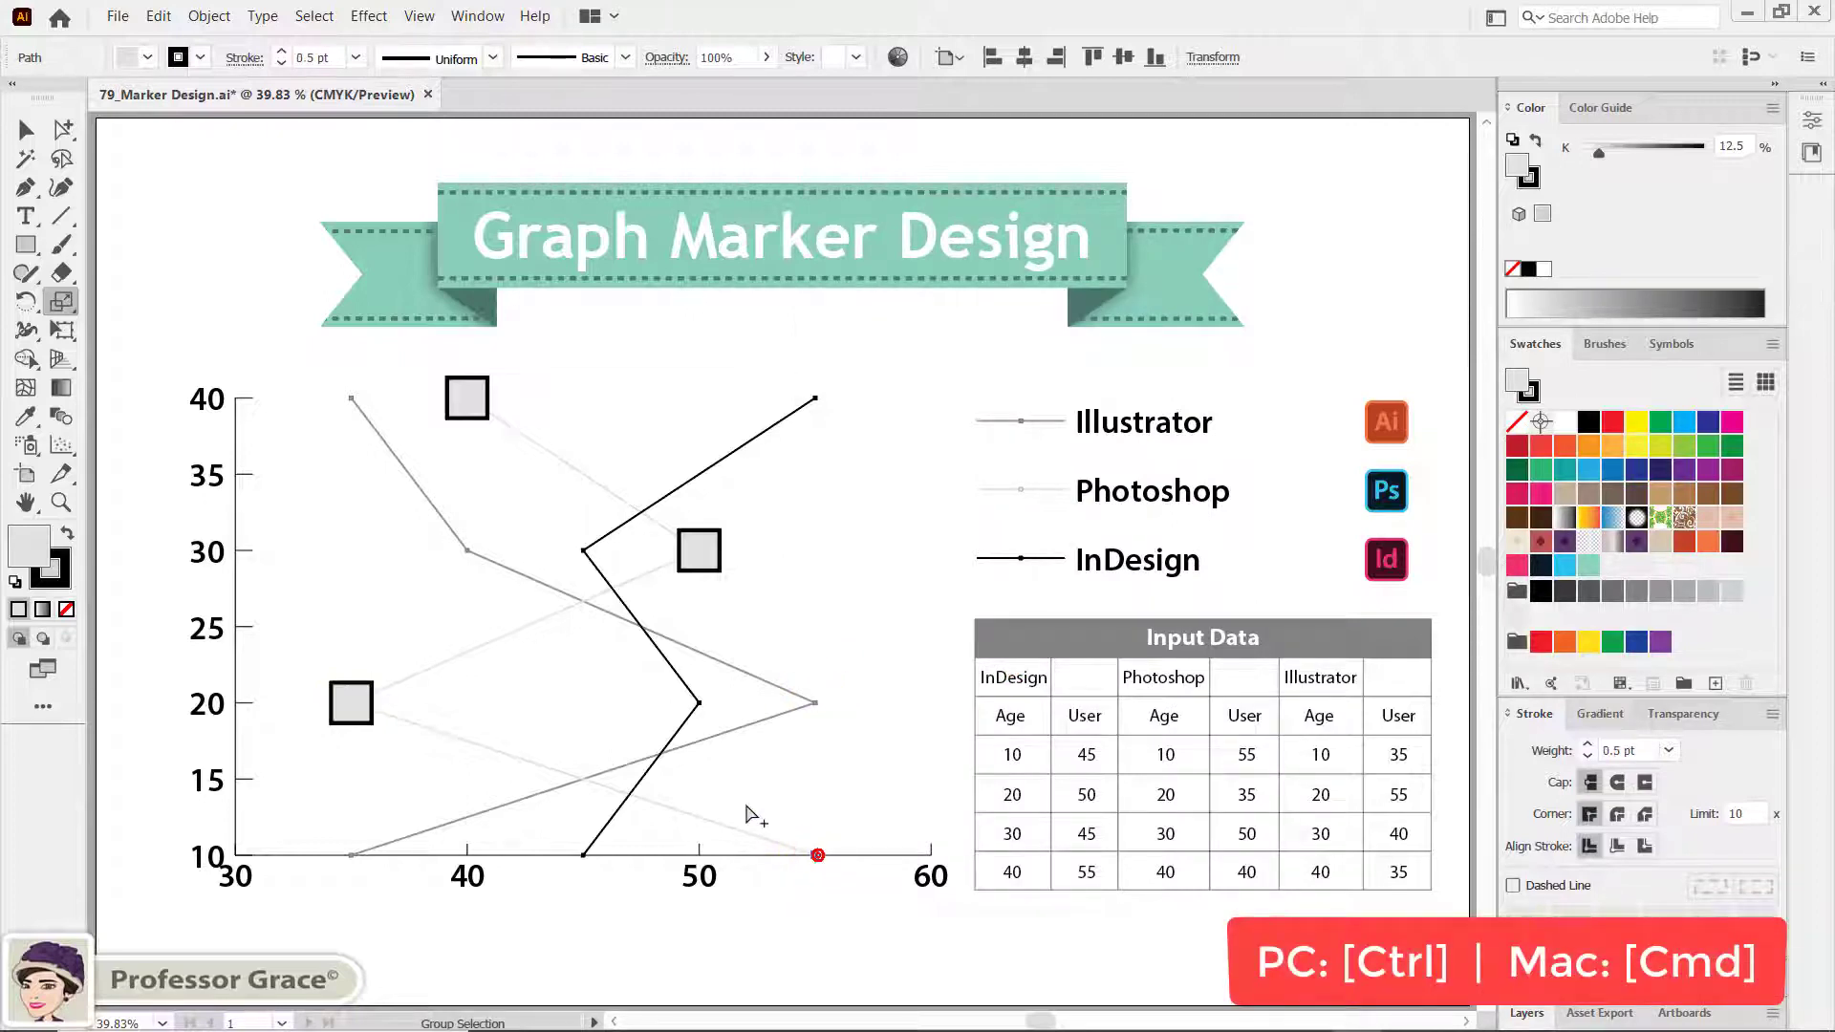
double_click(59, 304)
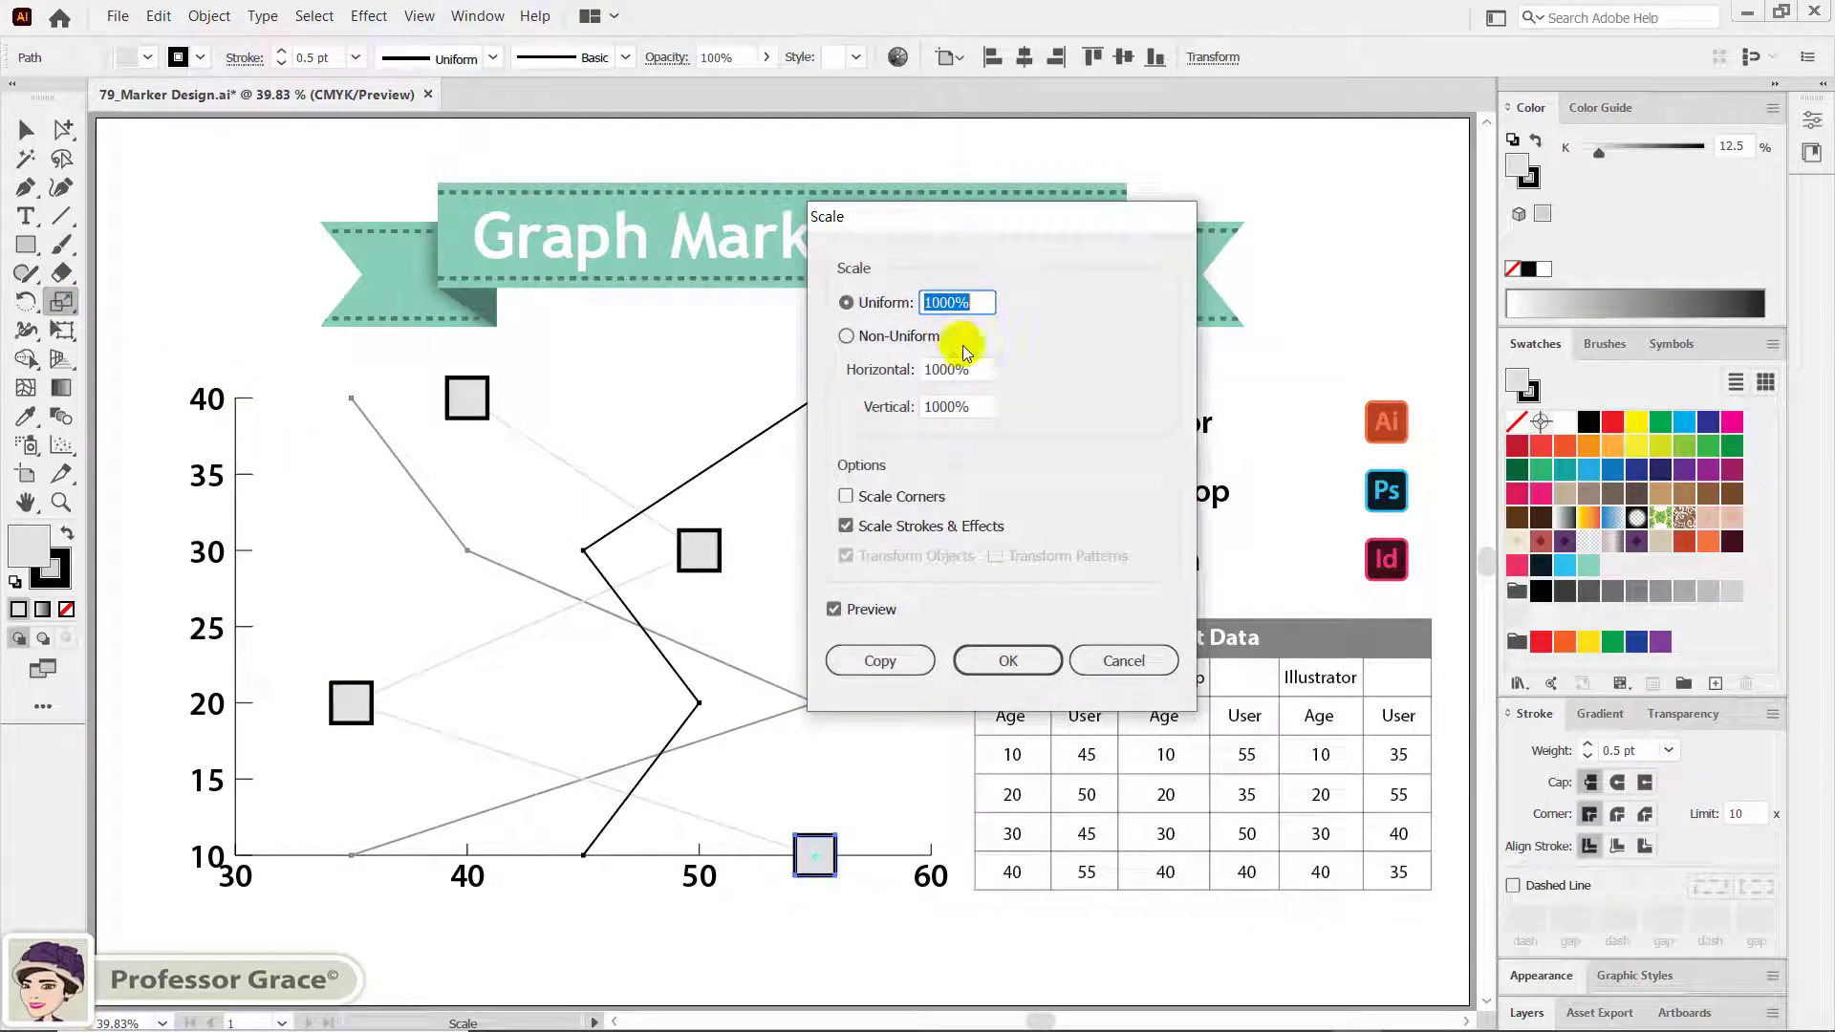
click(1005, 657)
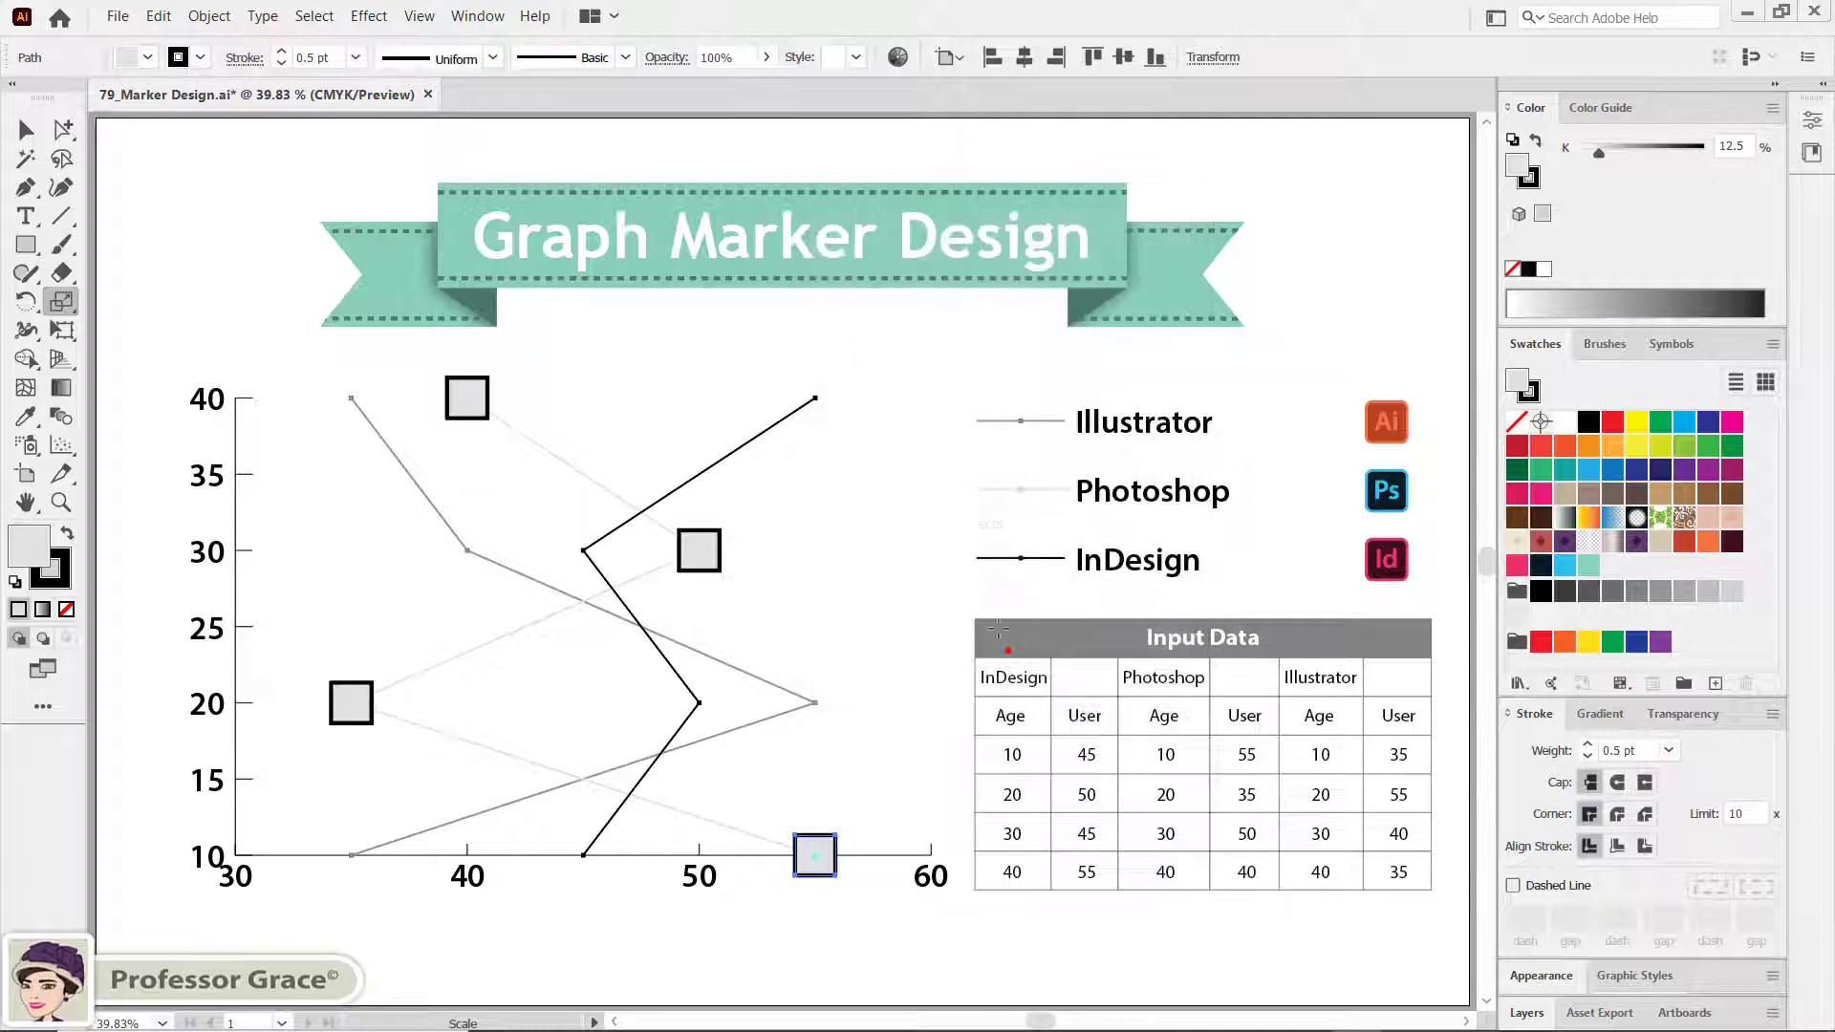
Scale the Illustrator series' top point and 40/30 point by 1000% into square markers.
ctrl+click(352, 398)
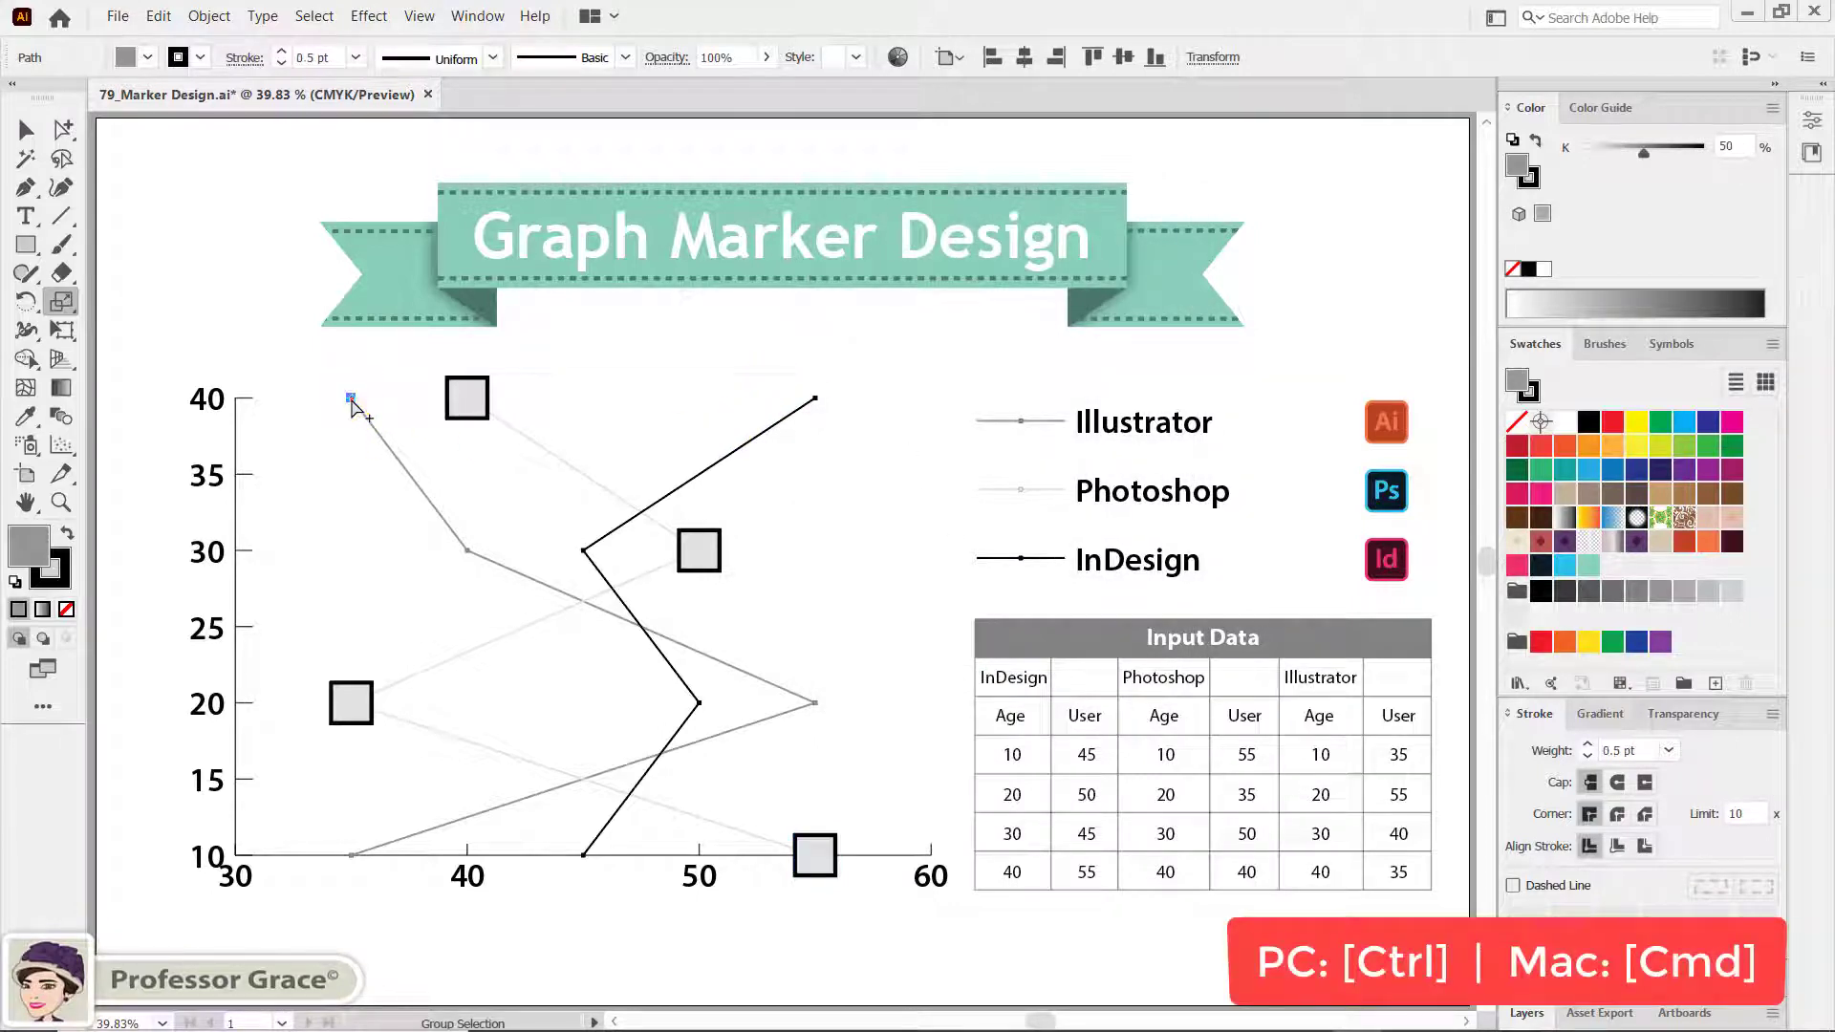
double_click(59, 304)
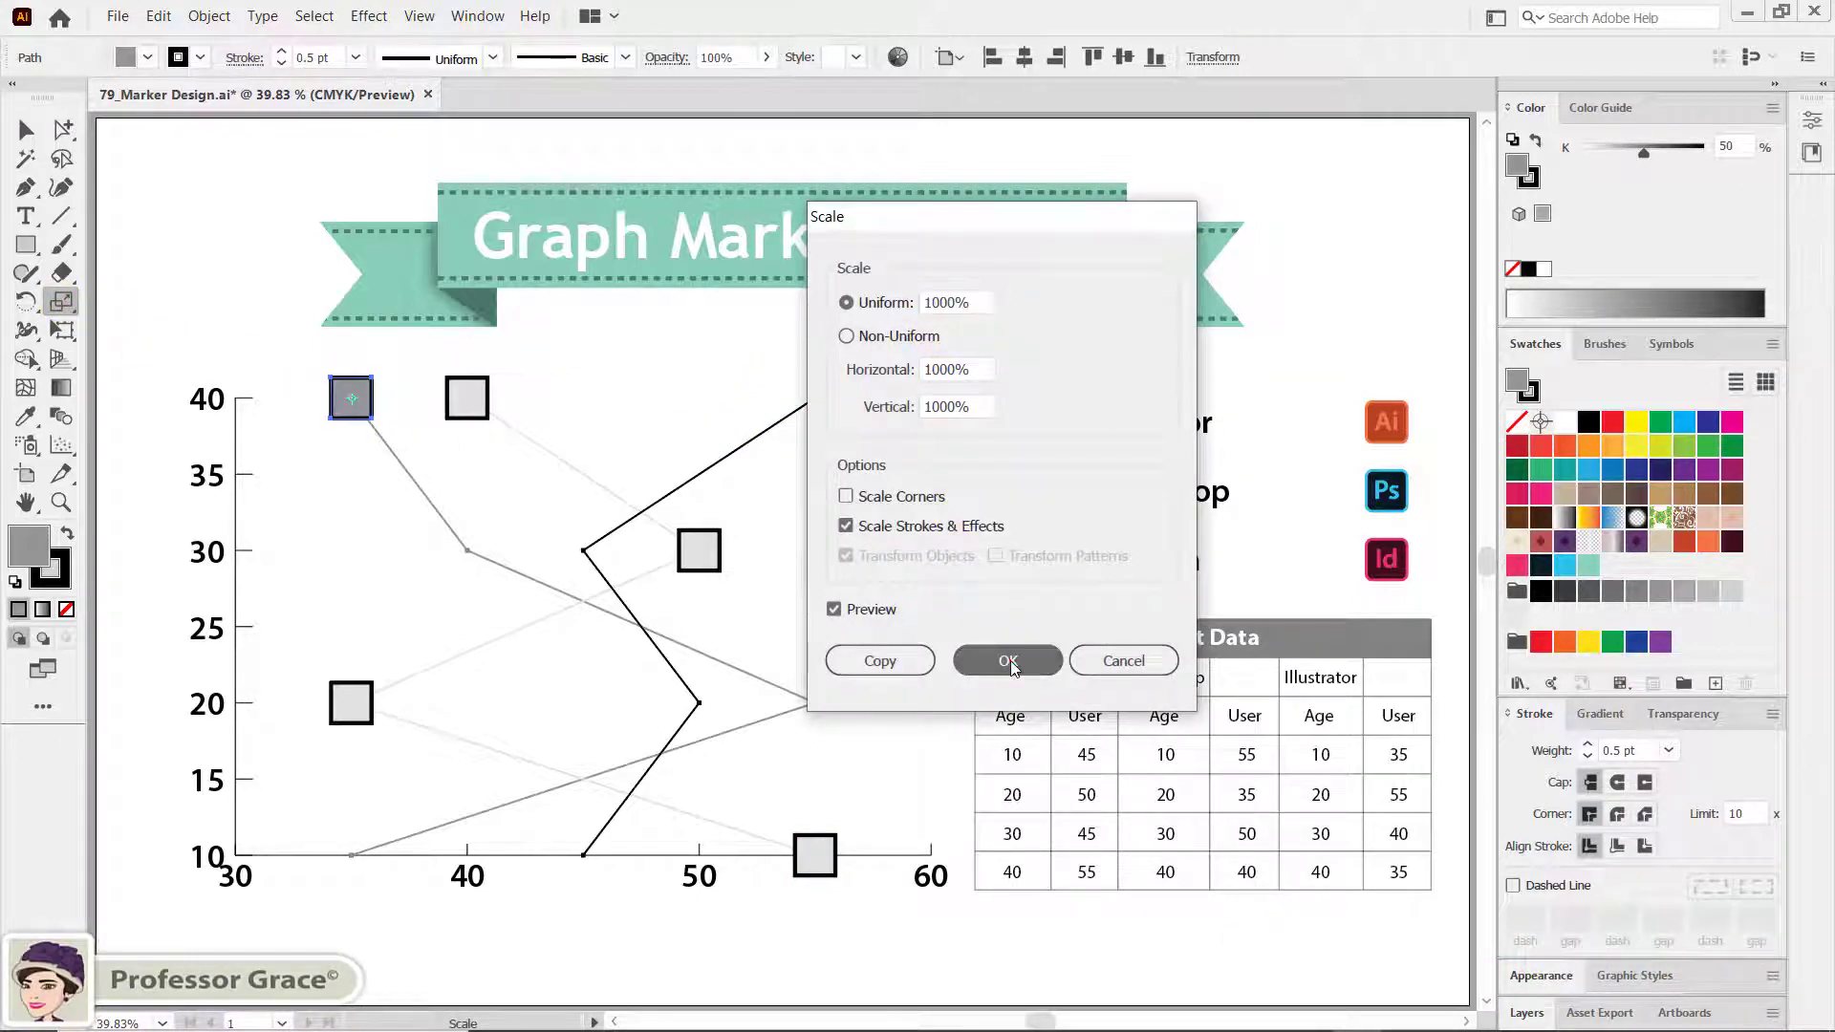
click(1008, 660)
ctrl+click(465, 552)
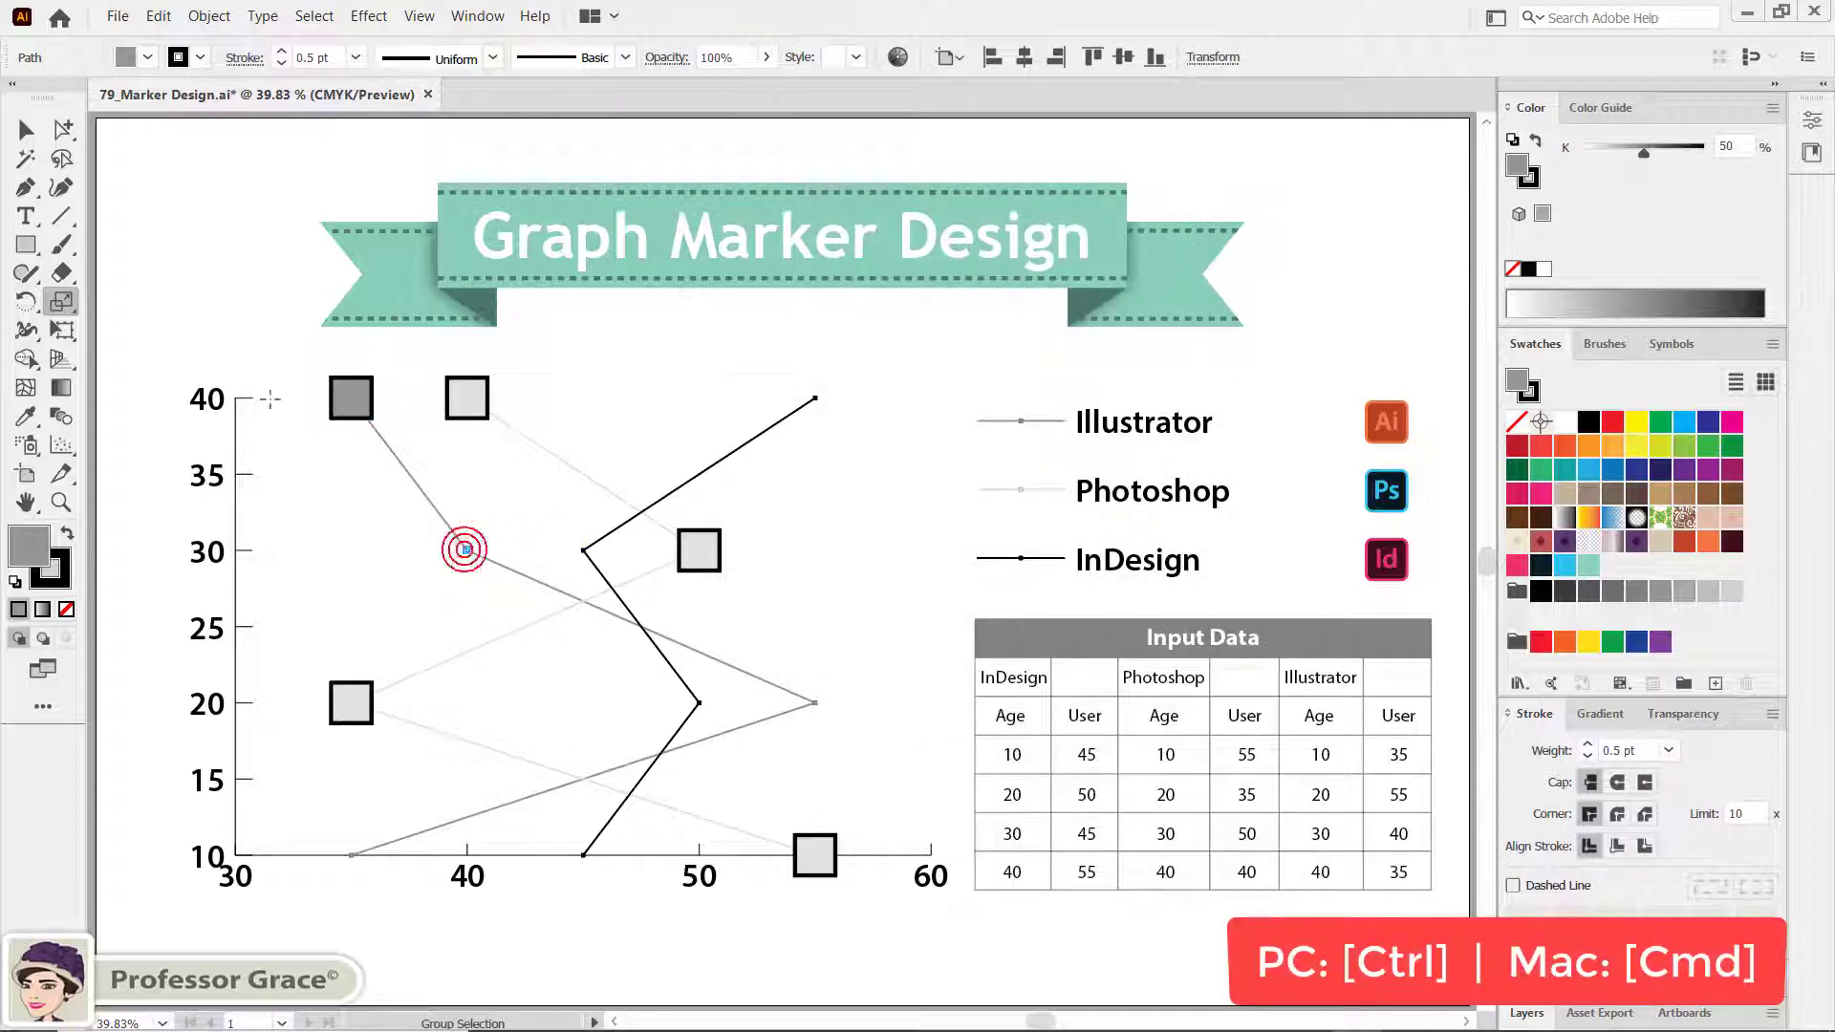
double_click(65, 302)
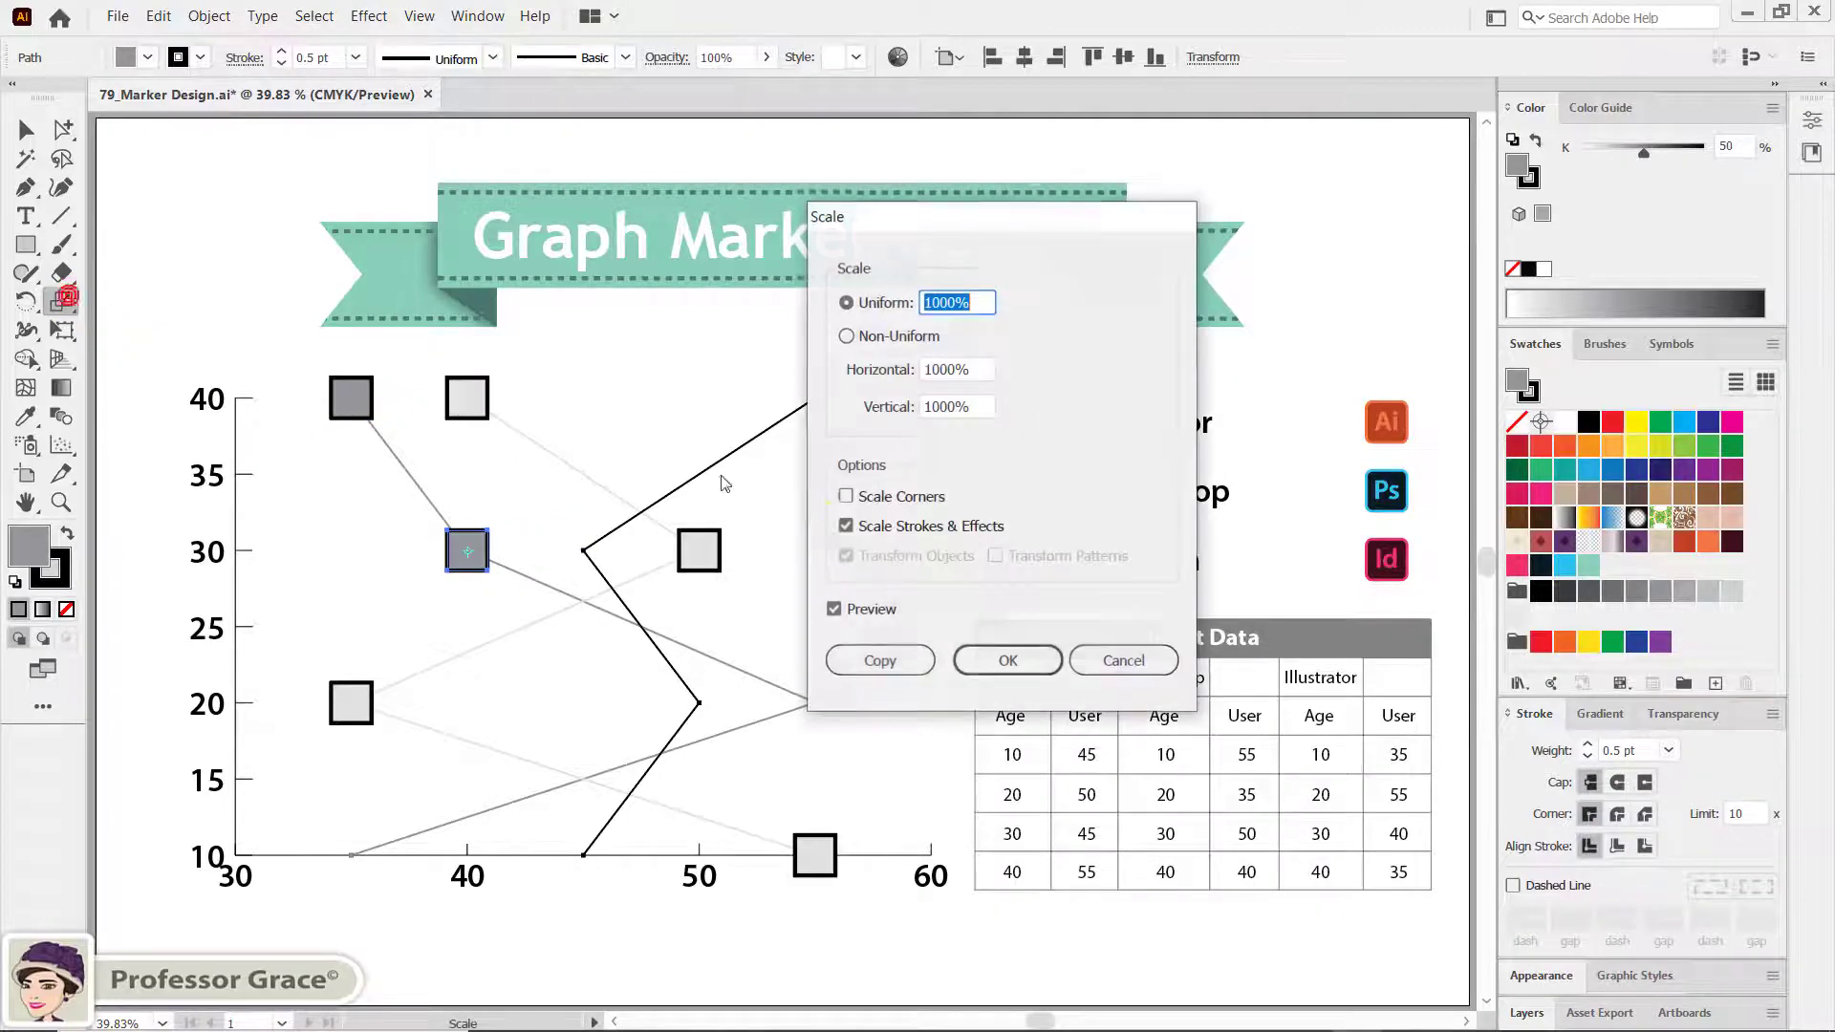
click(1006, 657)
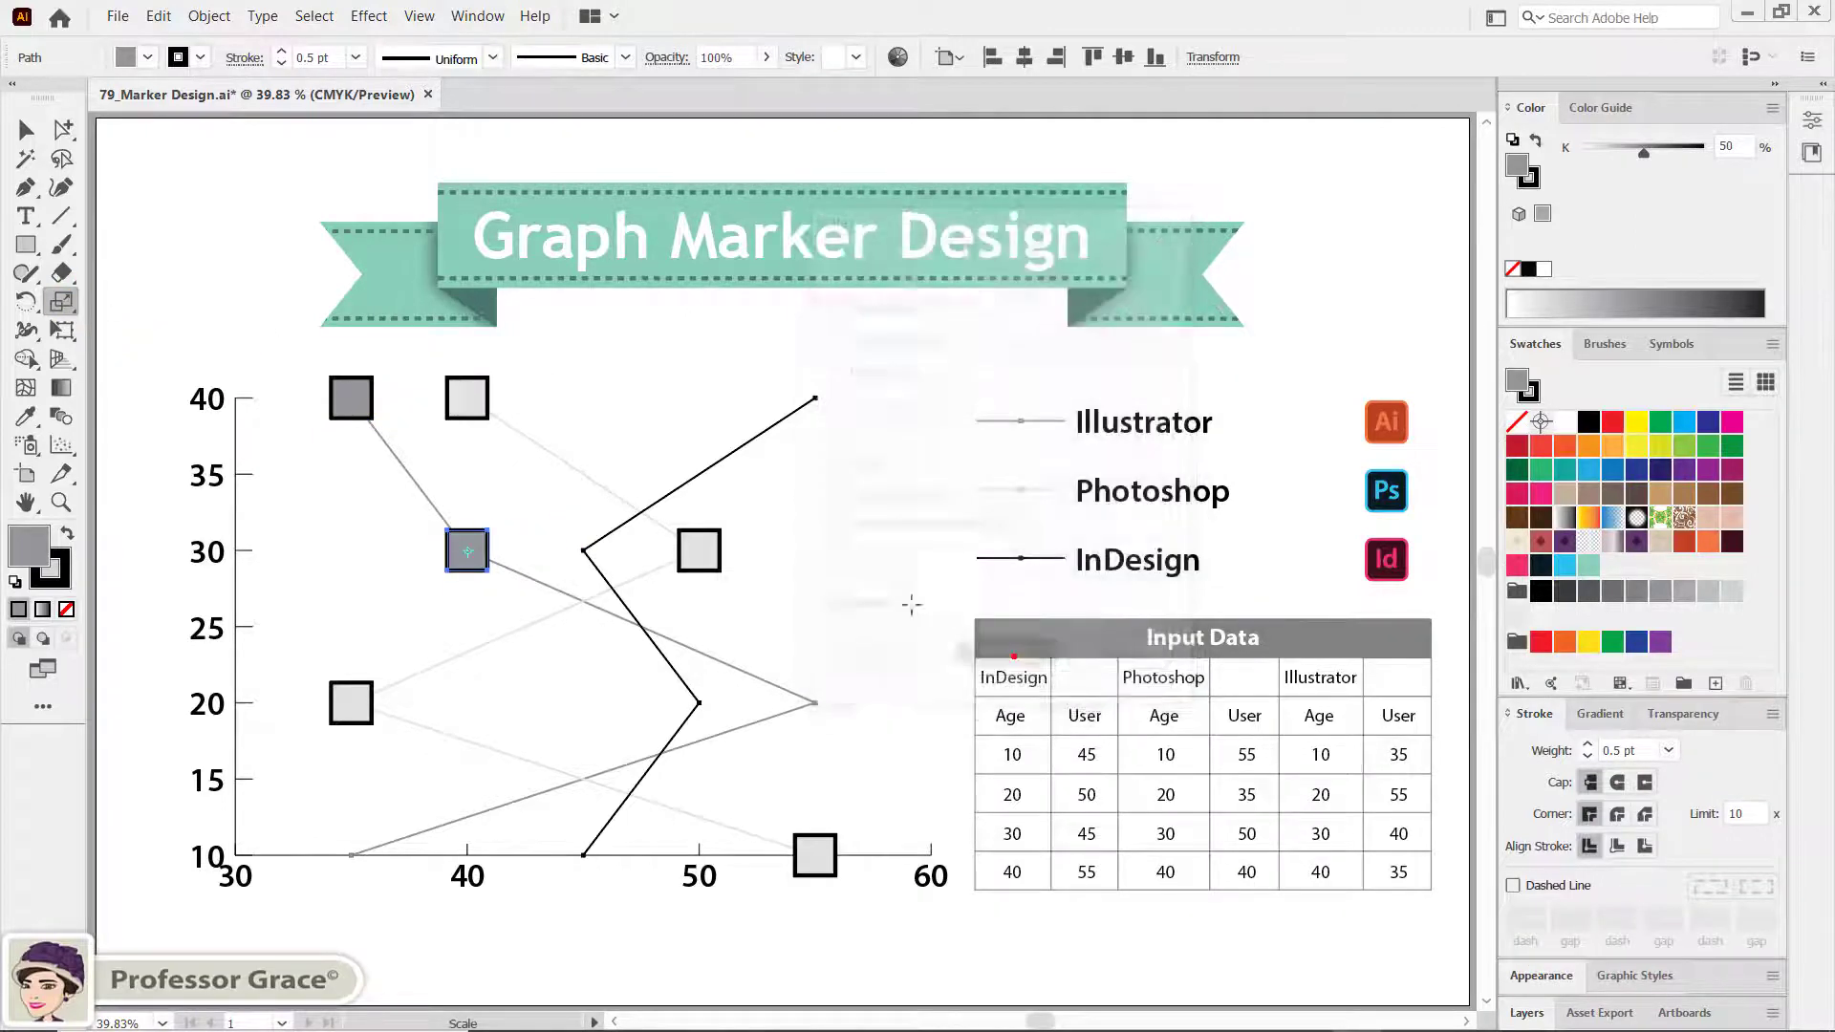
Turn the Illustrator points at 55/20 and 35/10 into 1000% squares, then select InDesign's 45,10 point.
ctrl+click(817, 704)
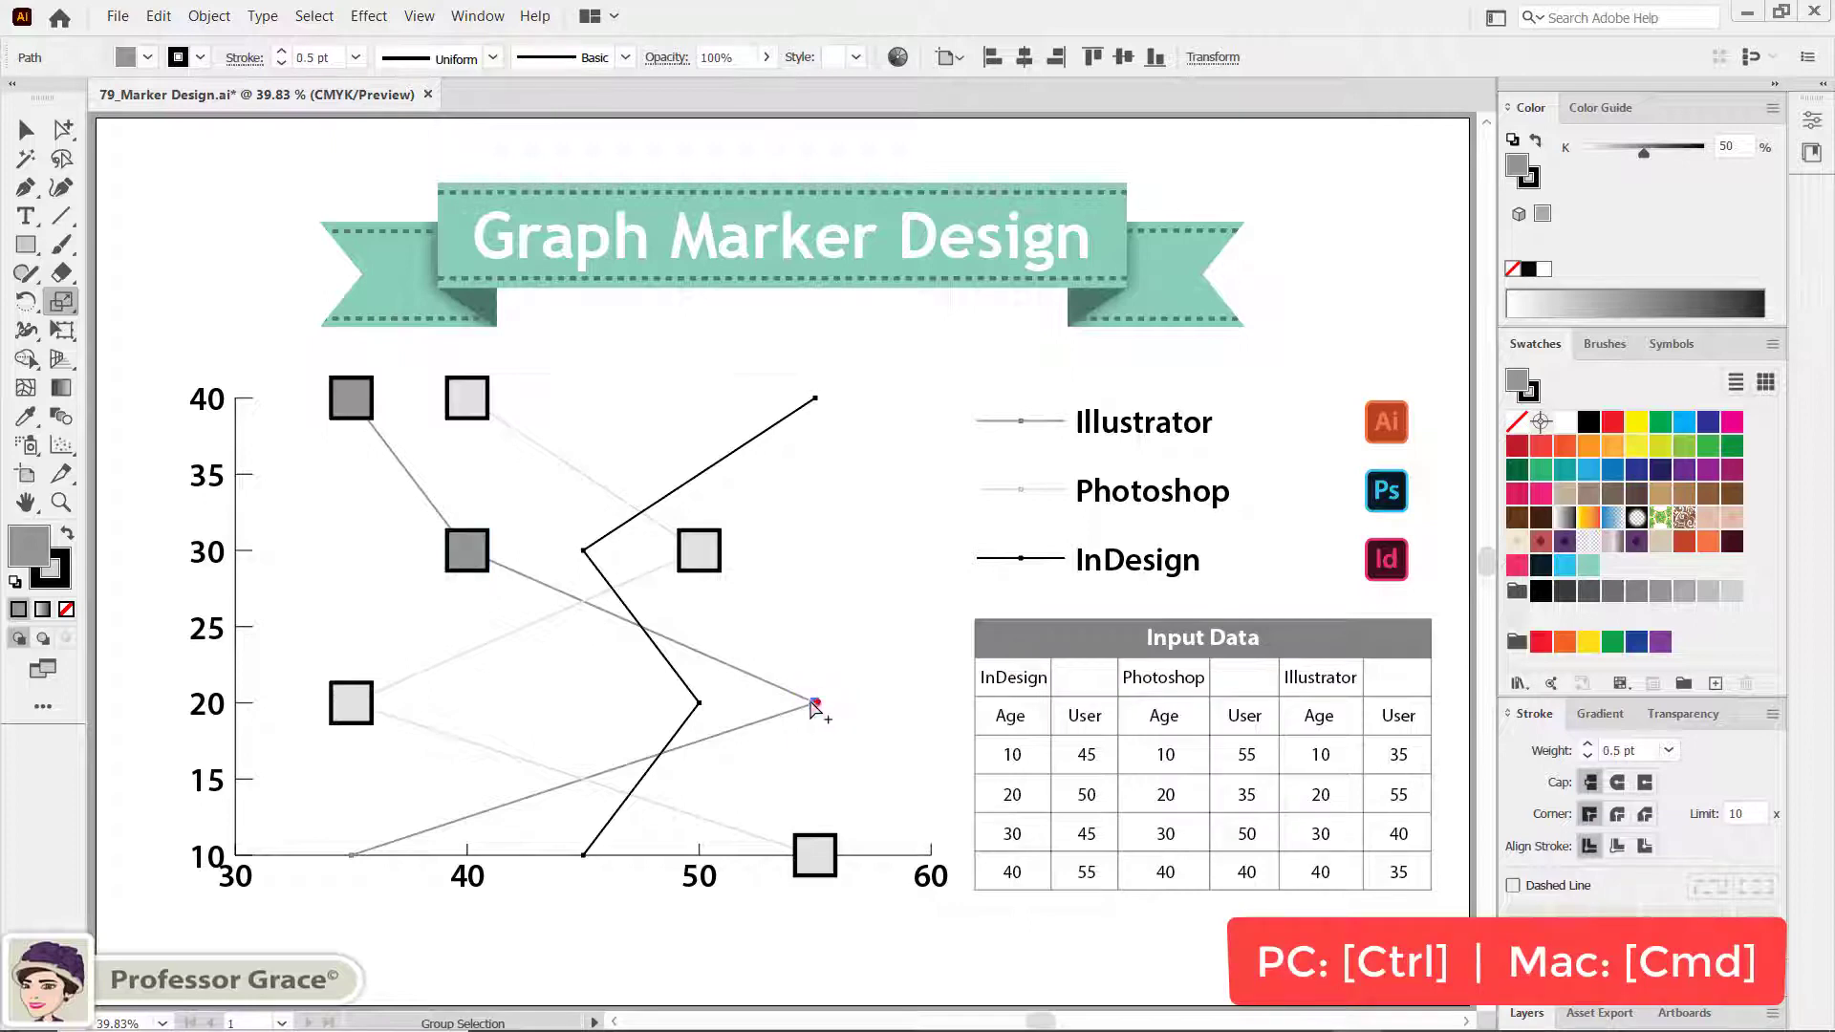
double_click(60, 304)
click(997, 656)
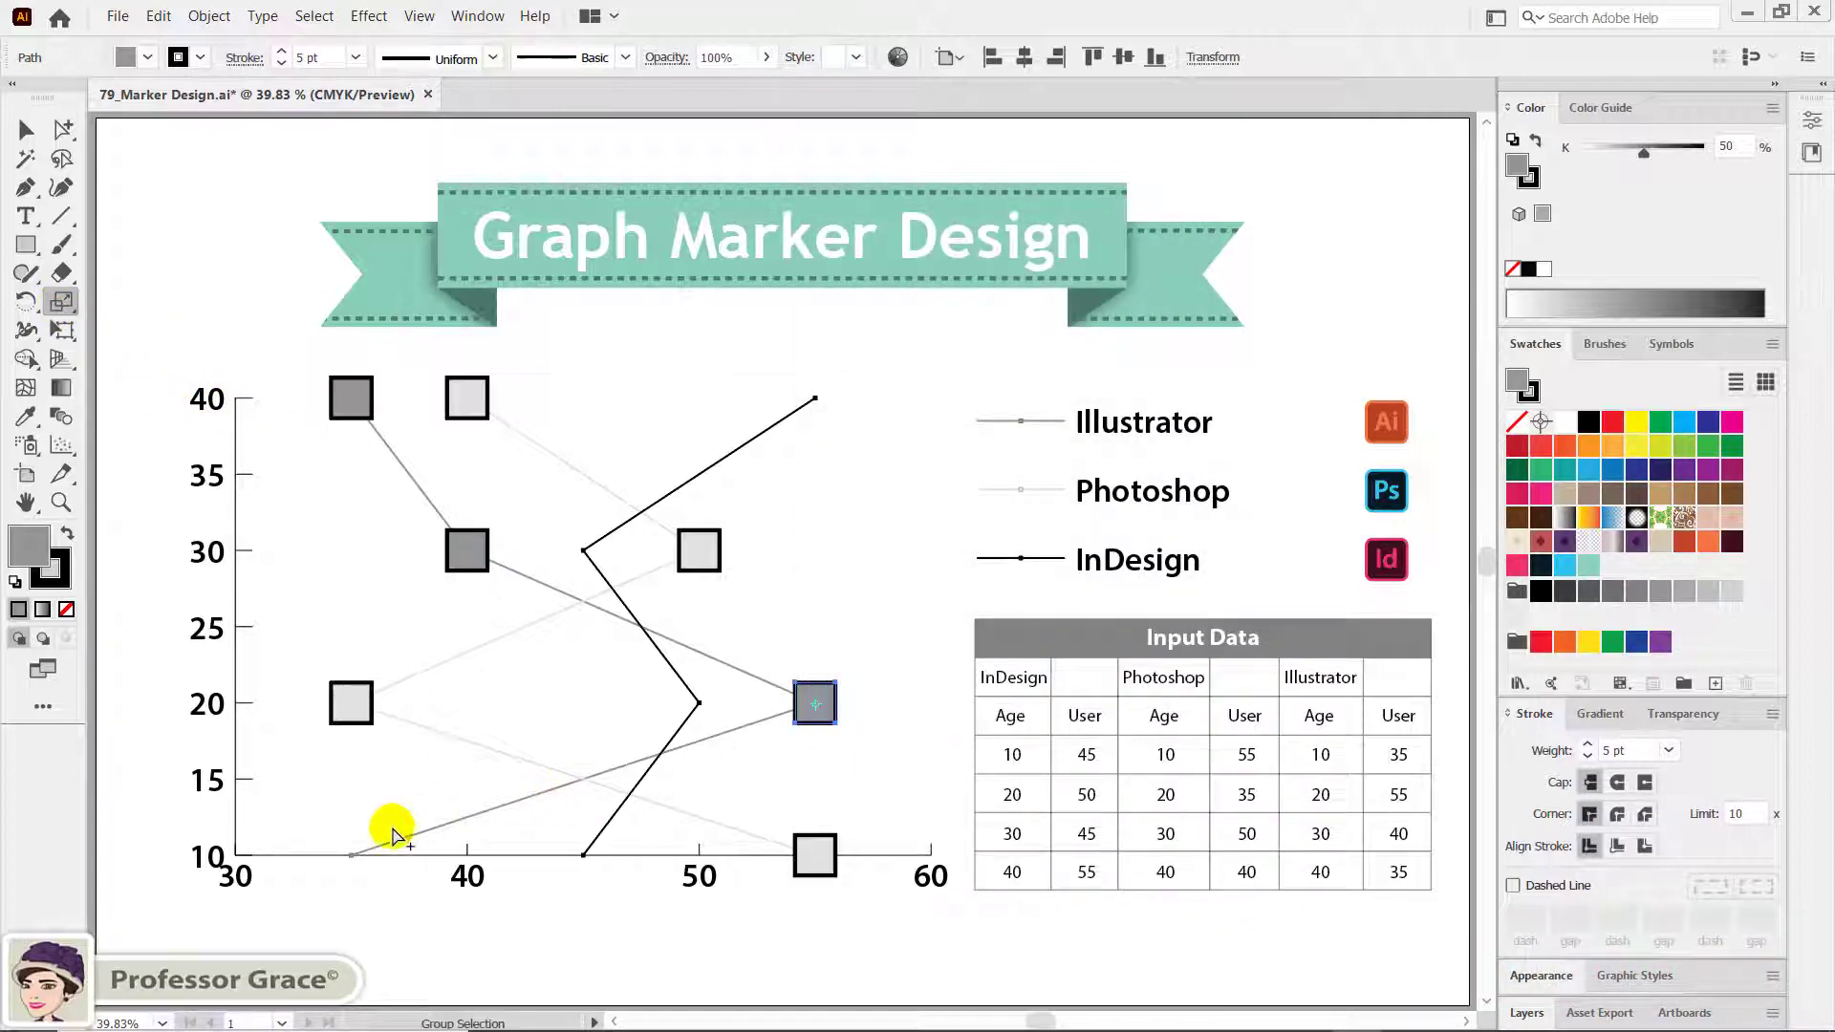
ctrl+click(351, 854)
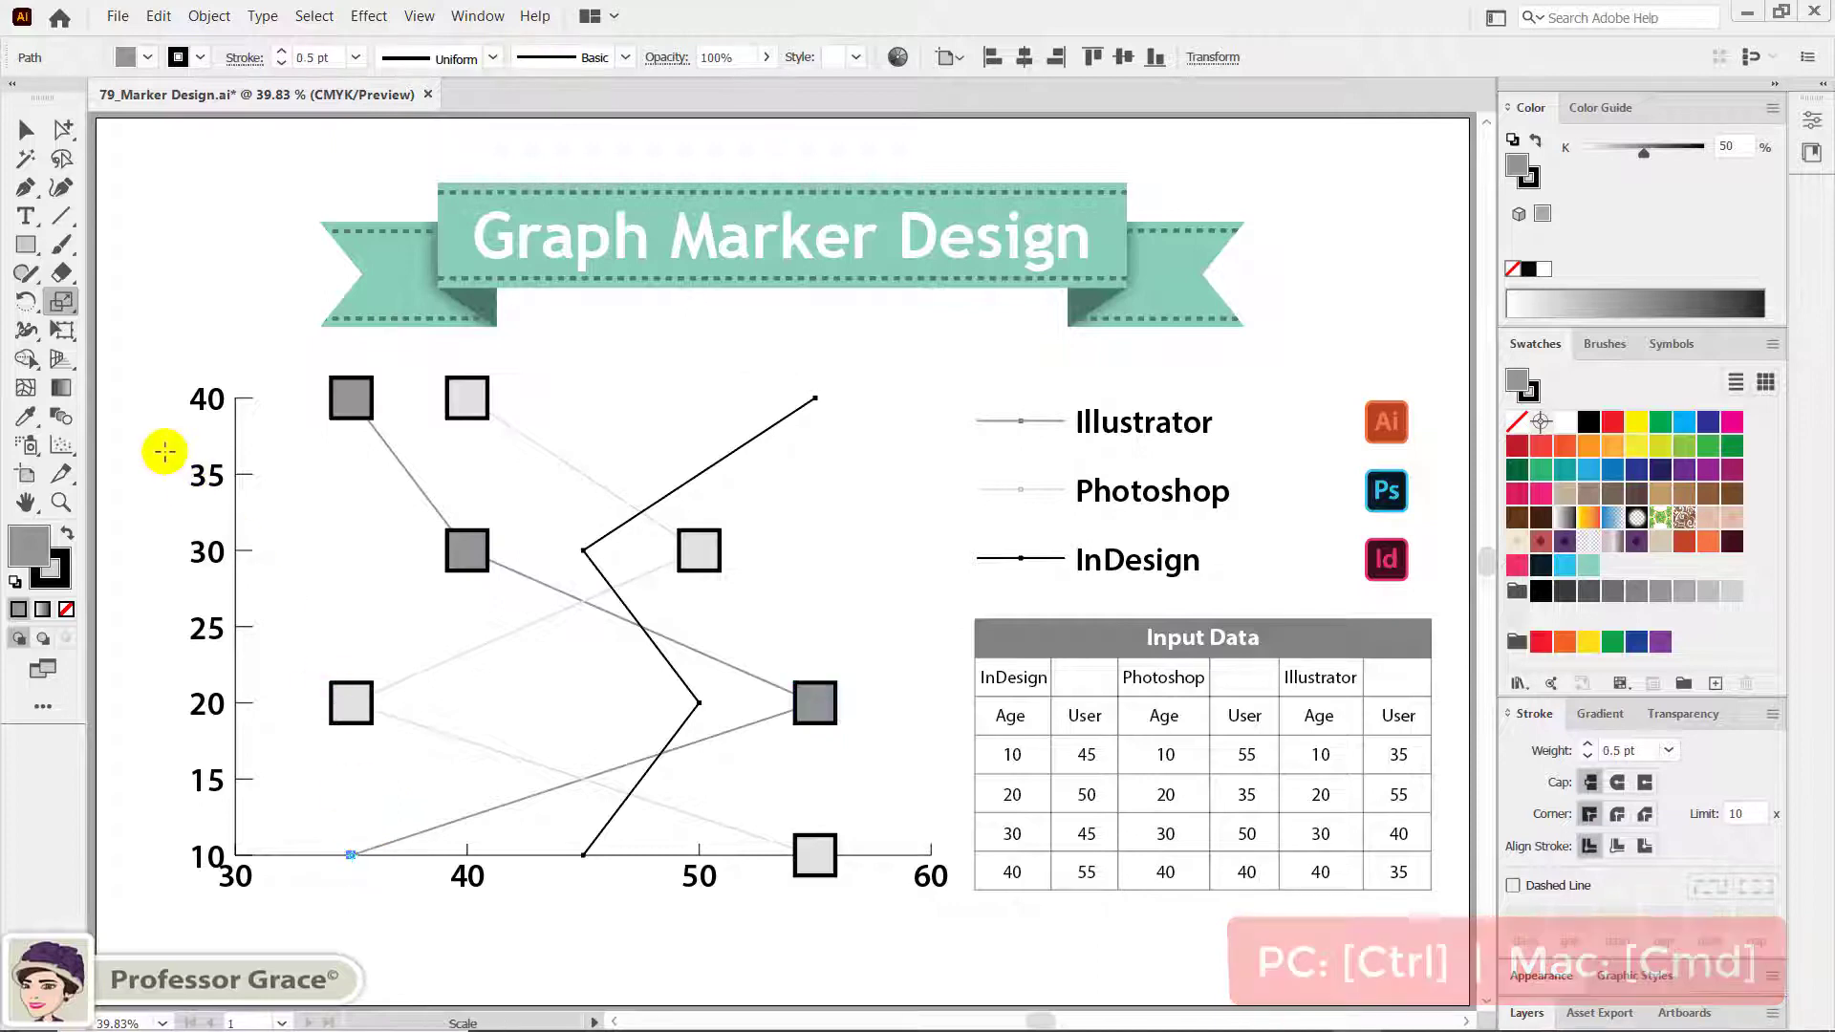
double_click(65, 306)
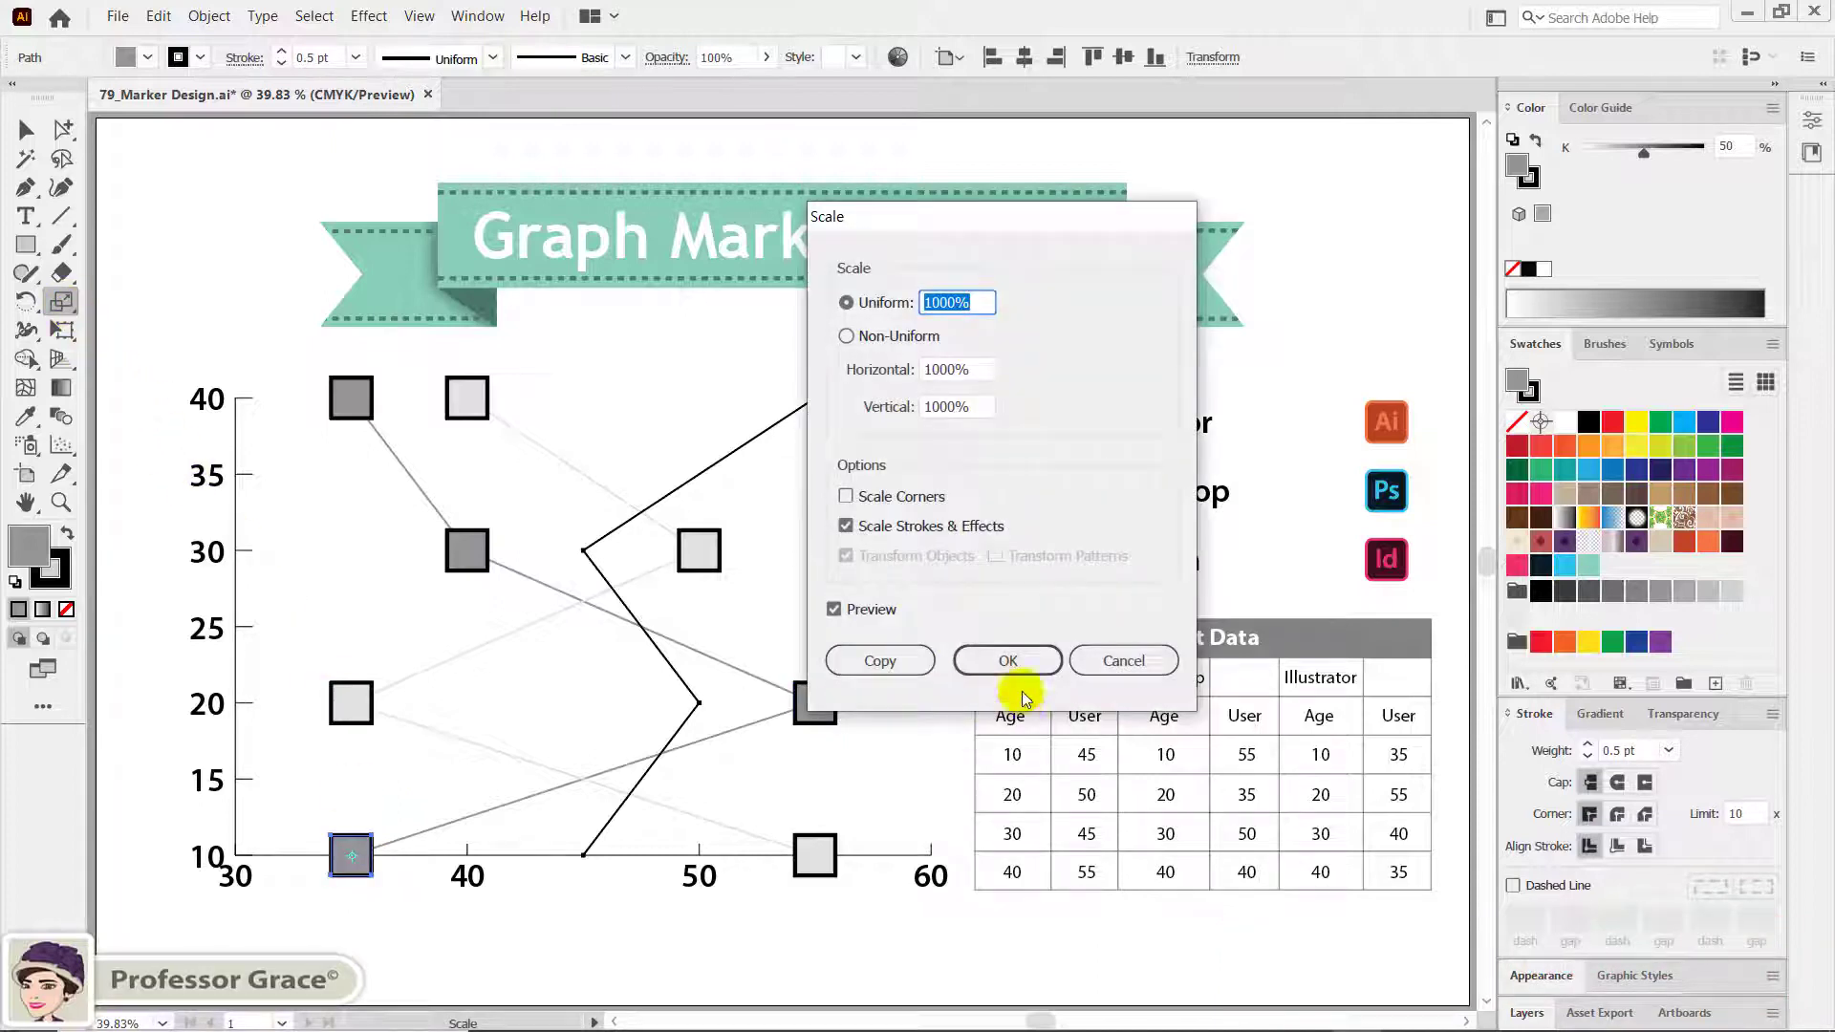
click(995, 655)
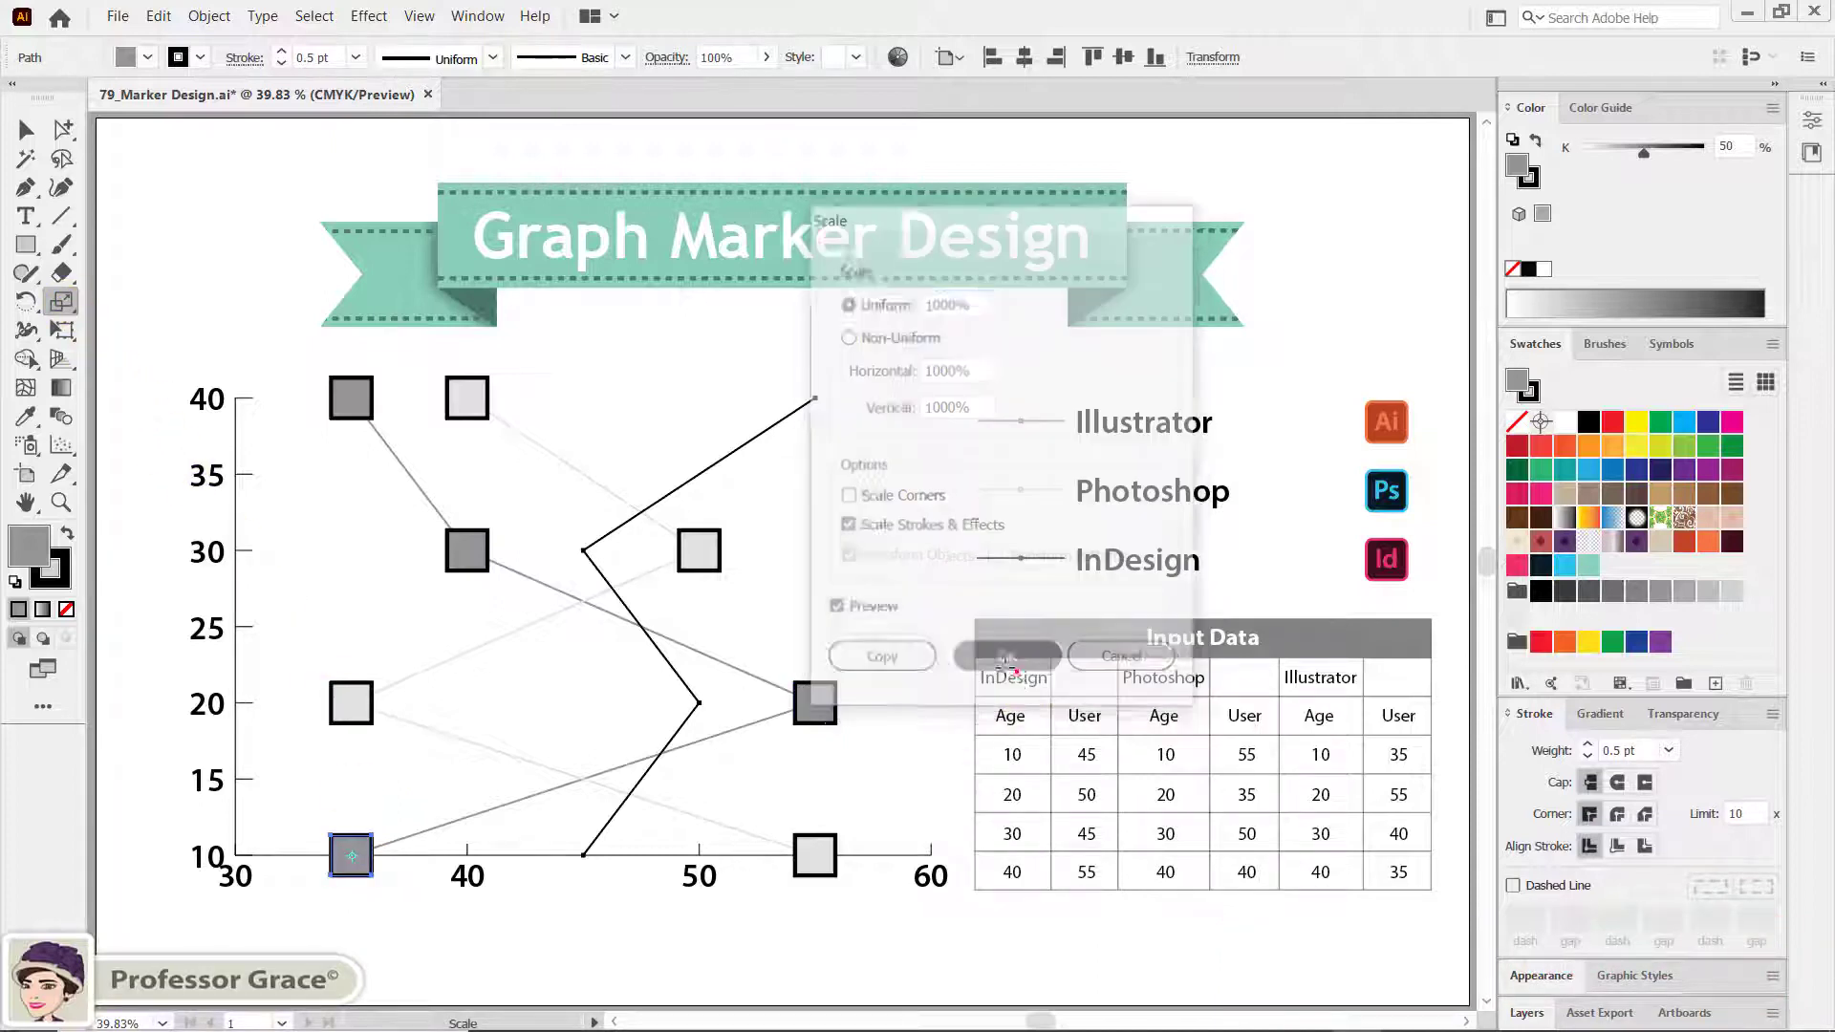
ctrl+click(583, 854)
Scale the InDesign points at 45,10 and 55,40 by 1000% into black square markers.
click(61, 304)
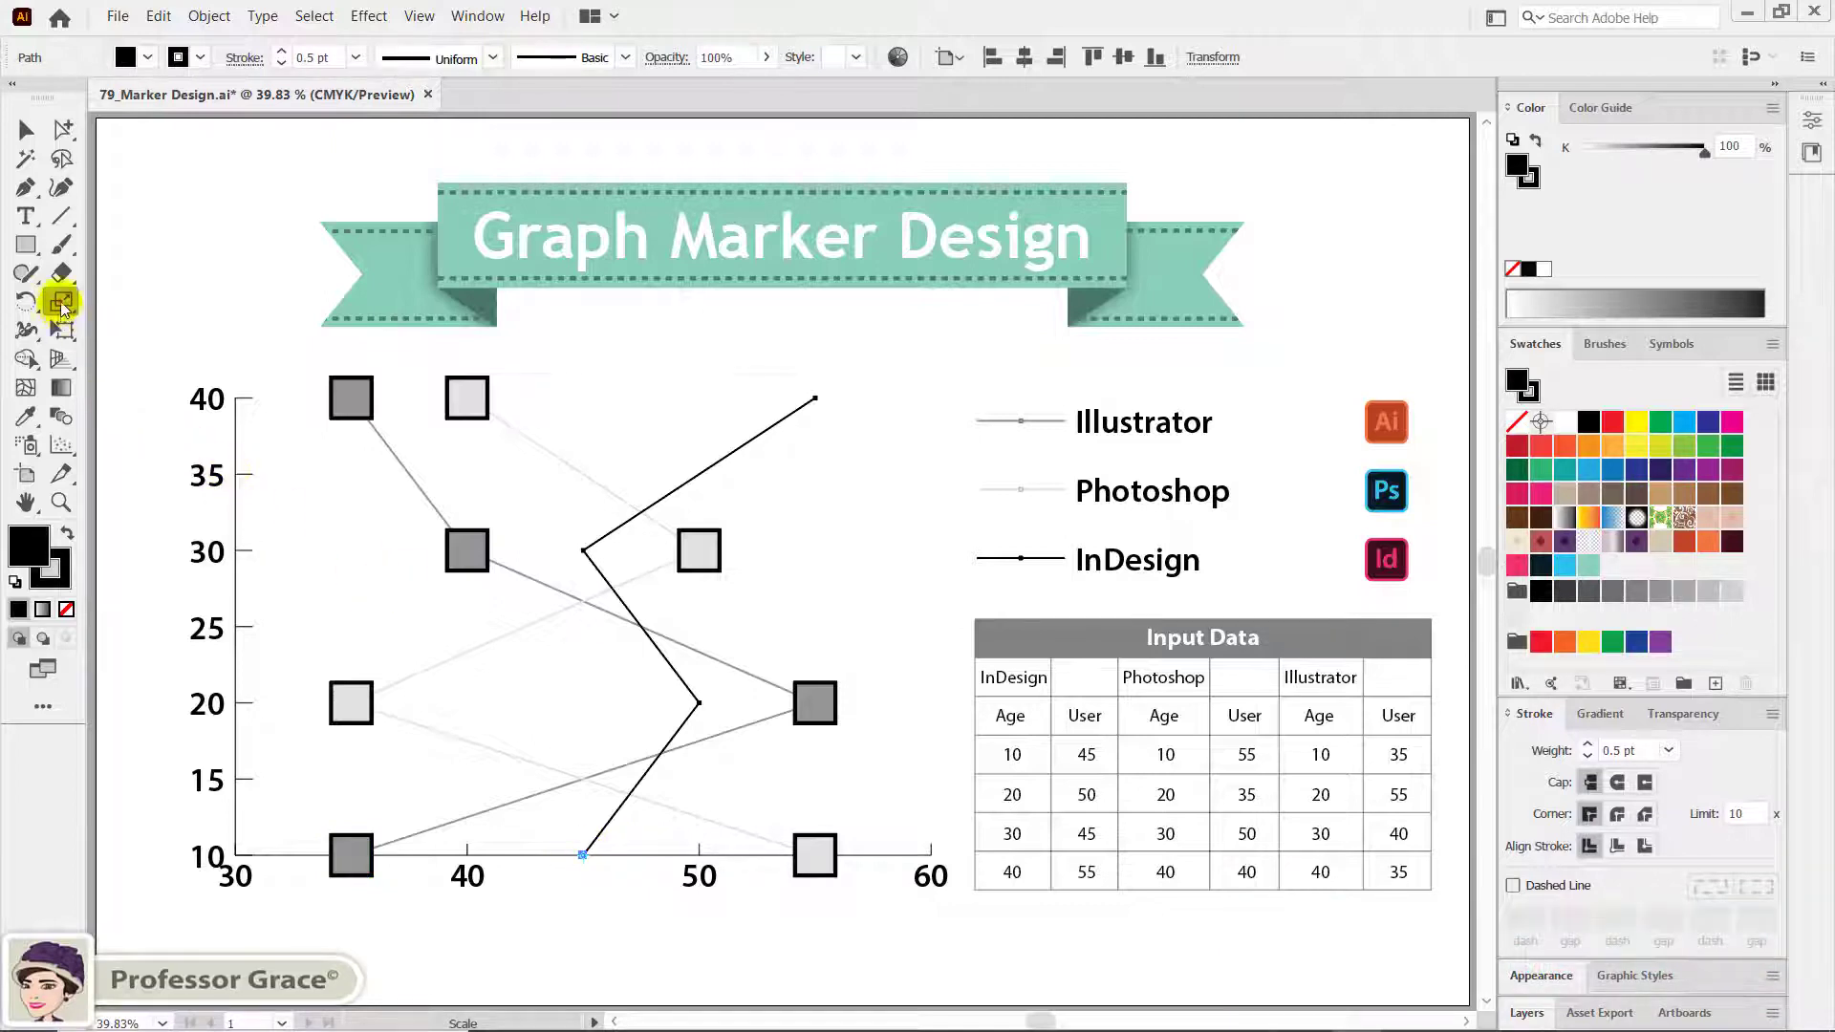
double_click(61, 304)
click(840, 496)
click(1002, 656)
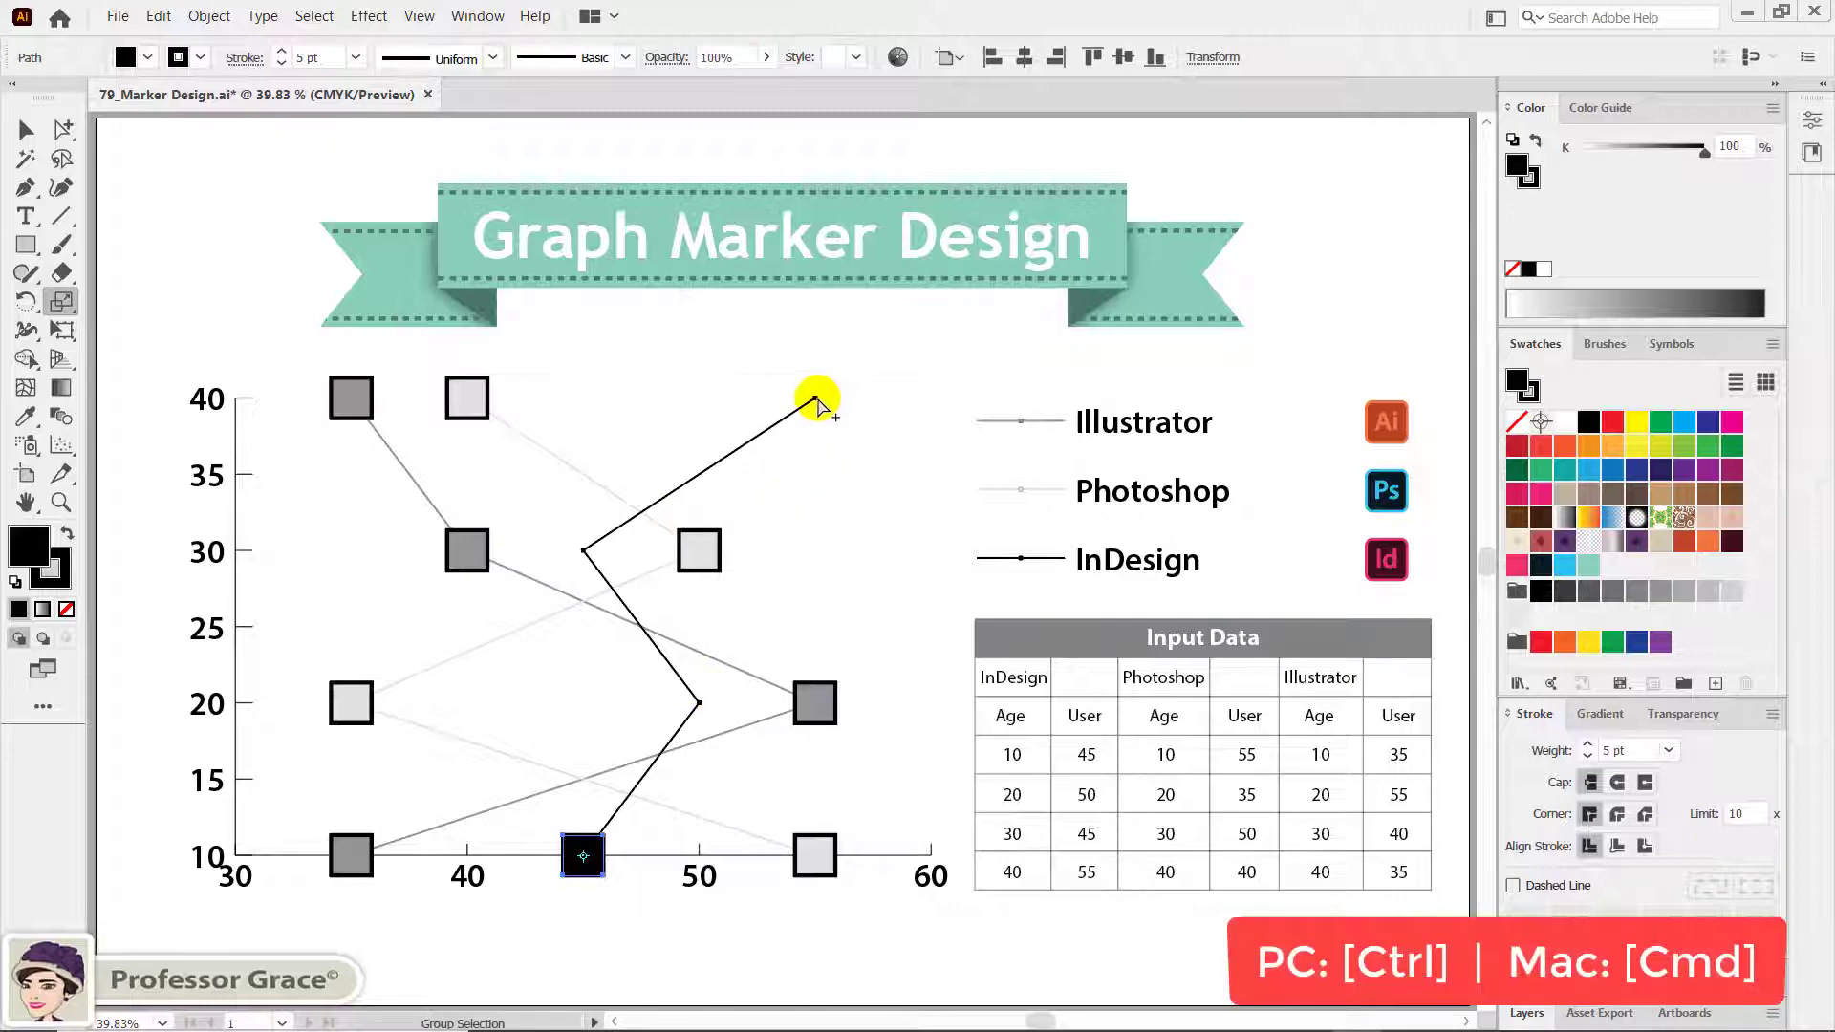
double_click(72, 307)
click(1002, 657)
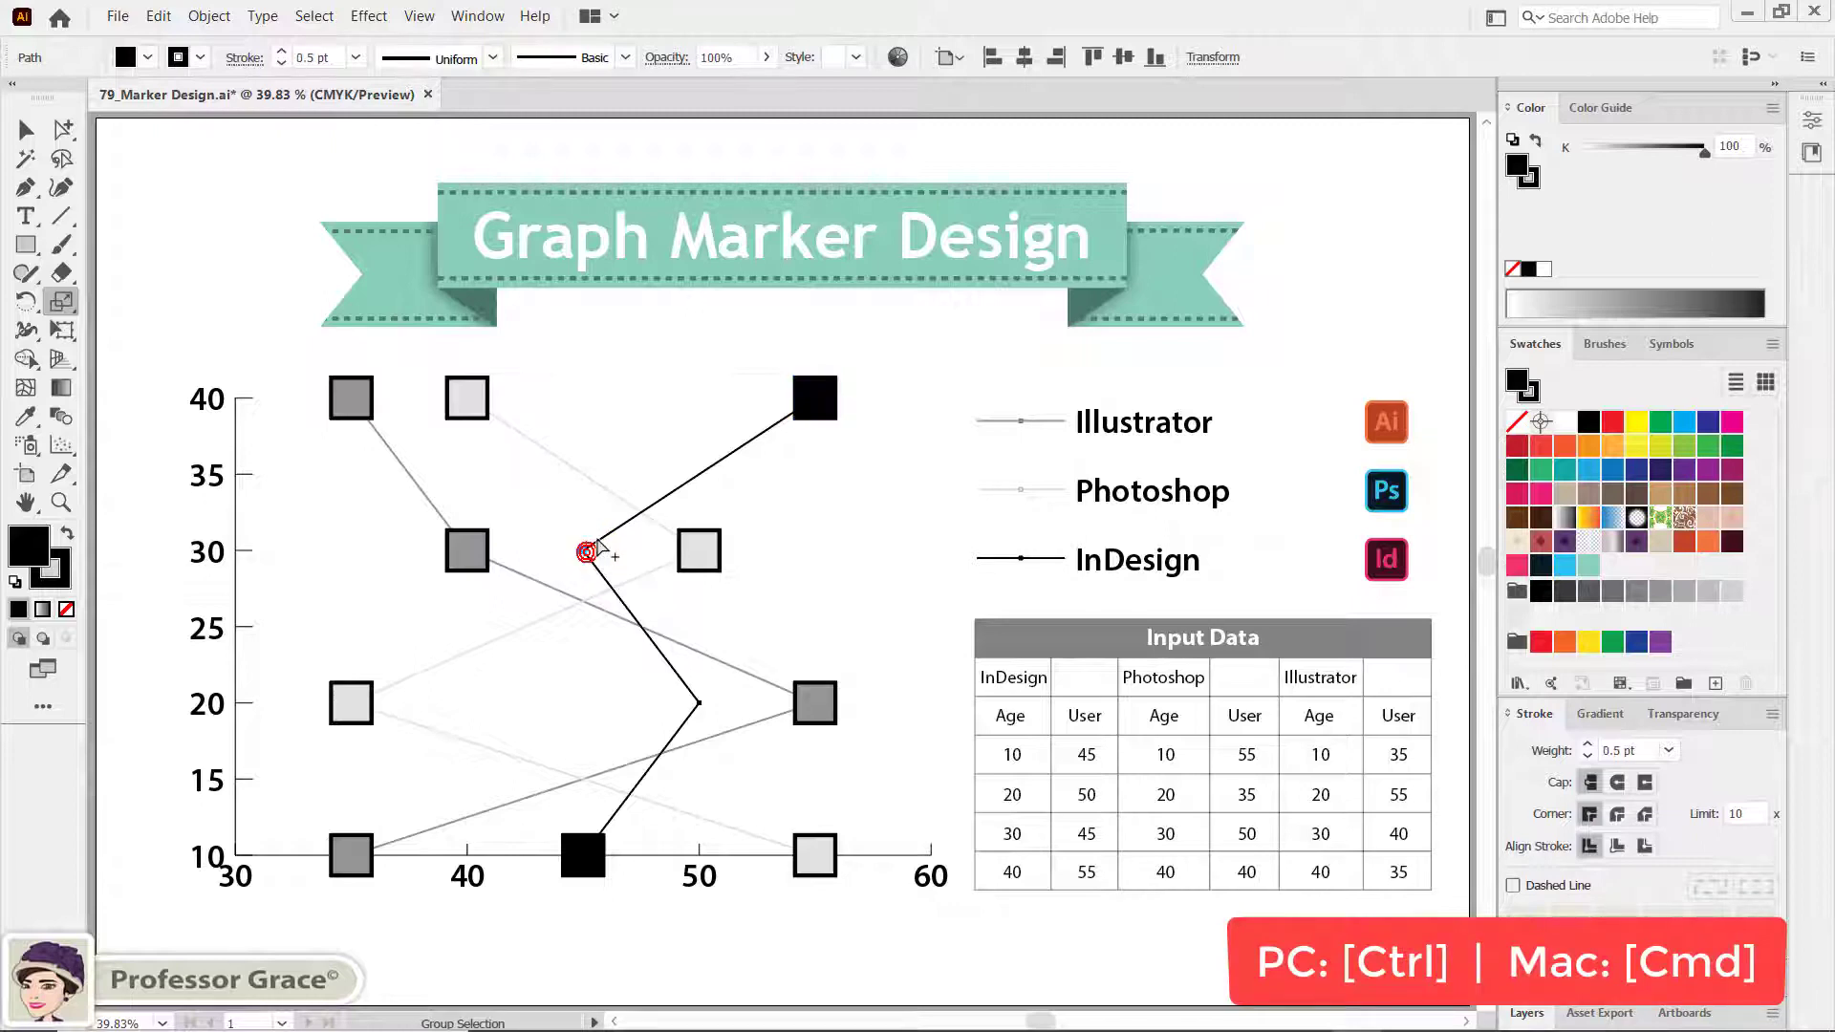
Turn the InDesign points at 45,30 and 50,20 into 1000% black square markers.
ctrl+click(586, 551)
double_click(61, 302)
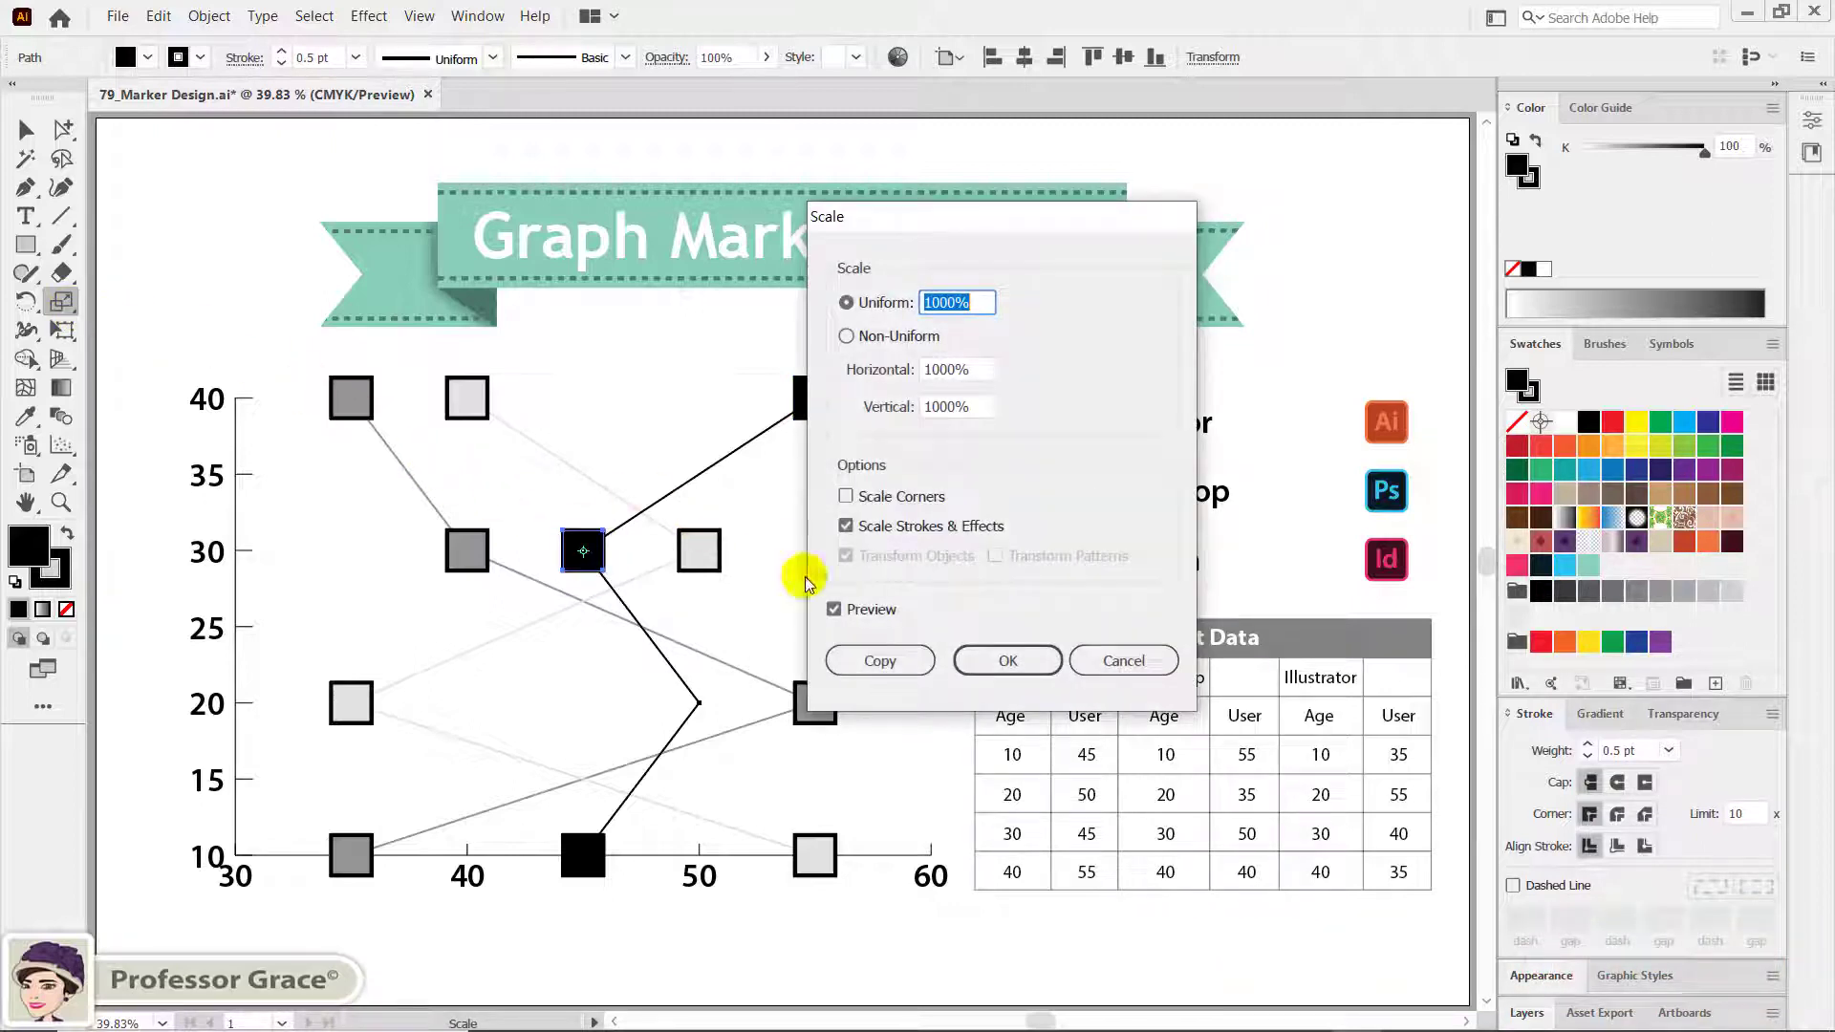
click(1003, 660)
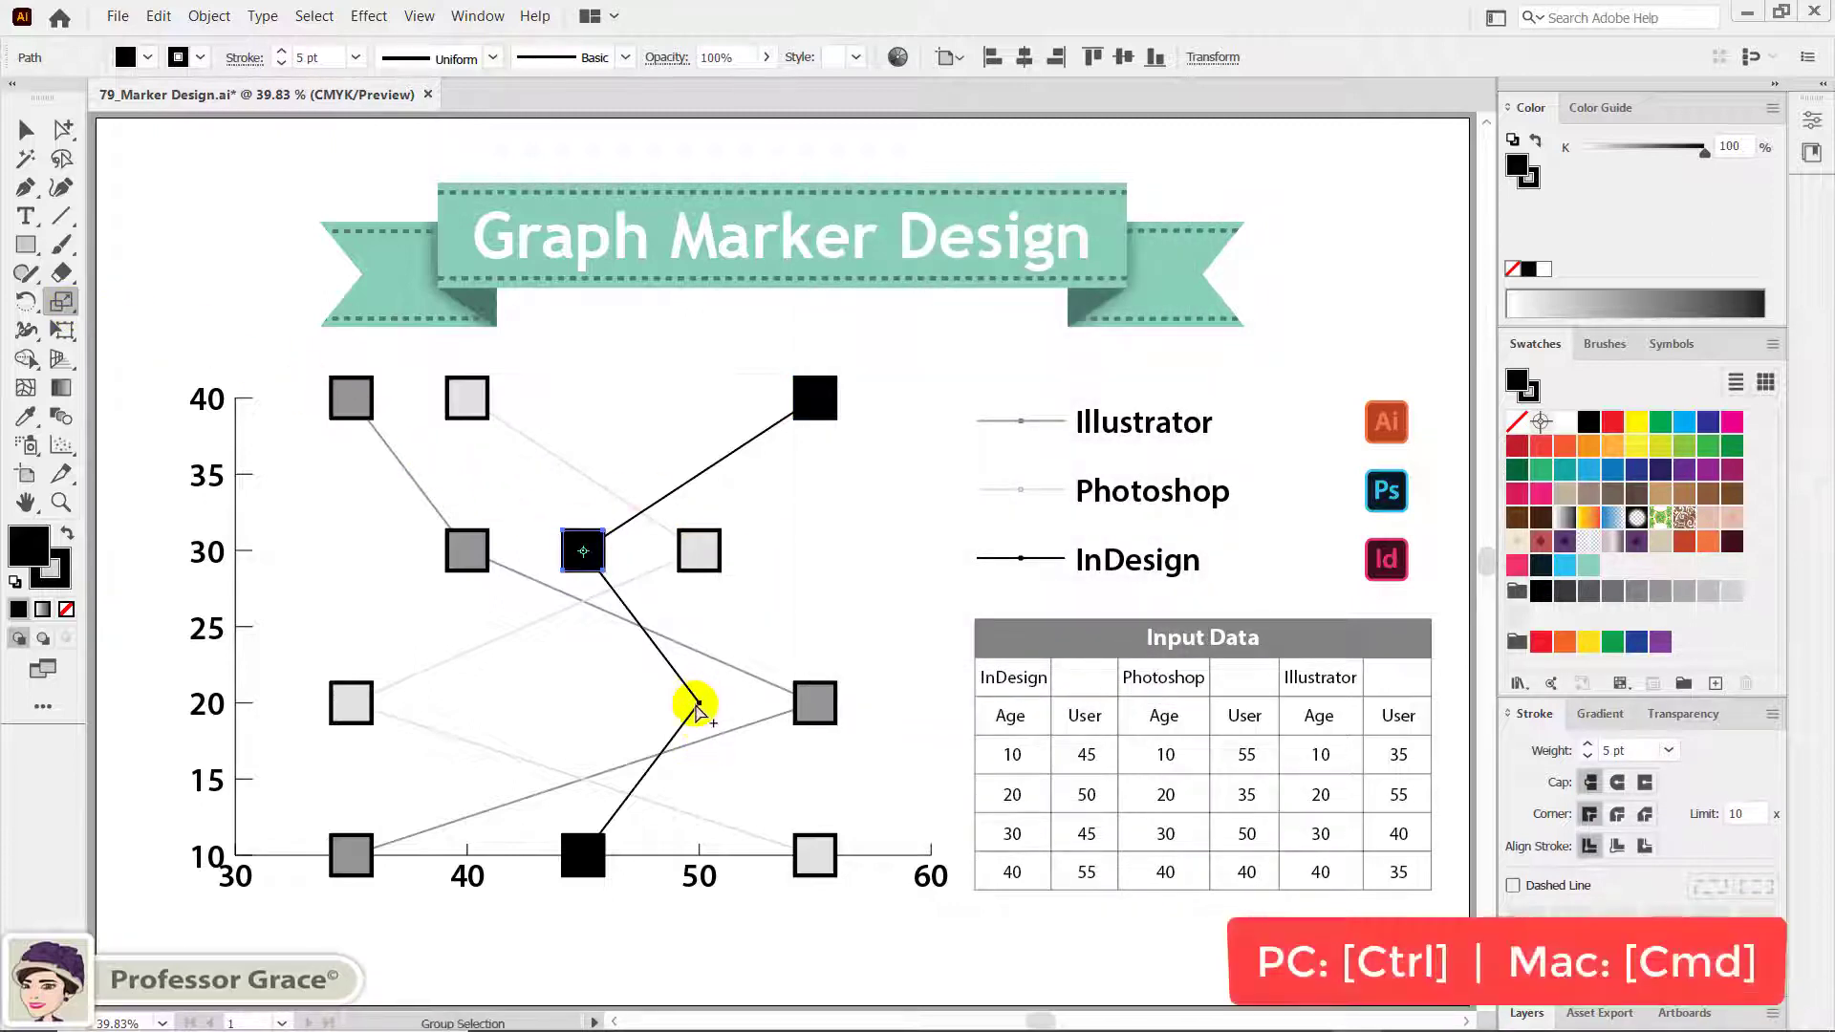
ctrl+click(697, 704)
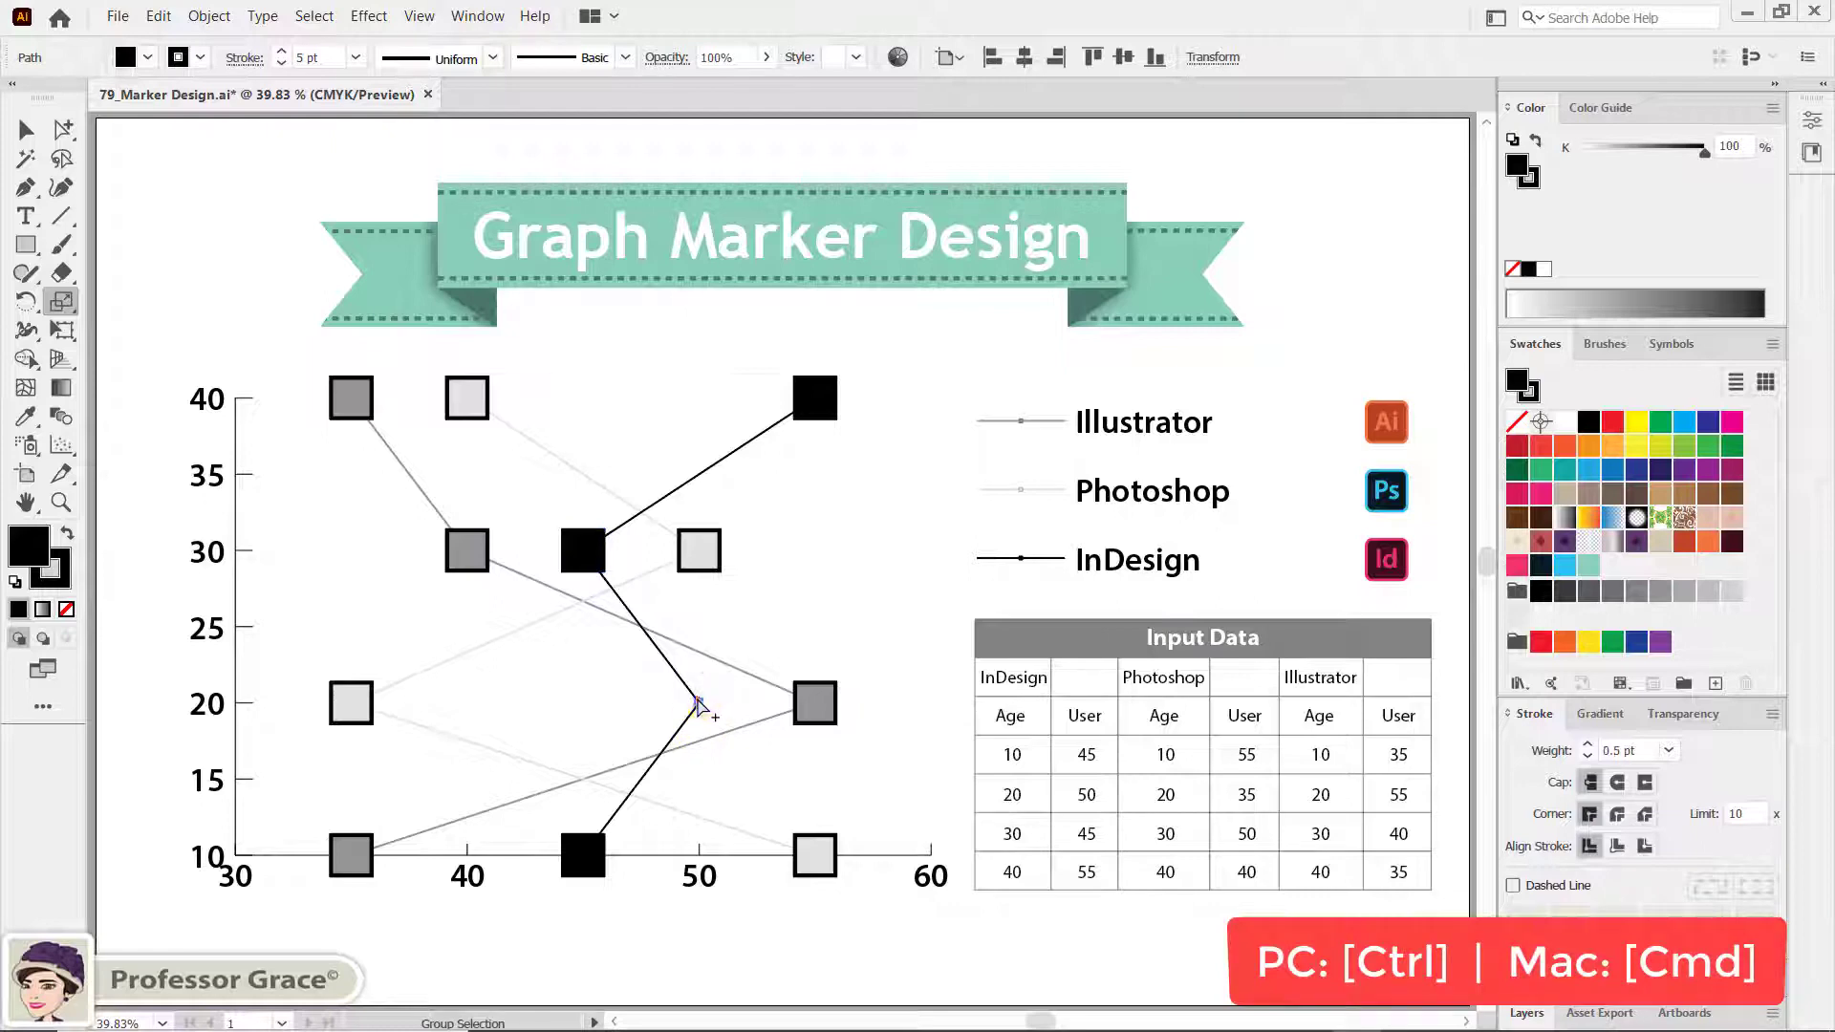
double_click(57, 302)
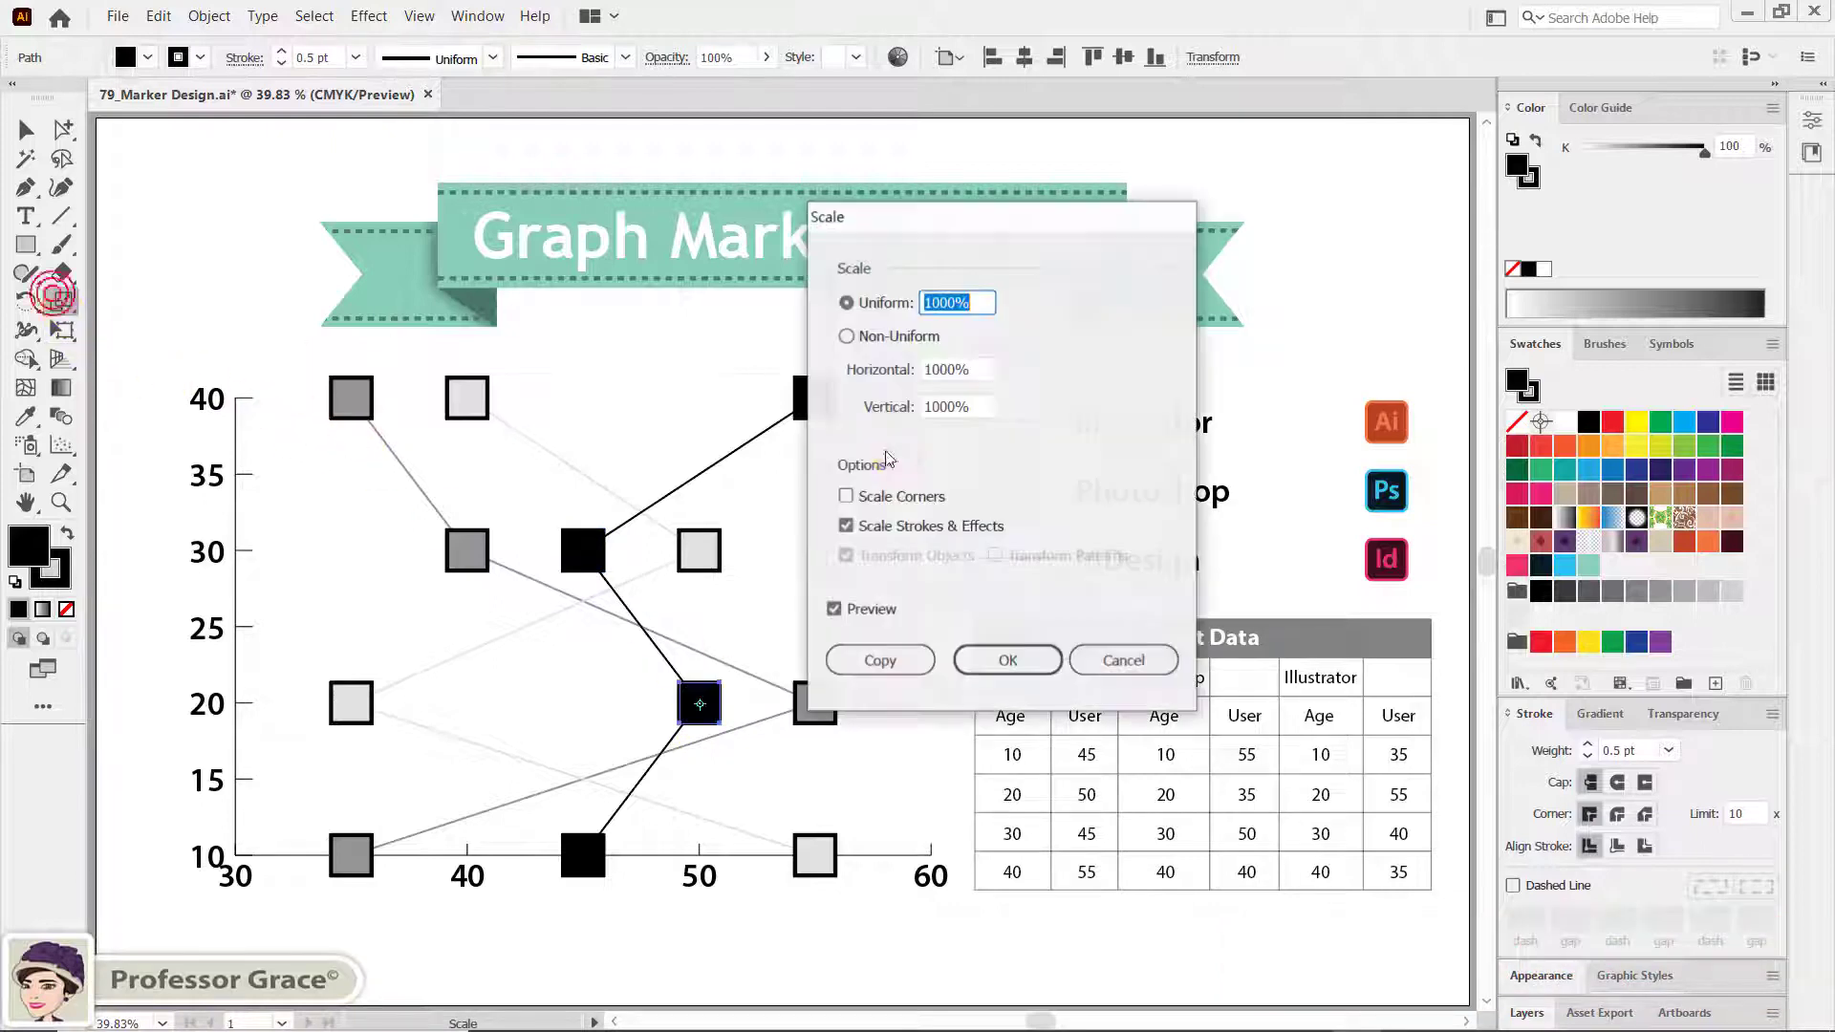
click(1004, 655)
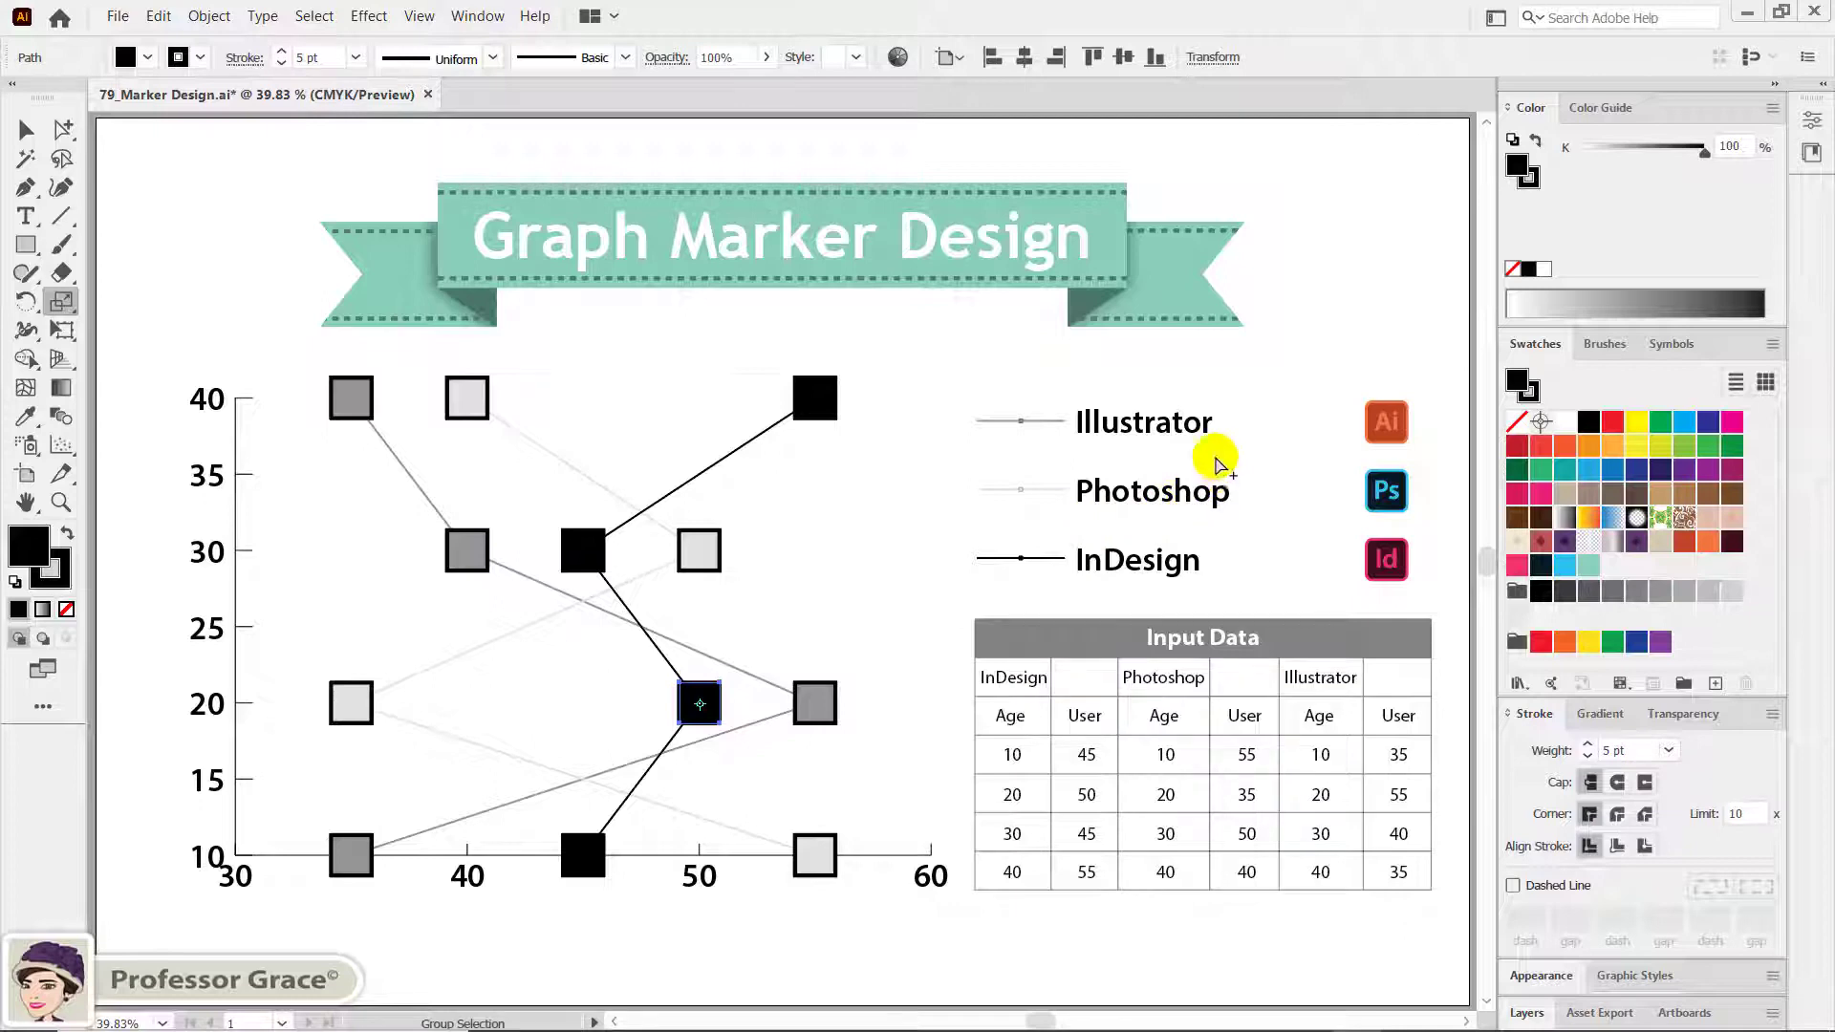
Scale the middle points of the Illustrator, Photoshop and InDesign legend lines by 1000% into squares, then deselect.
ctrl+click(1020, 421)
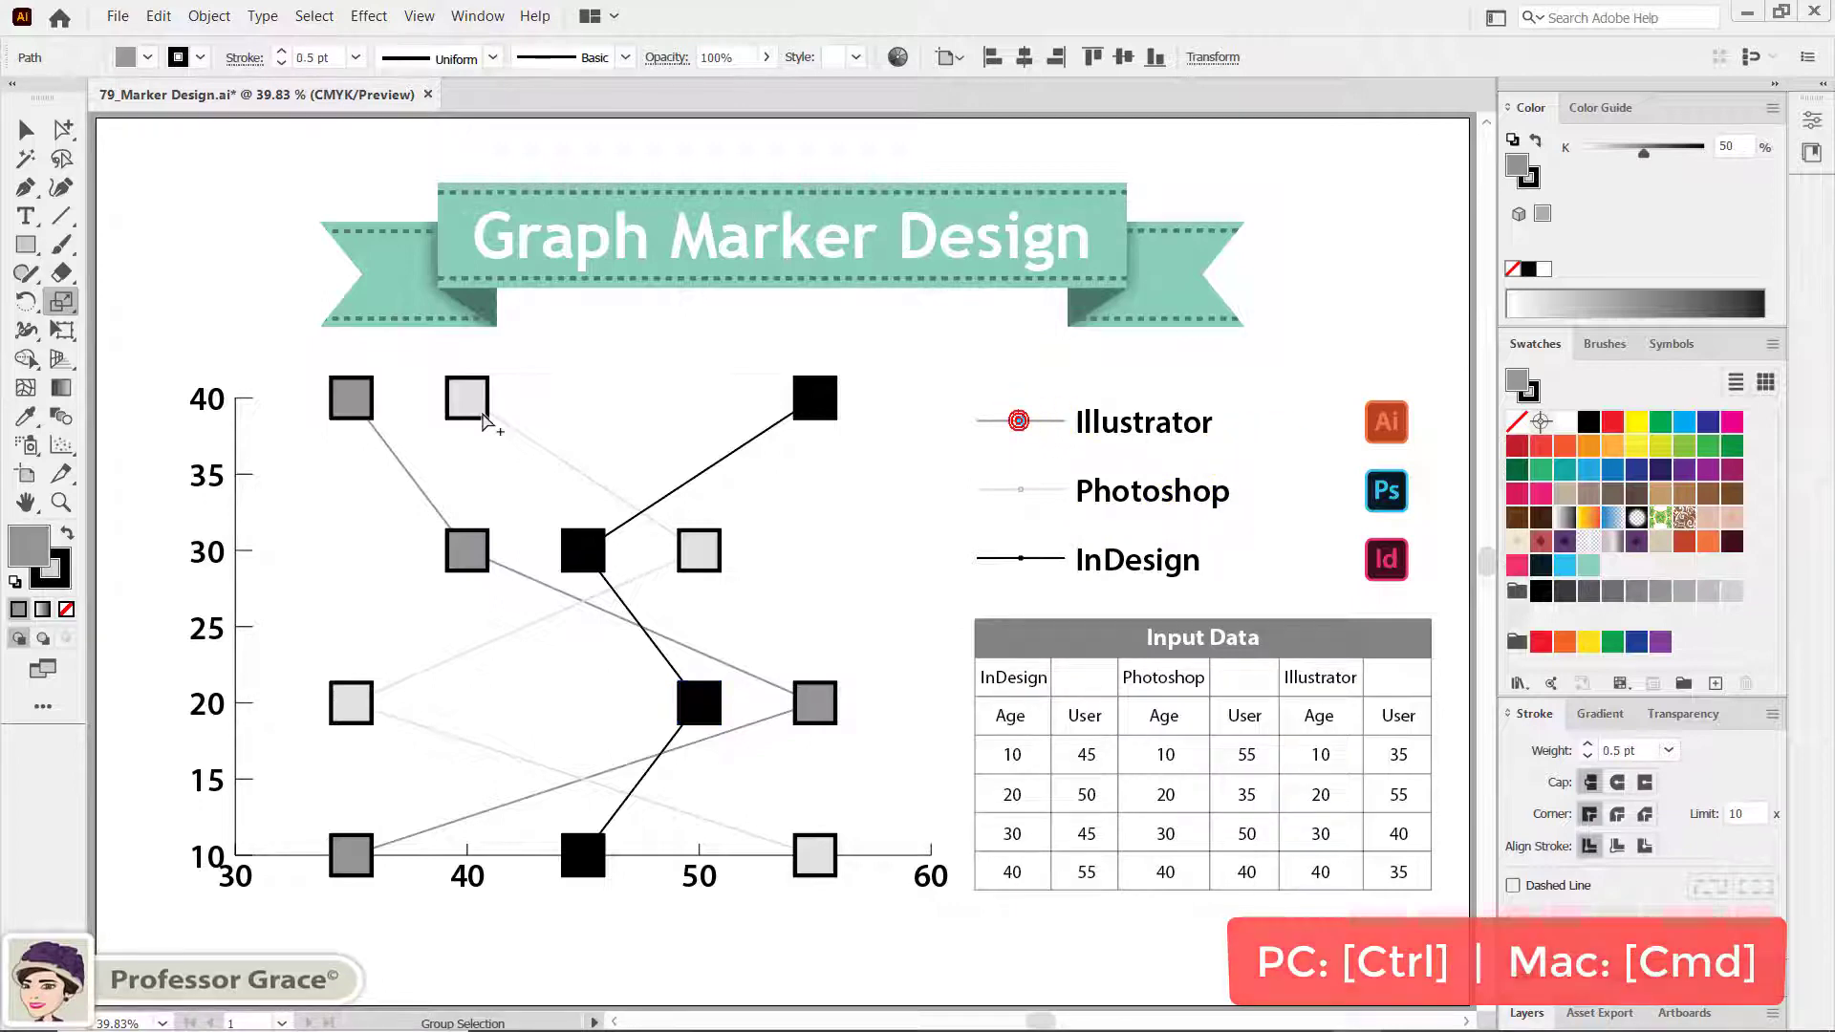
double_click(60, 304)
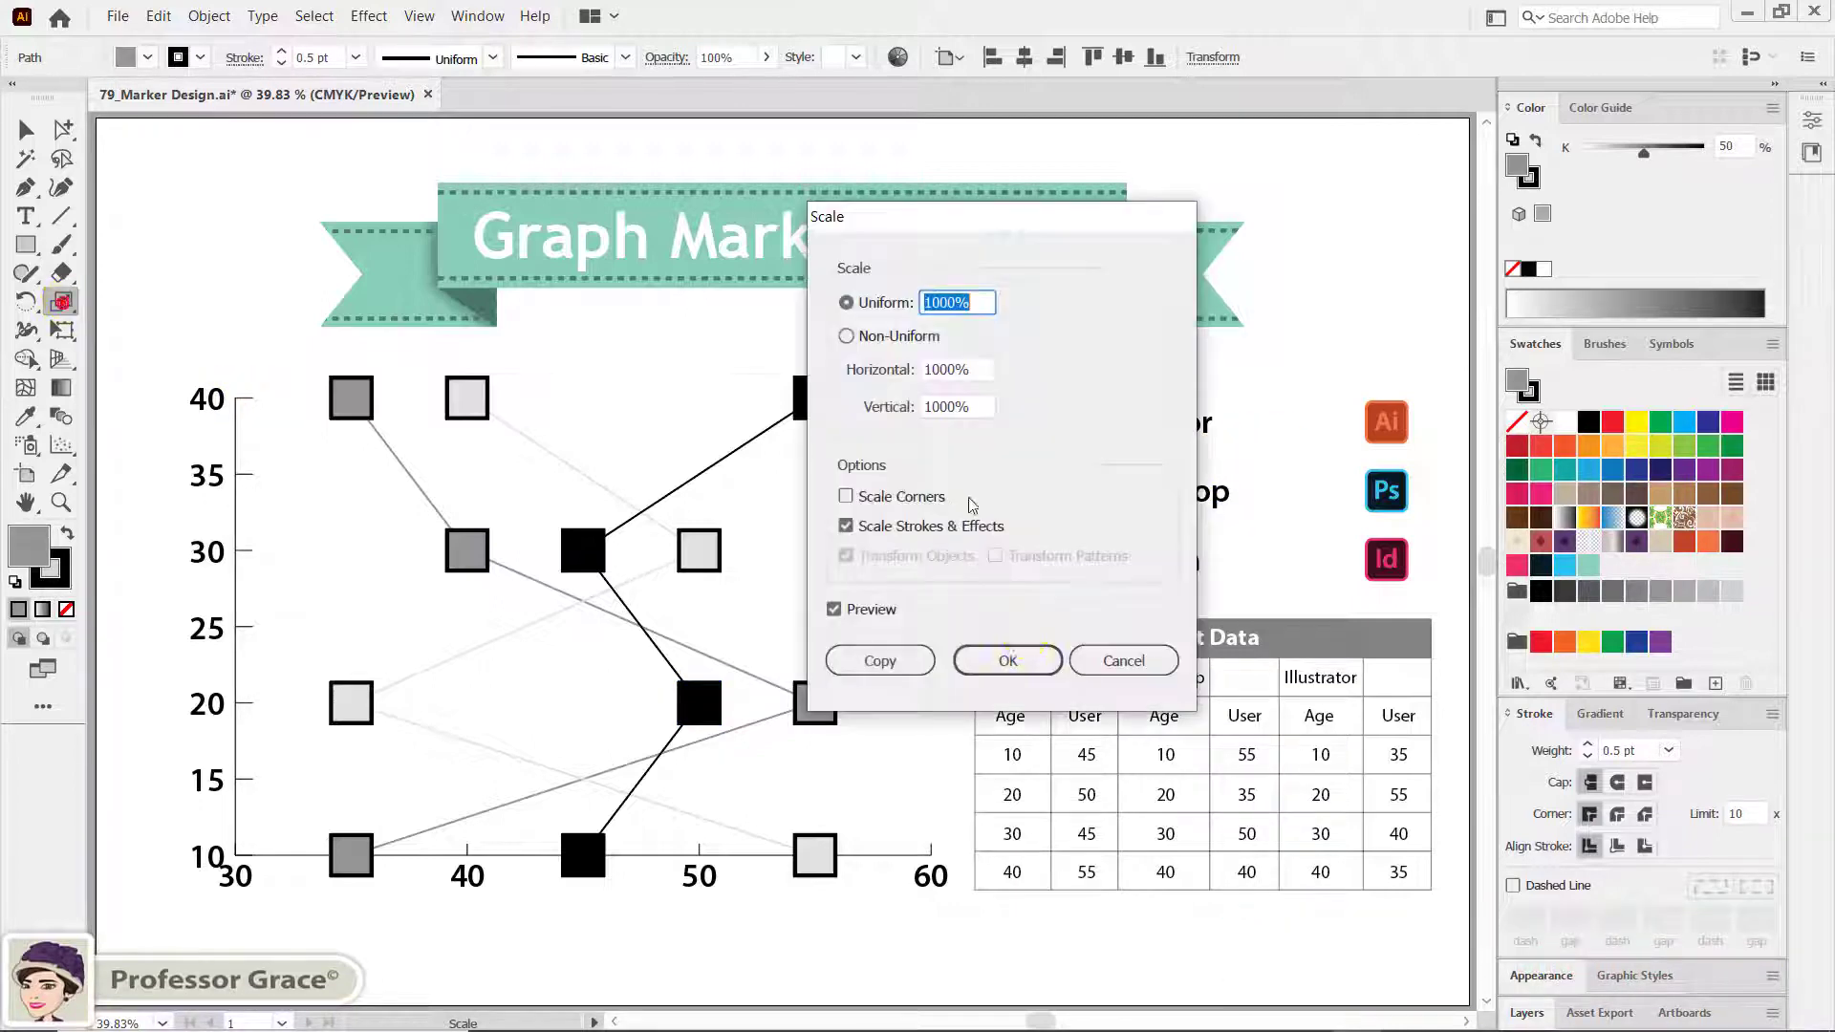
click(994, 656)
ctrl+click(1021, 491)
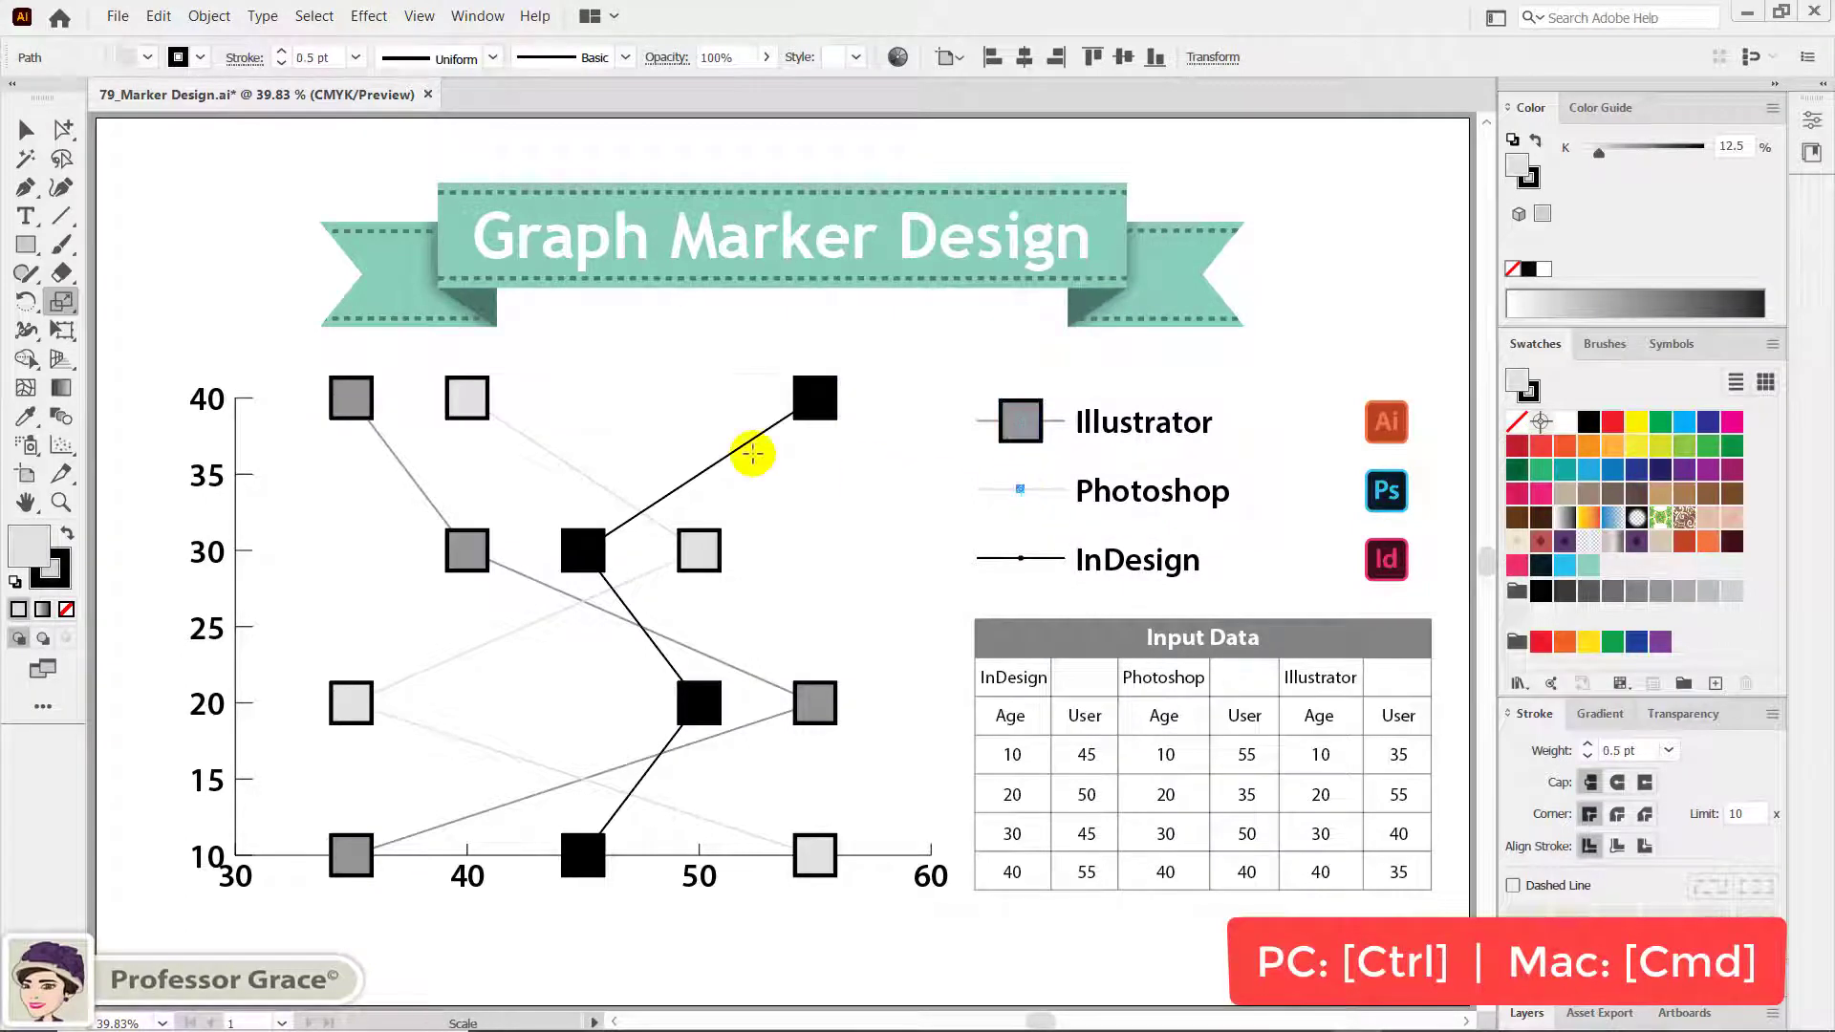
double_click(61, 304)
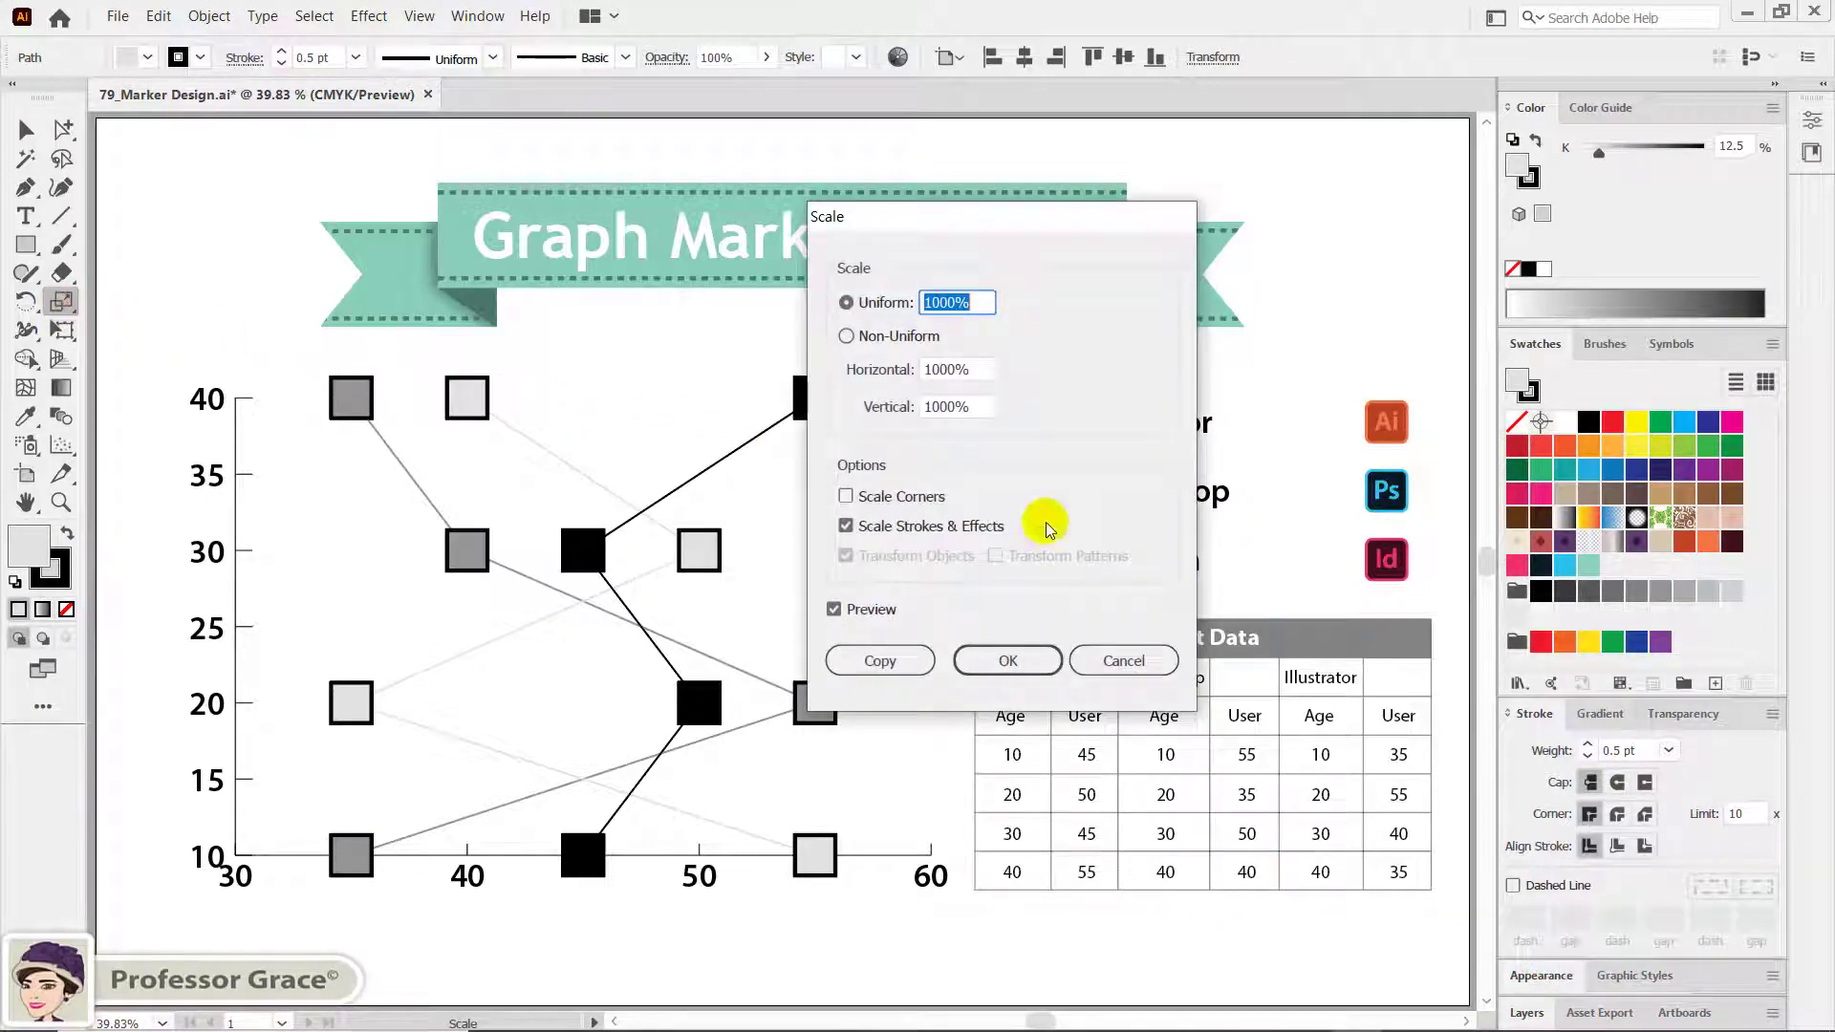
click(1001, 656)
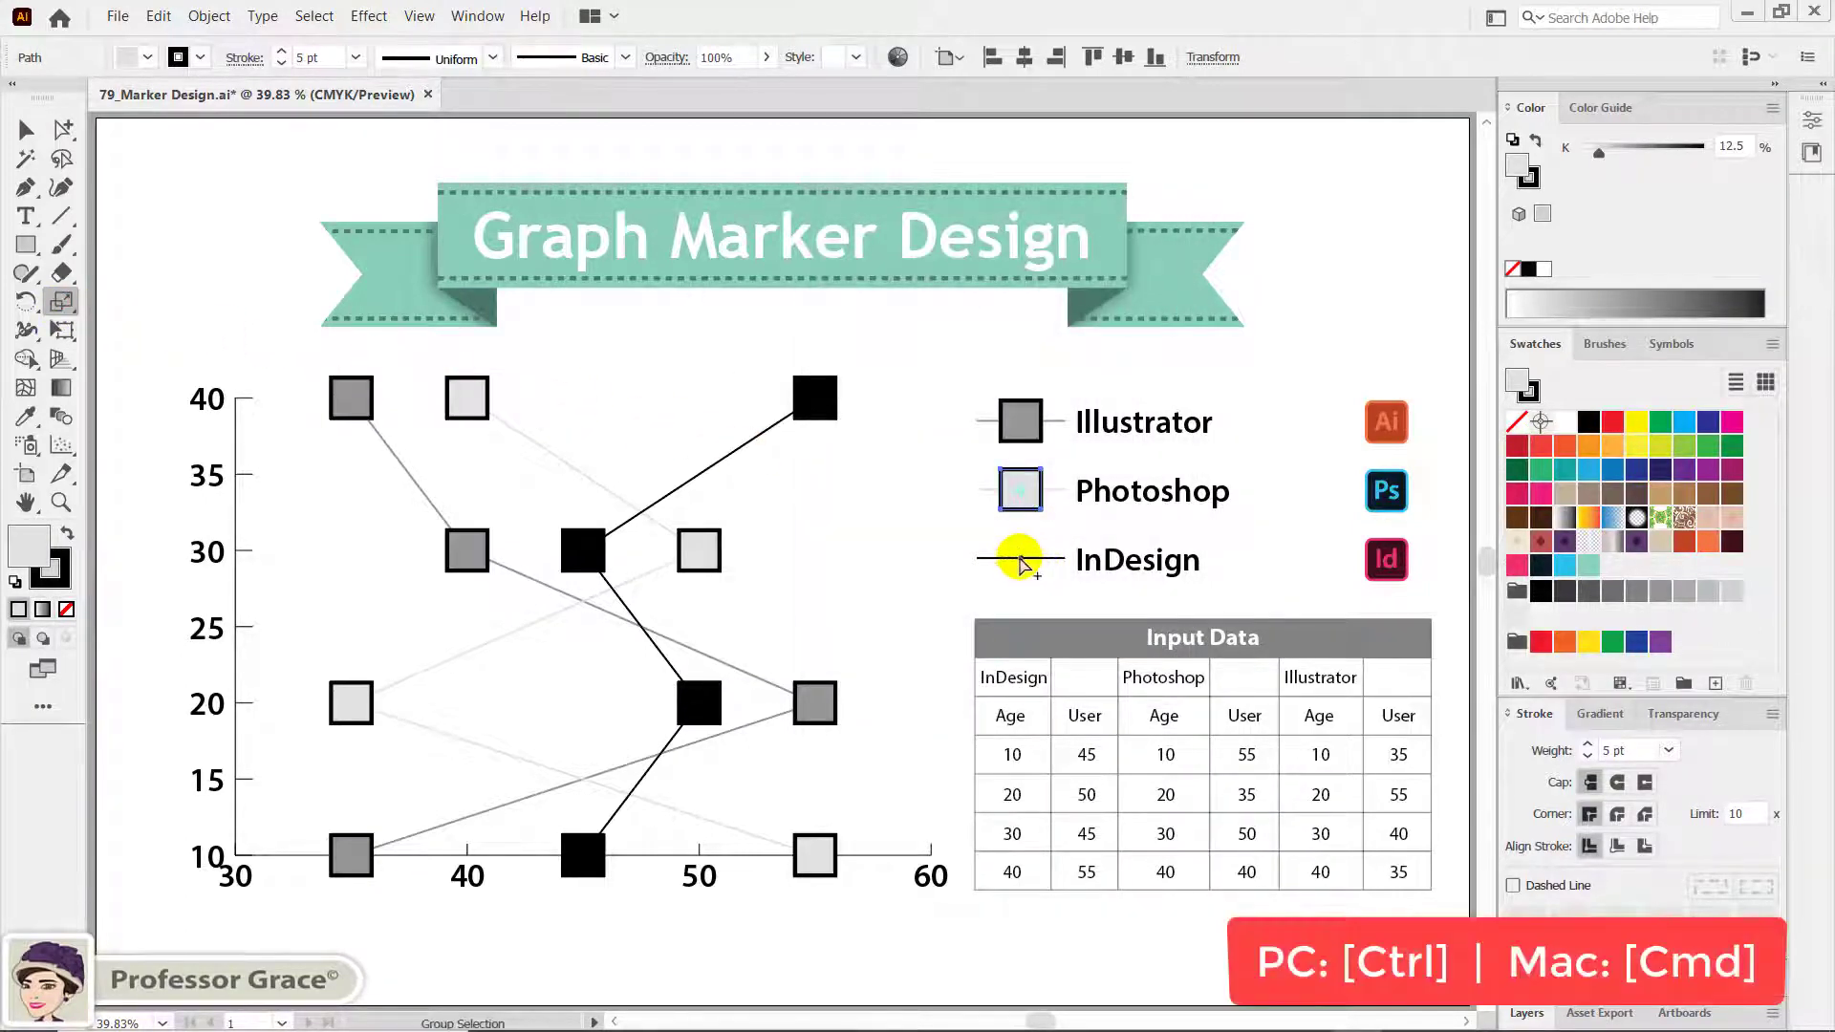
ctrl+click(1020, 559)
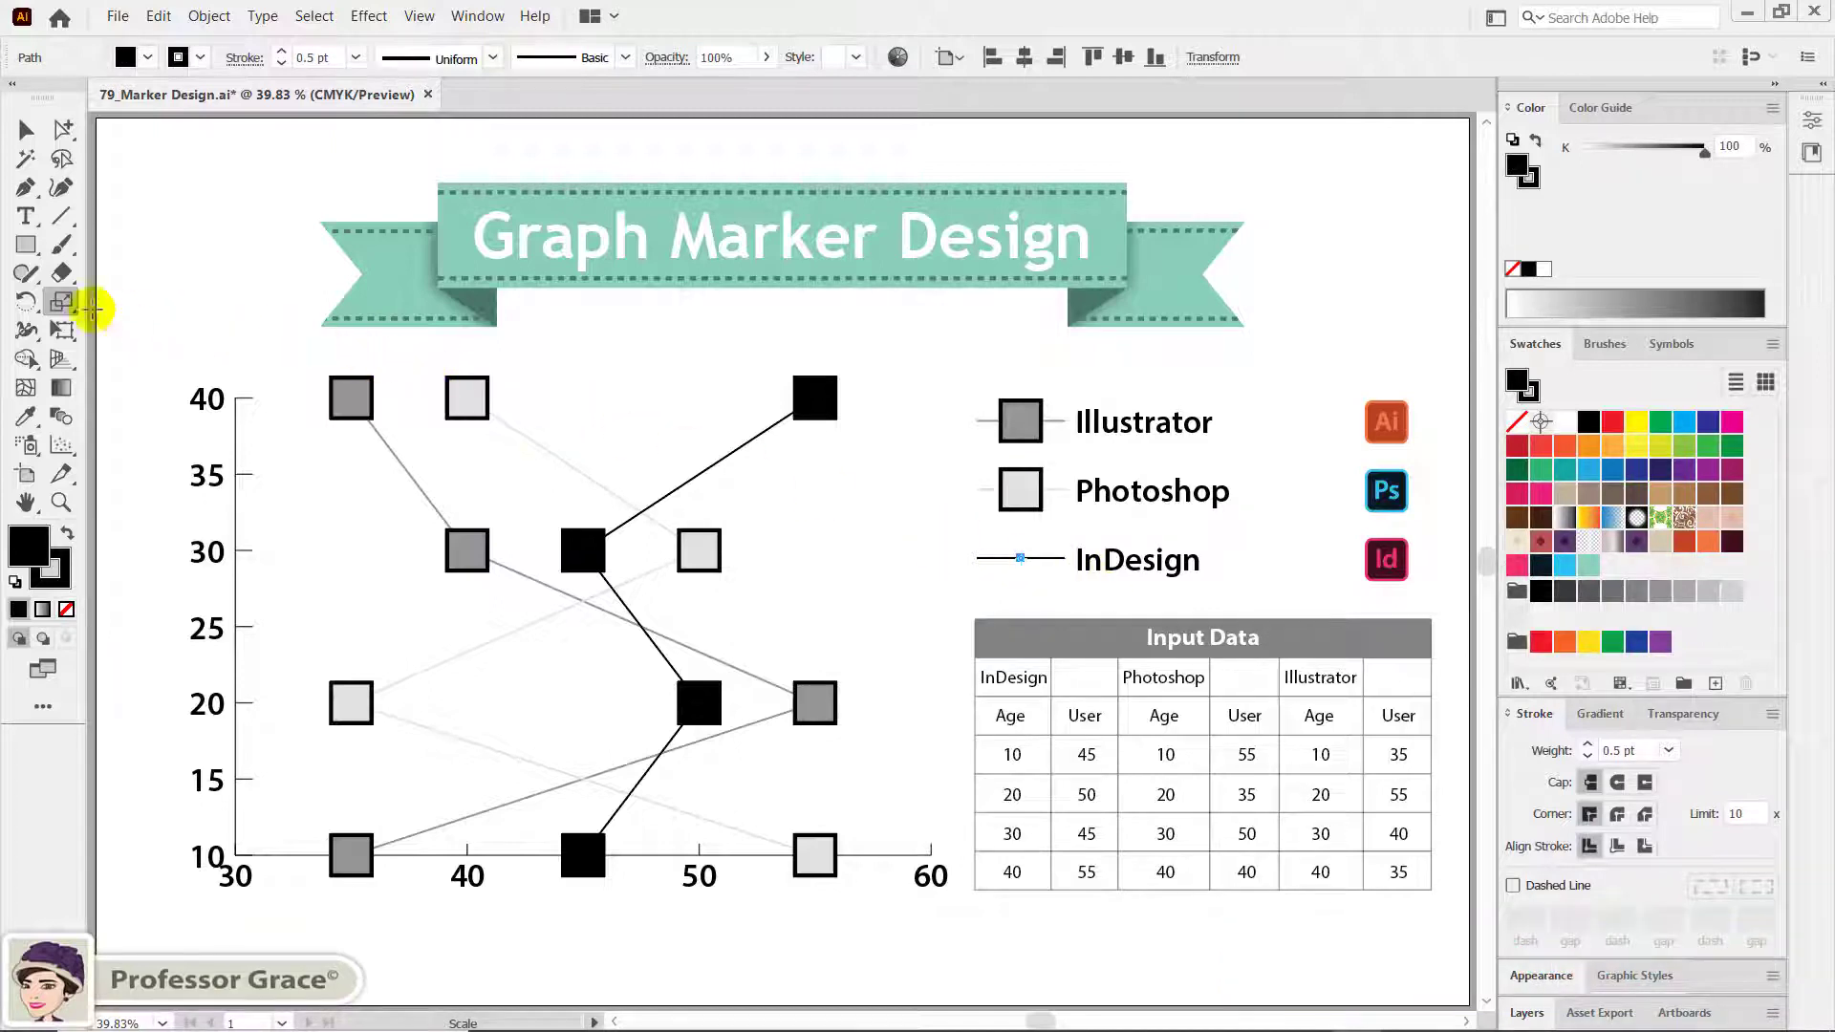
double_click(61, 304)
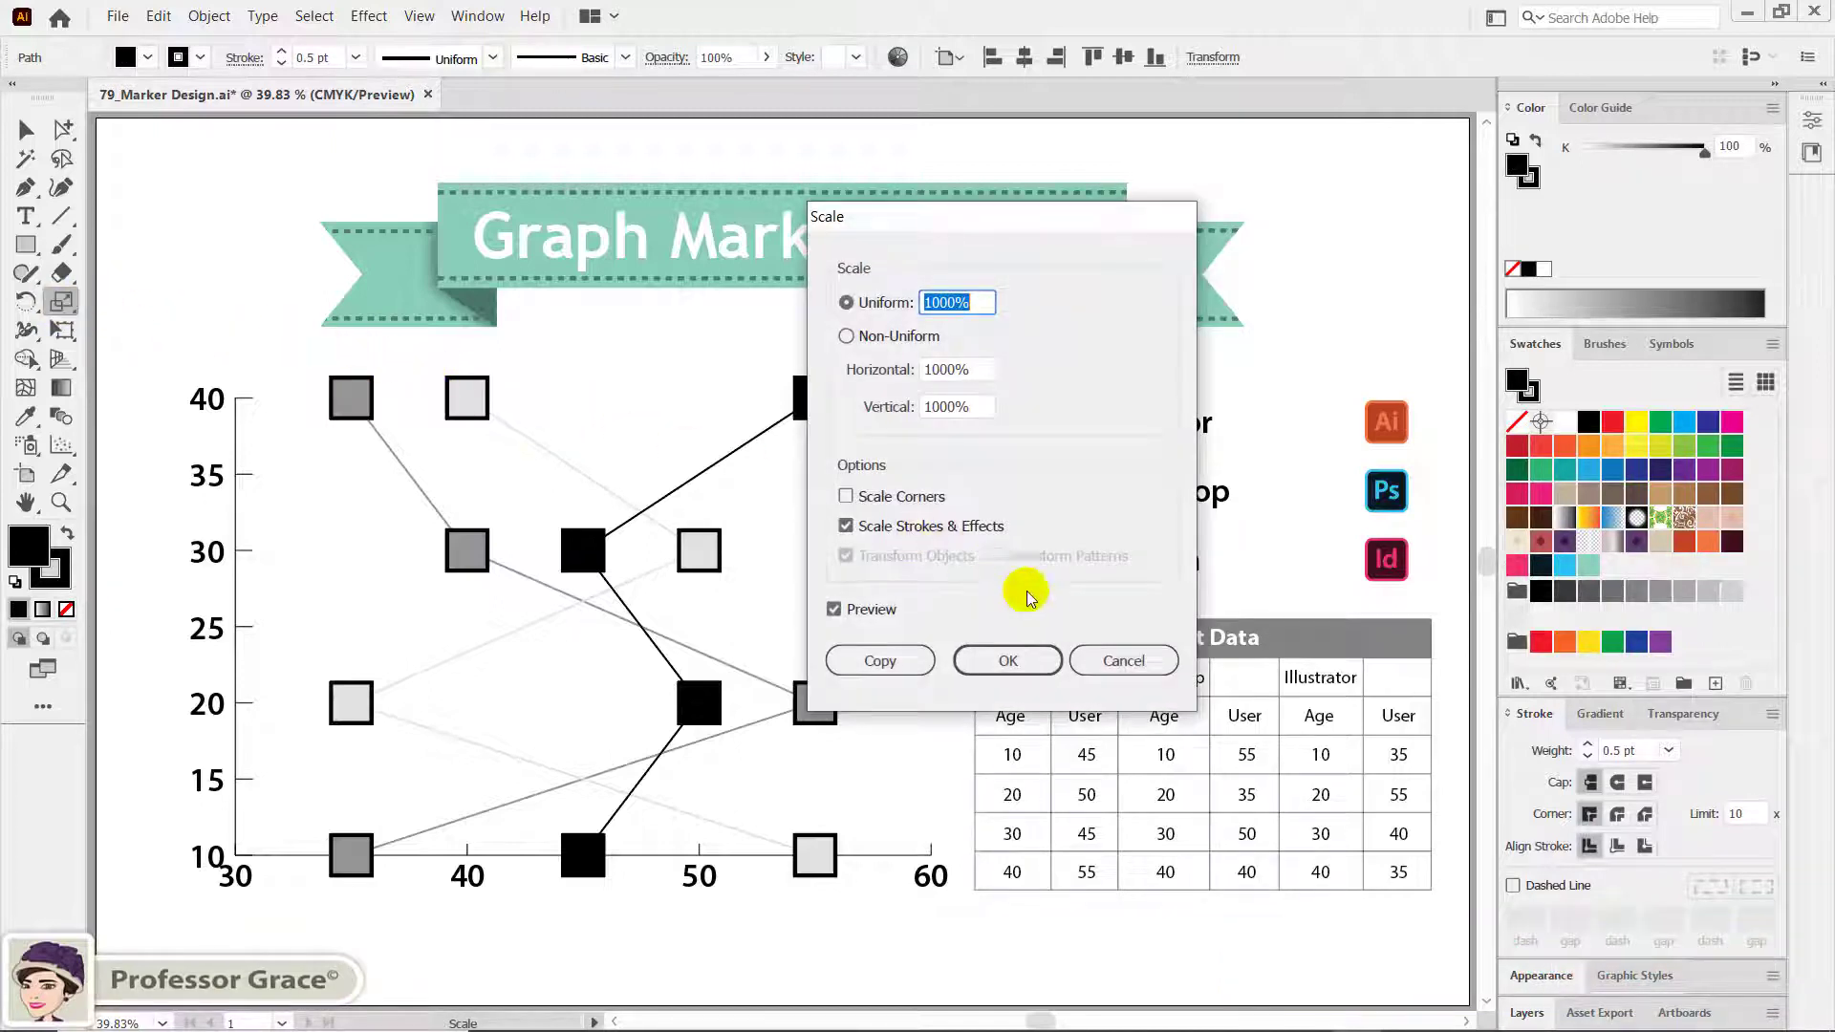
click(1010, 655)
ctrl+click(941, 604)
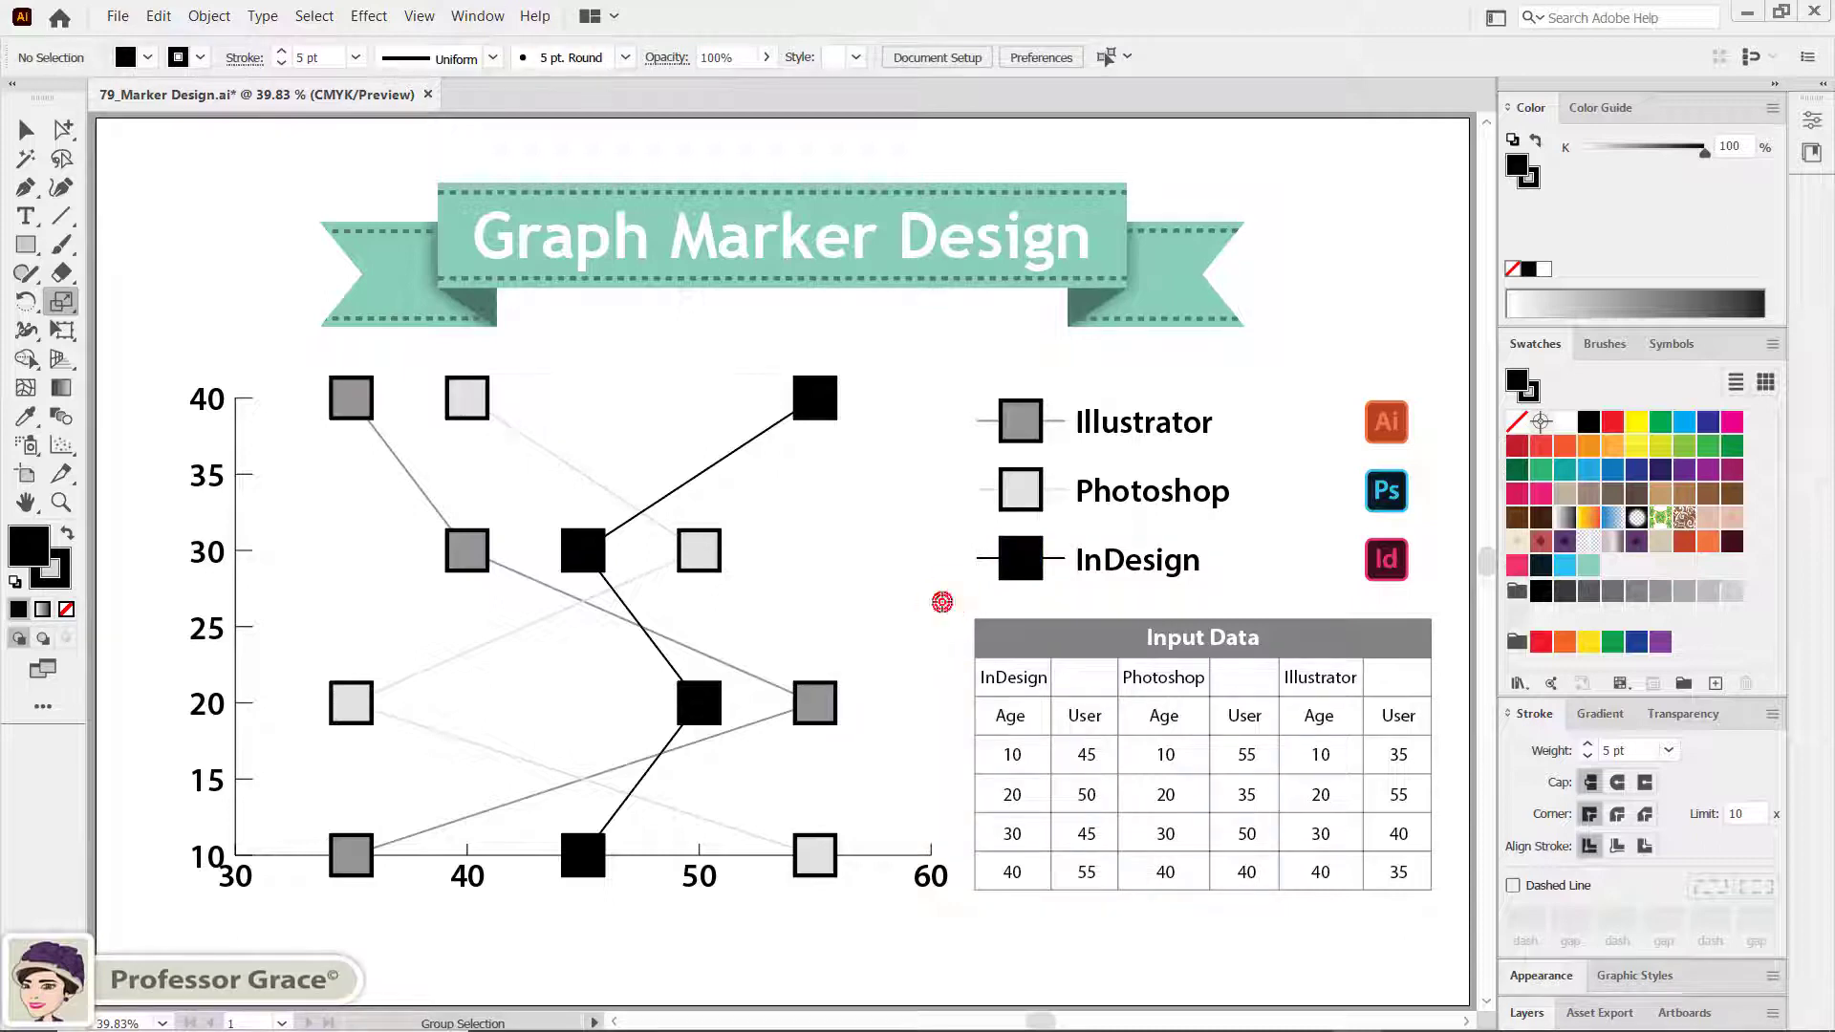
key(v)
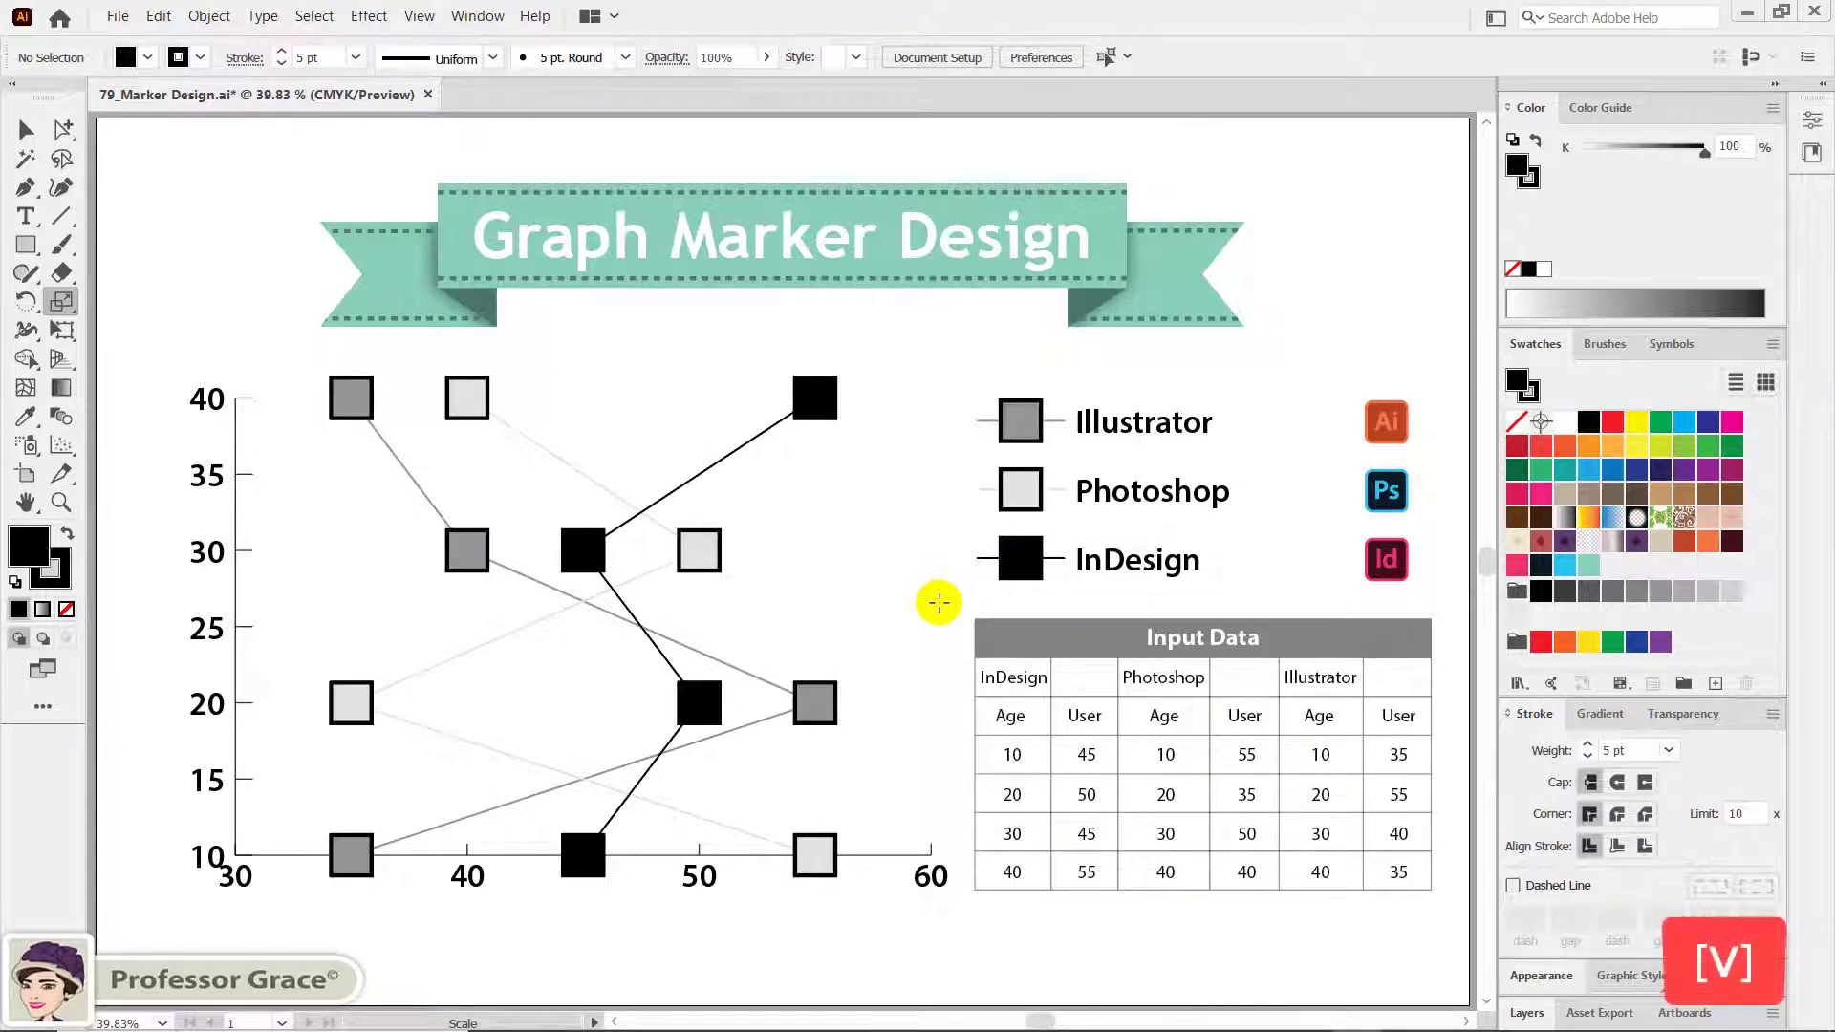
Create a new graph design named 'Illustrator' from the Ai logo via Object > Graph > Design.
key(v)
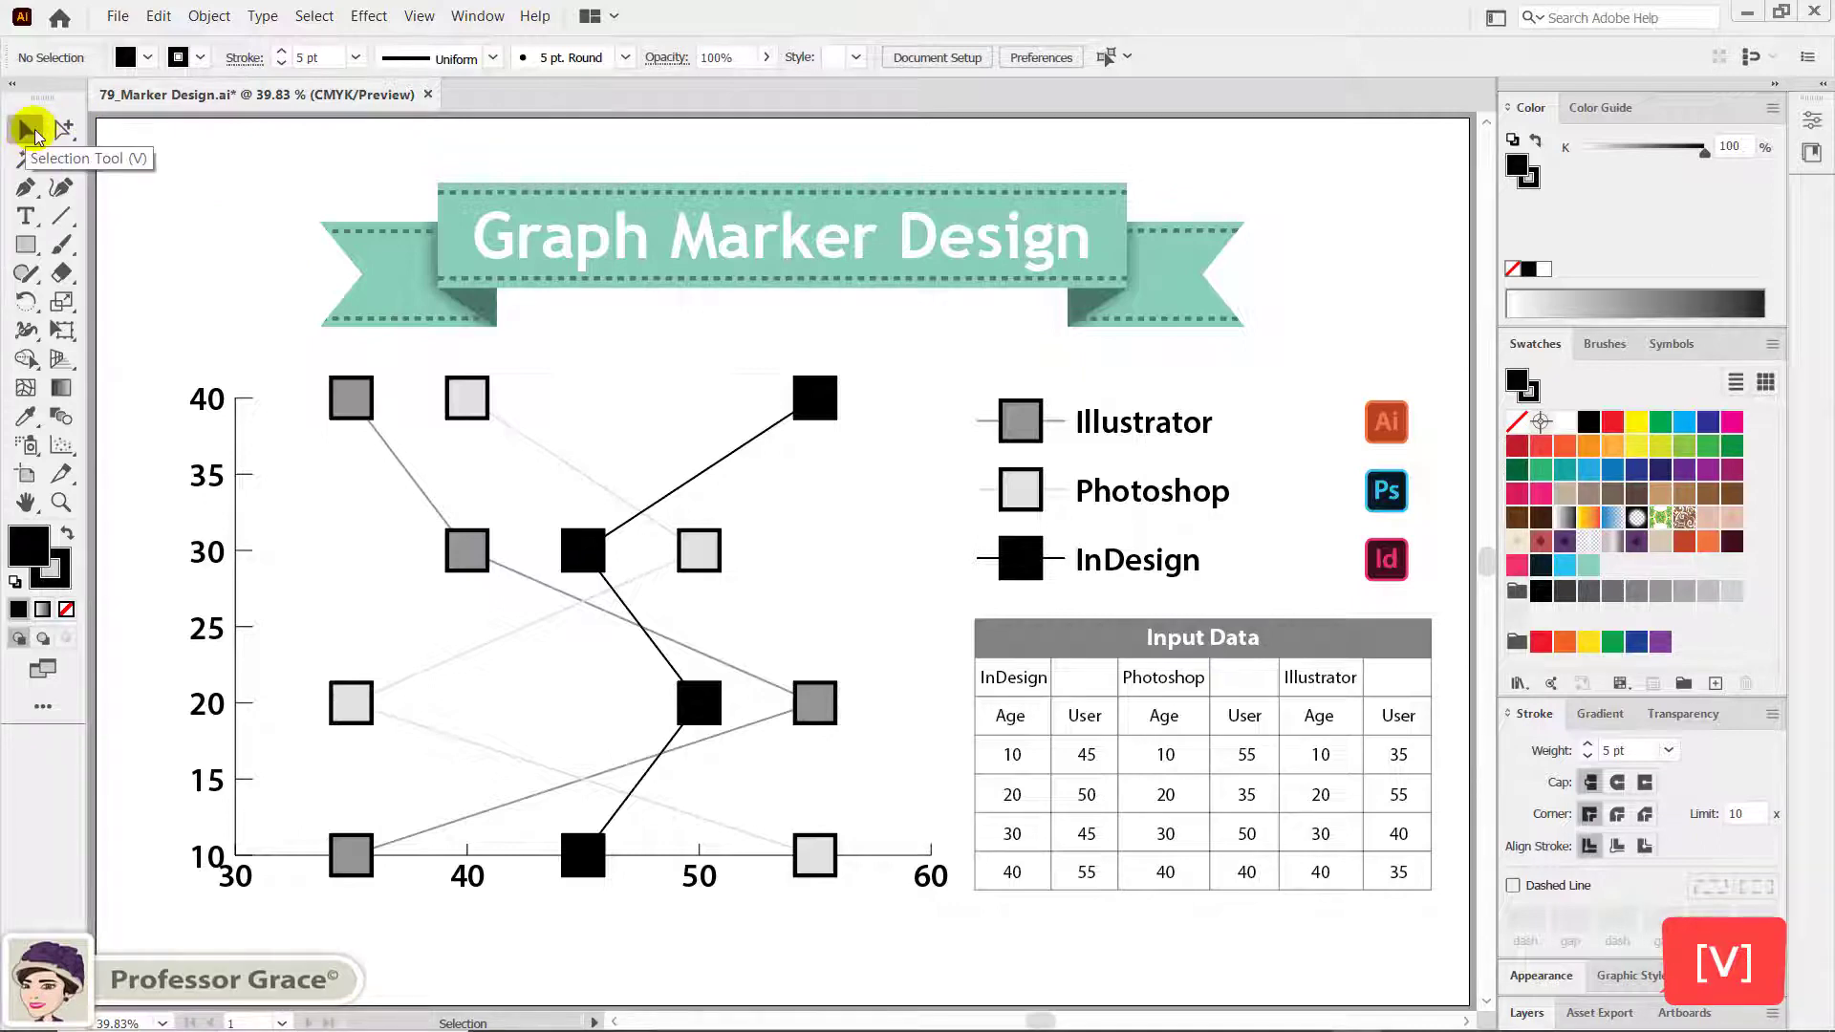
click(1379, 432)
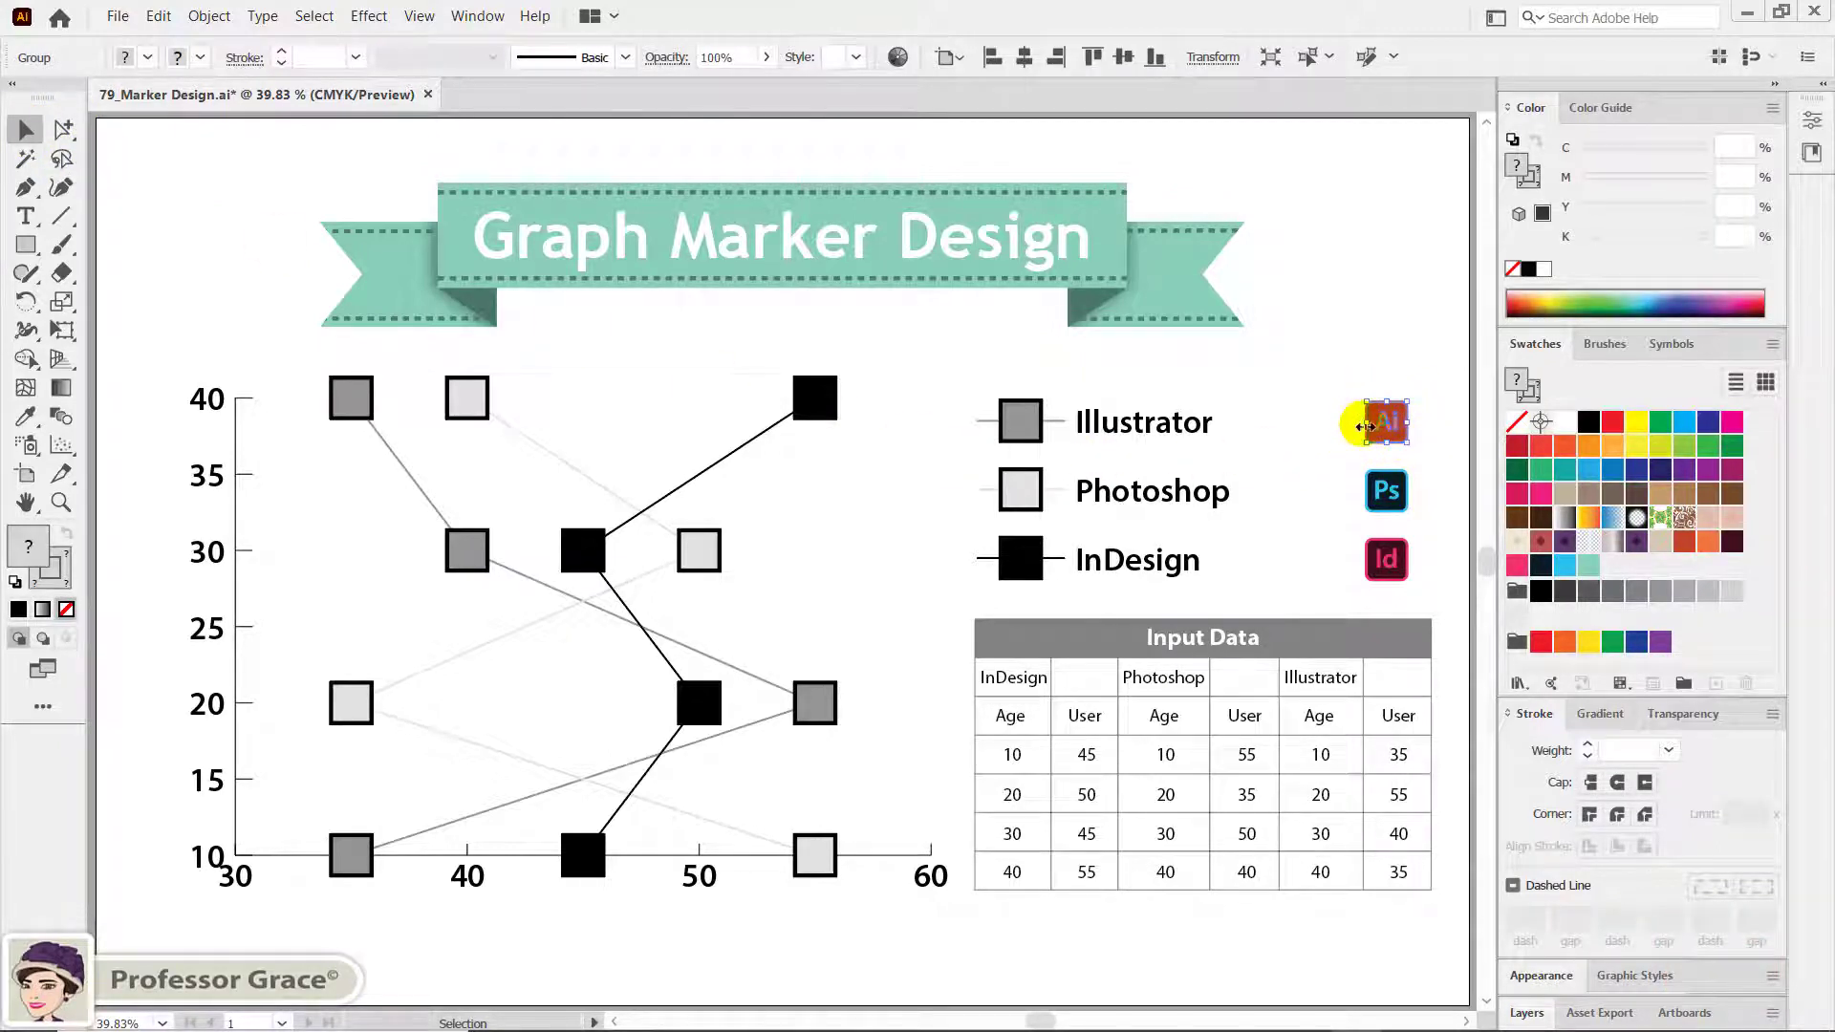
click(209, 16)
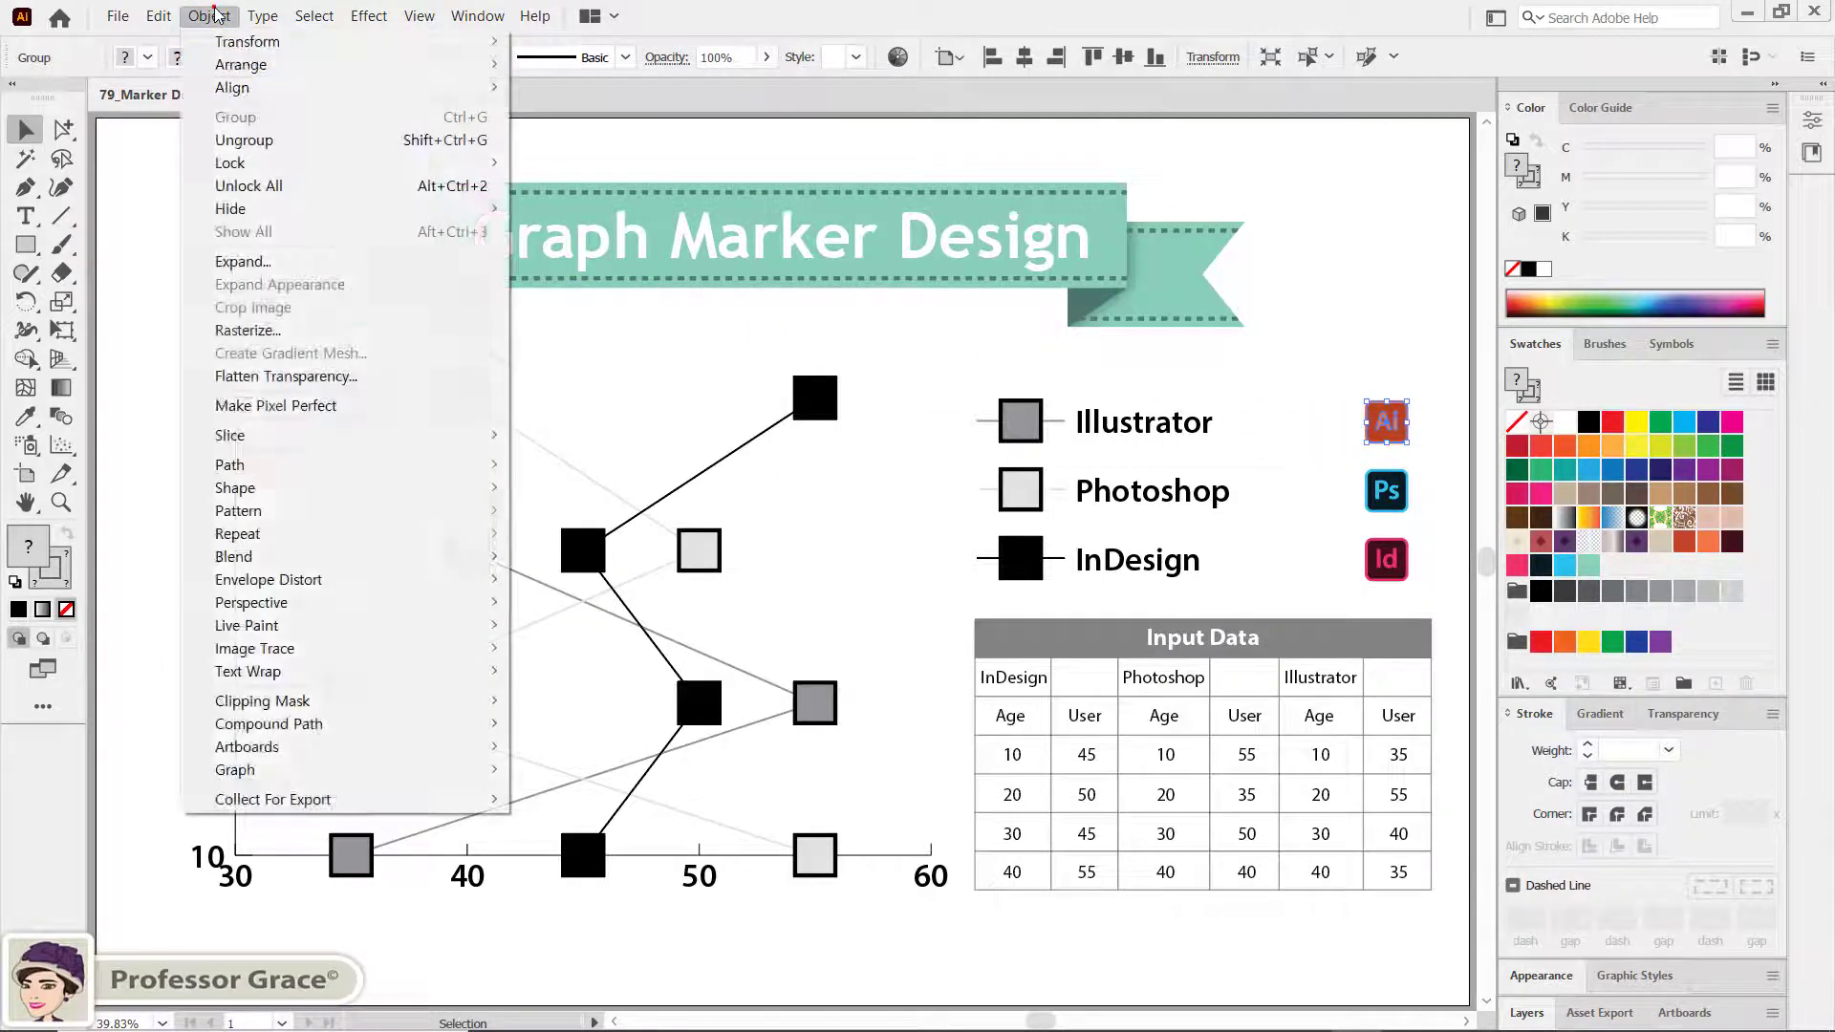
click(366, 770)
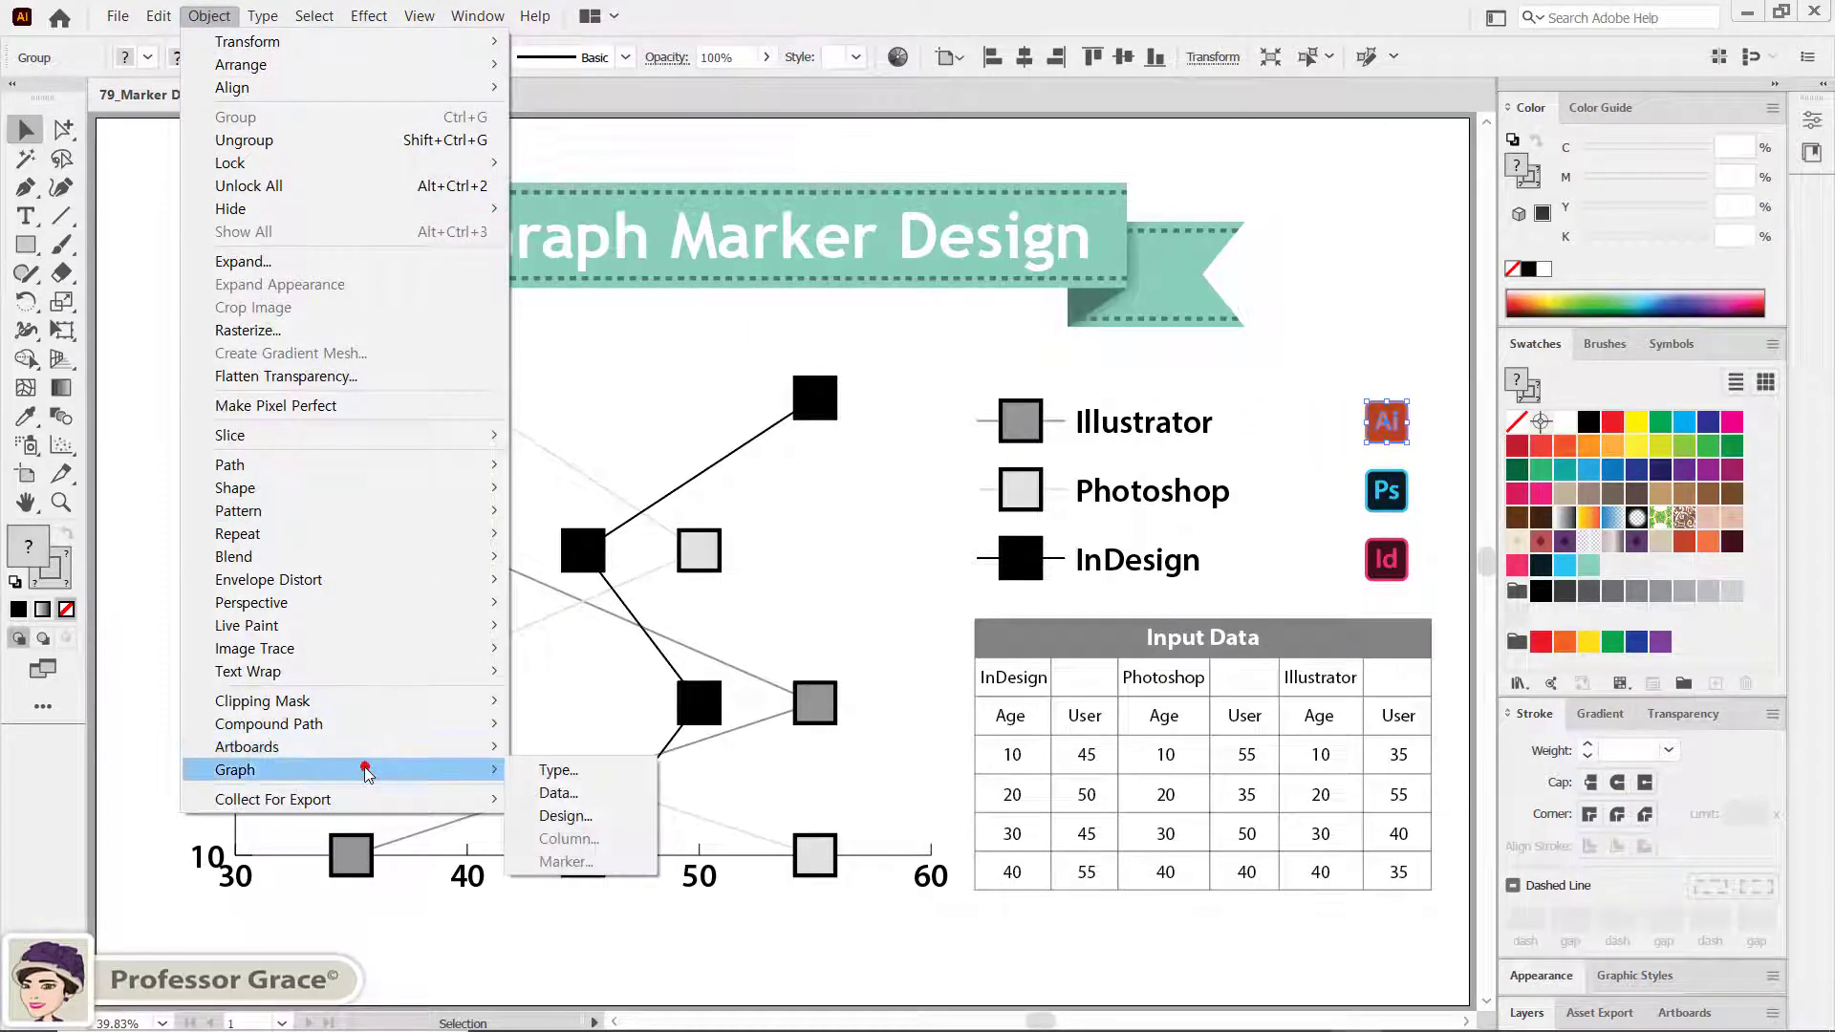
click(571, 818)
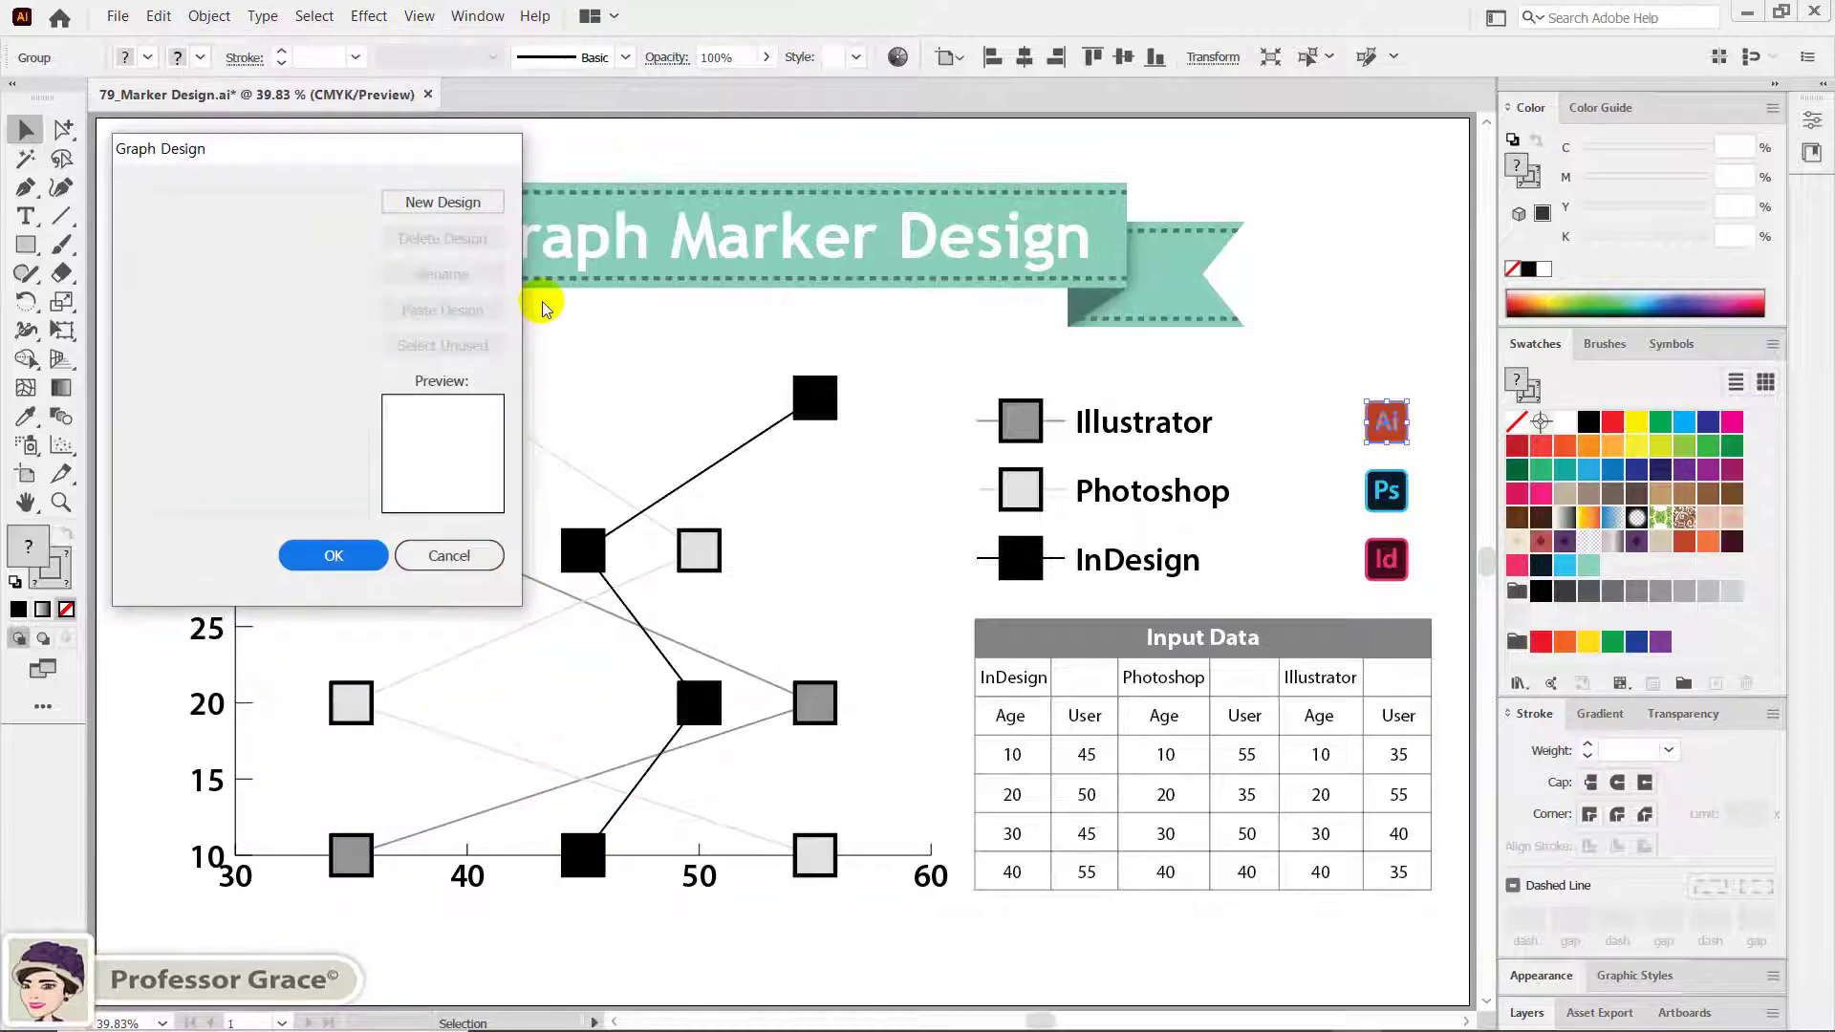
click(448, 204)
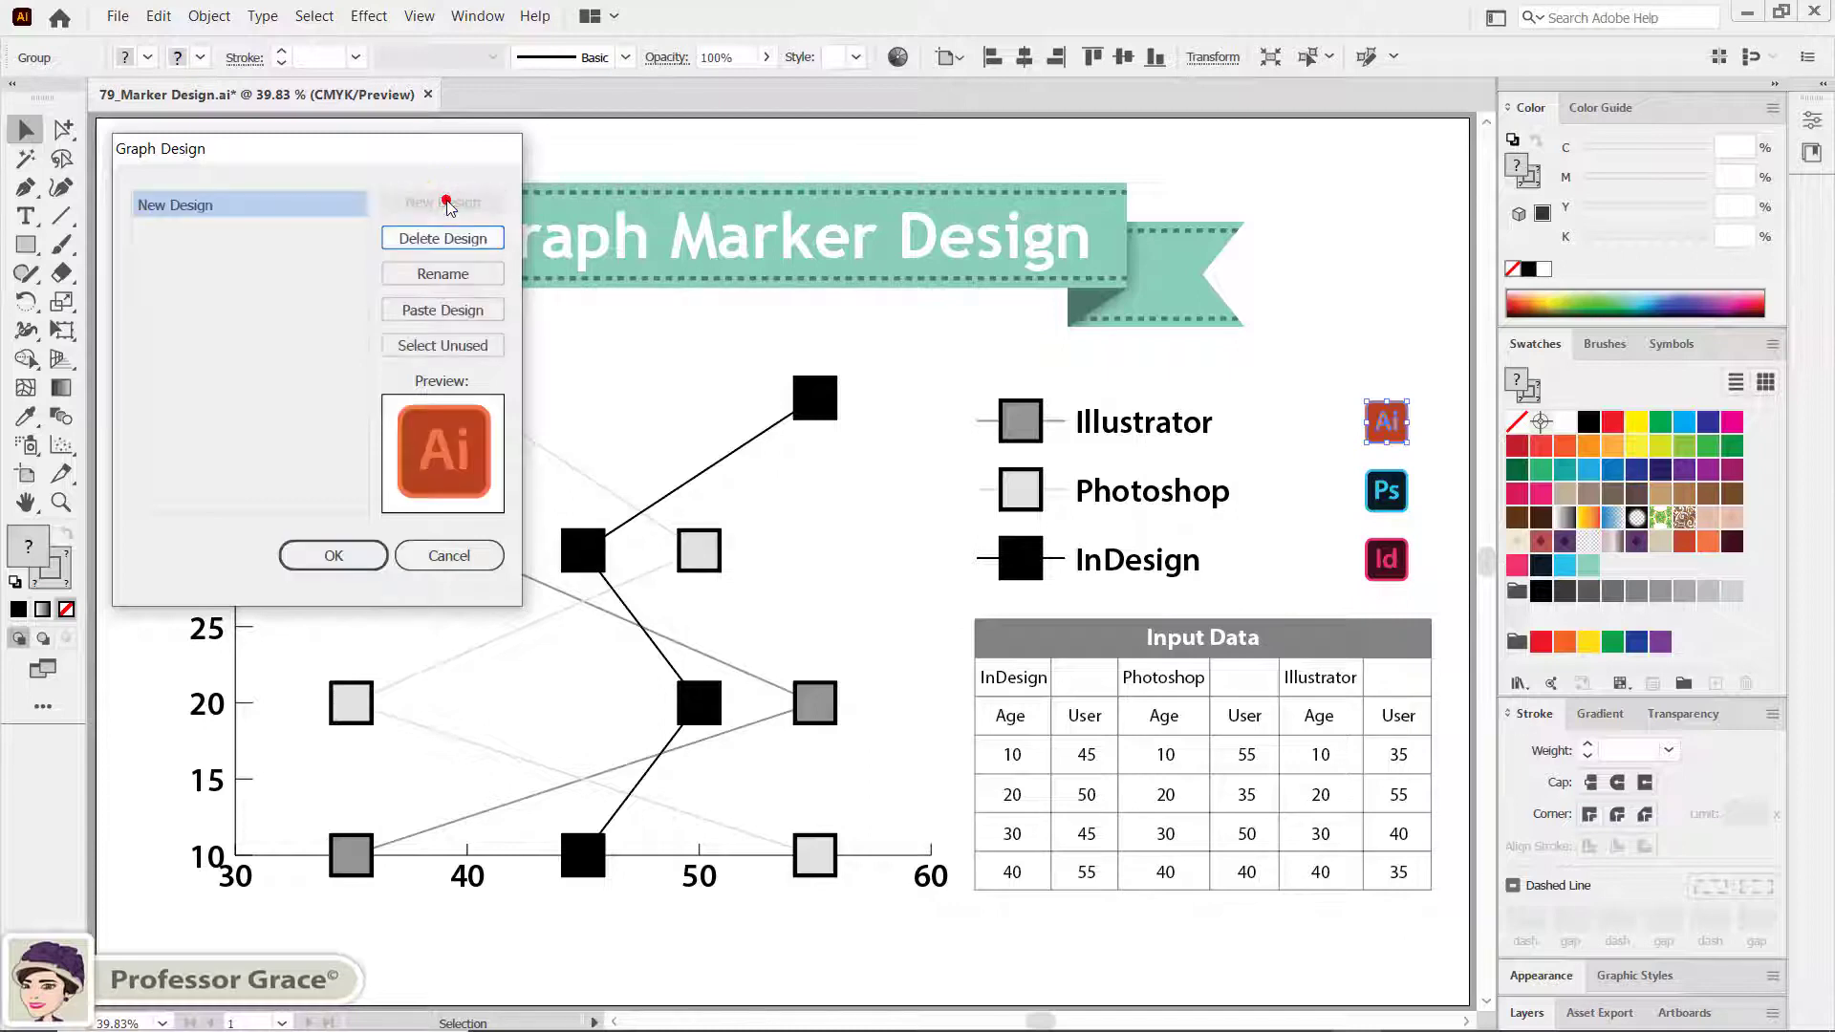
click(428, 275)
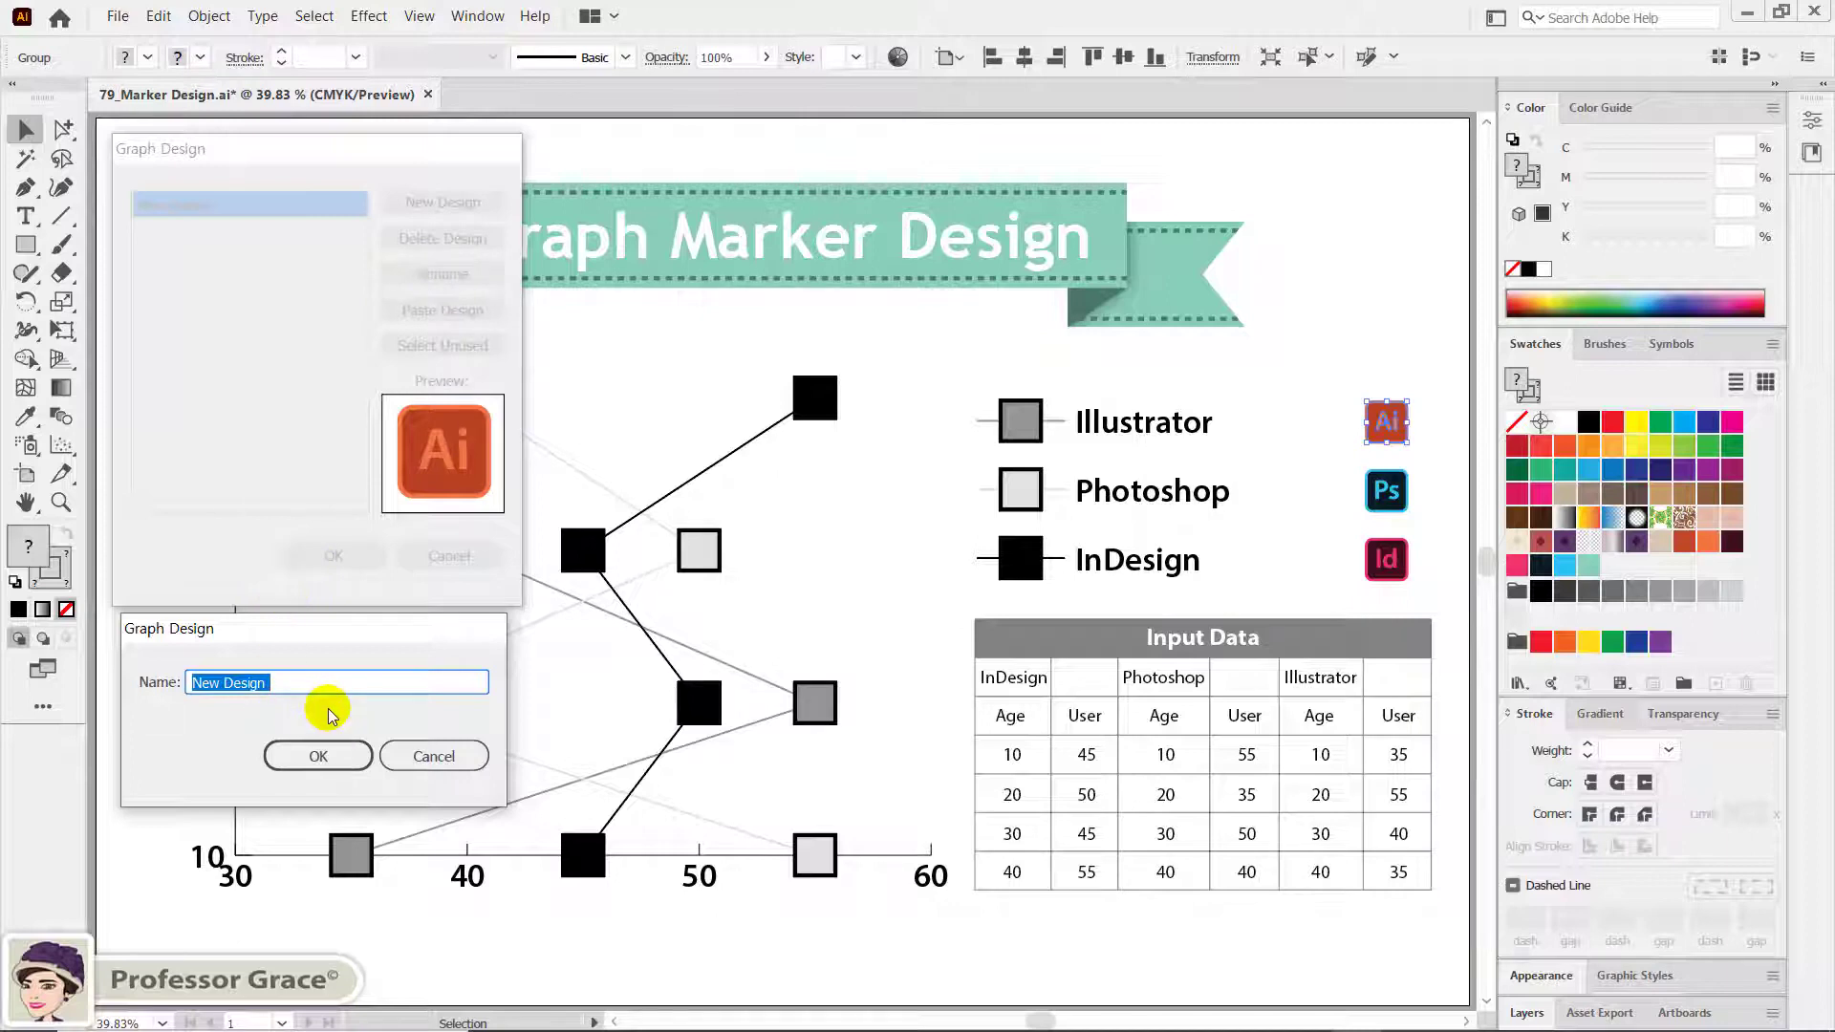
text(Illustrator)
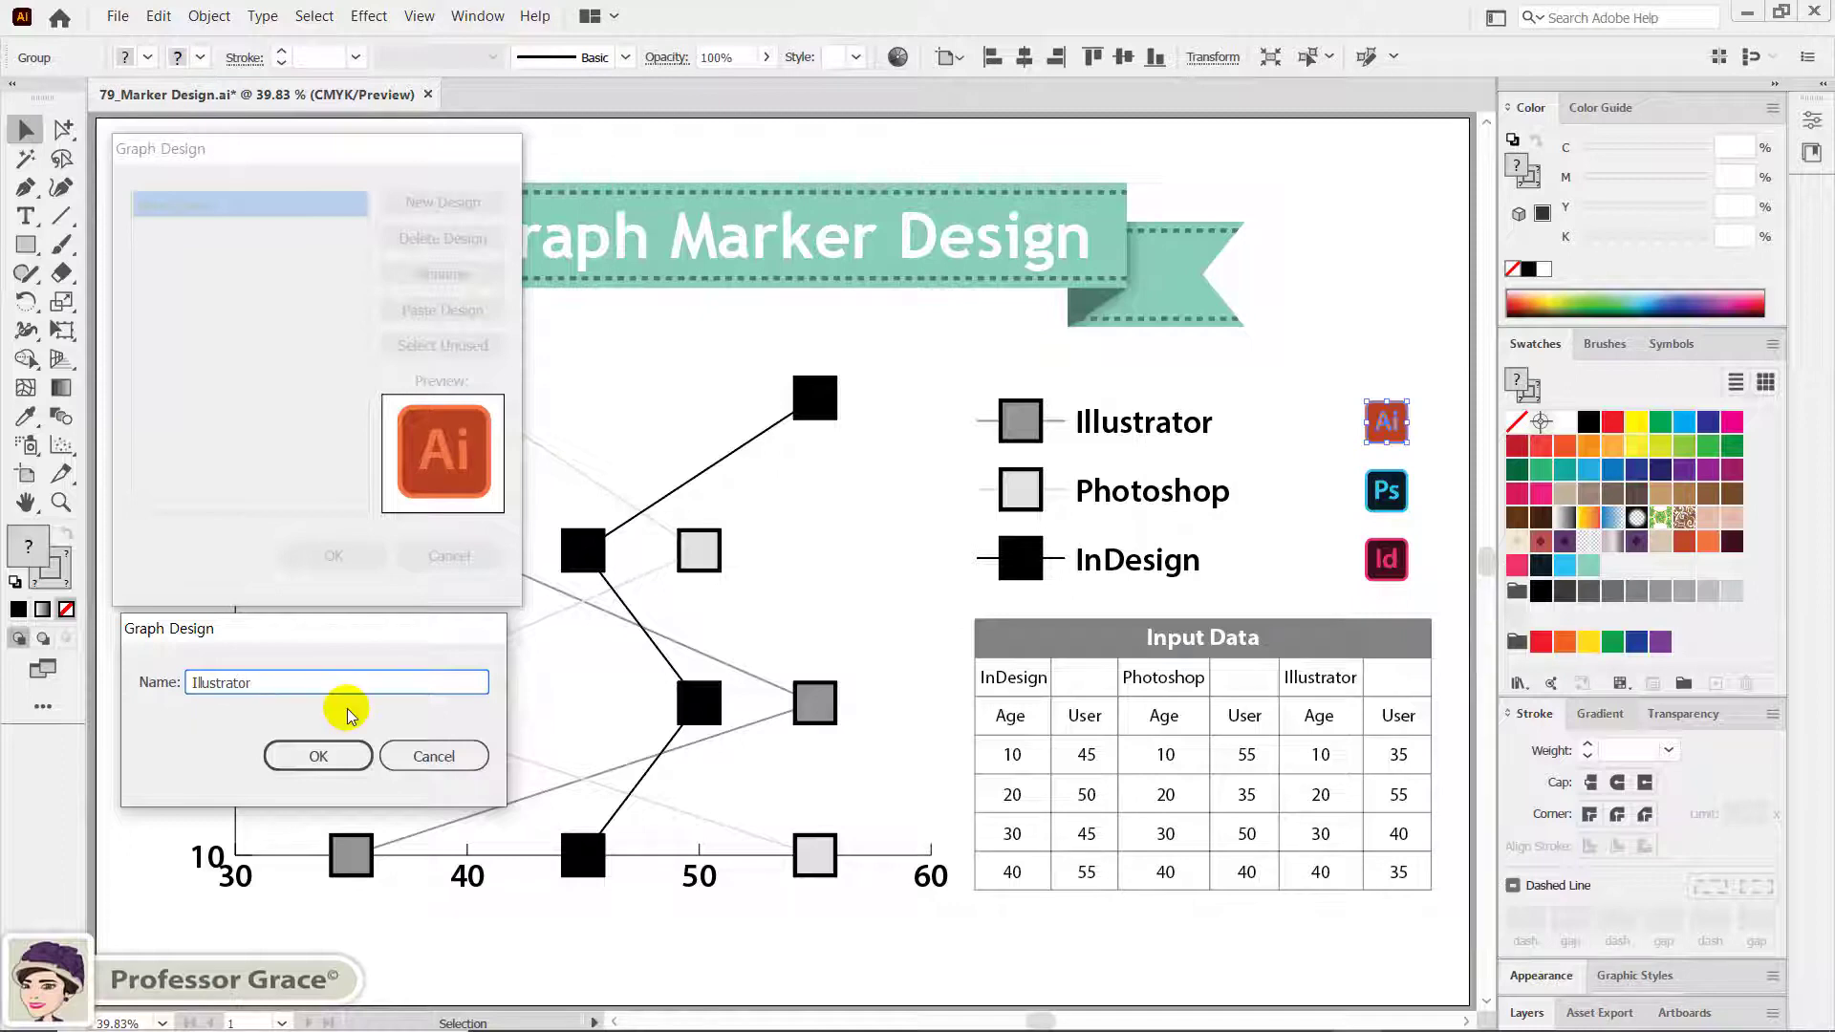
click(336, 761)
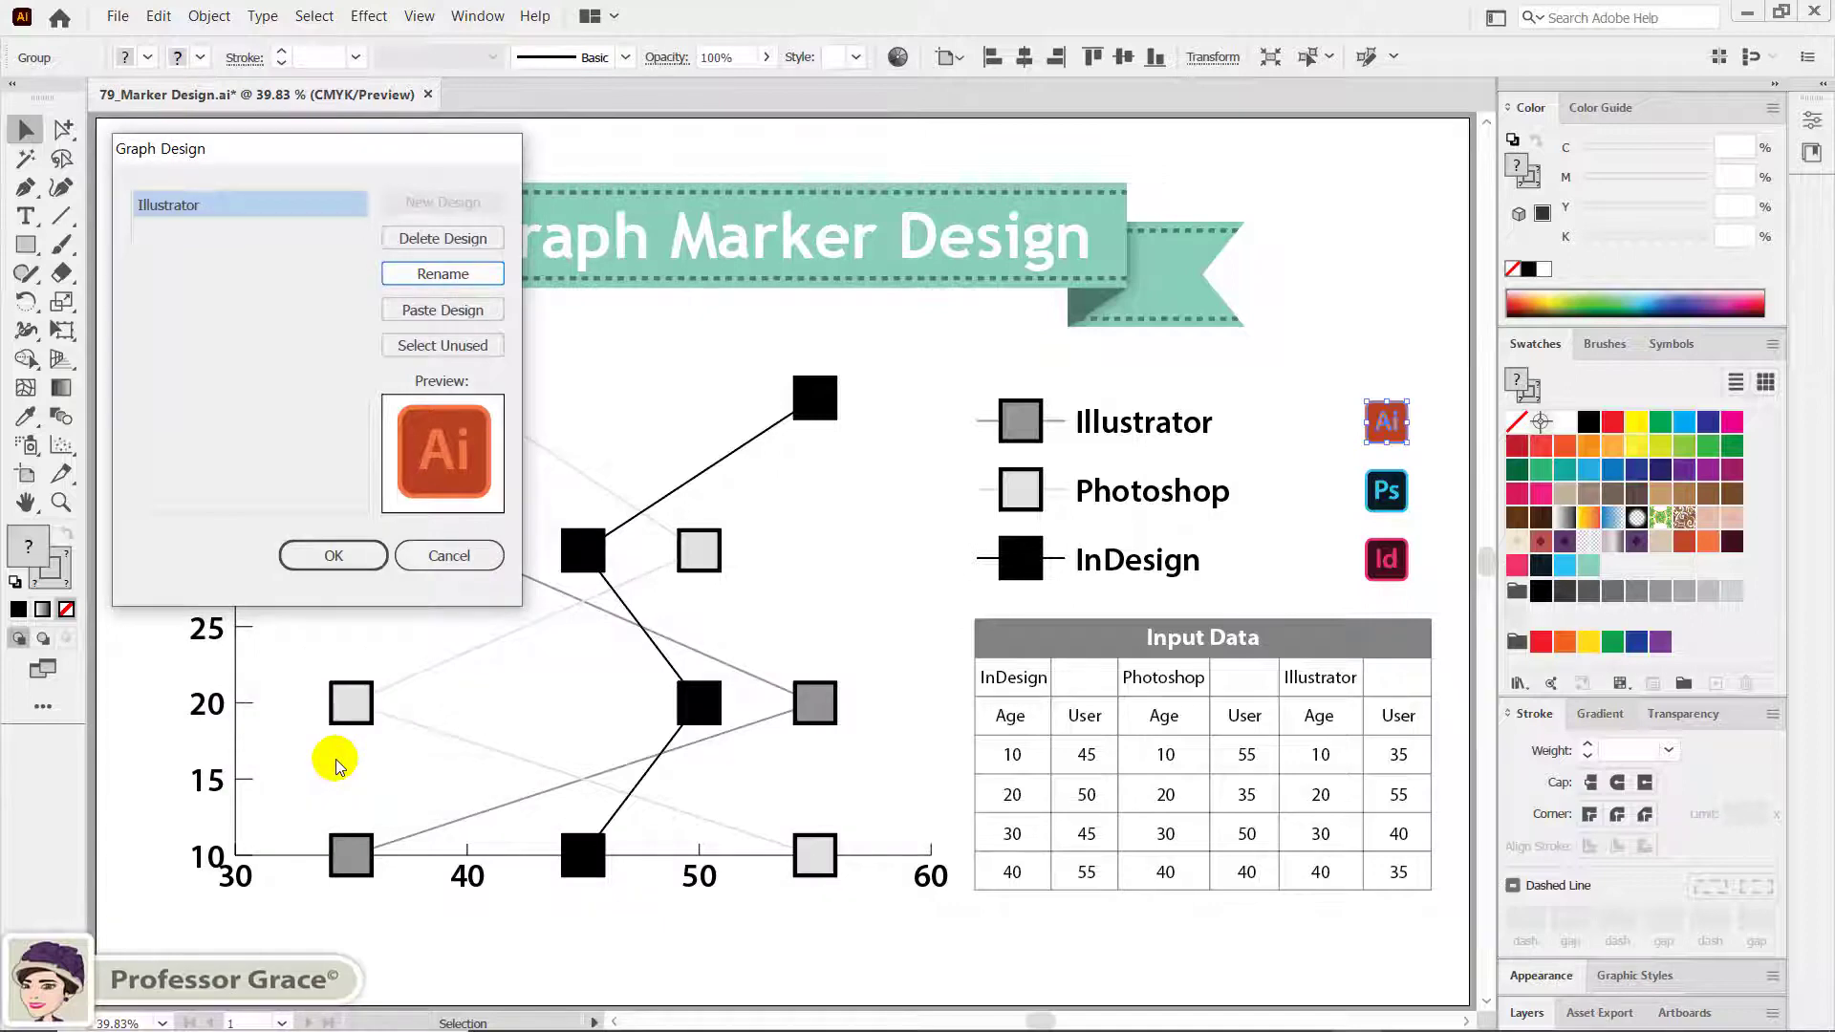
click(327, 557)
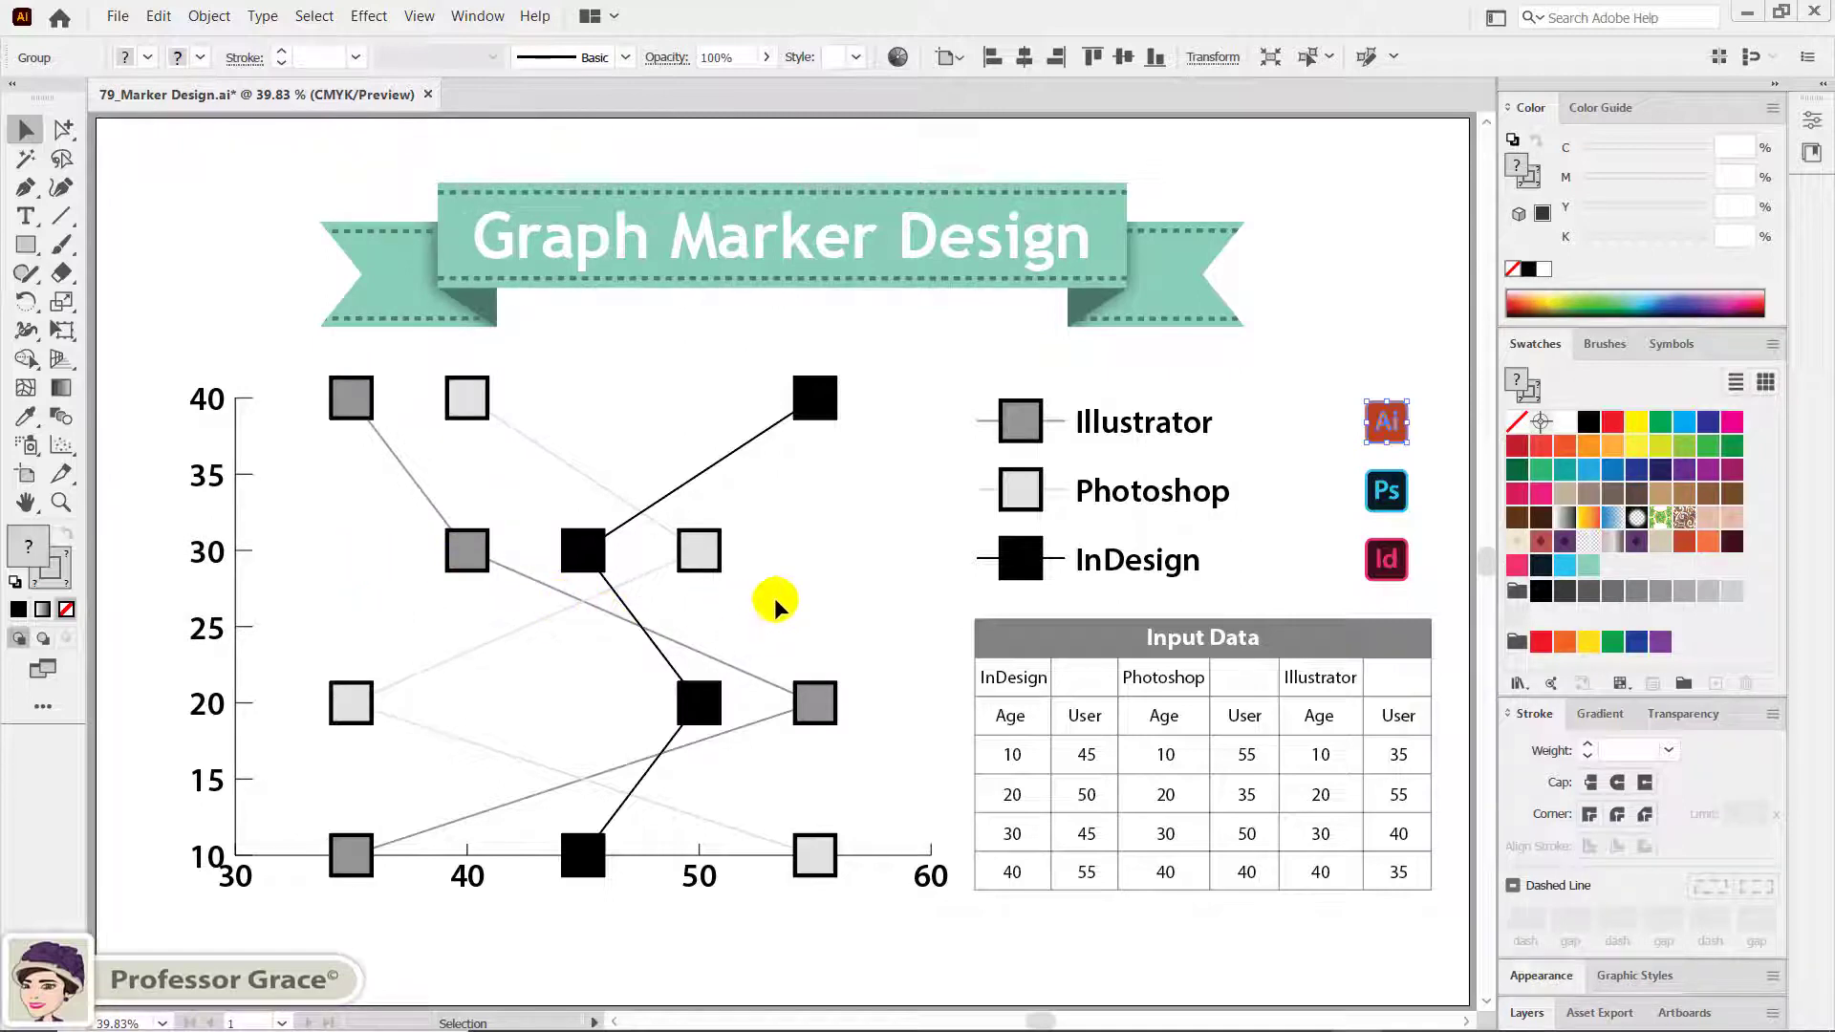
Select the Ps logo and save it as a new graph design named 'Photoshop'.
click(843, 573)
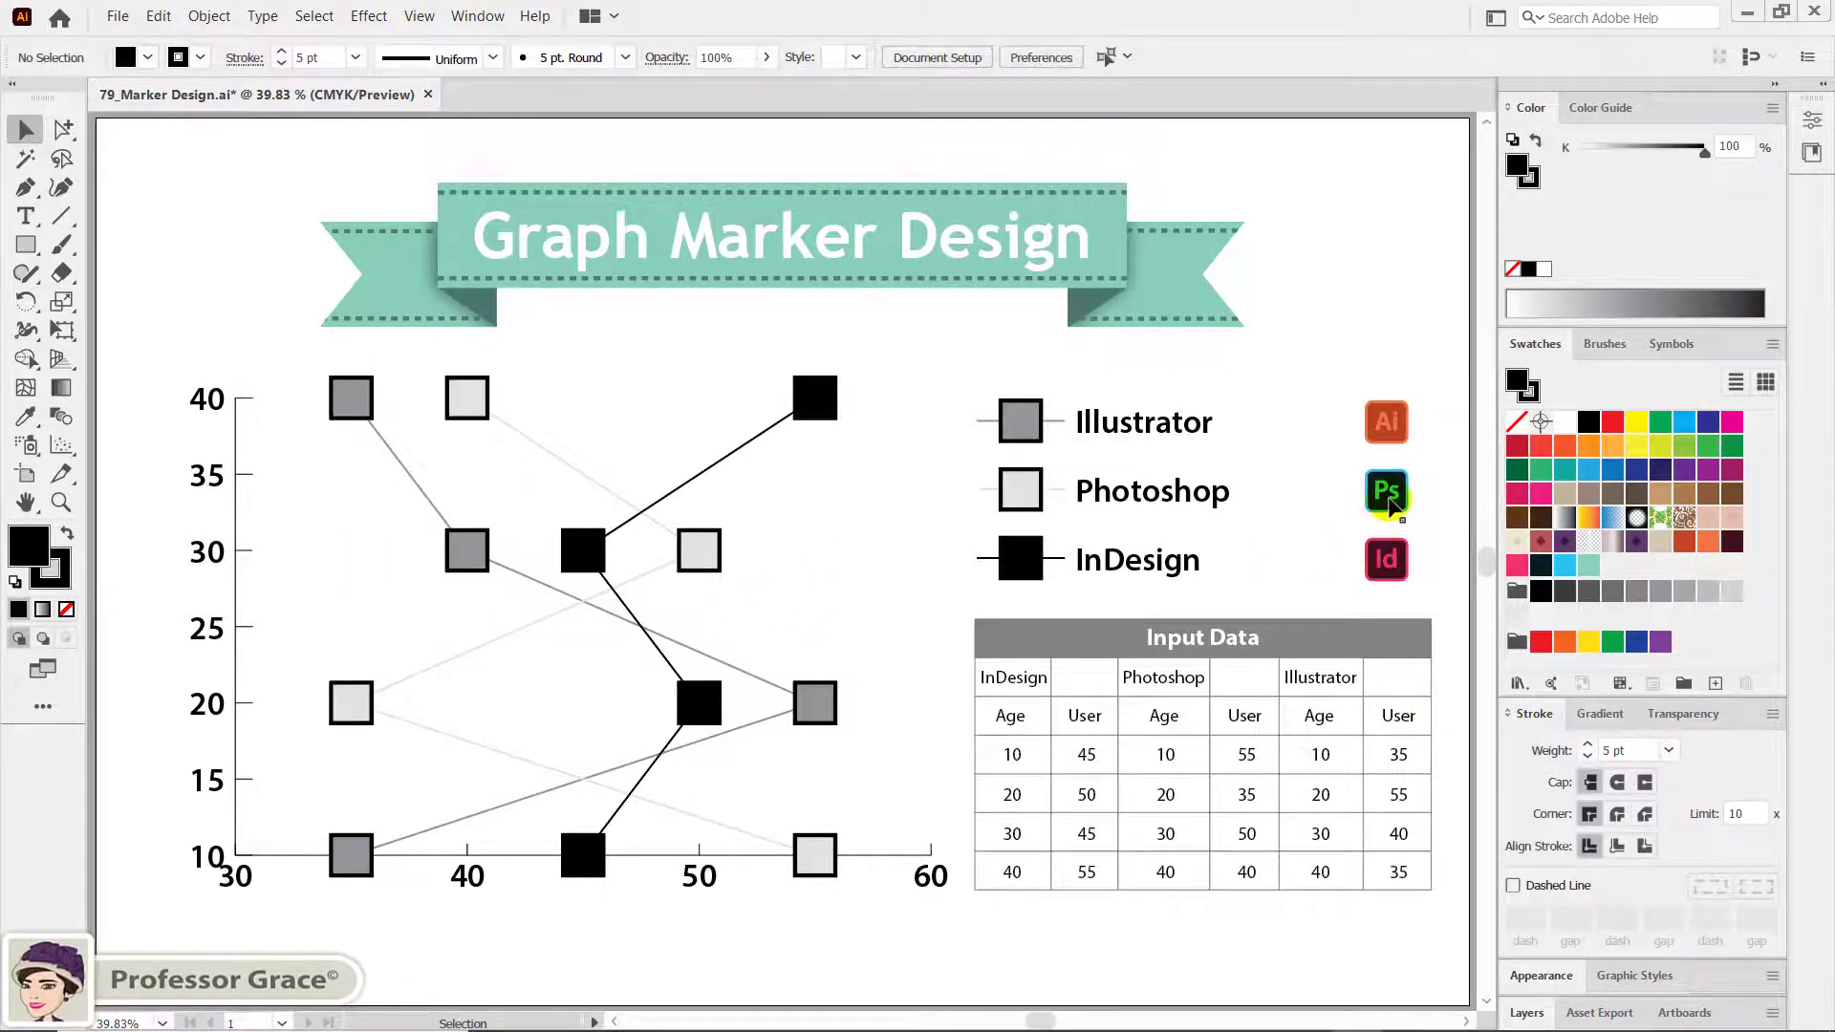
click(1388, 497)
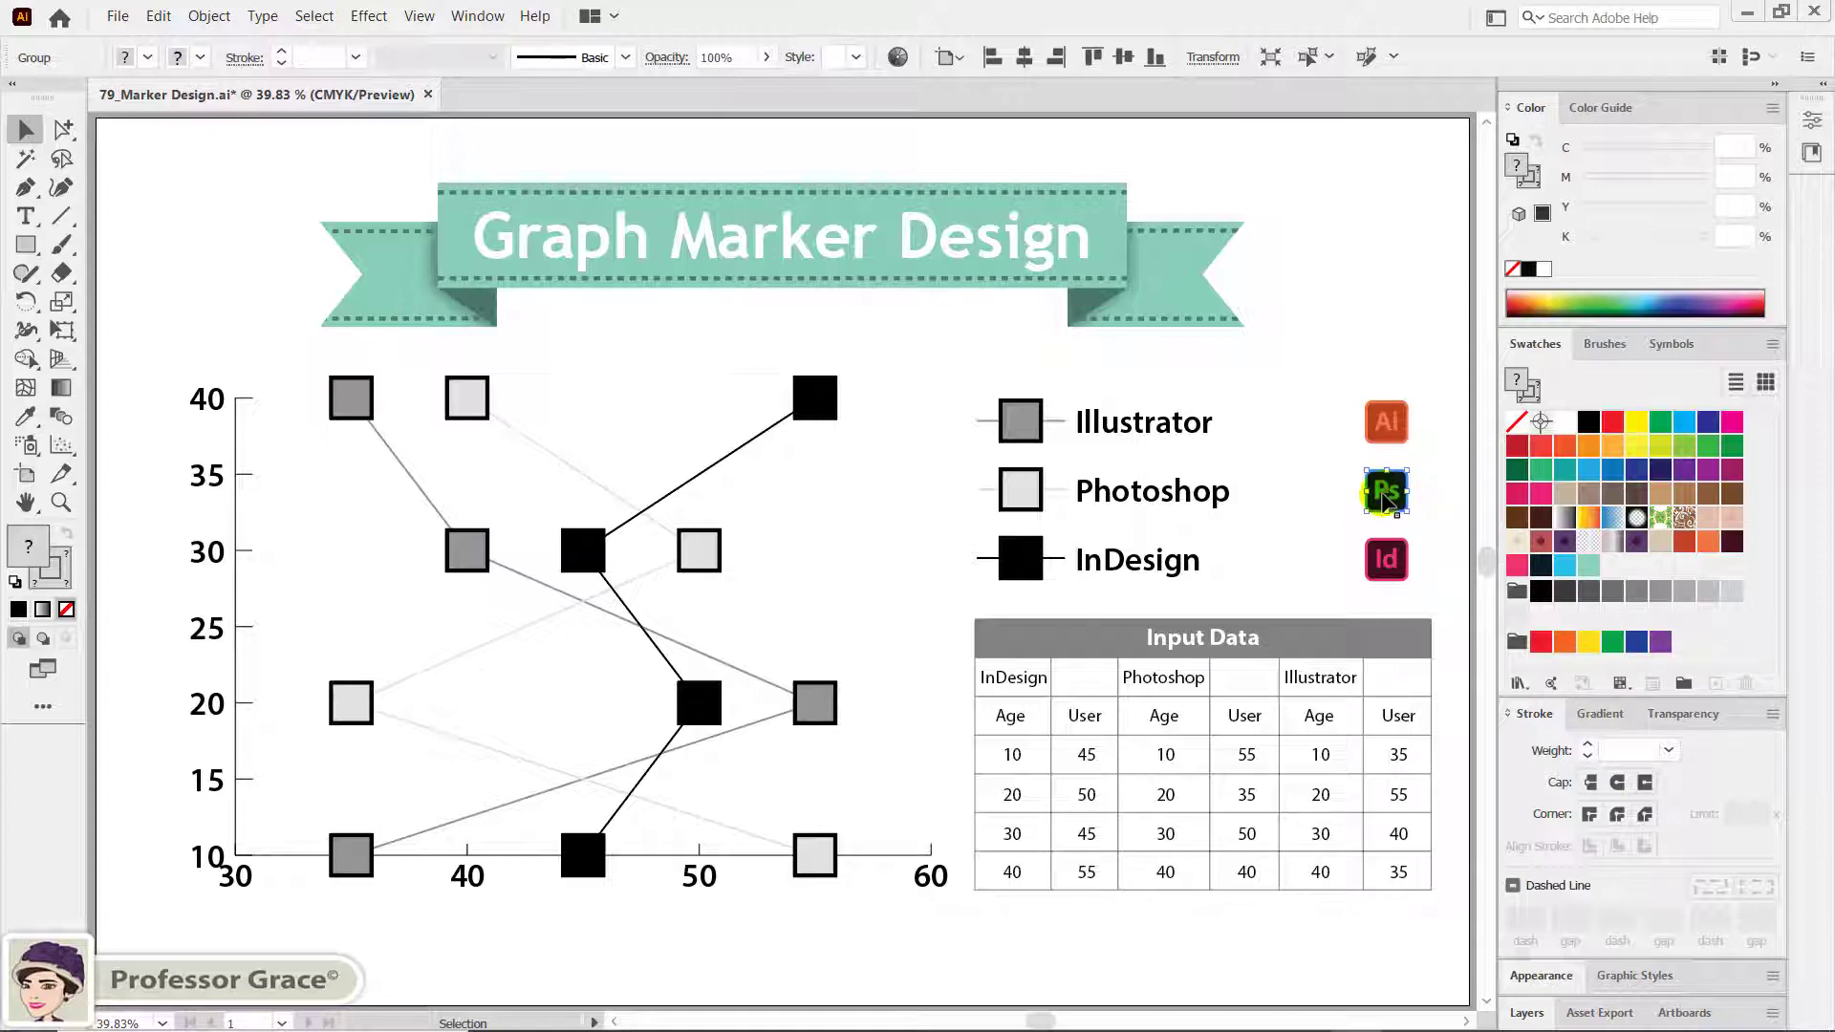
click(210, 16)
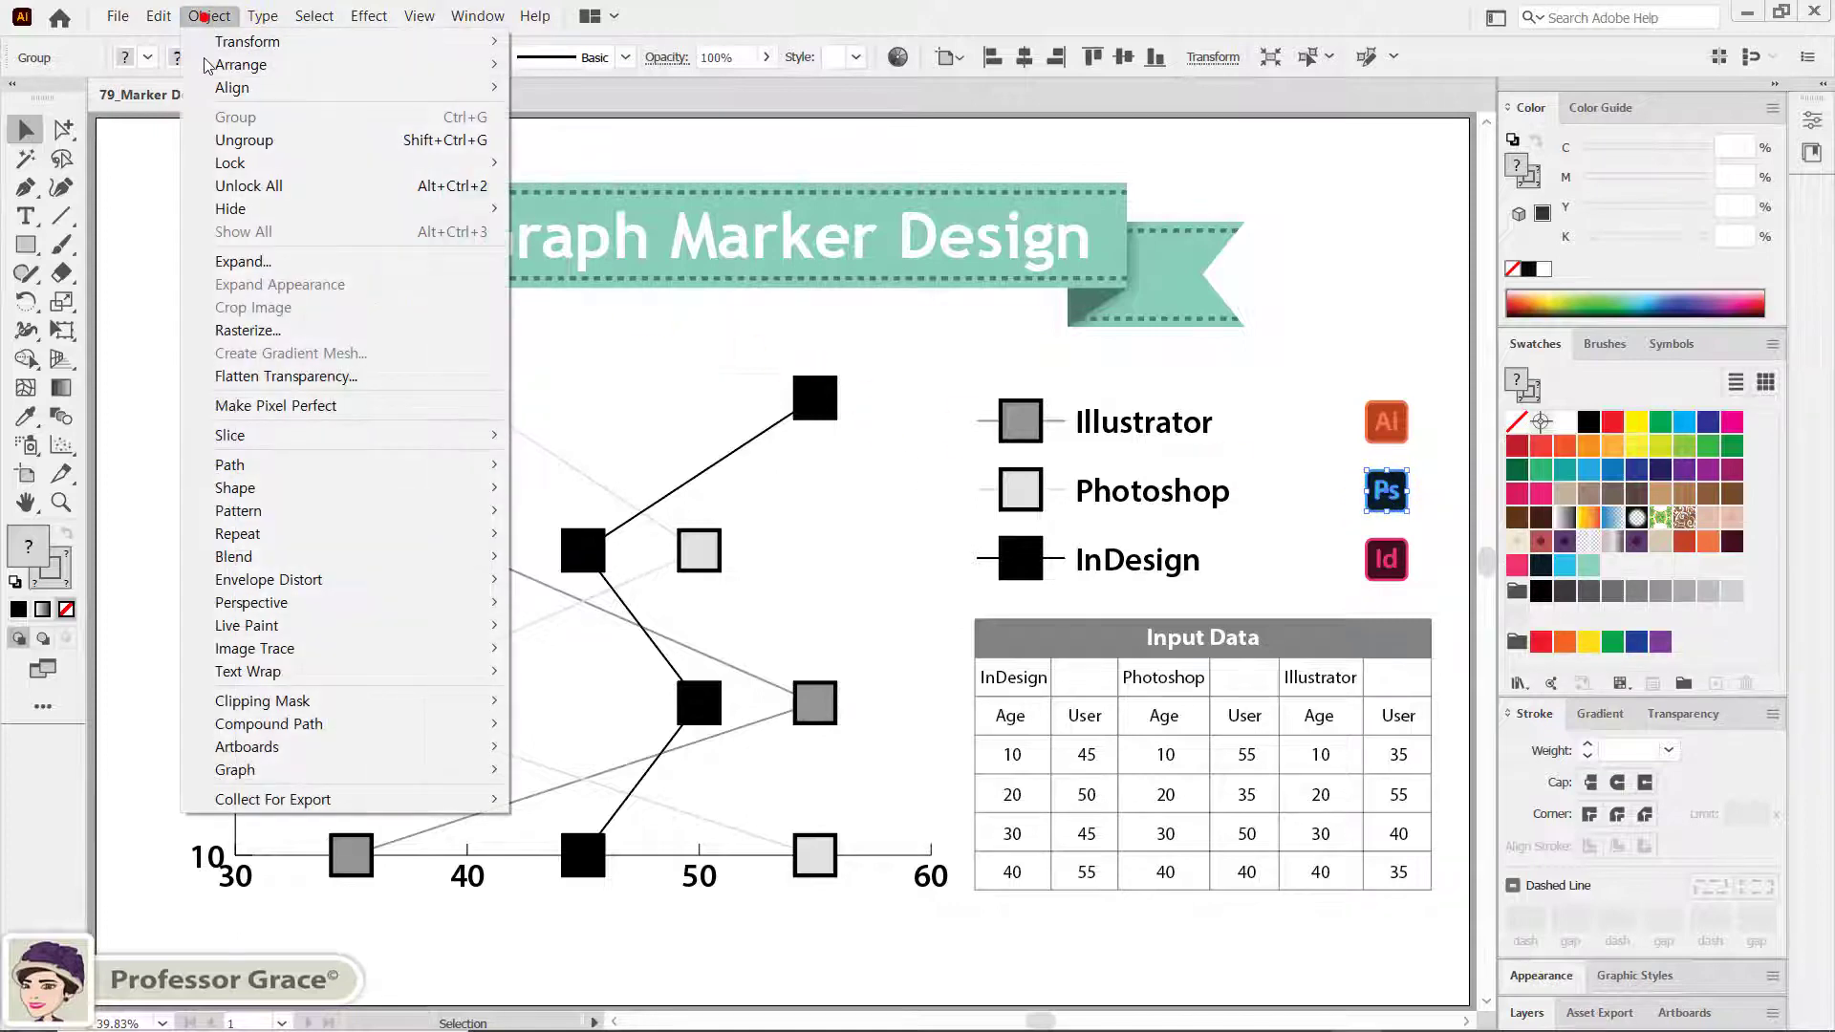
mouse_move(218, 772)
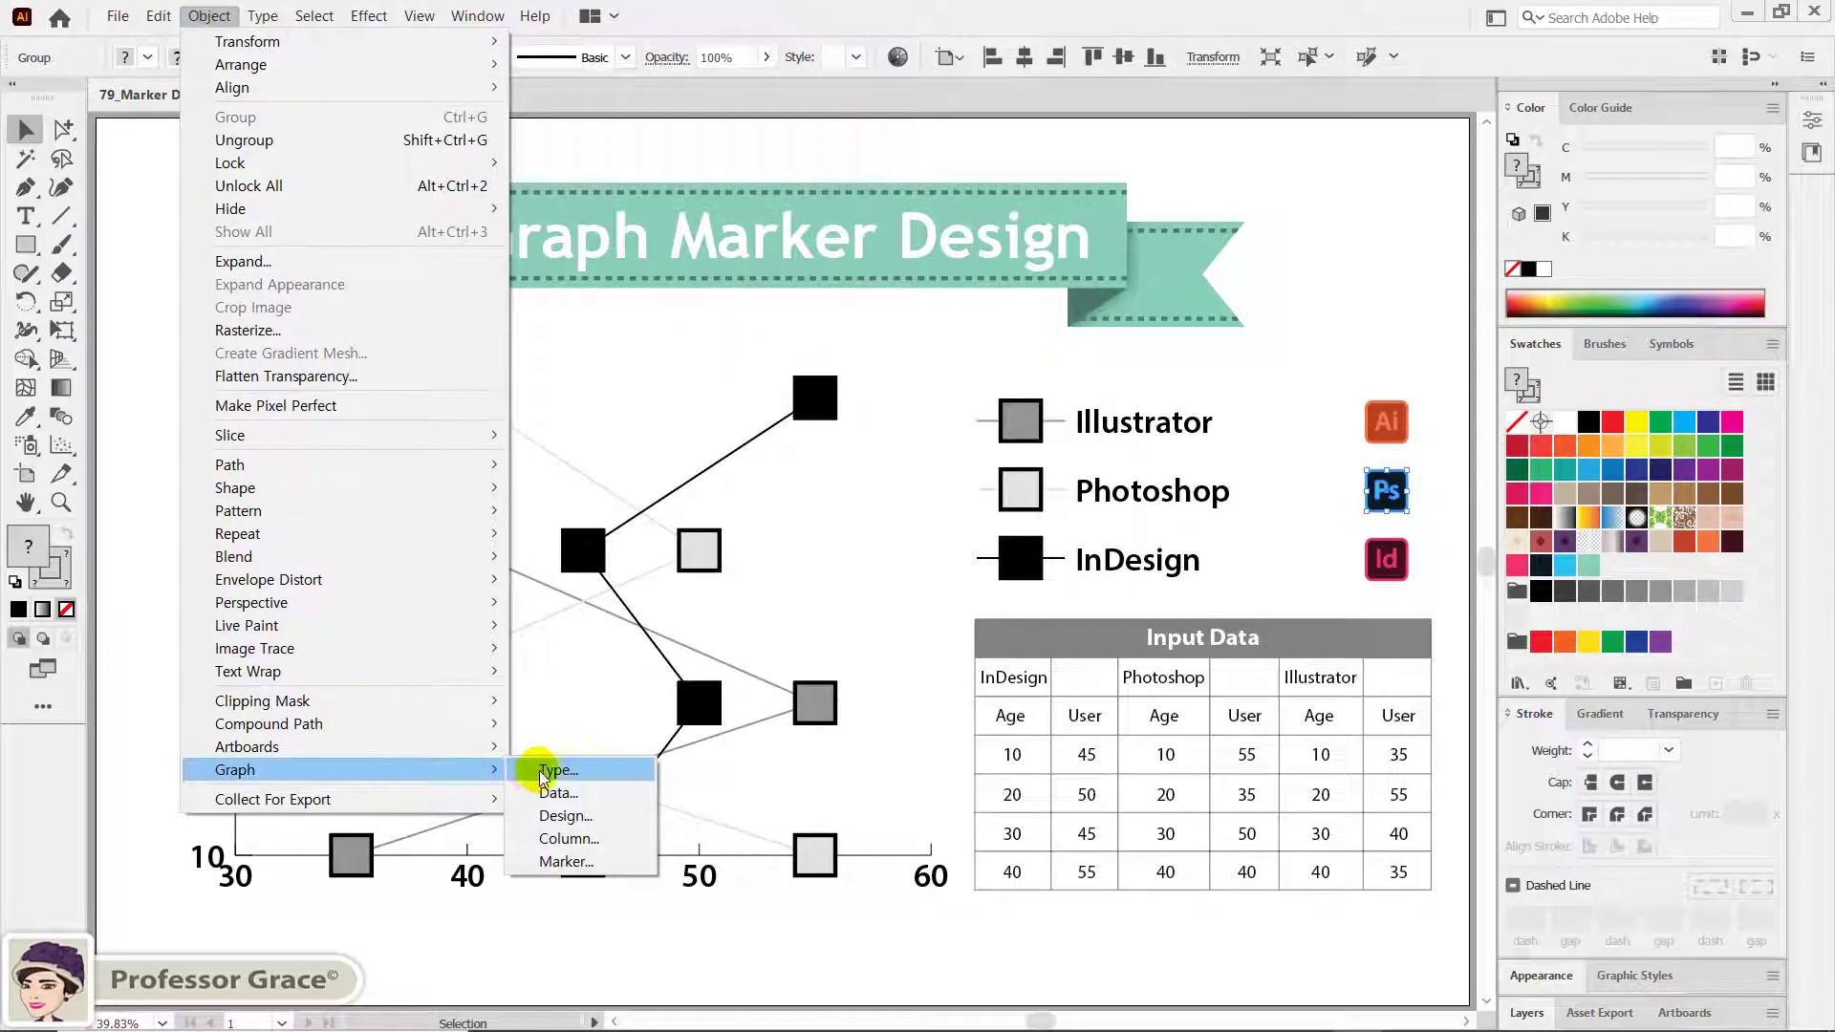
click(580, 815)
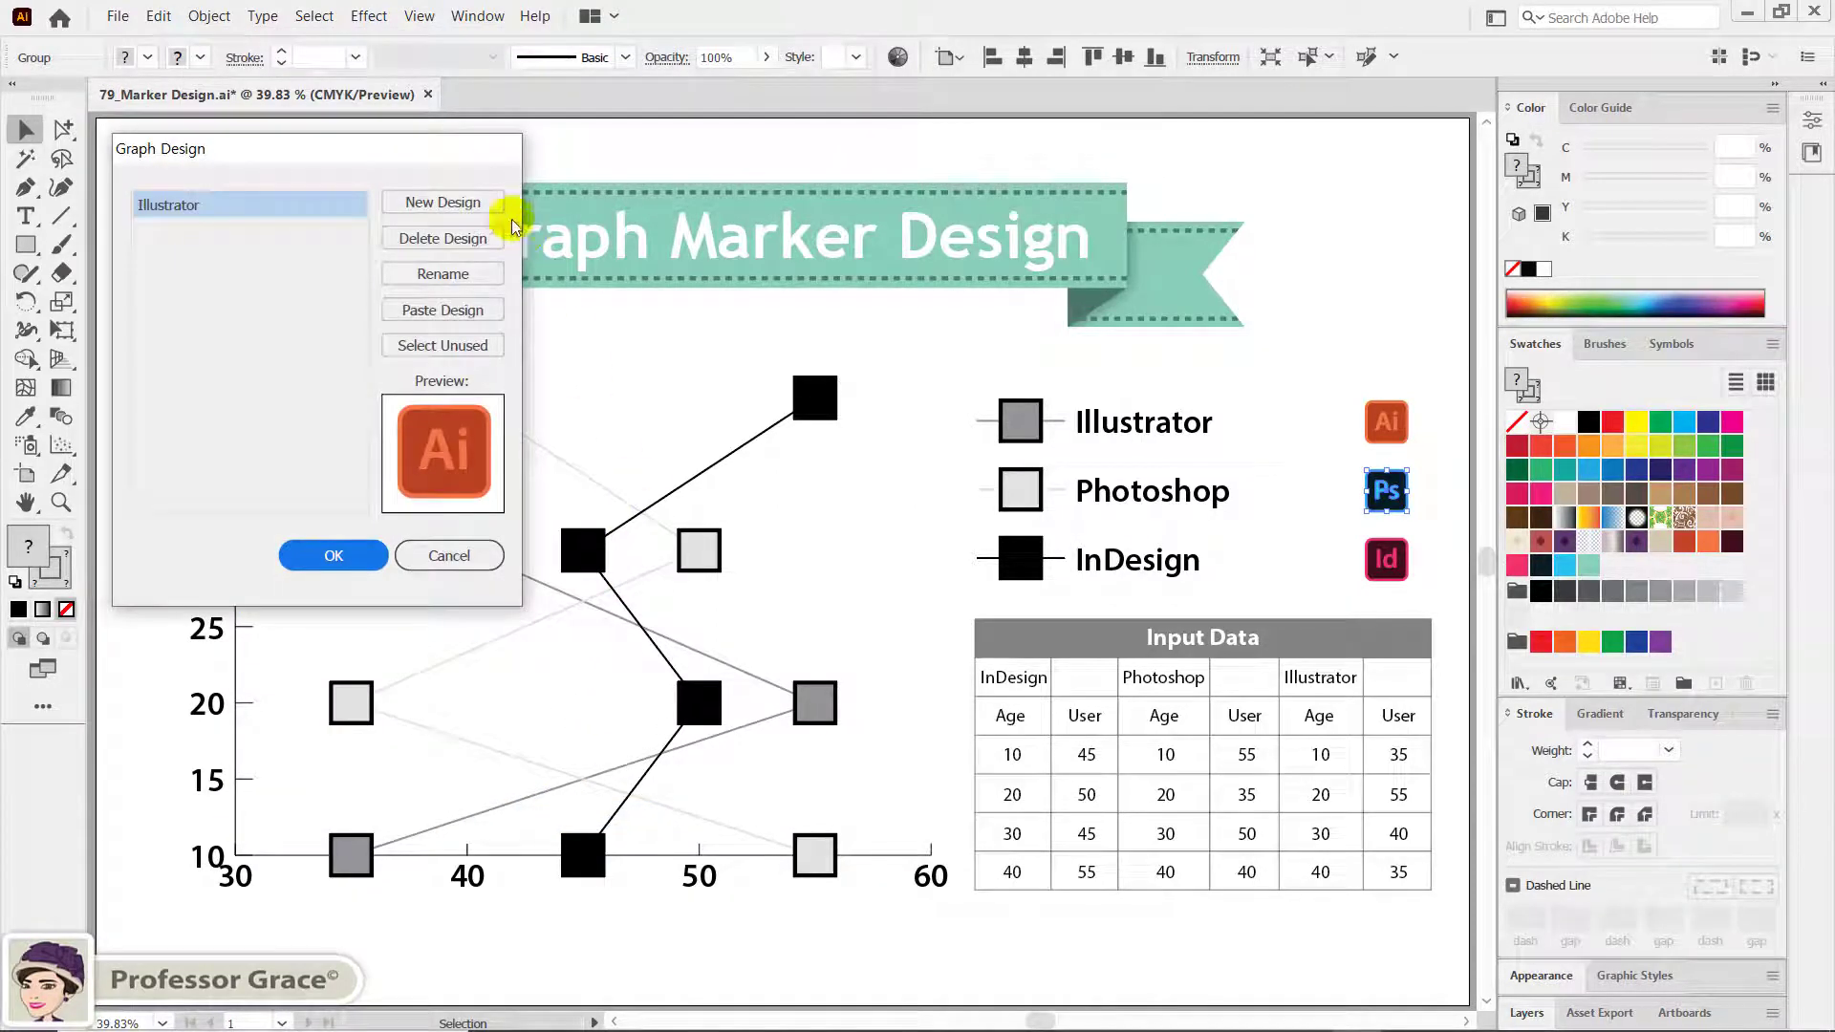
click(429, 204)
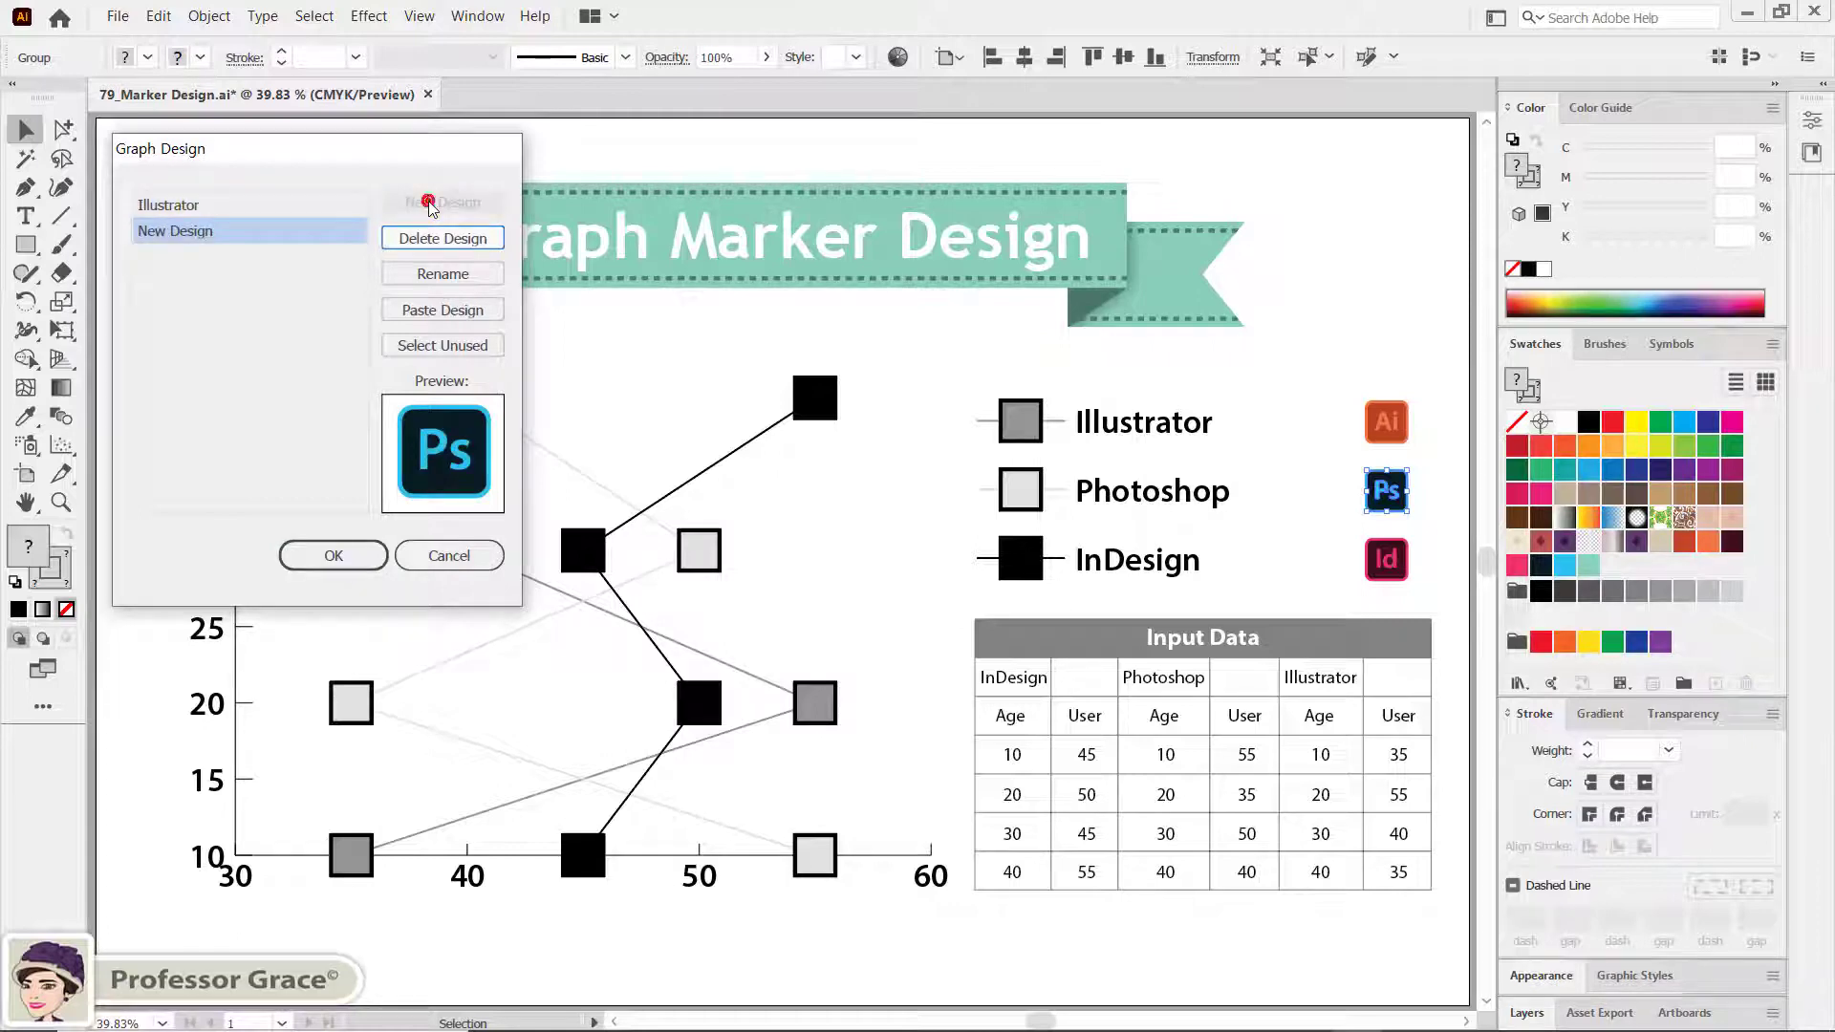
click(426, 276)
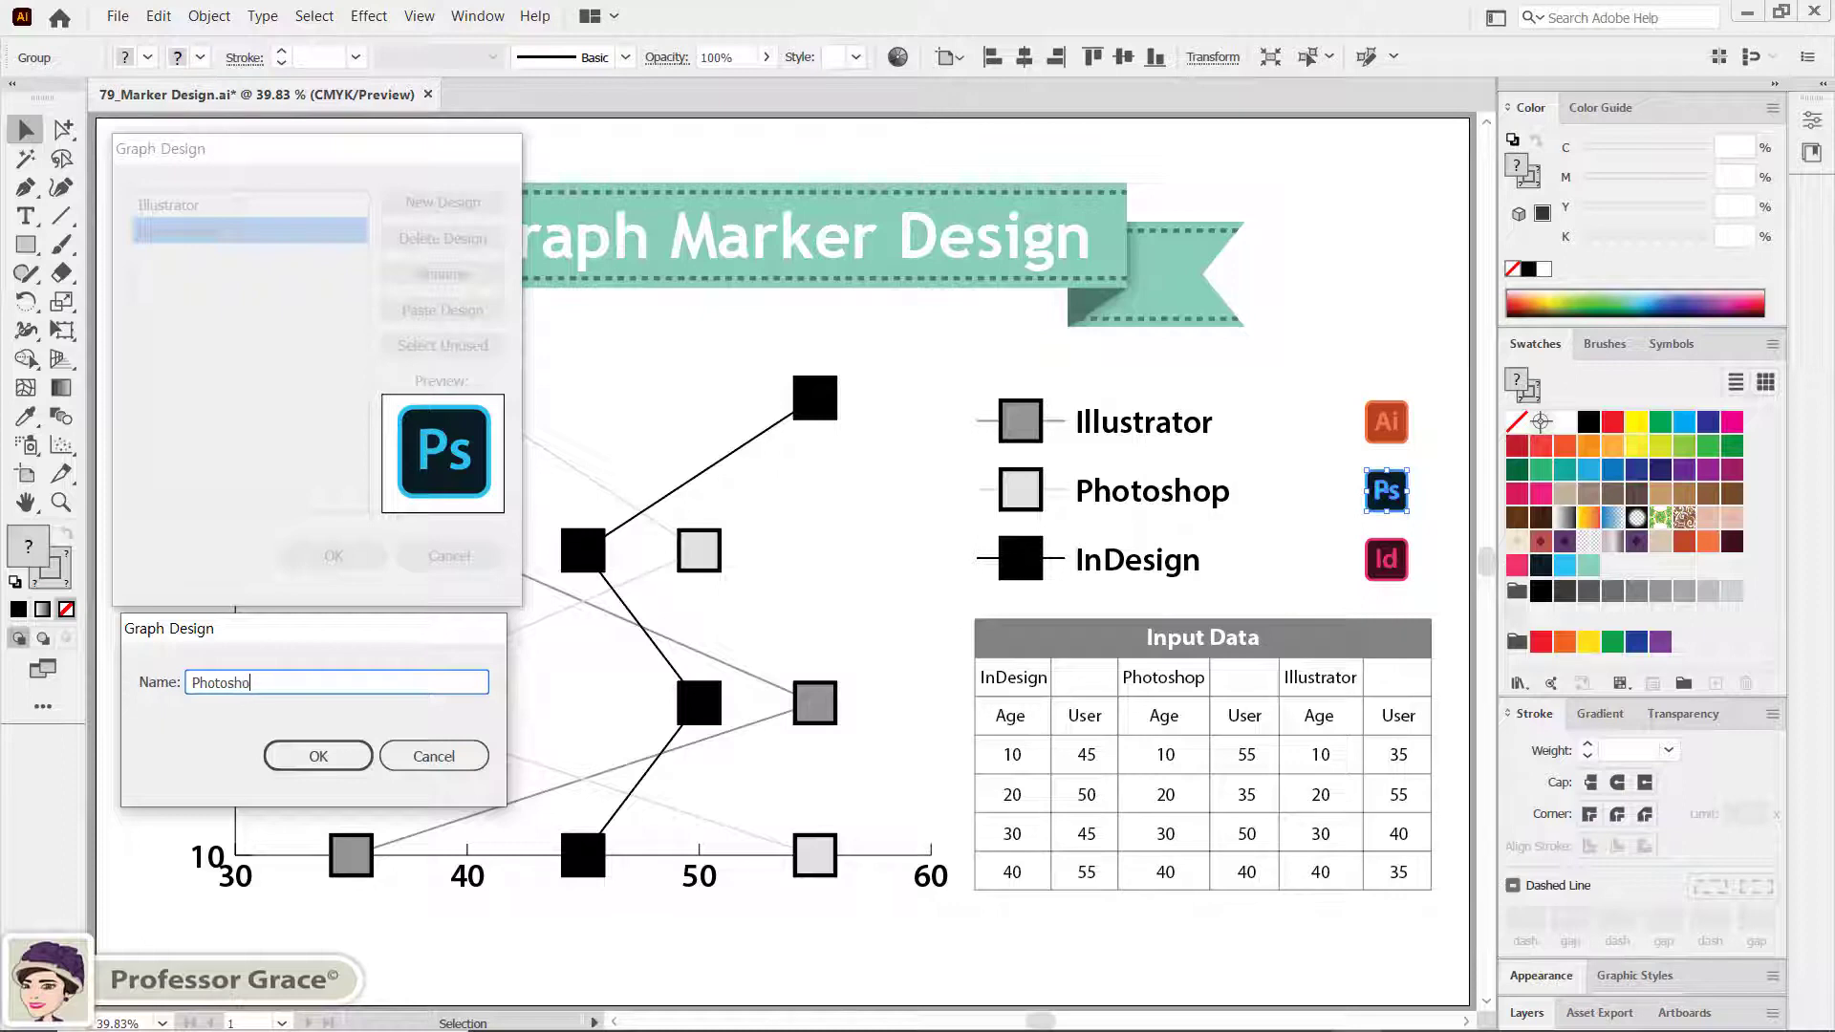
click(317, 755)
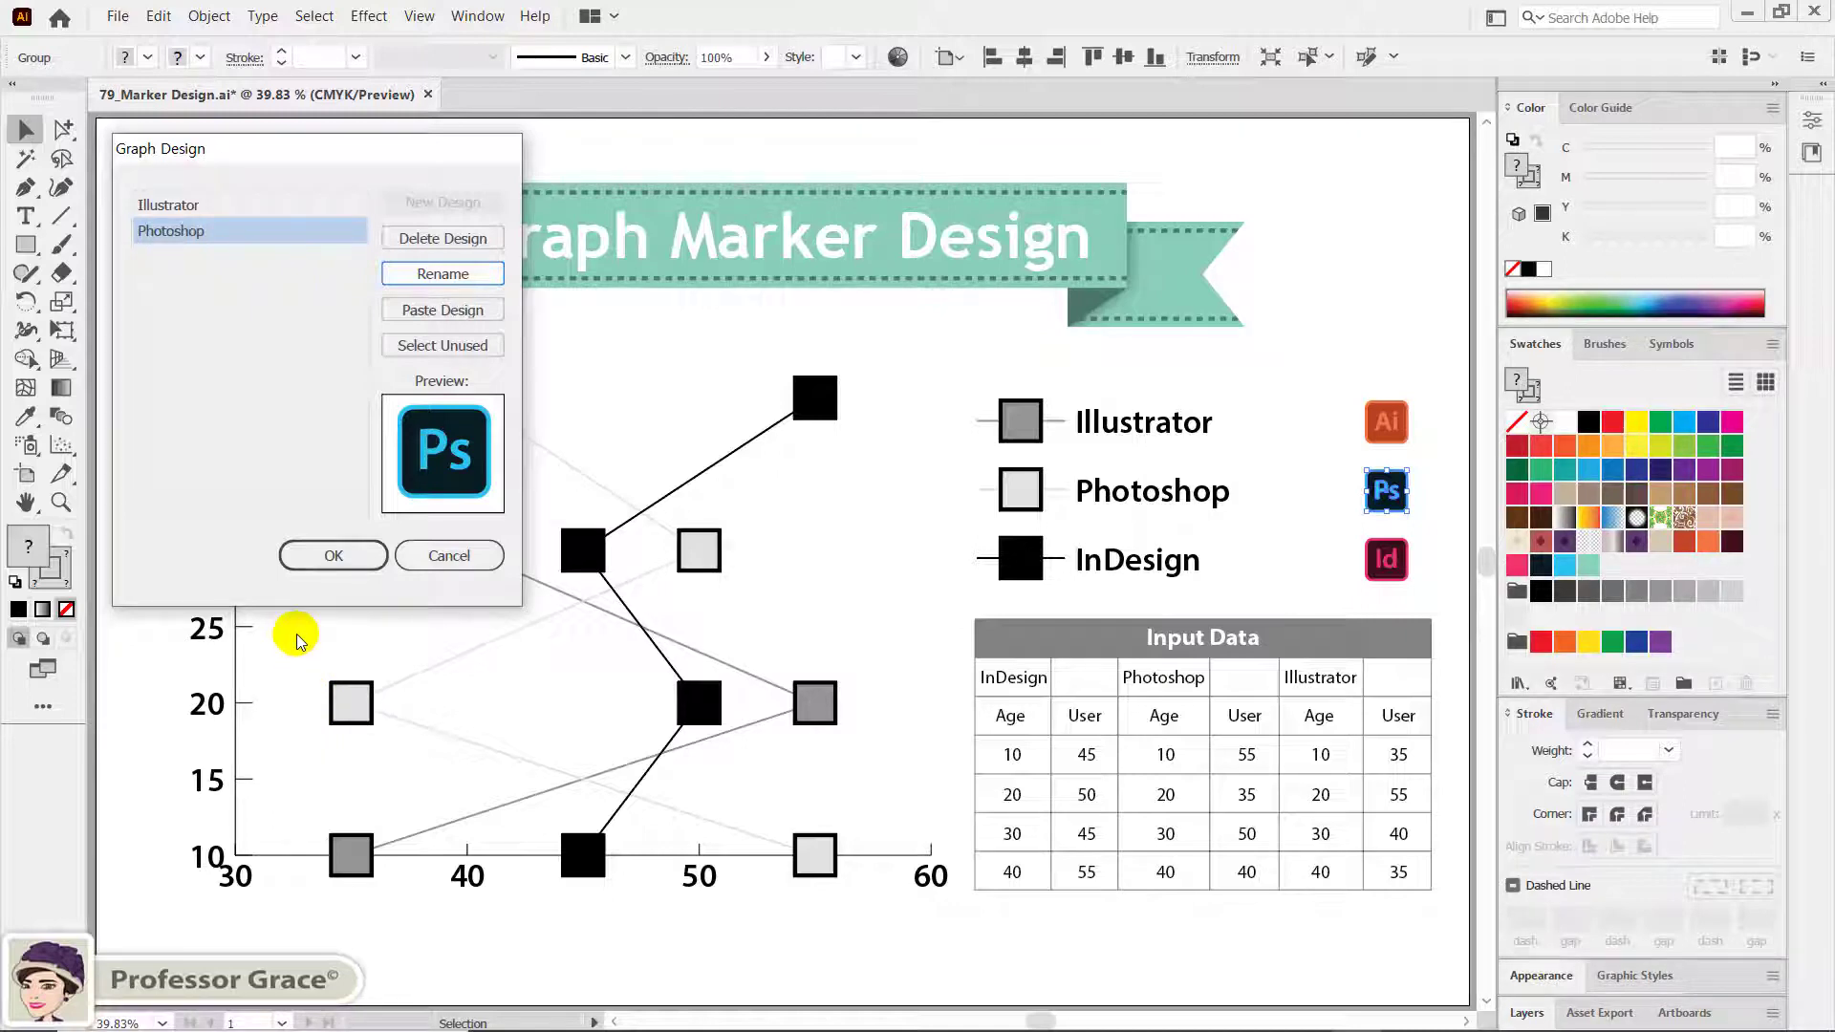
click(290, 568)
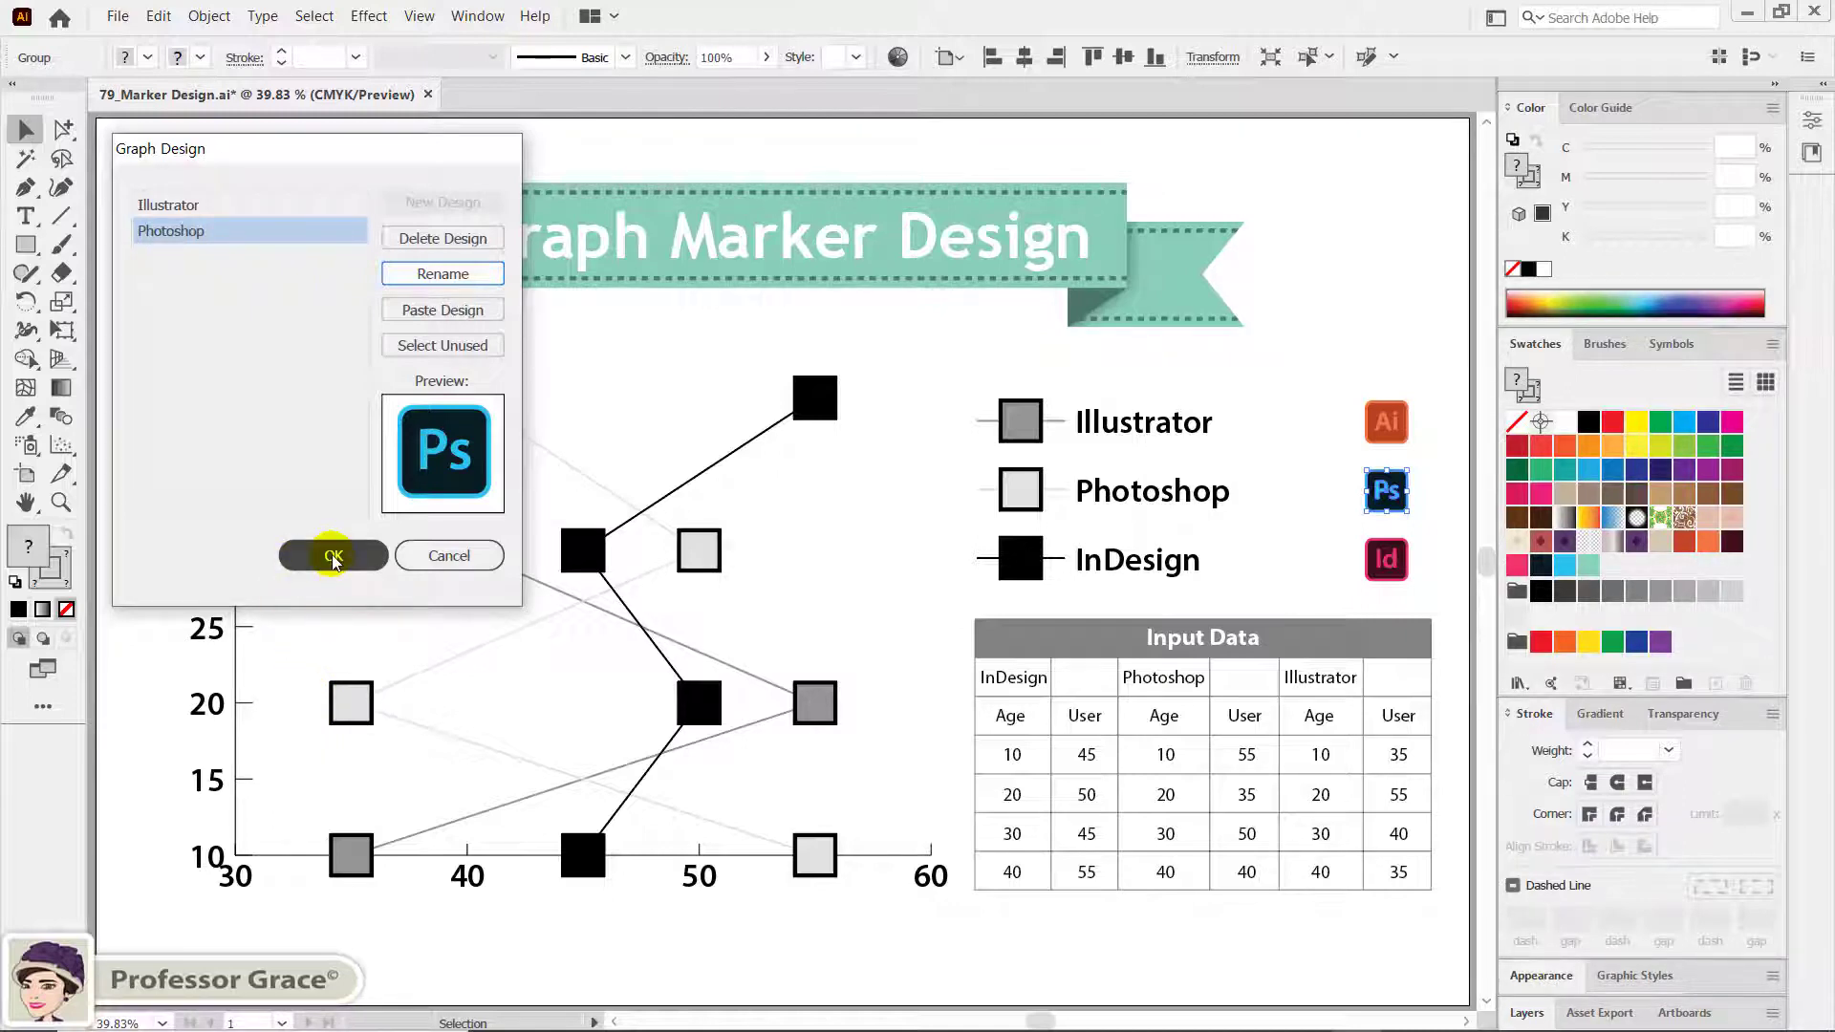
click(333, 558)
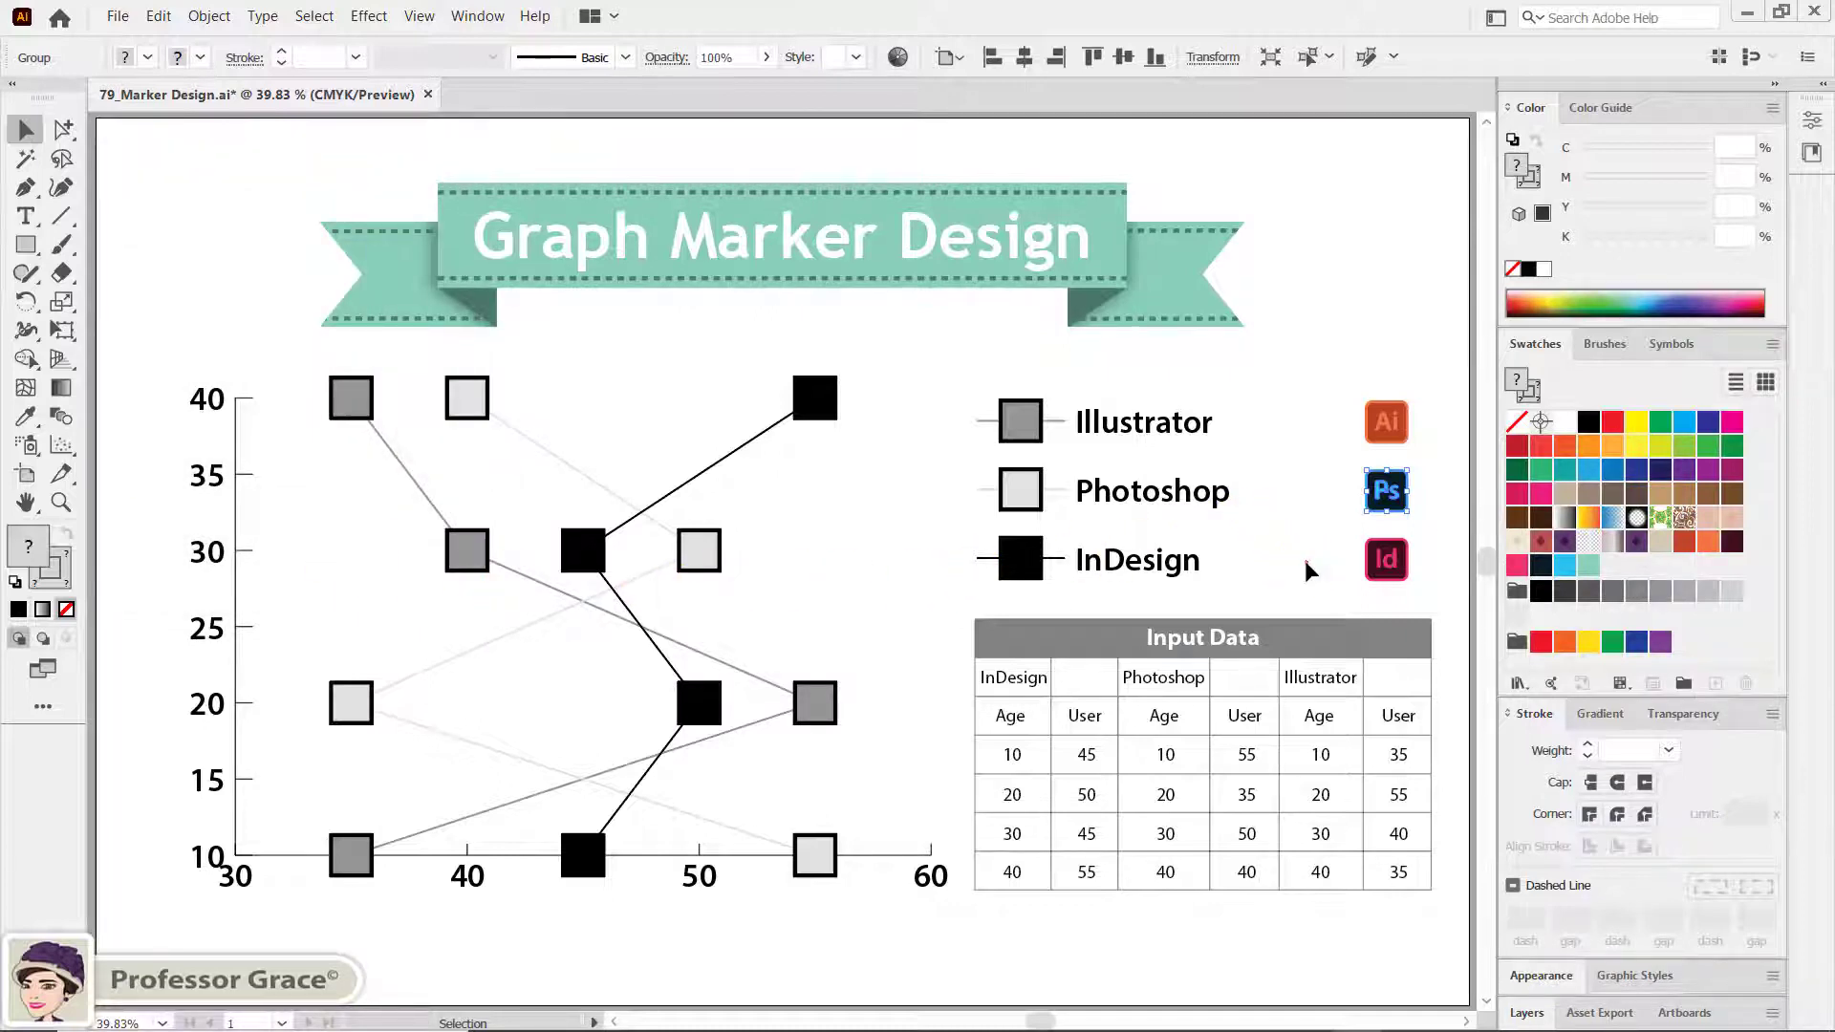
Save the selected Id logo as a new graph design renamed 'InDesign'.
click(1377, 570)
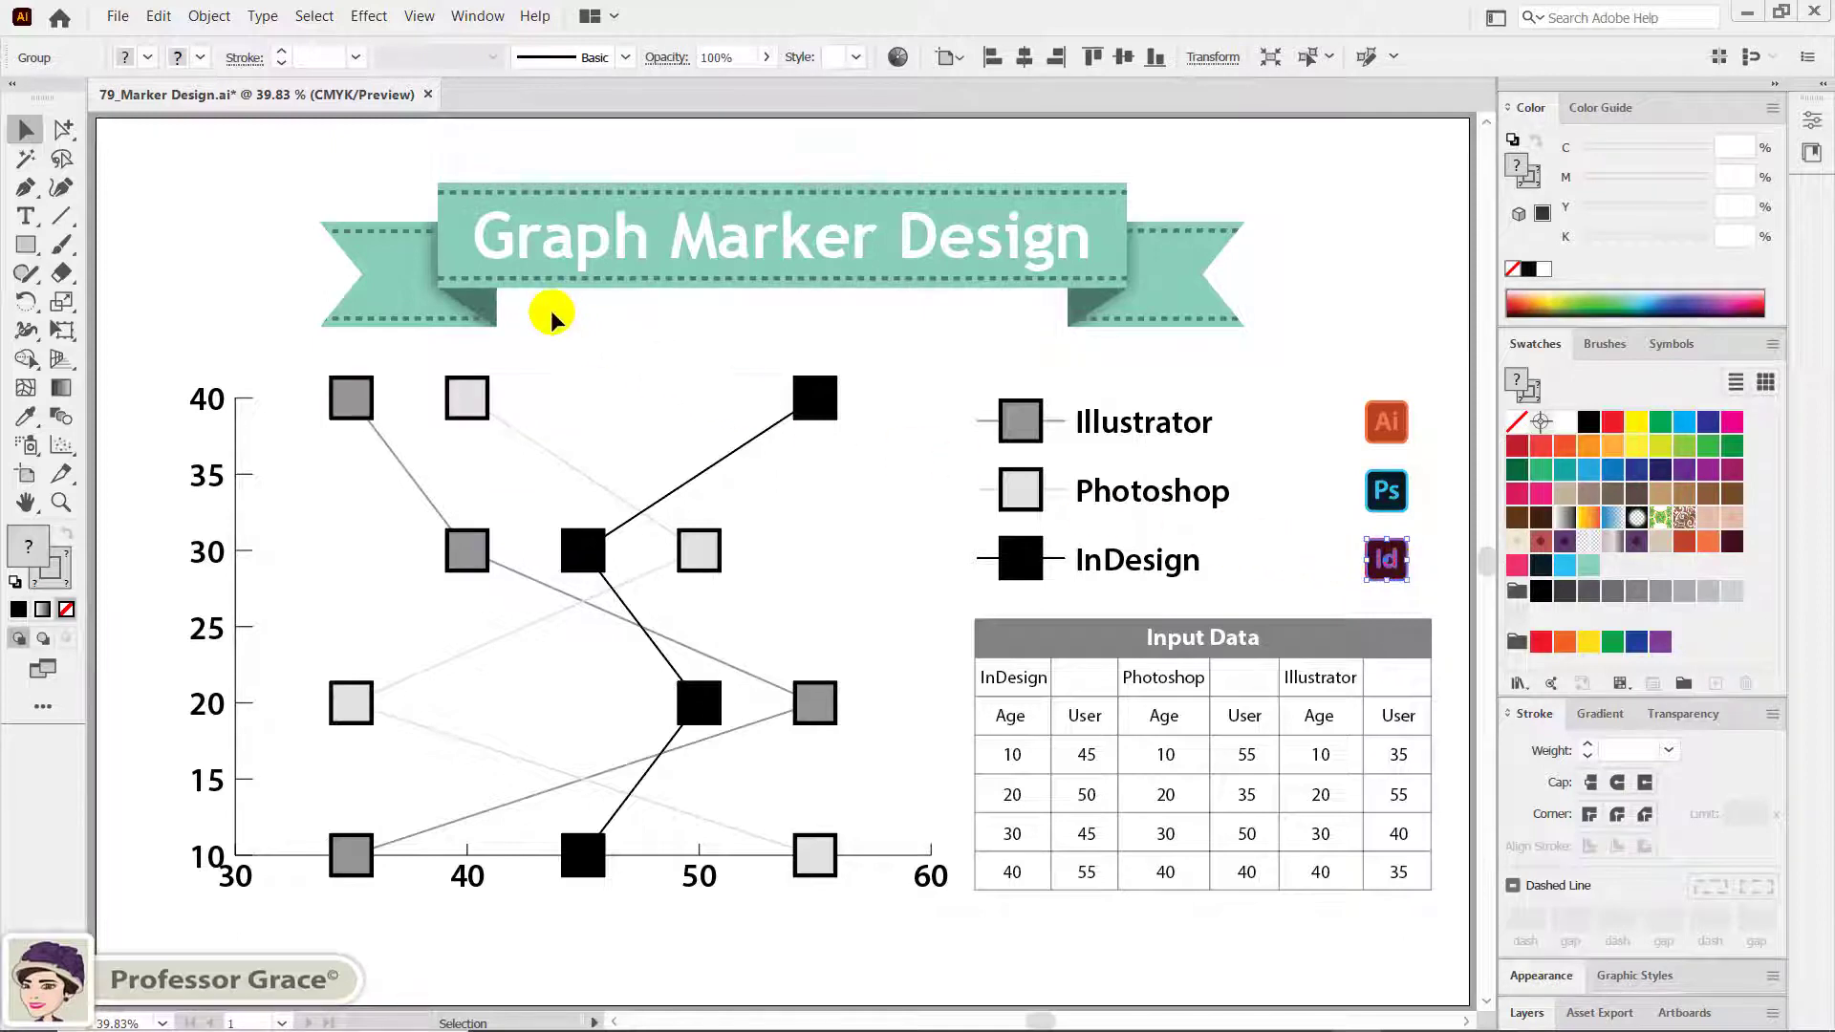
click(211, 18)
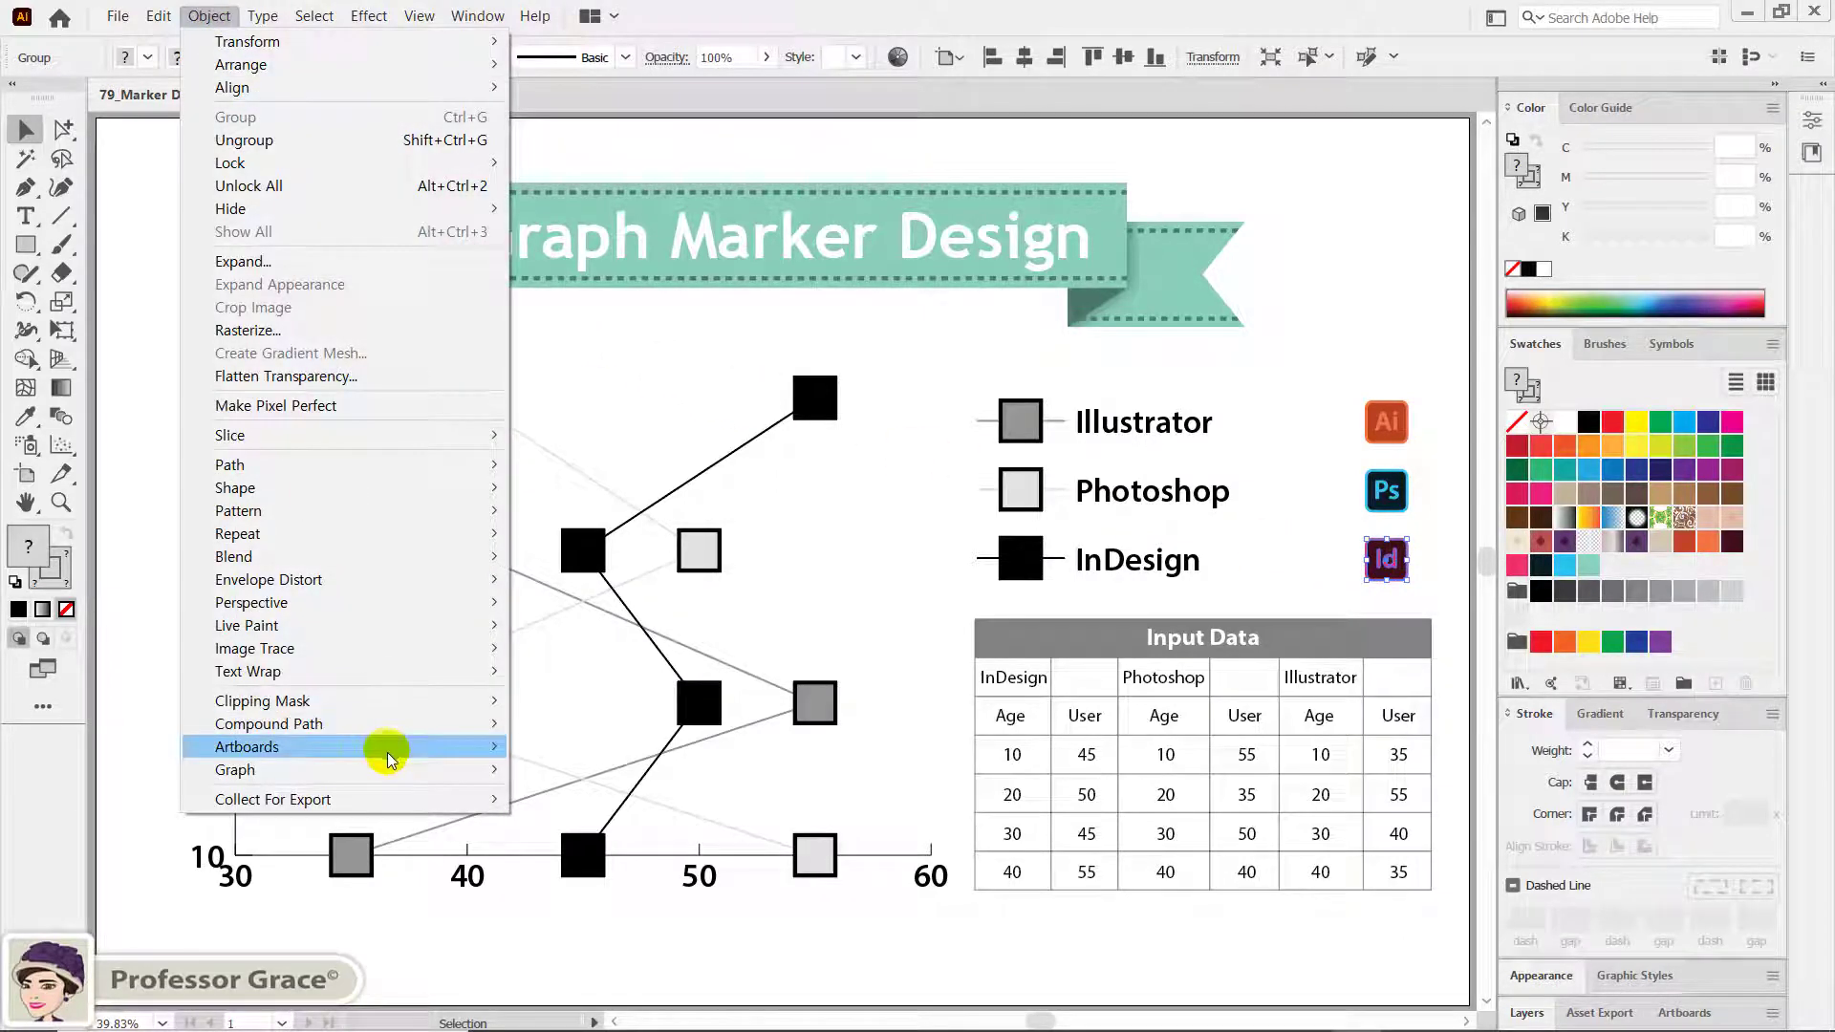
mouse_move(387, 774)
click(599, 815)
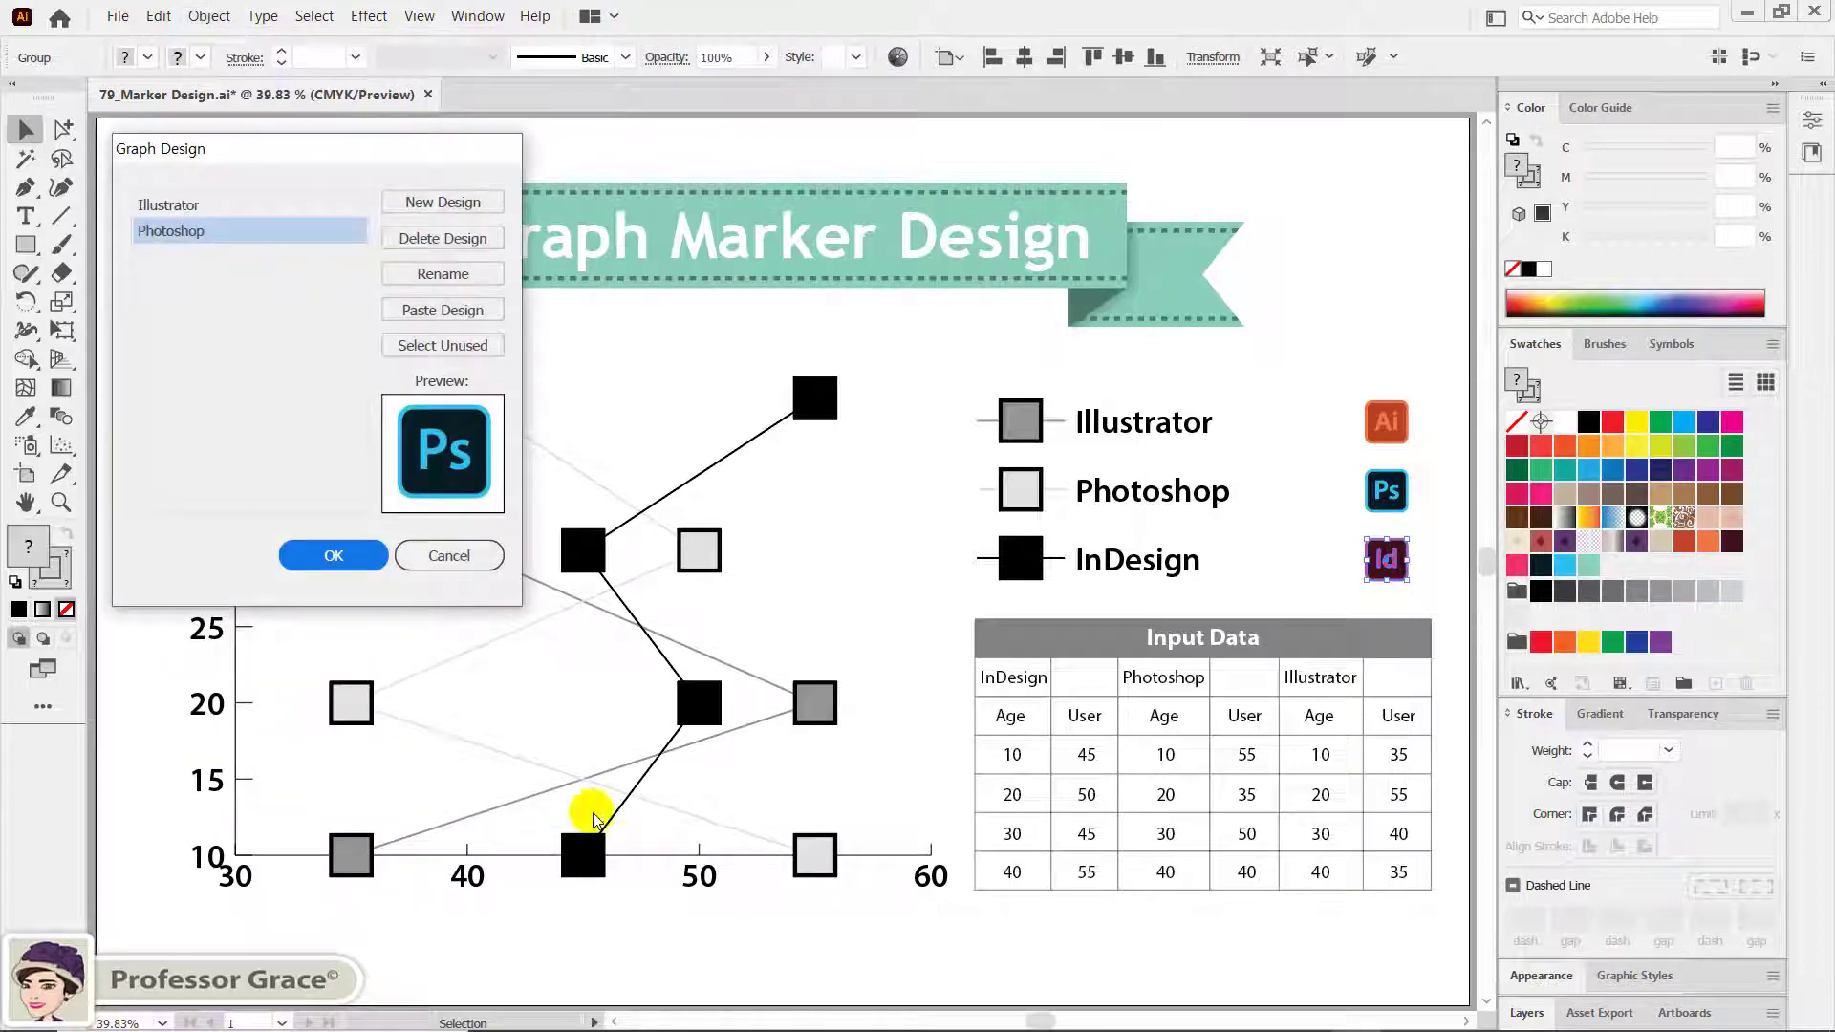
click(426, 205)
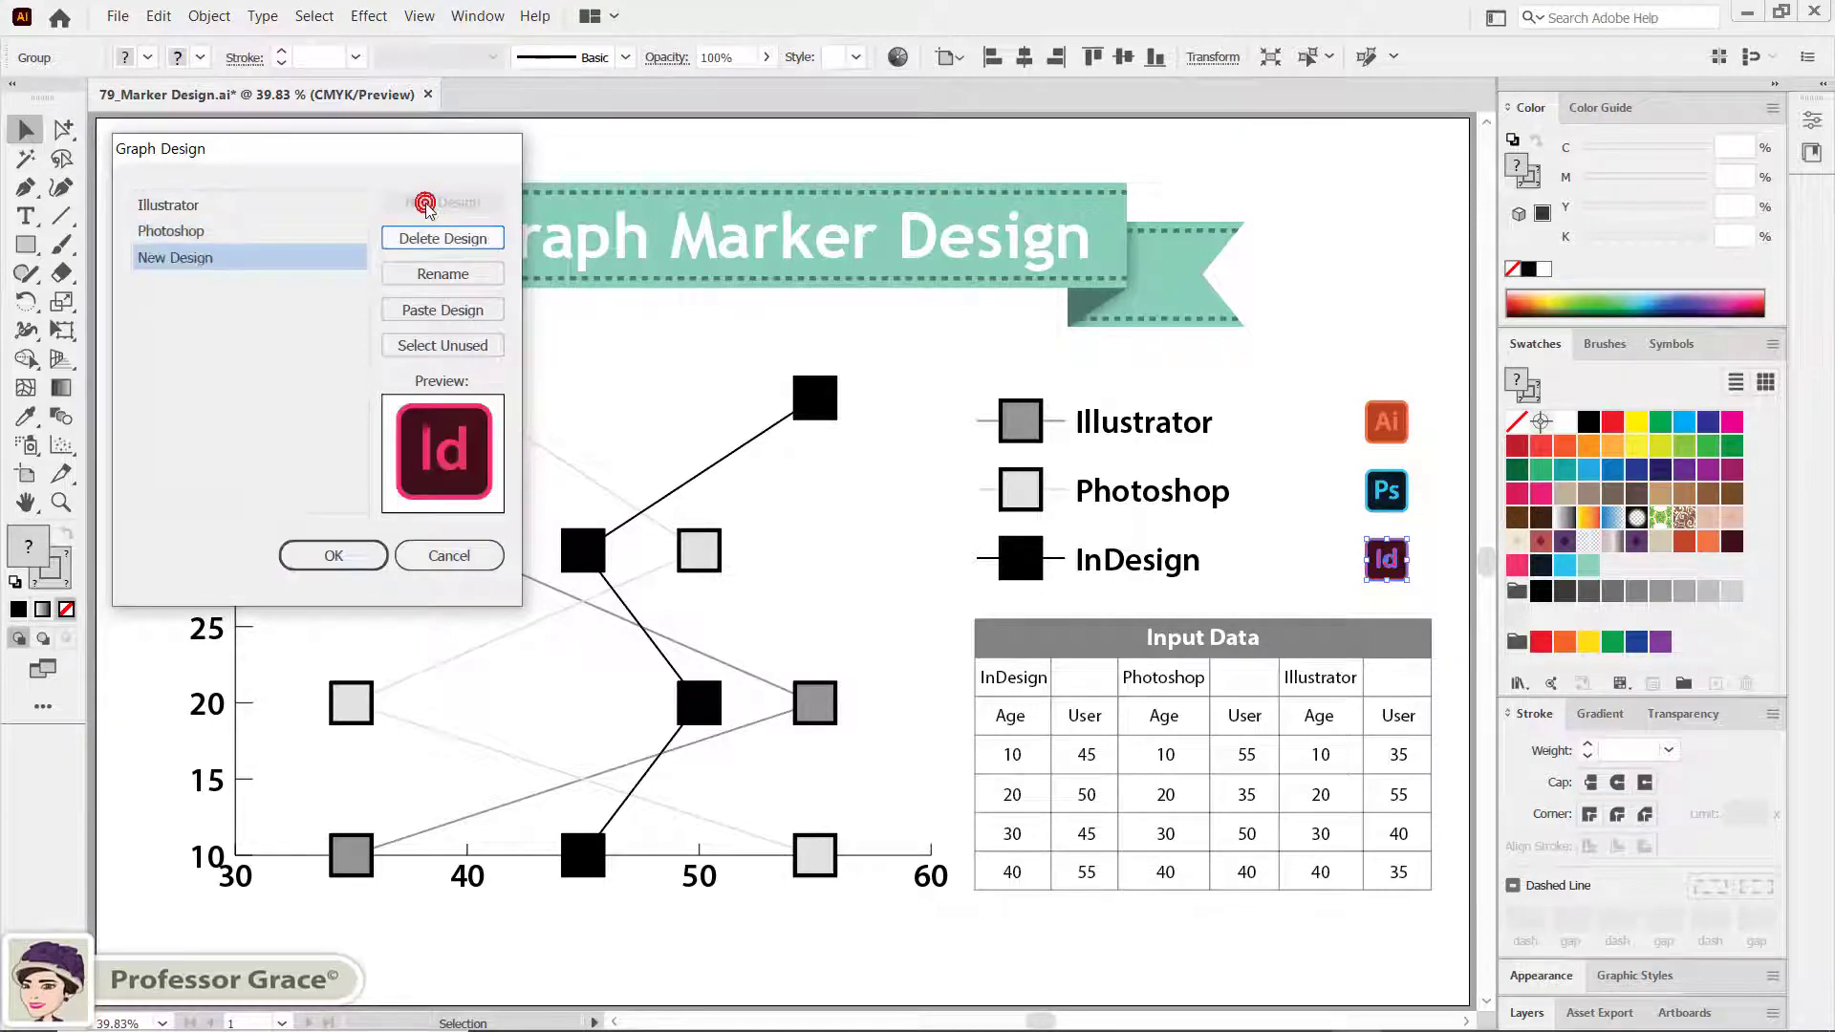
click(426, 275)
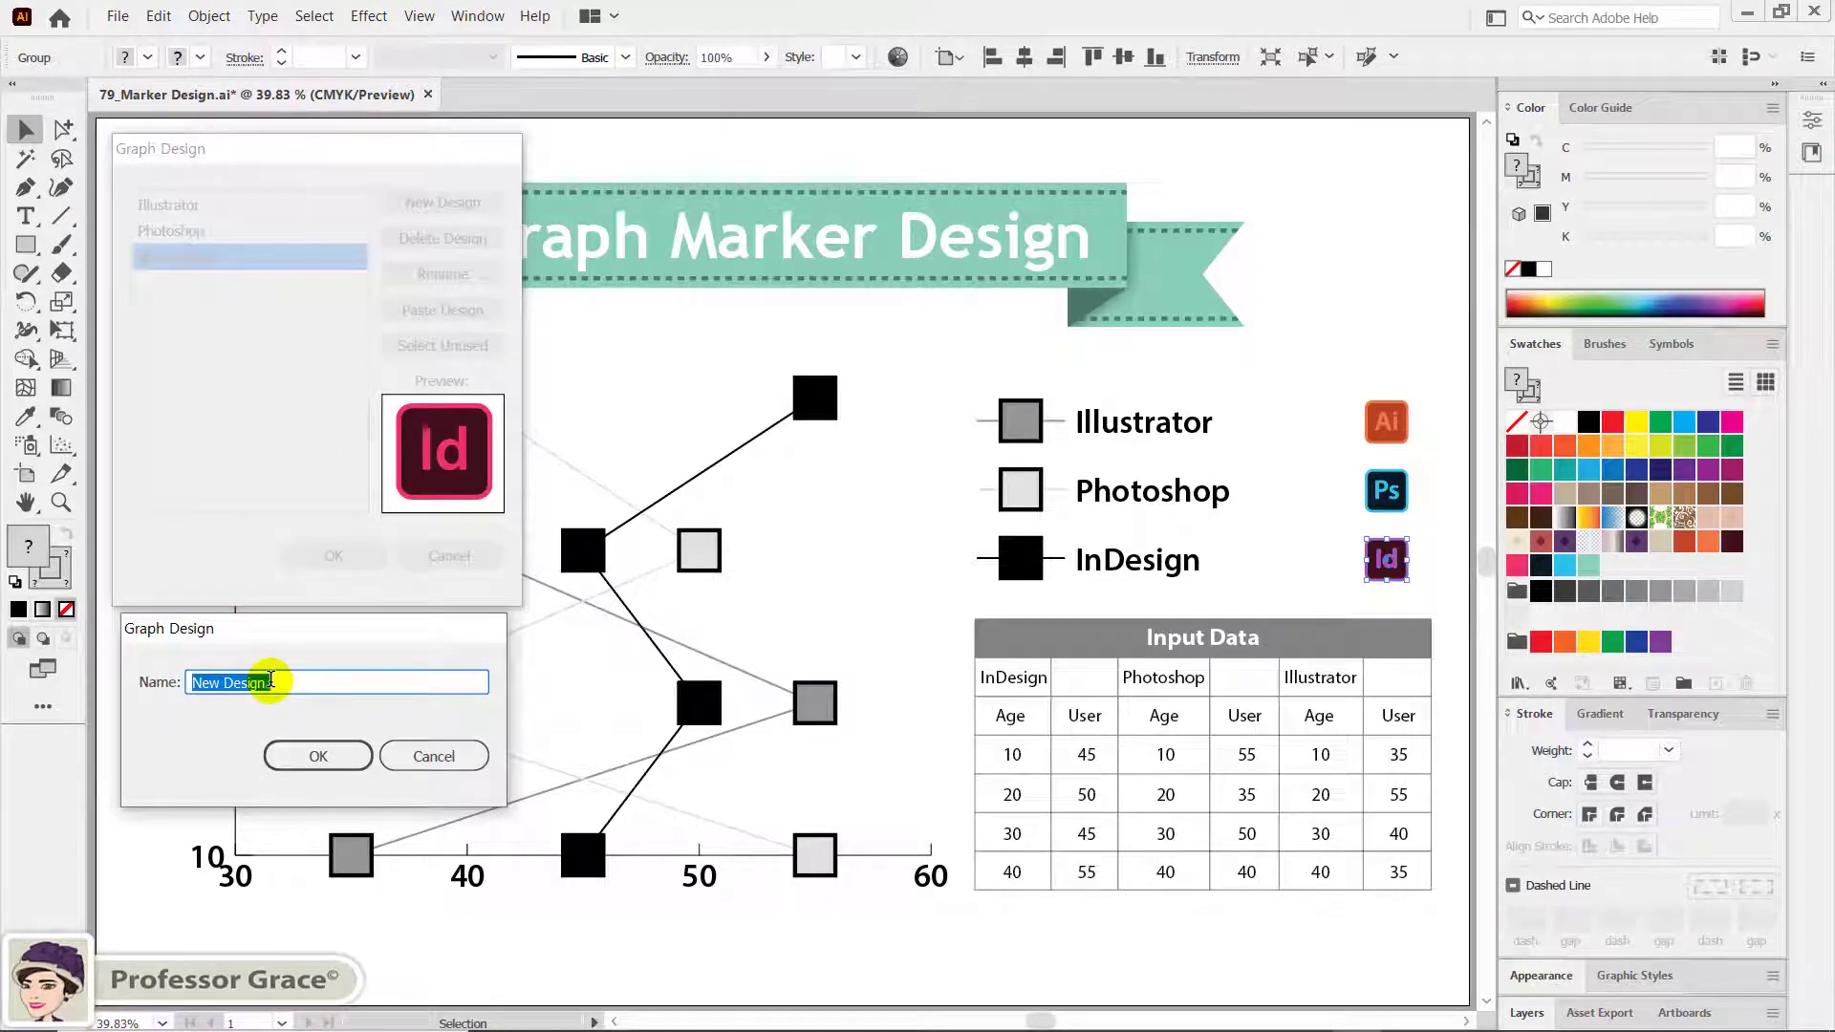
text(In)
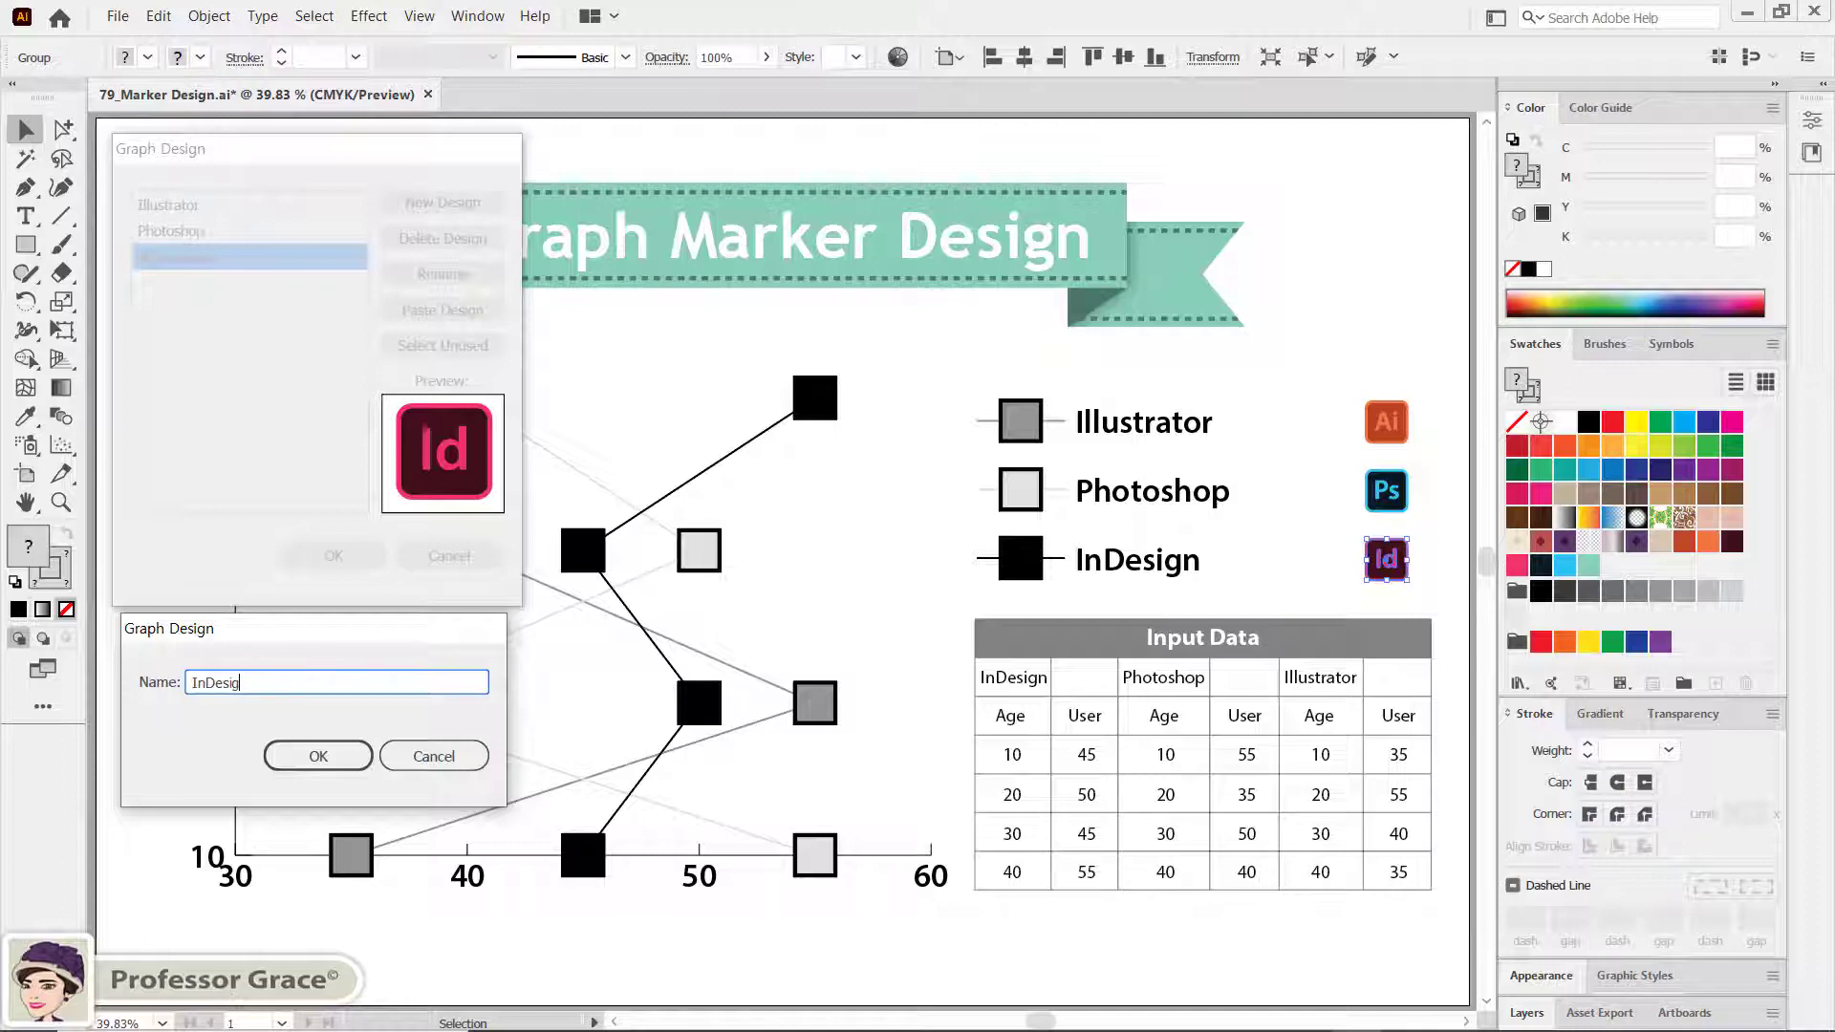
click(316, 754)
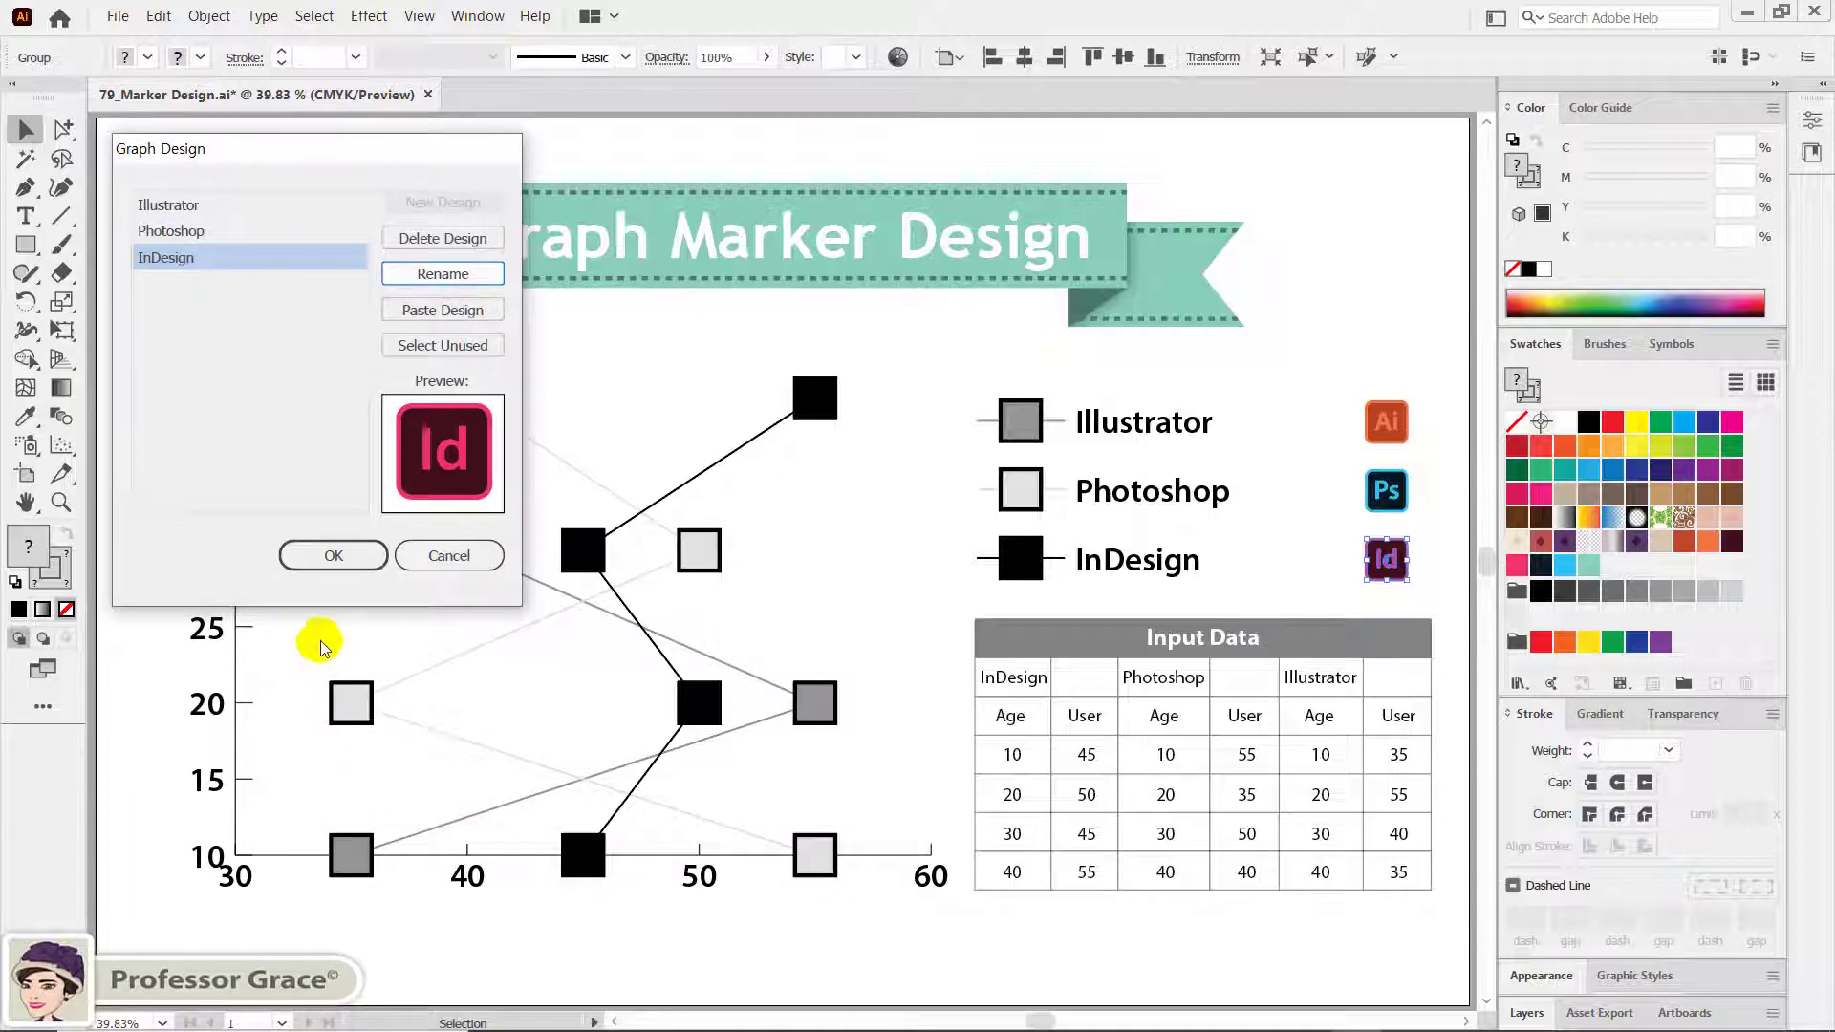
click(336, 556)
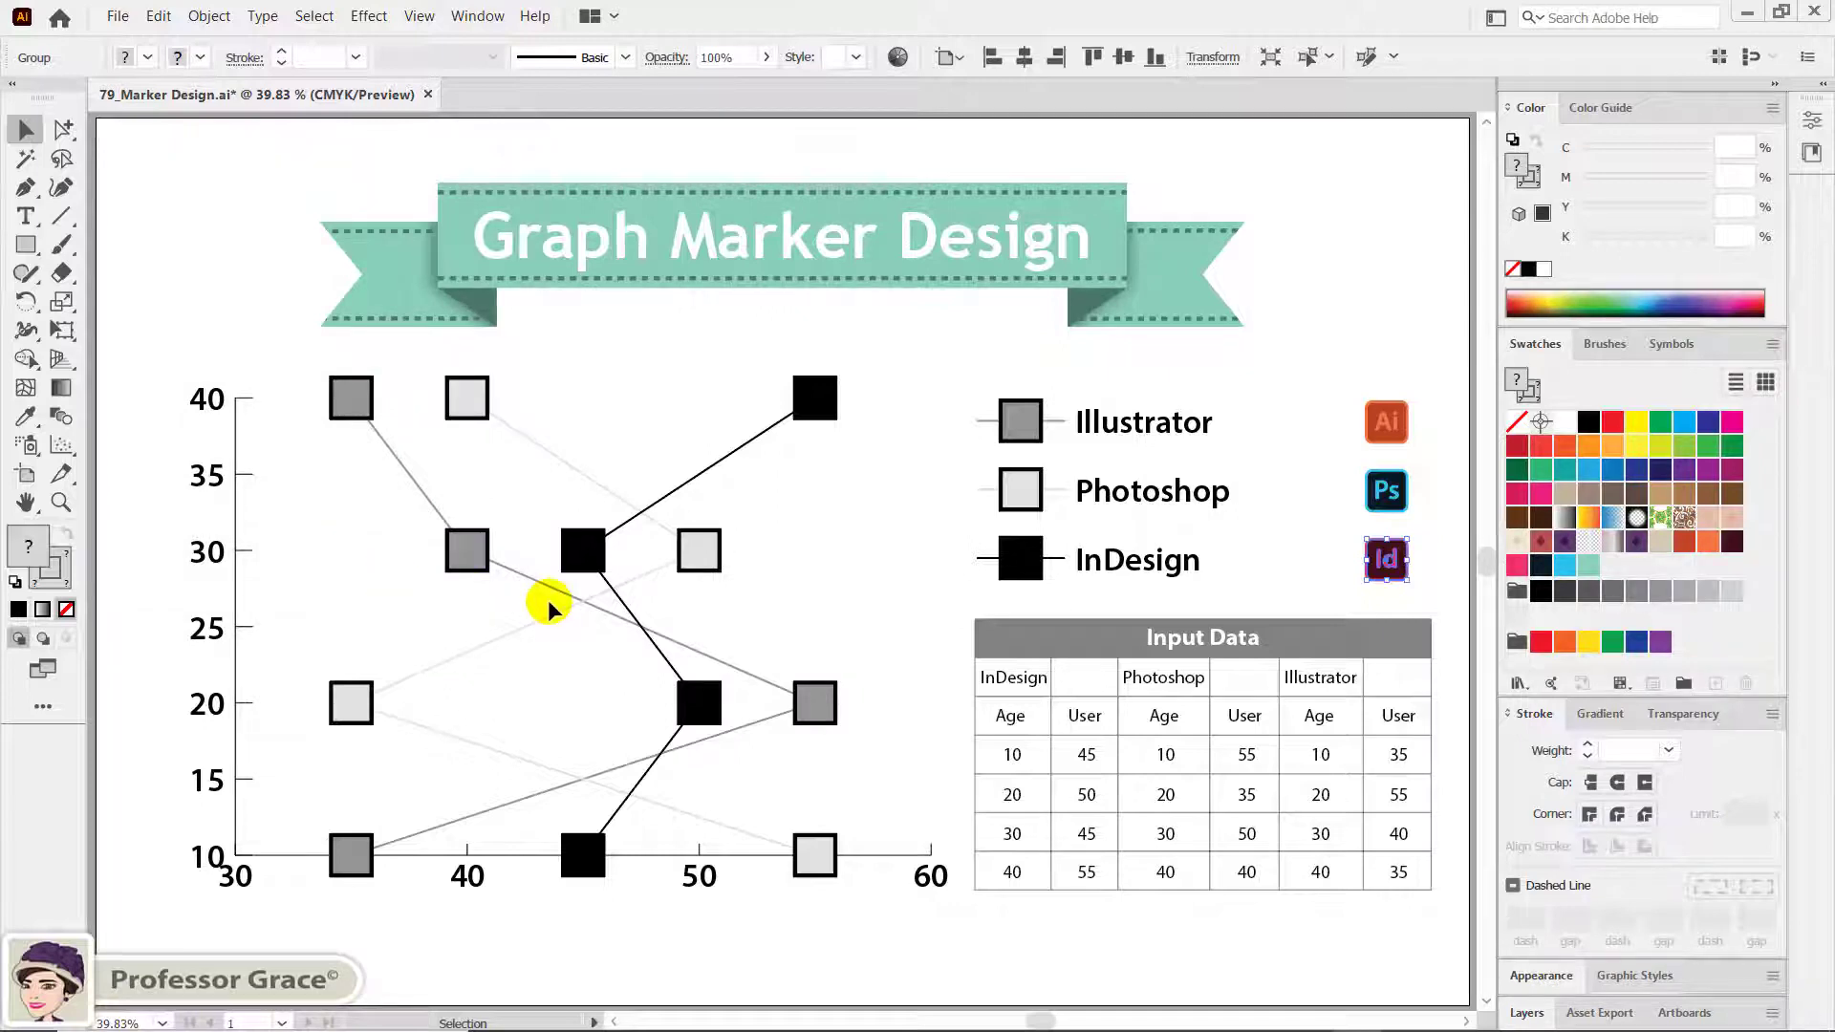
Group-select the Illustrator legend square and data points and apply the Illustrator graph marker design.
click(885, 609)
click(68, 133)
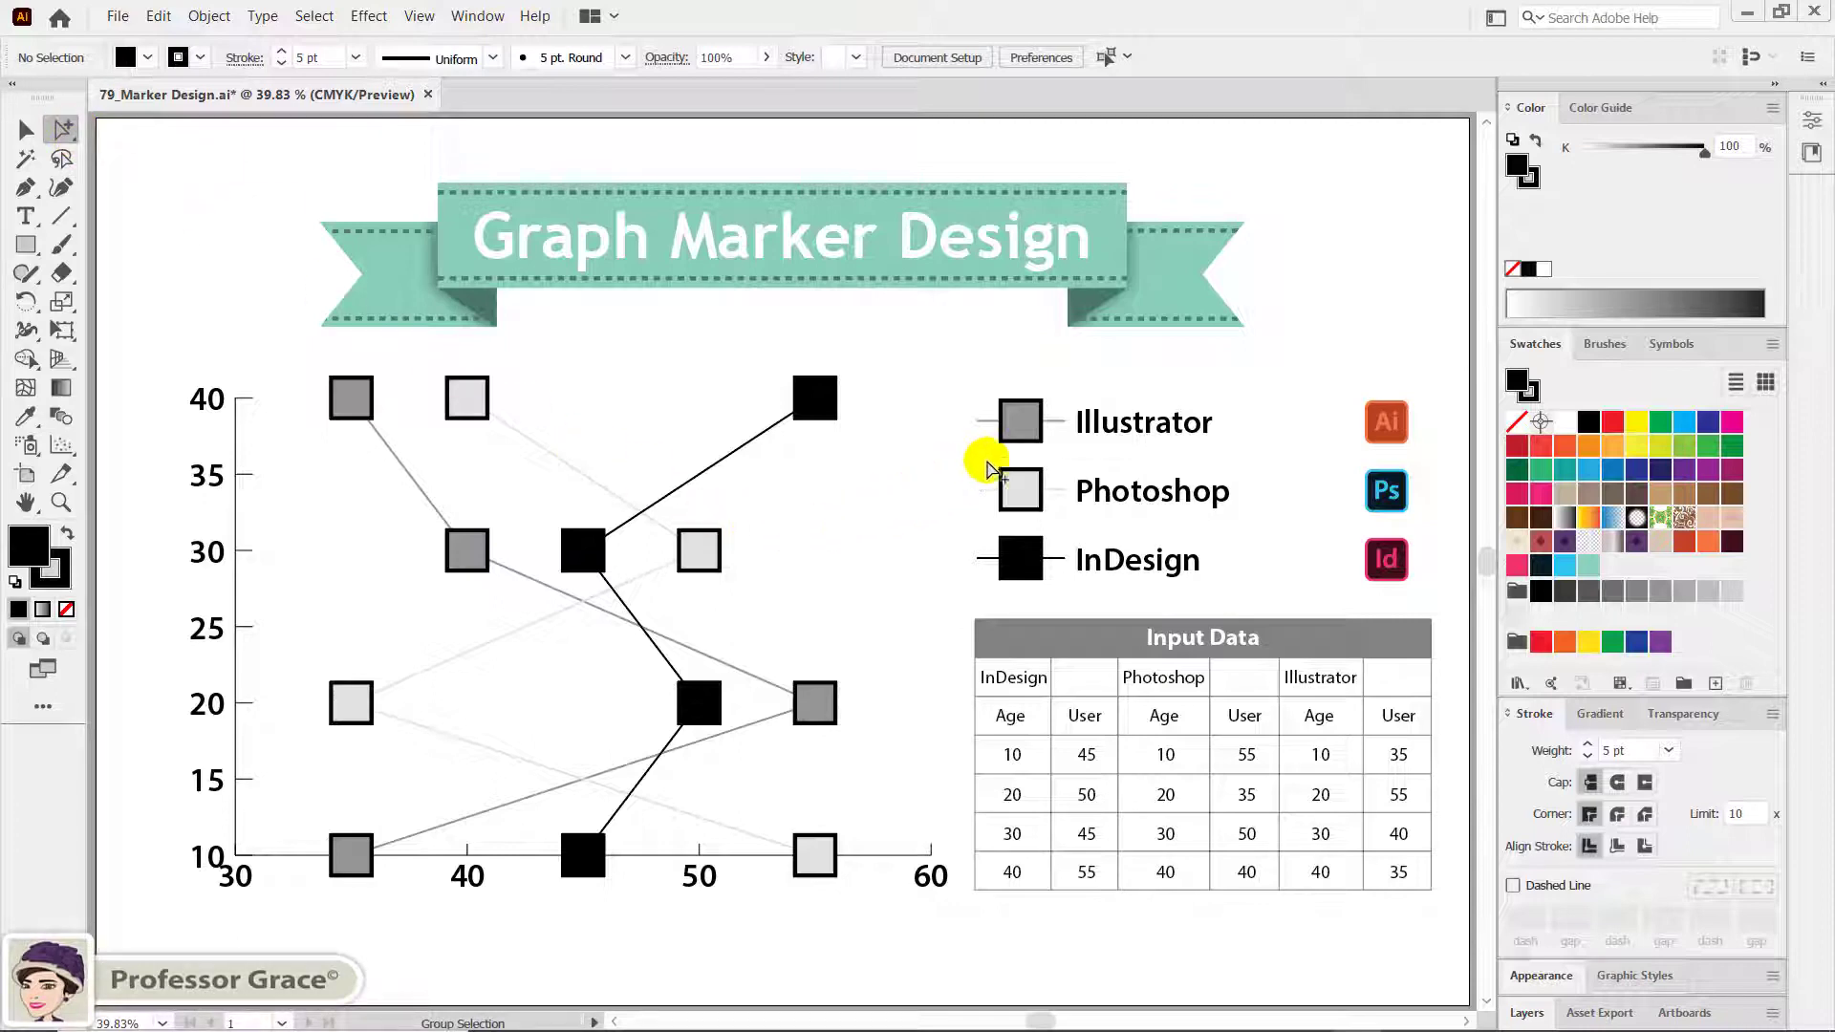
click(1025, 430)
click(1024, 430)
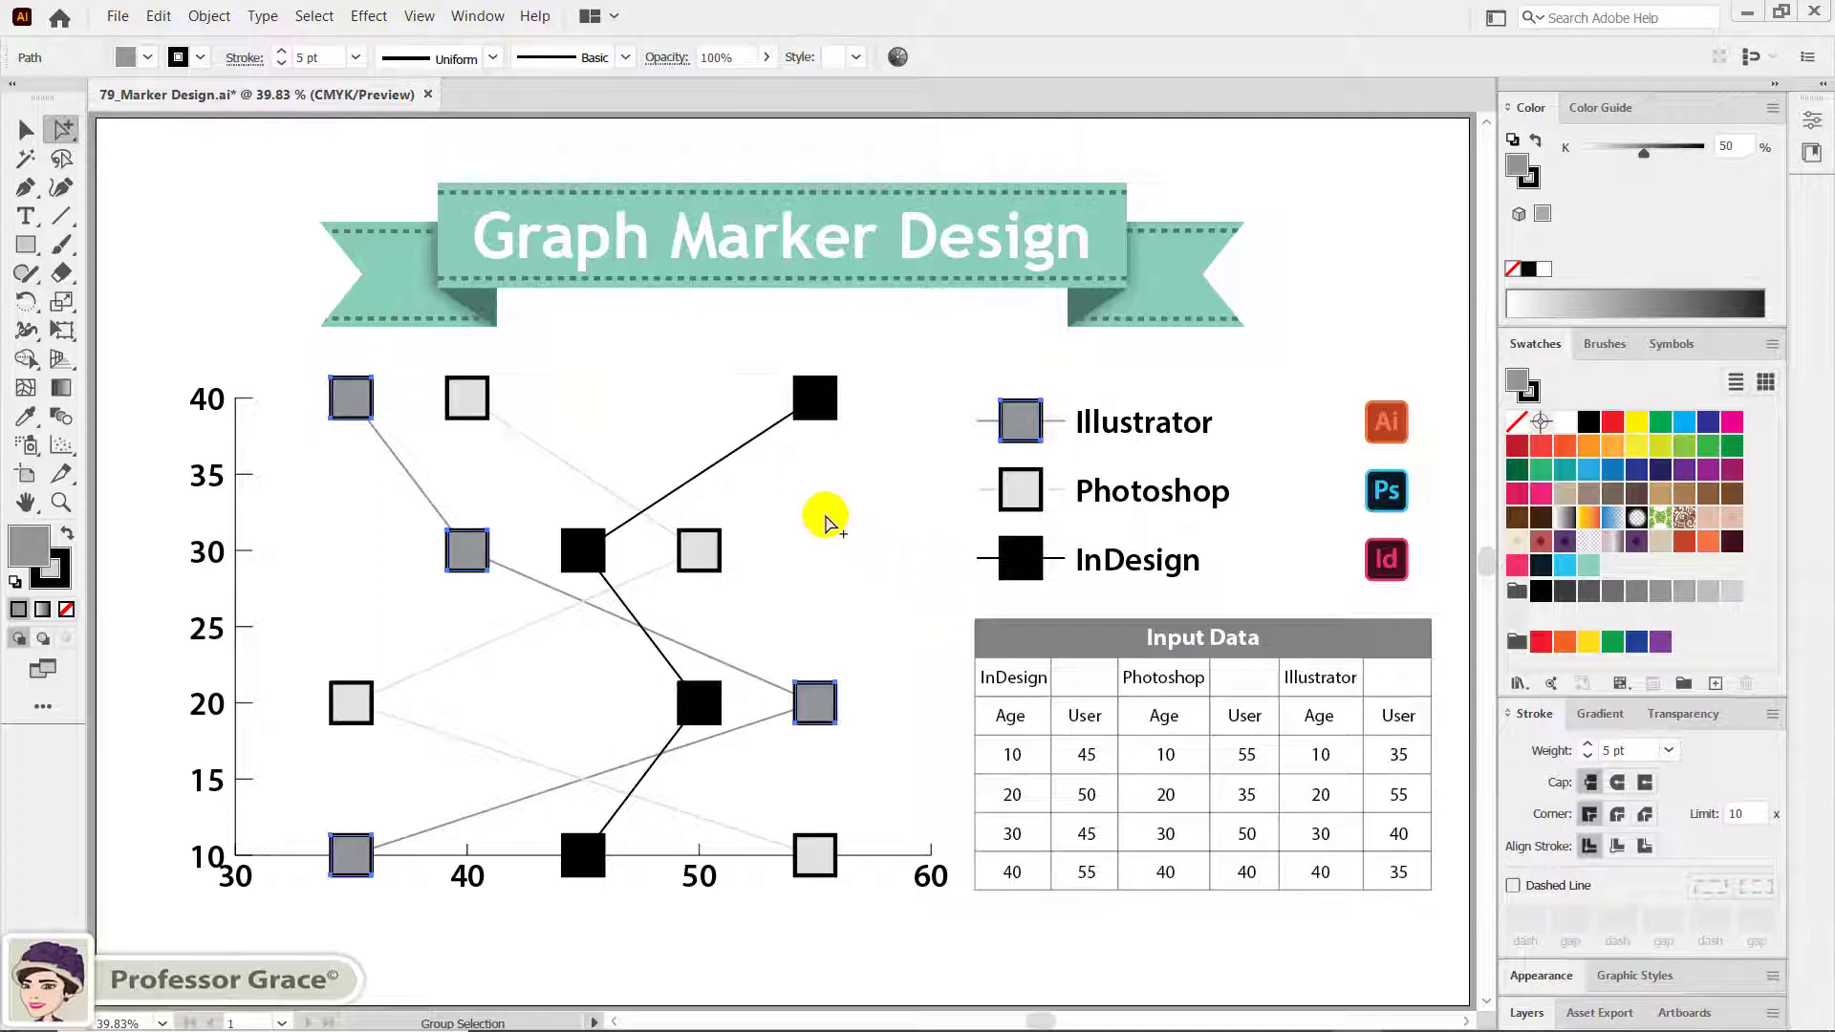
click(210, 16)
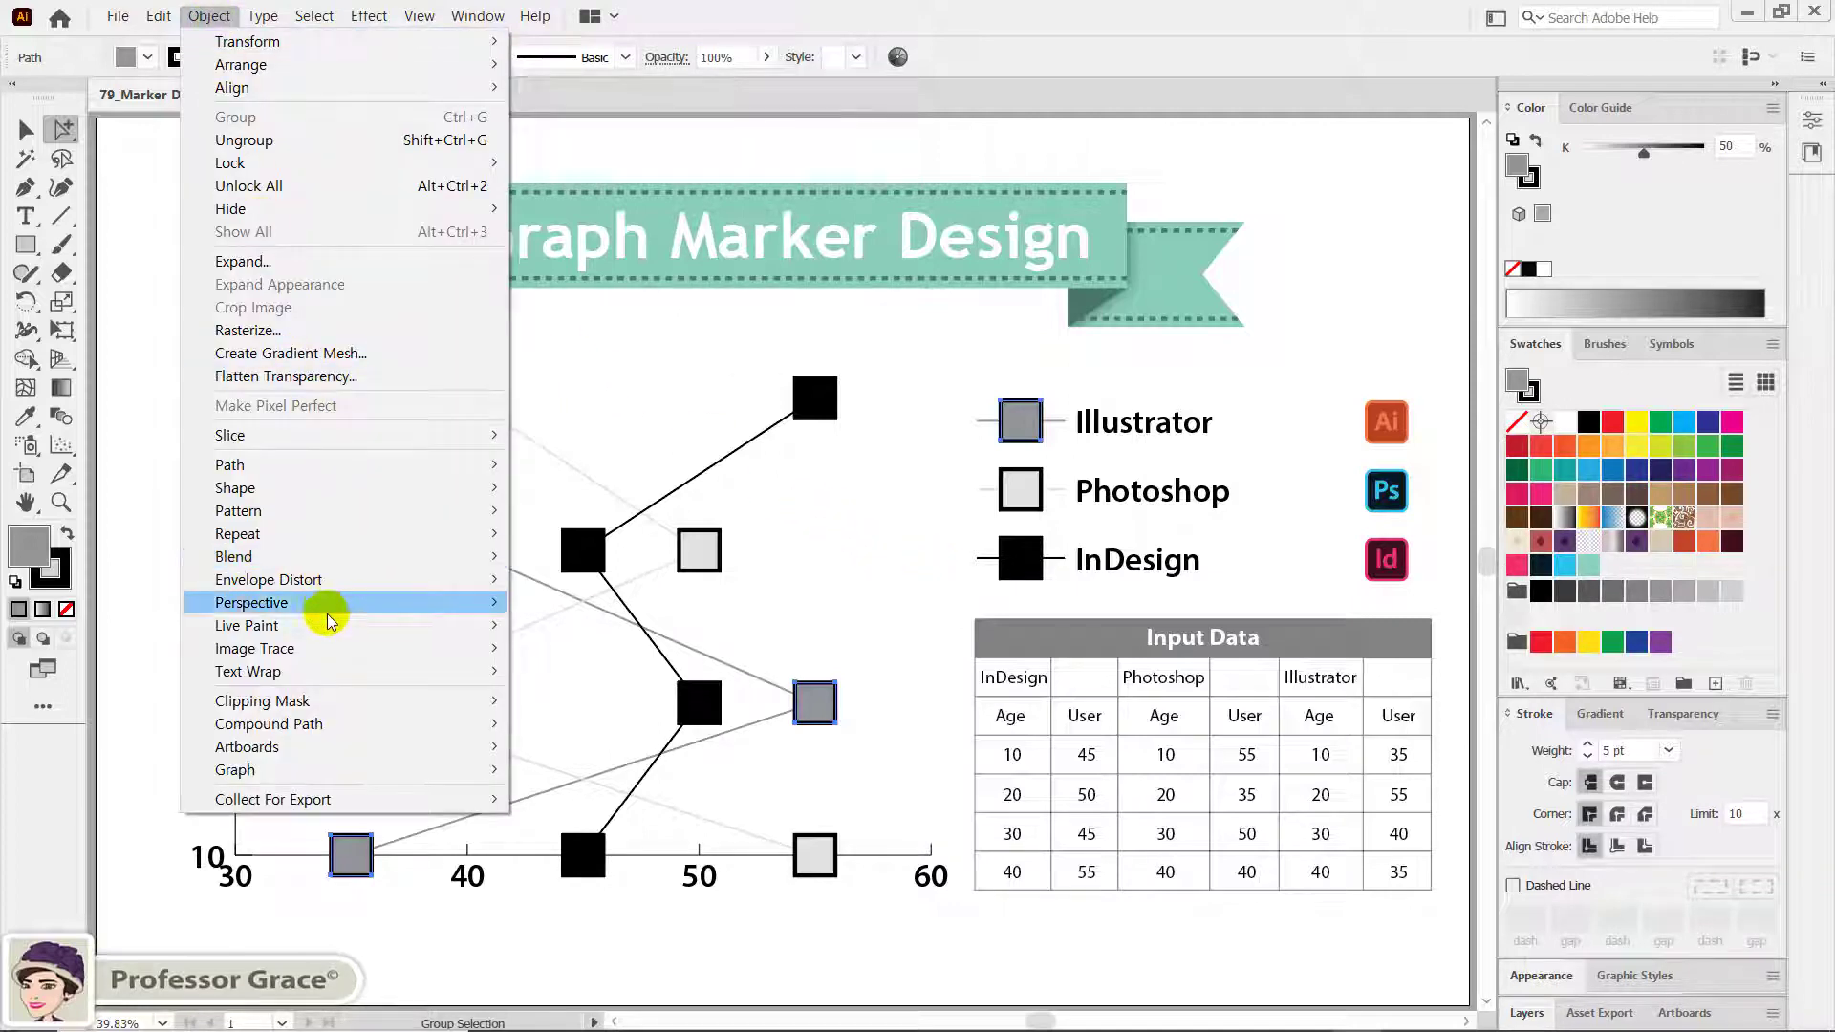
mouse_move(325, 769)
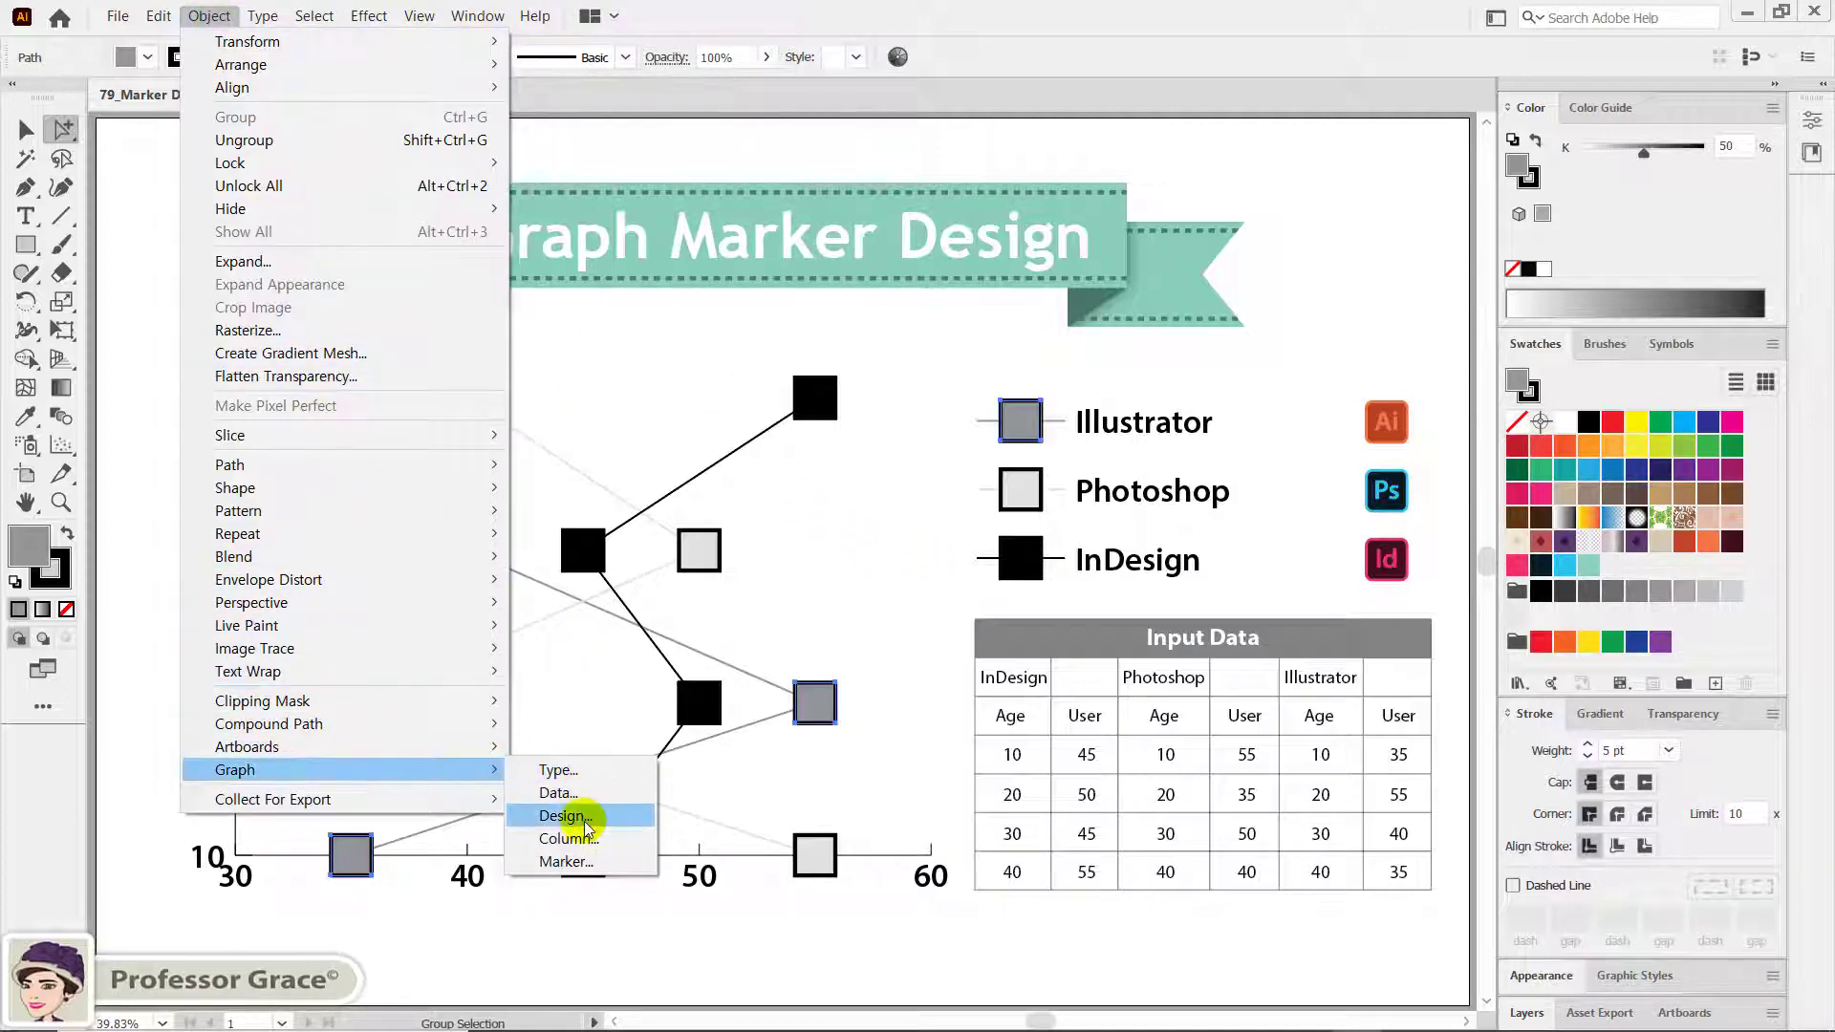
click(589, 863)
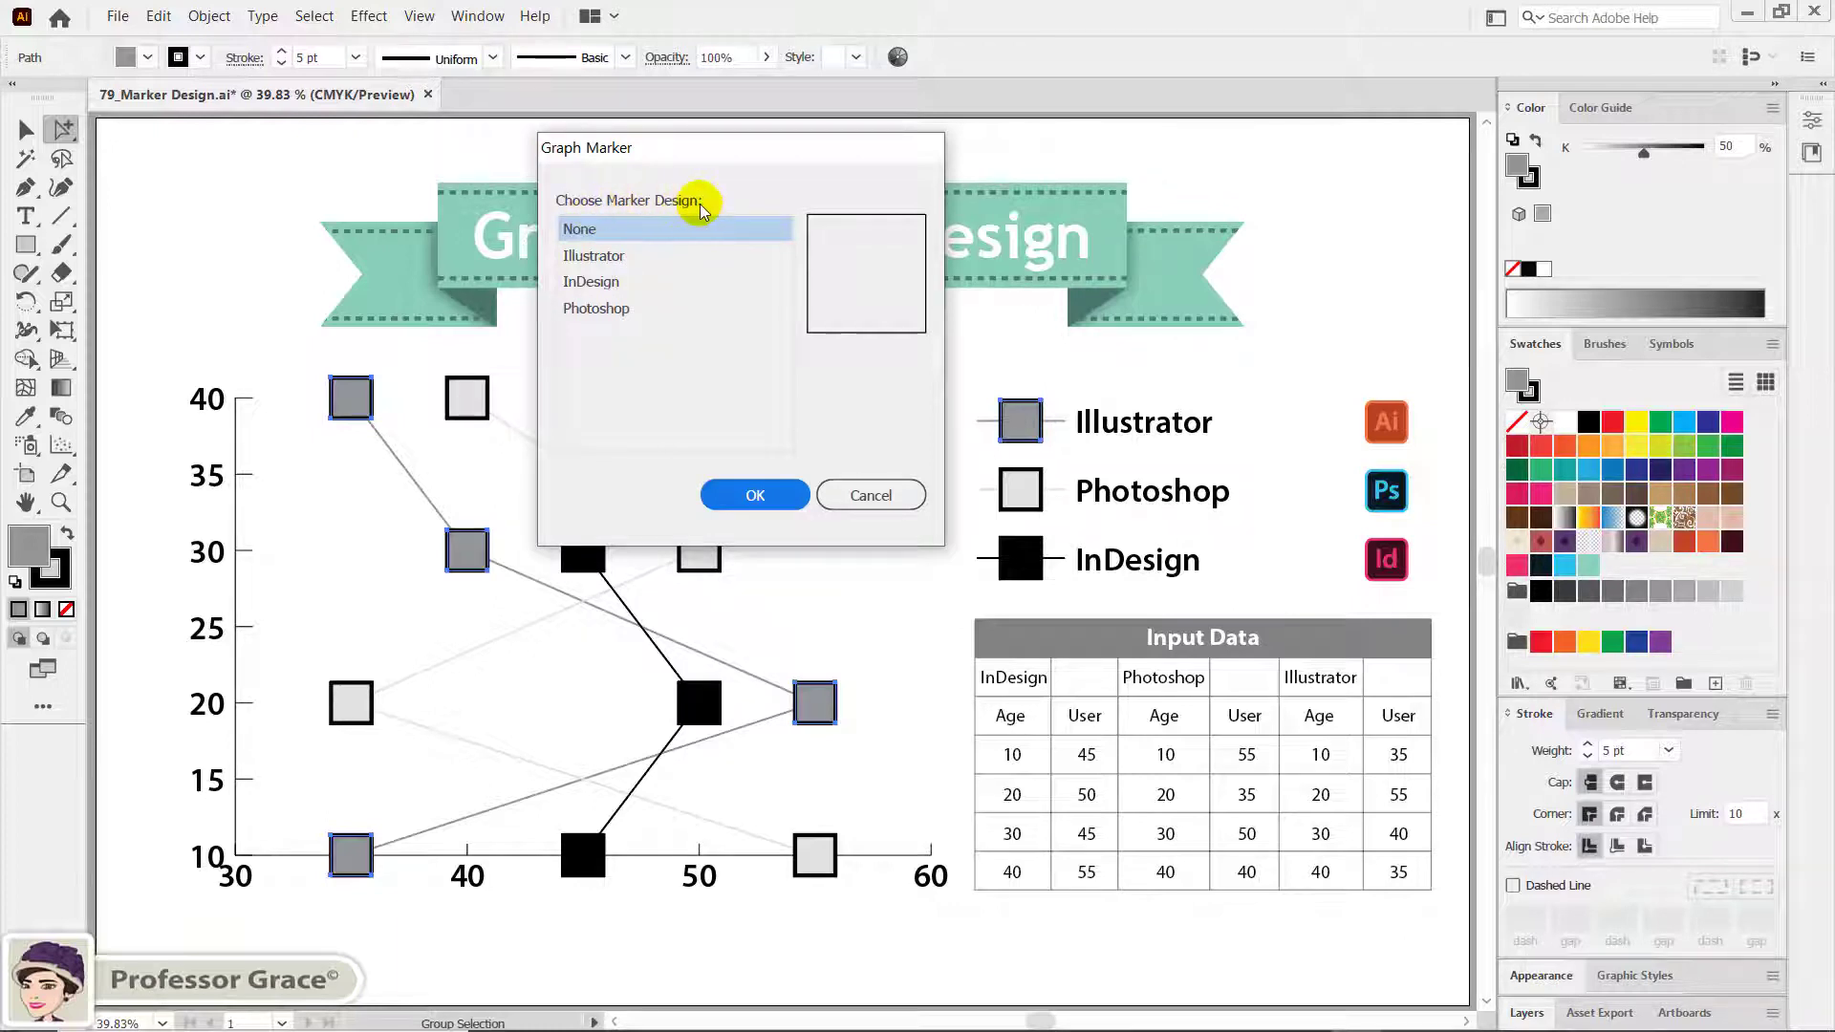
click(596, 255)
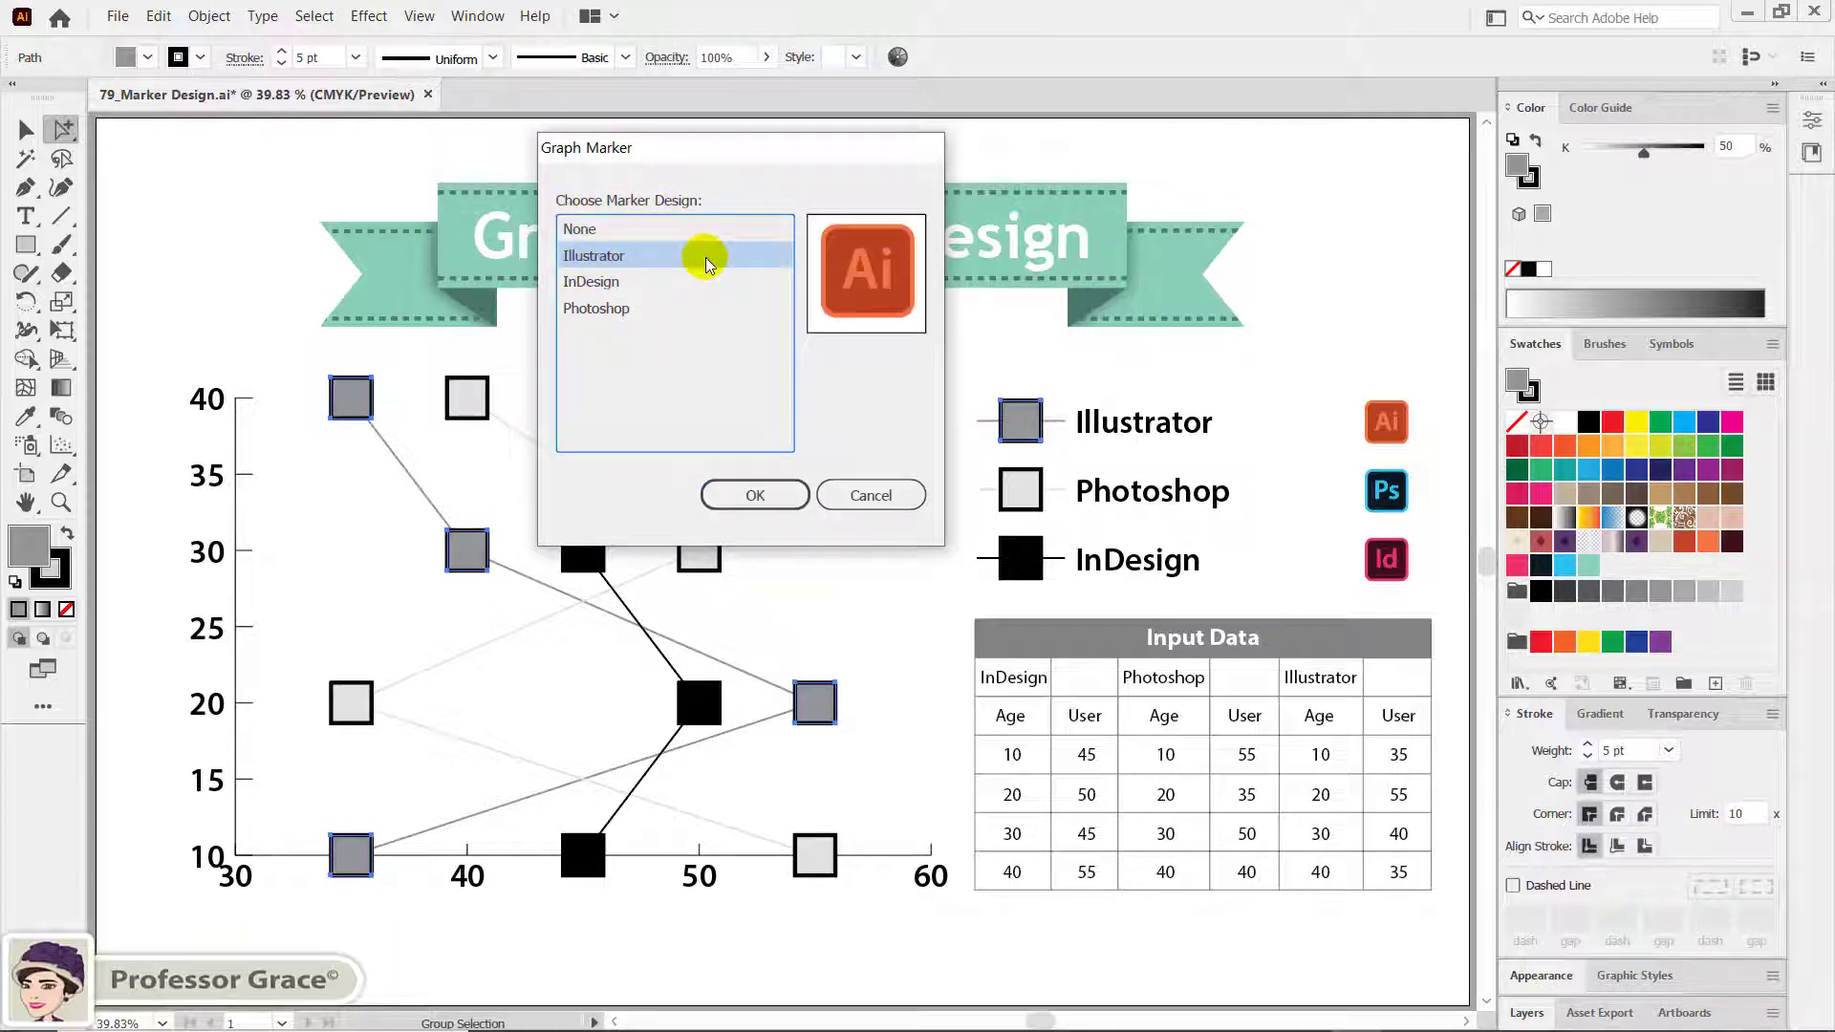
click(772, 499)
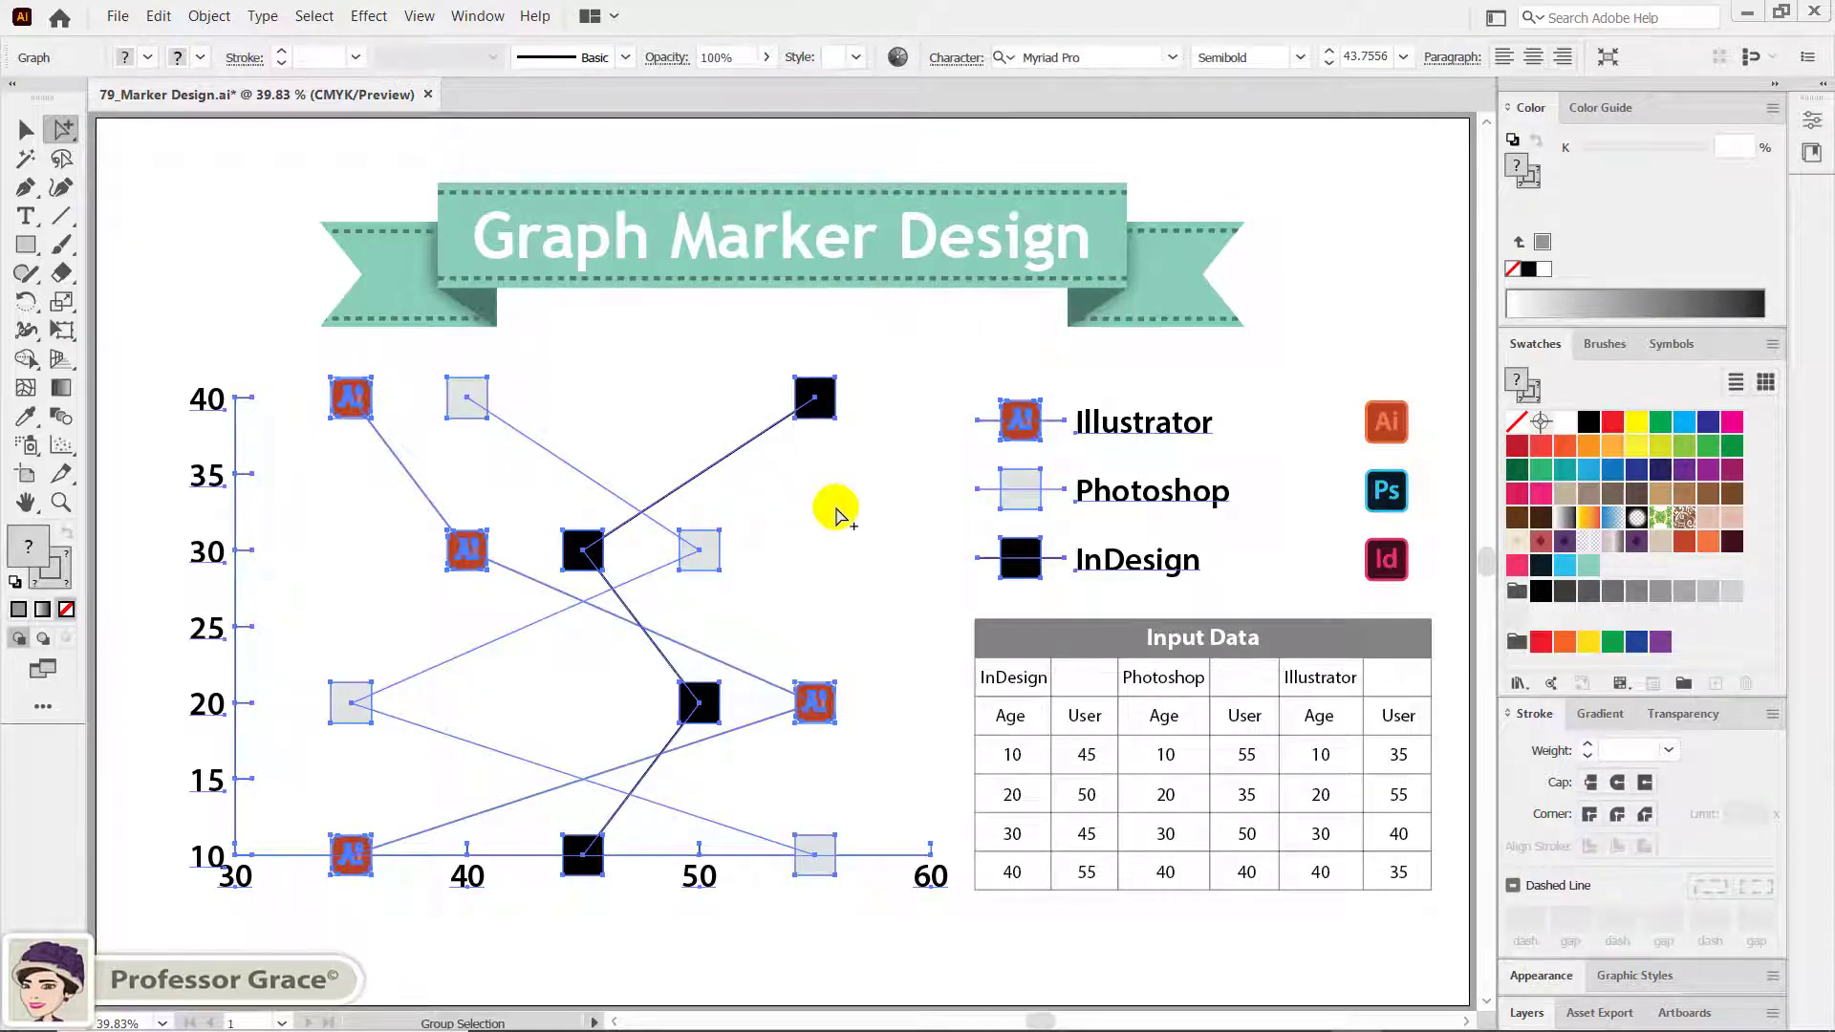
click(836, 508)
Group-select the Photoshop legend square and data points and apply the Photoshop graph marker design.
click(1023, 496)
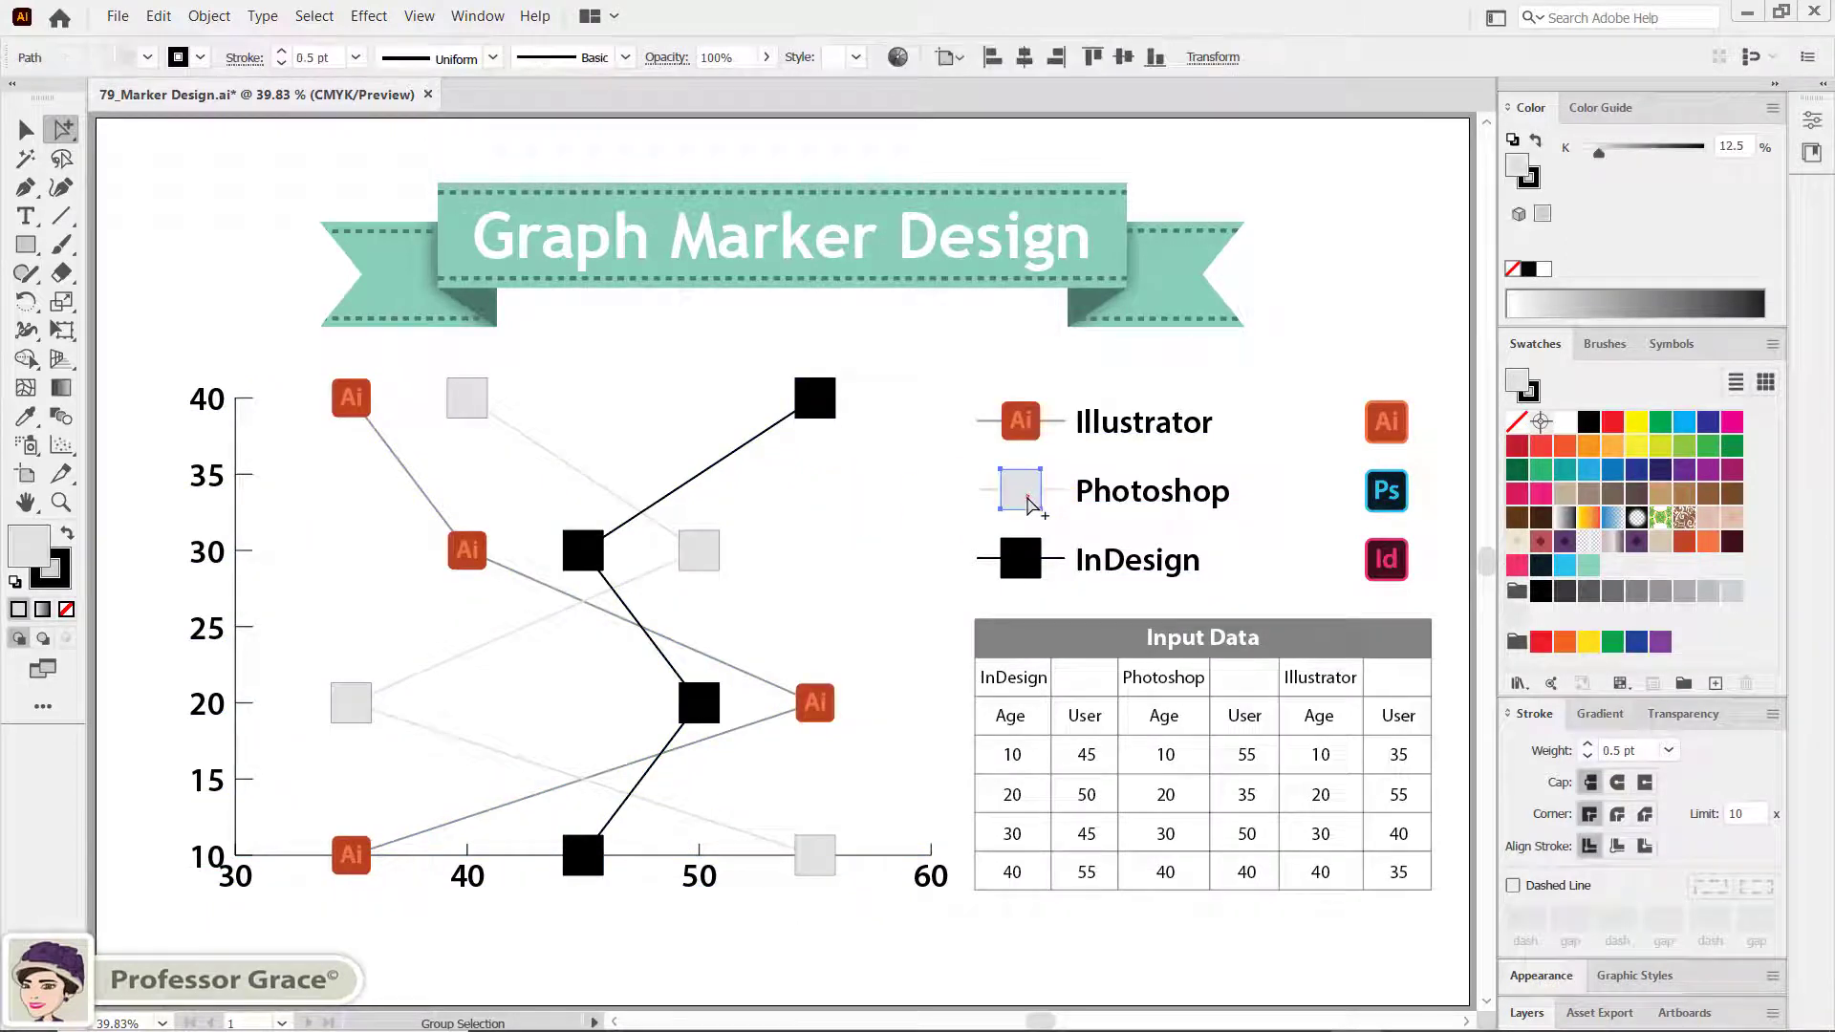
click(1026, 499)
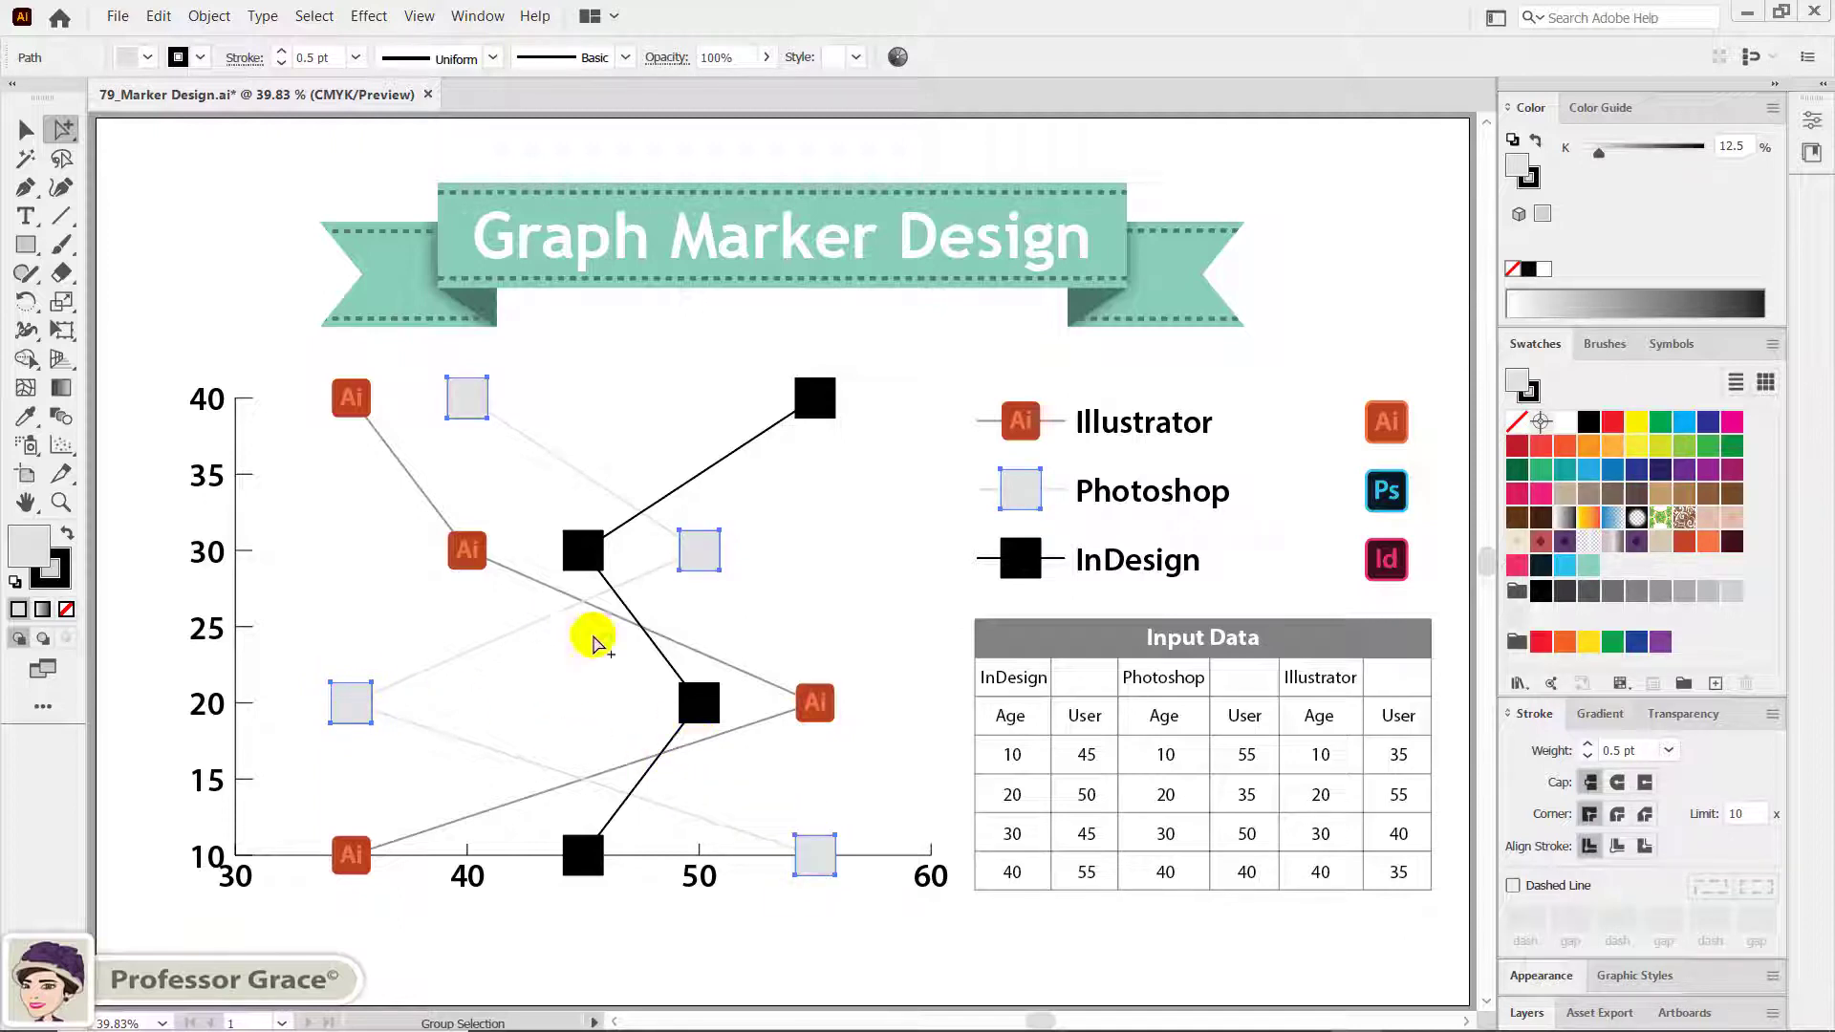
click(208, 16)
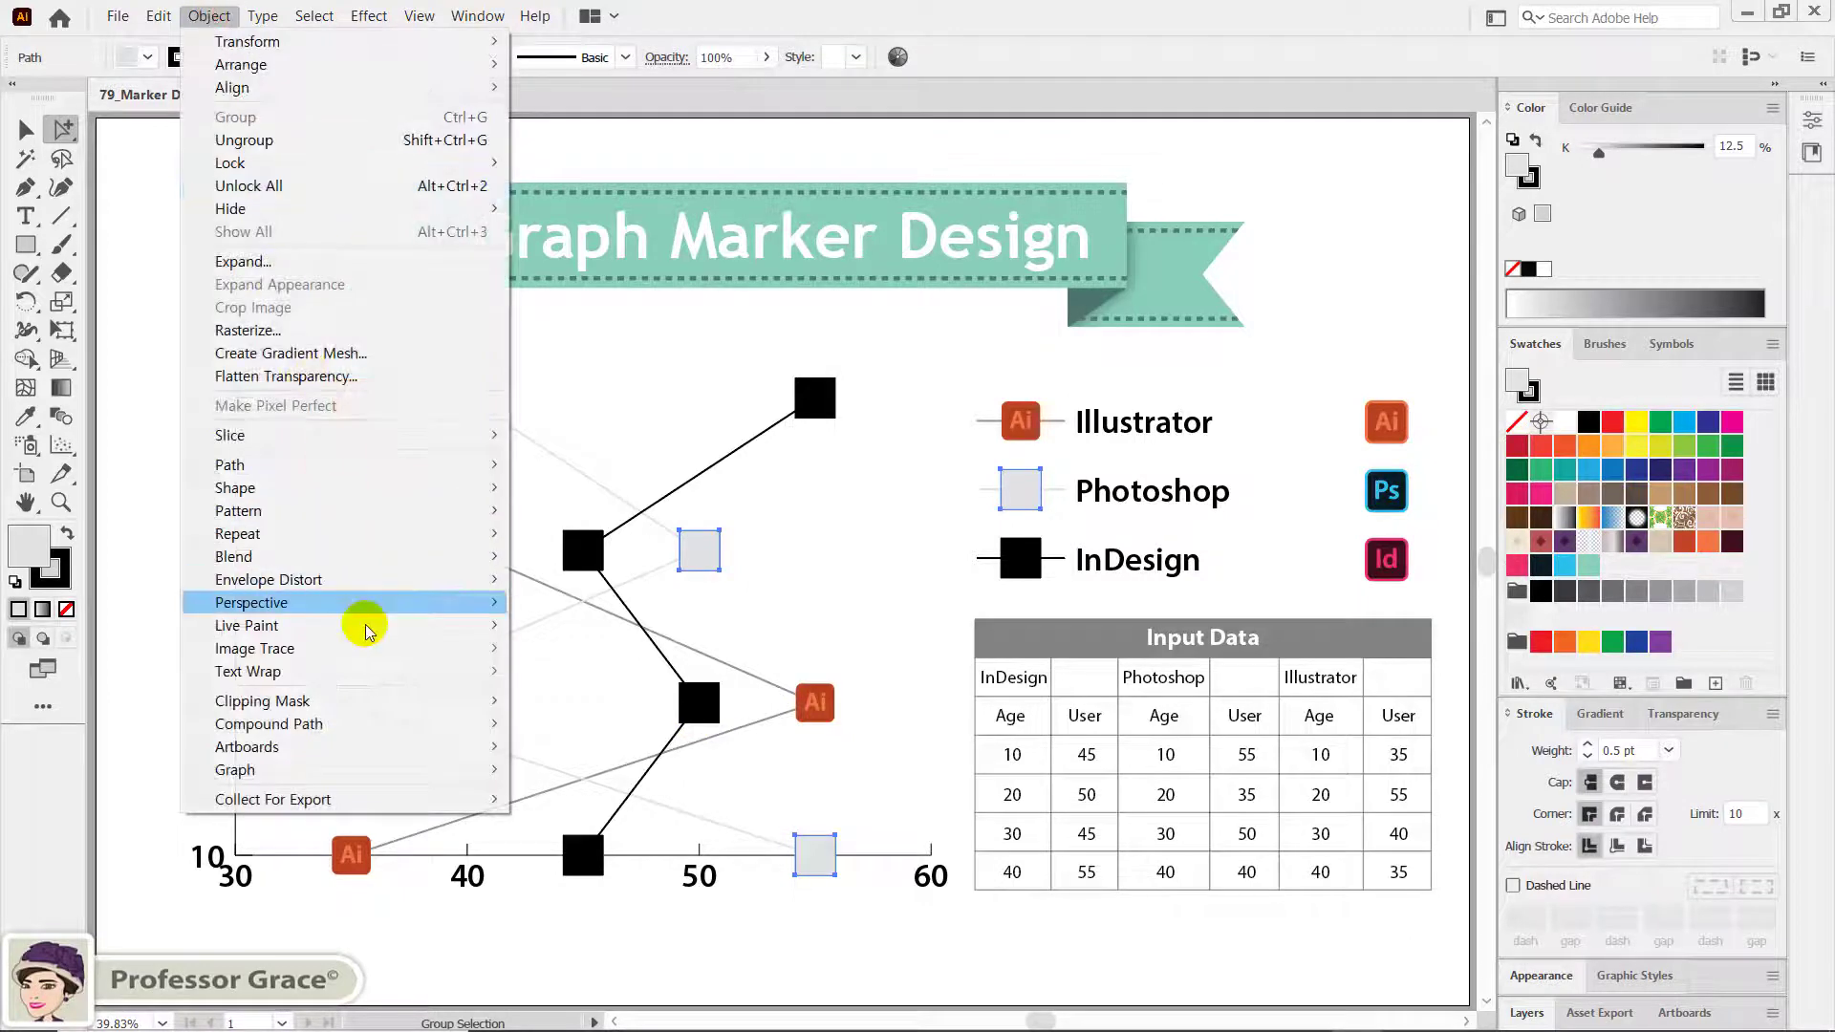
click(356, 767)
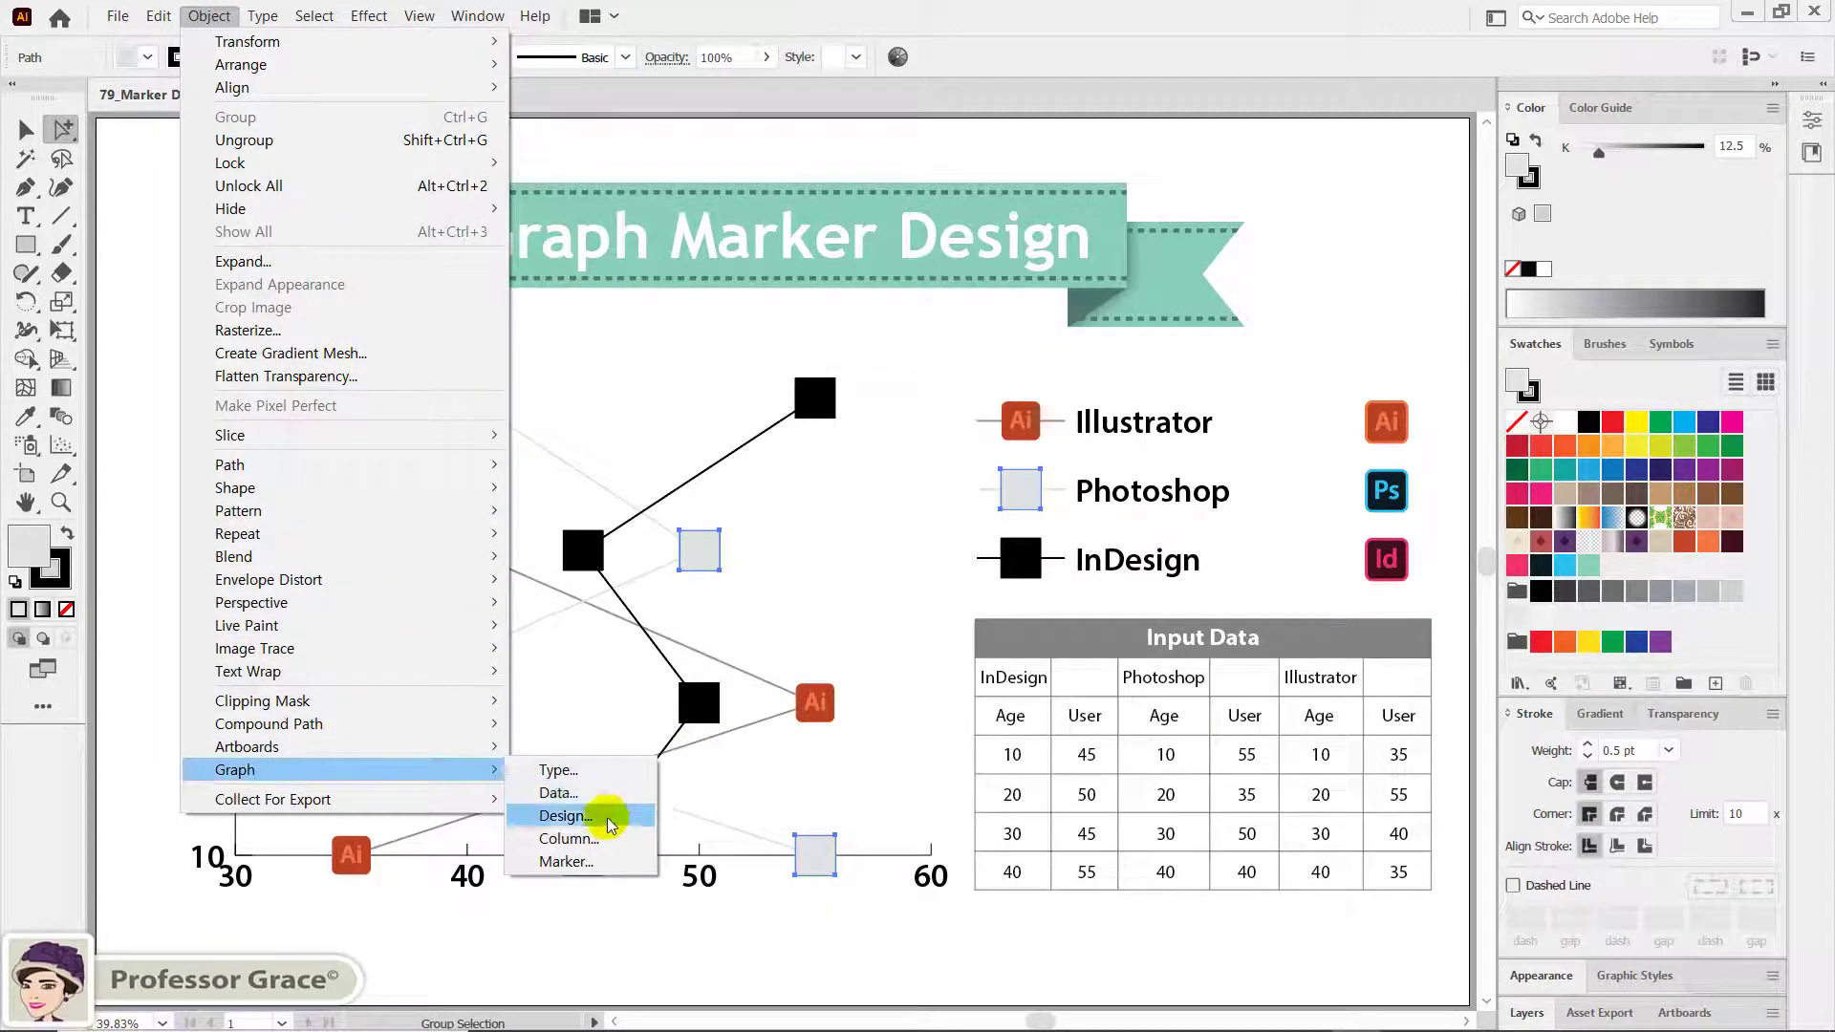
click(602, 862)
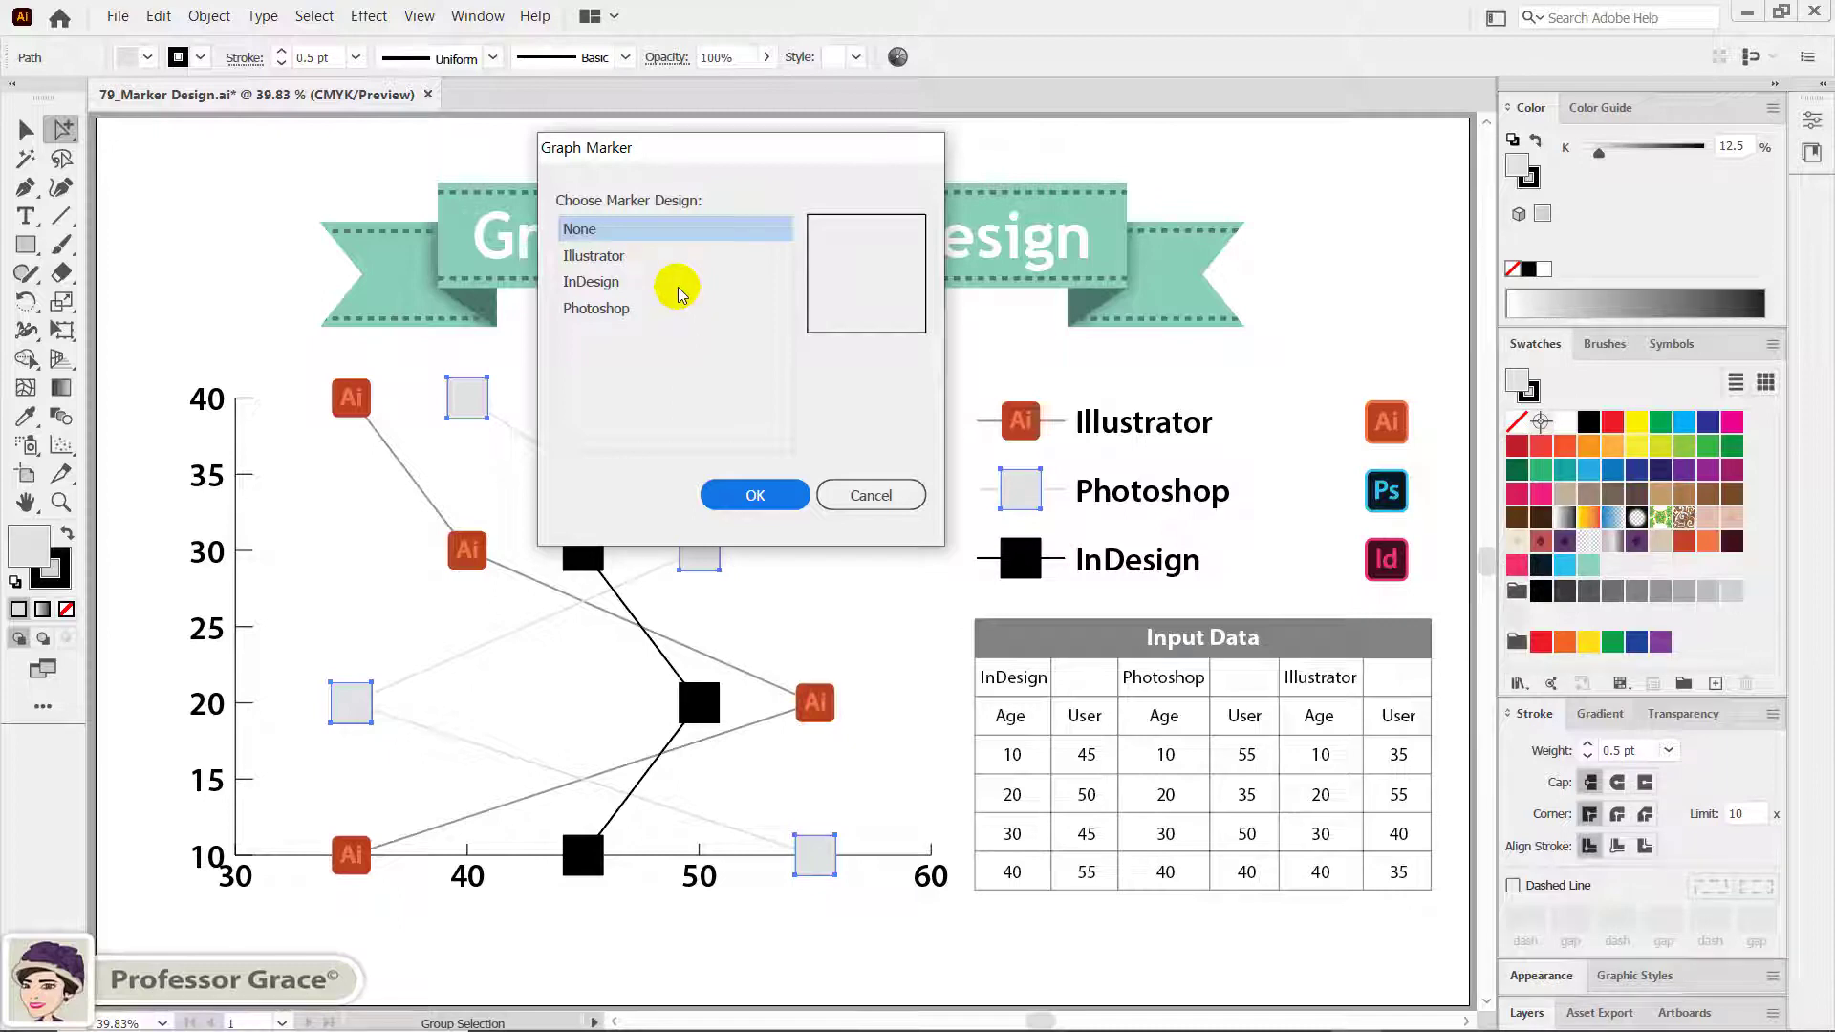
click(602, 307)
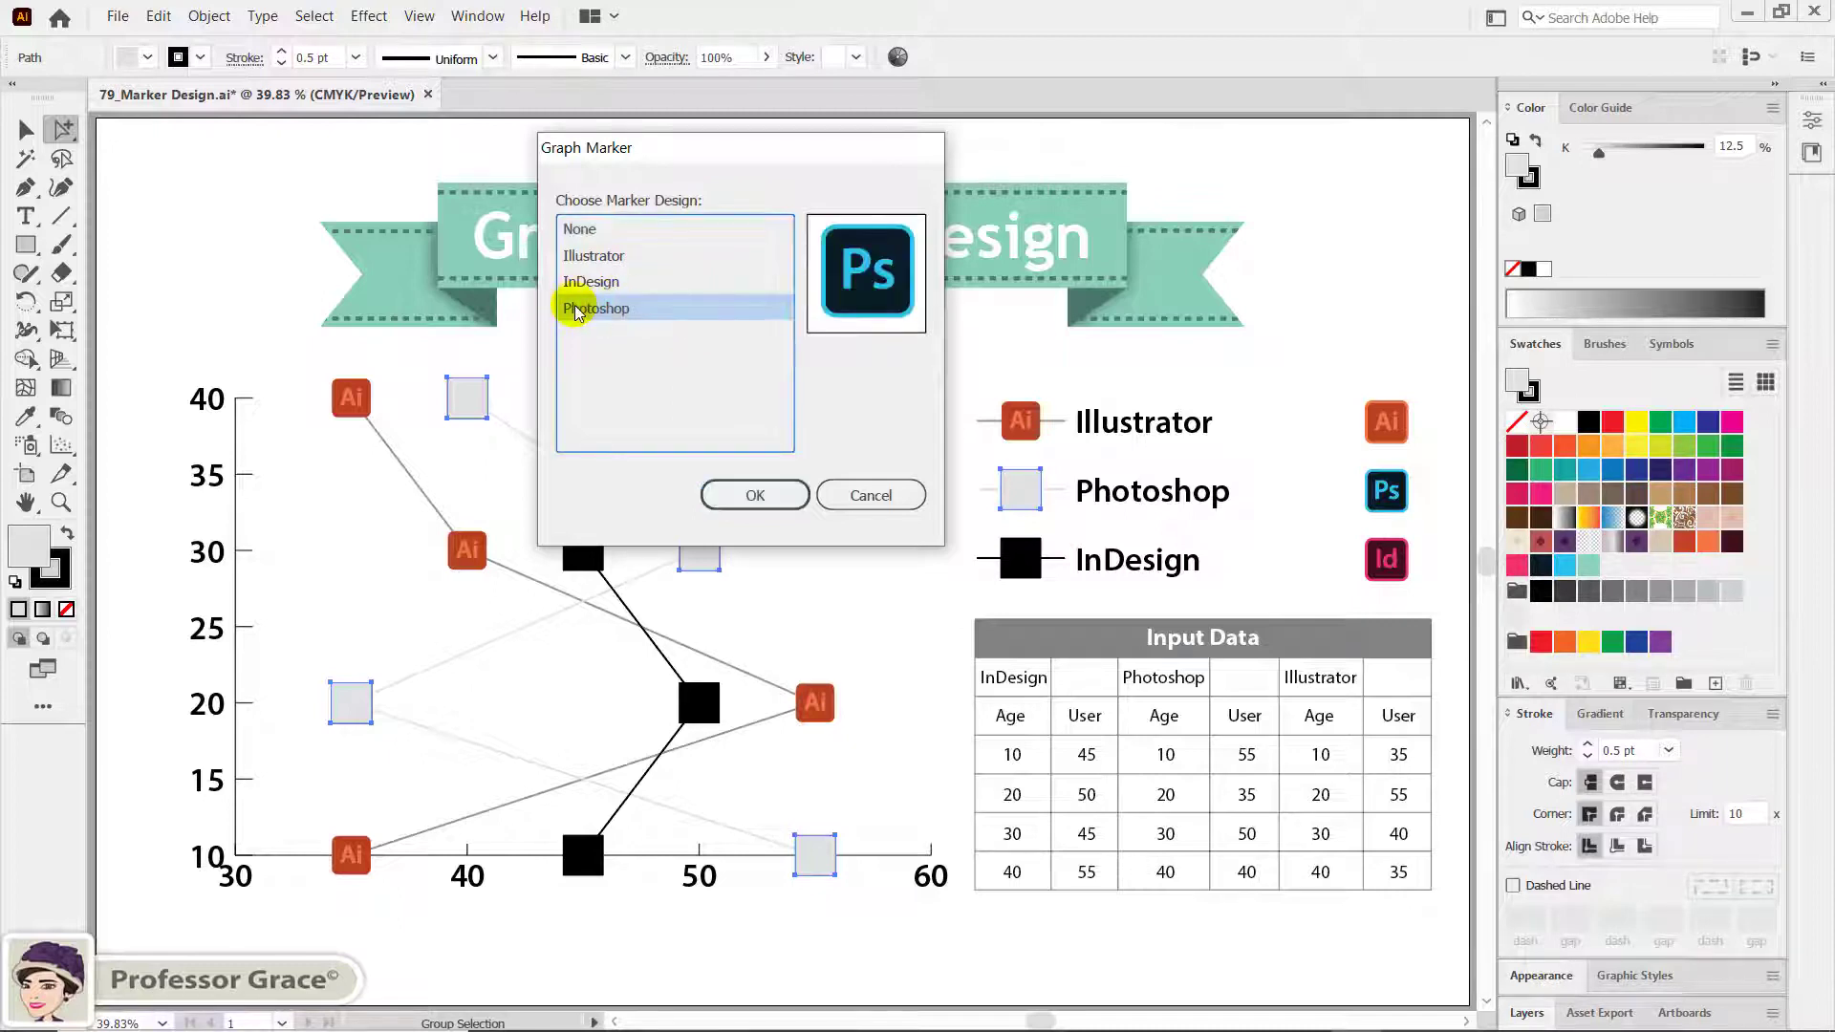
click(757, 497)
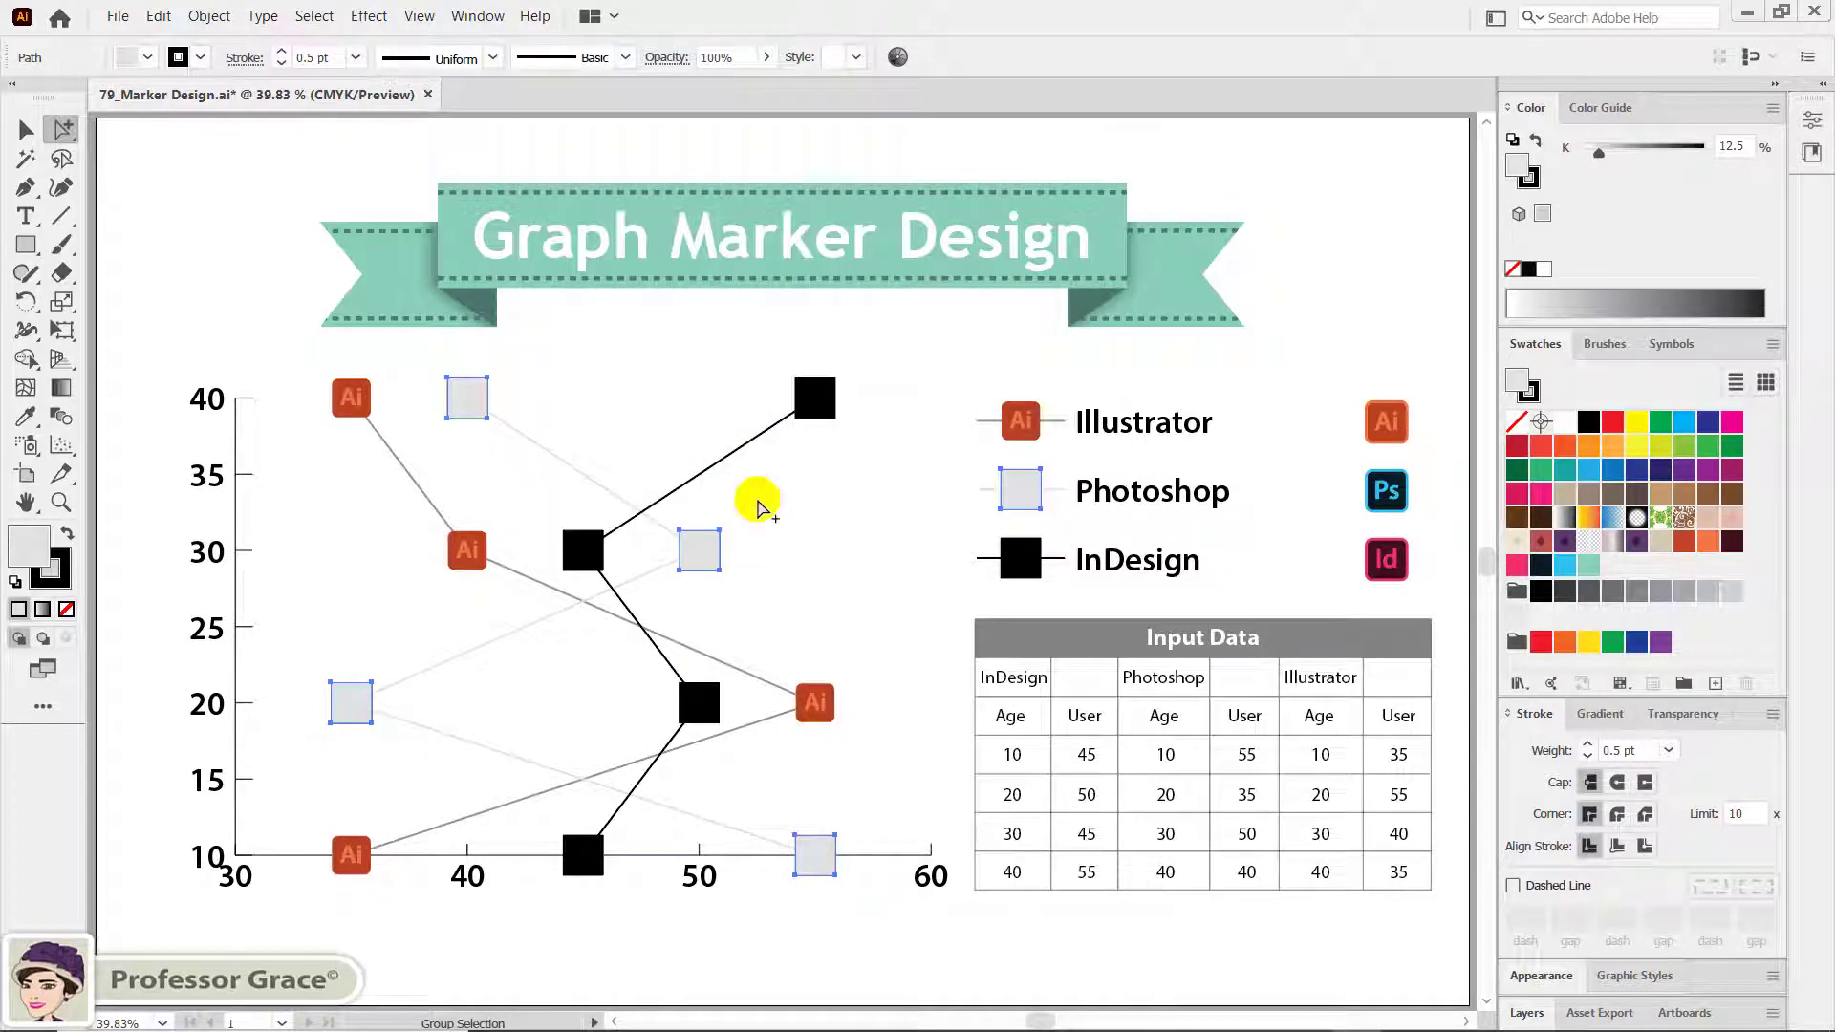
click(820, 541)
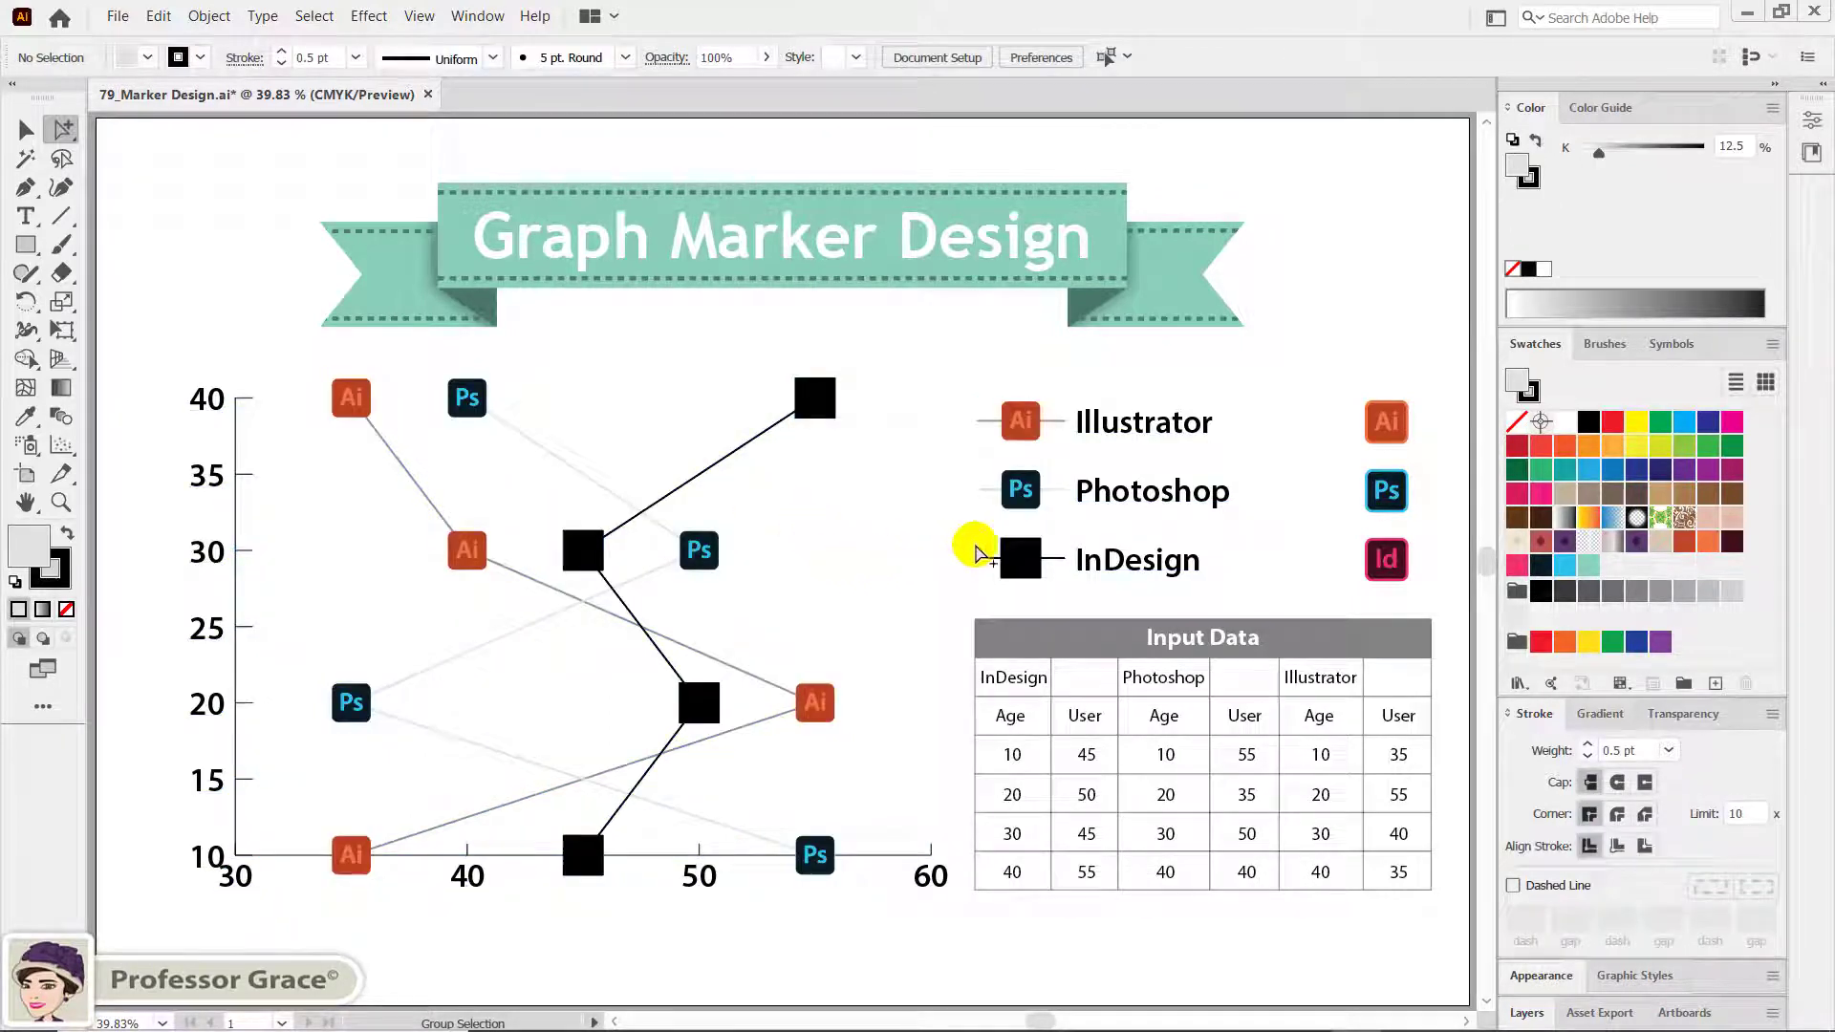
Group-select the InDesign legend square and data points and apply the InDesign graph marker design.
click(1023, 563)
click(1022, 564)
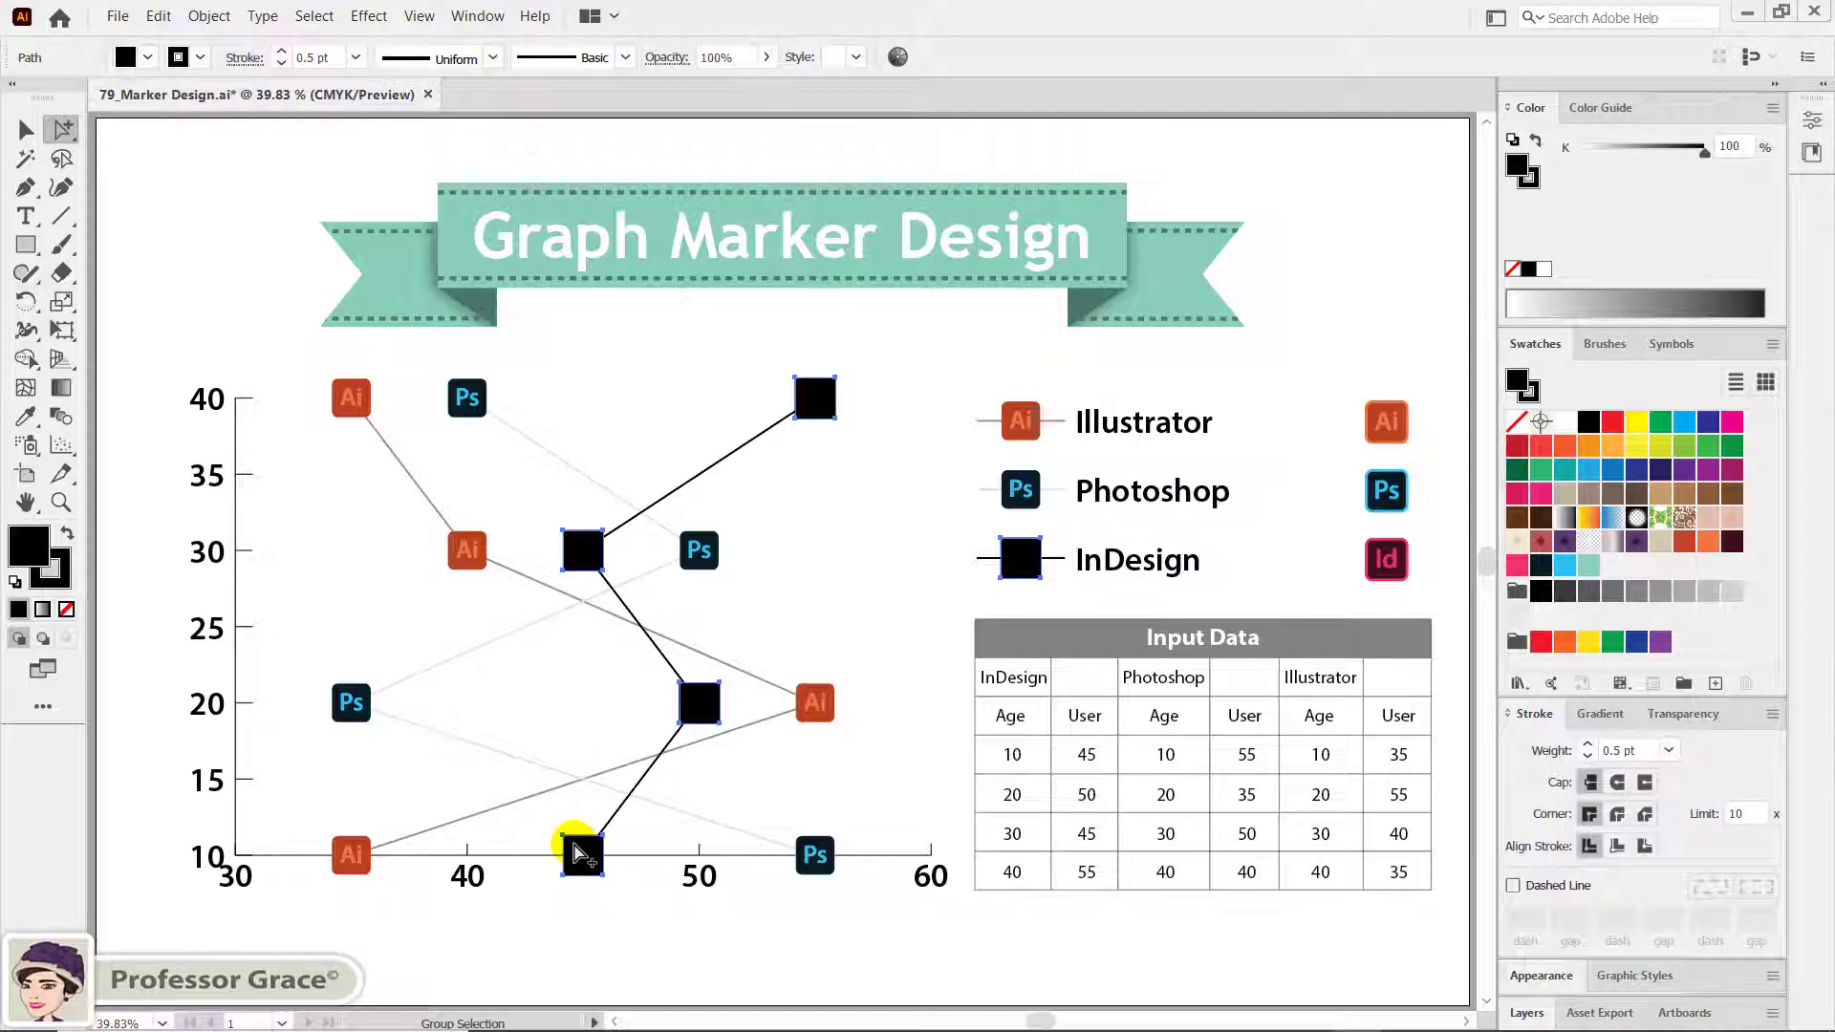
click(209, 16)
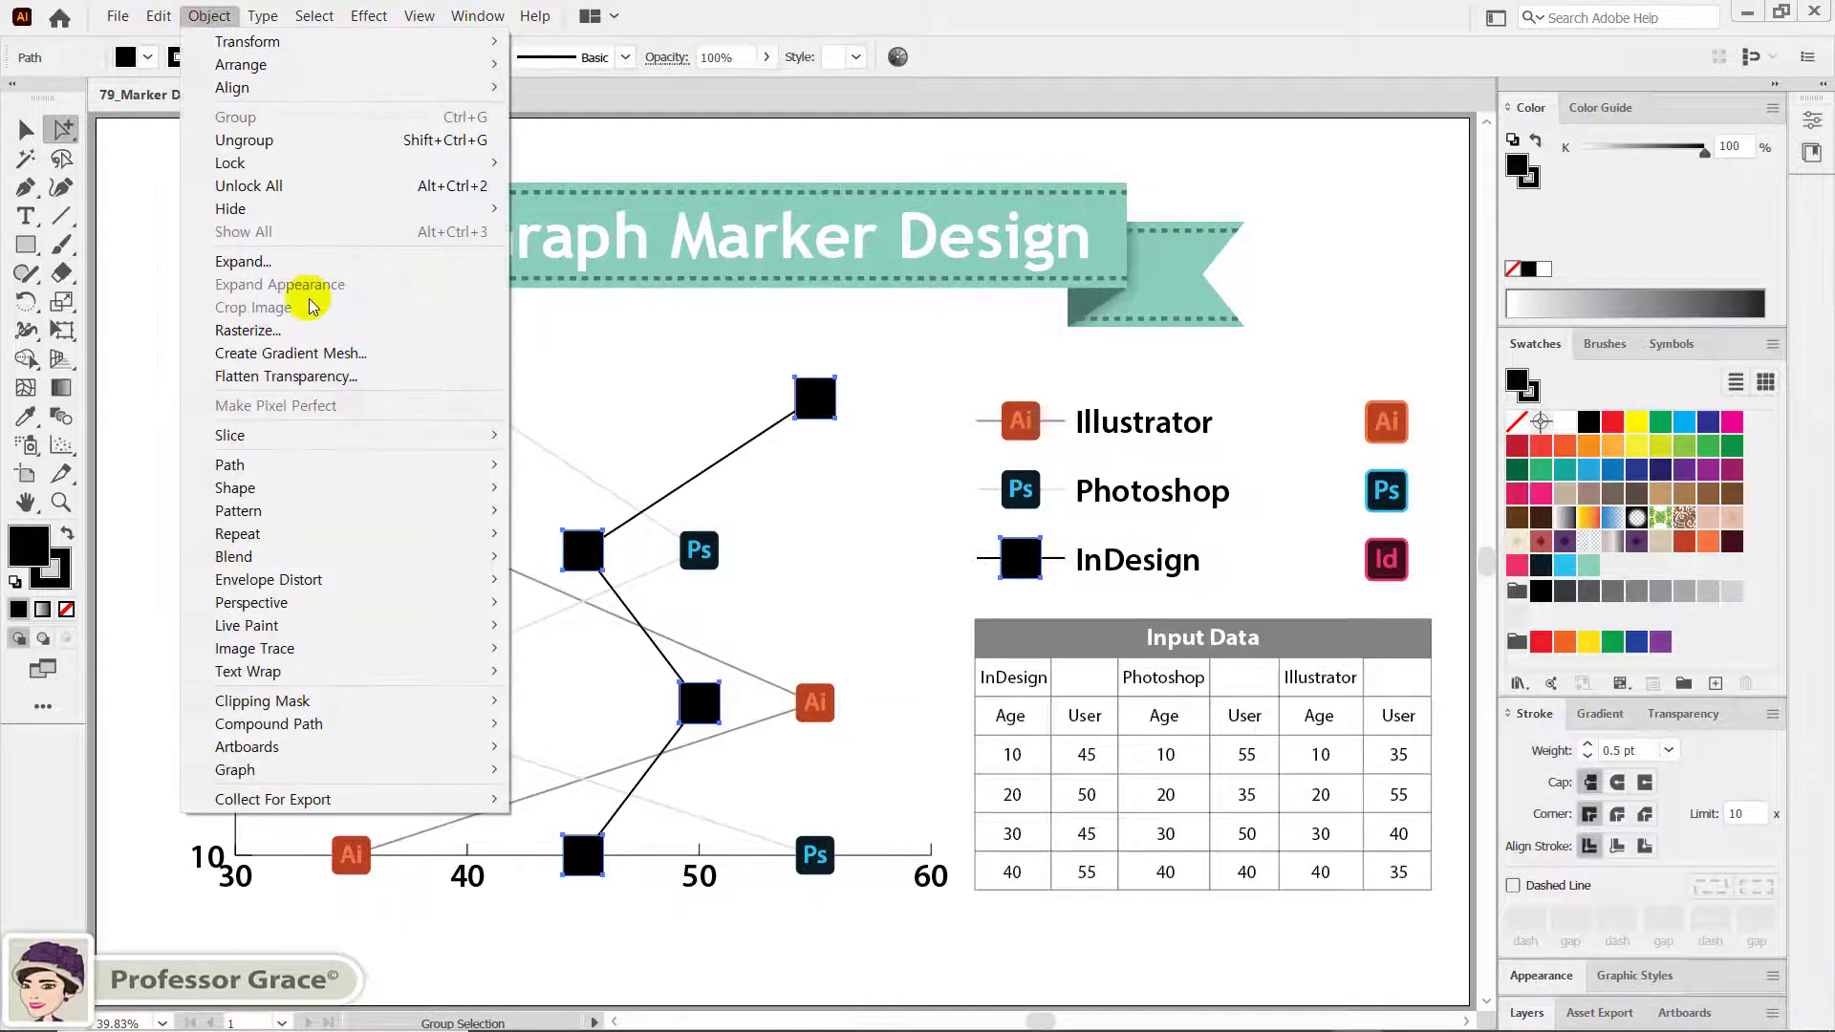
mouse_move(346, 768)
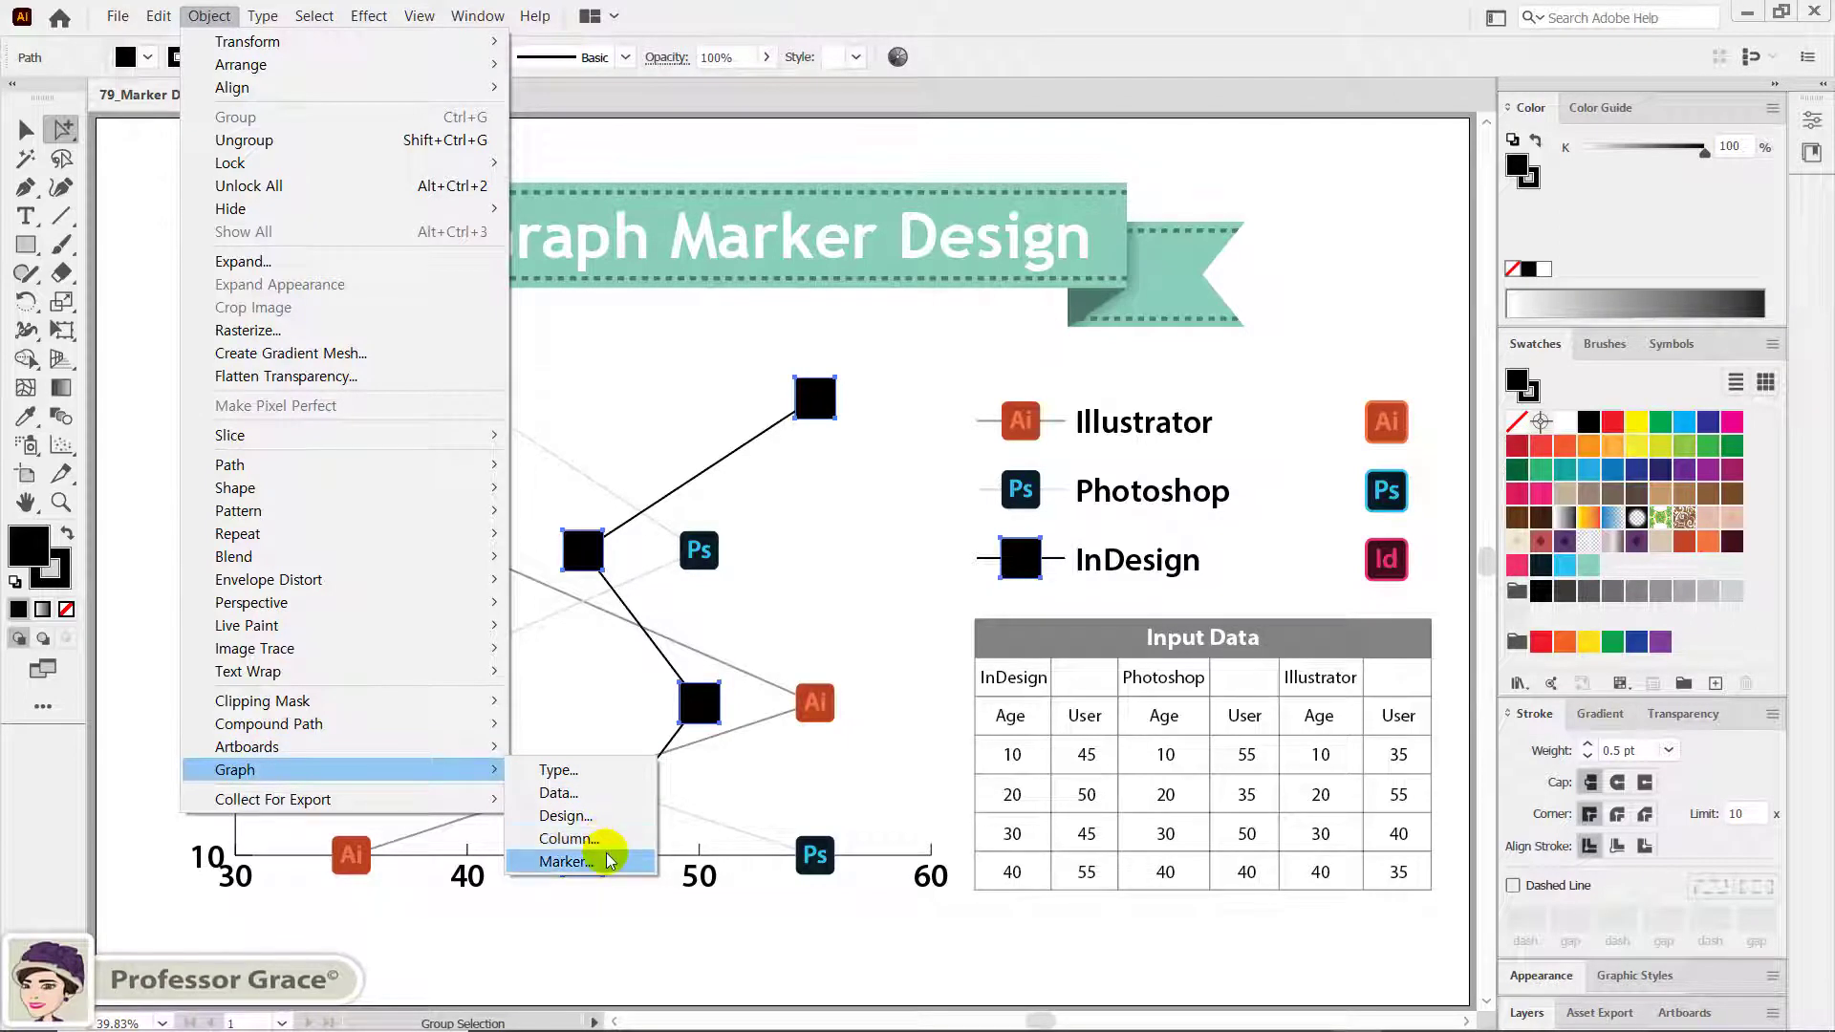
click(566, 862)
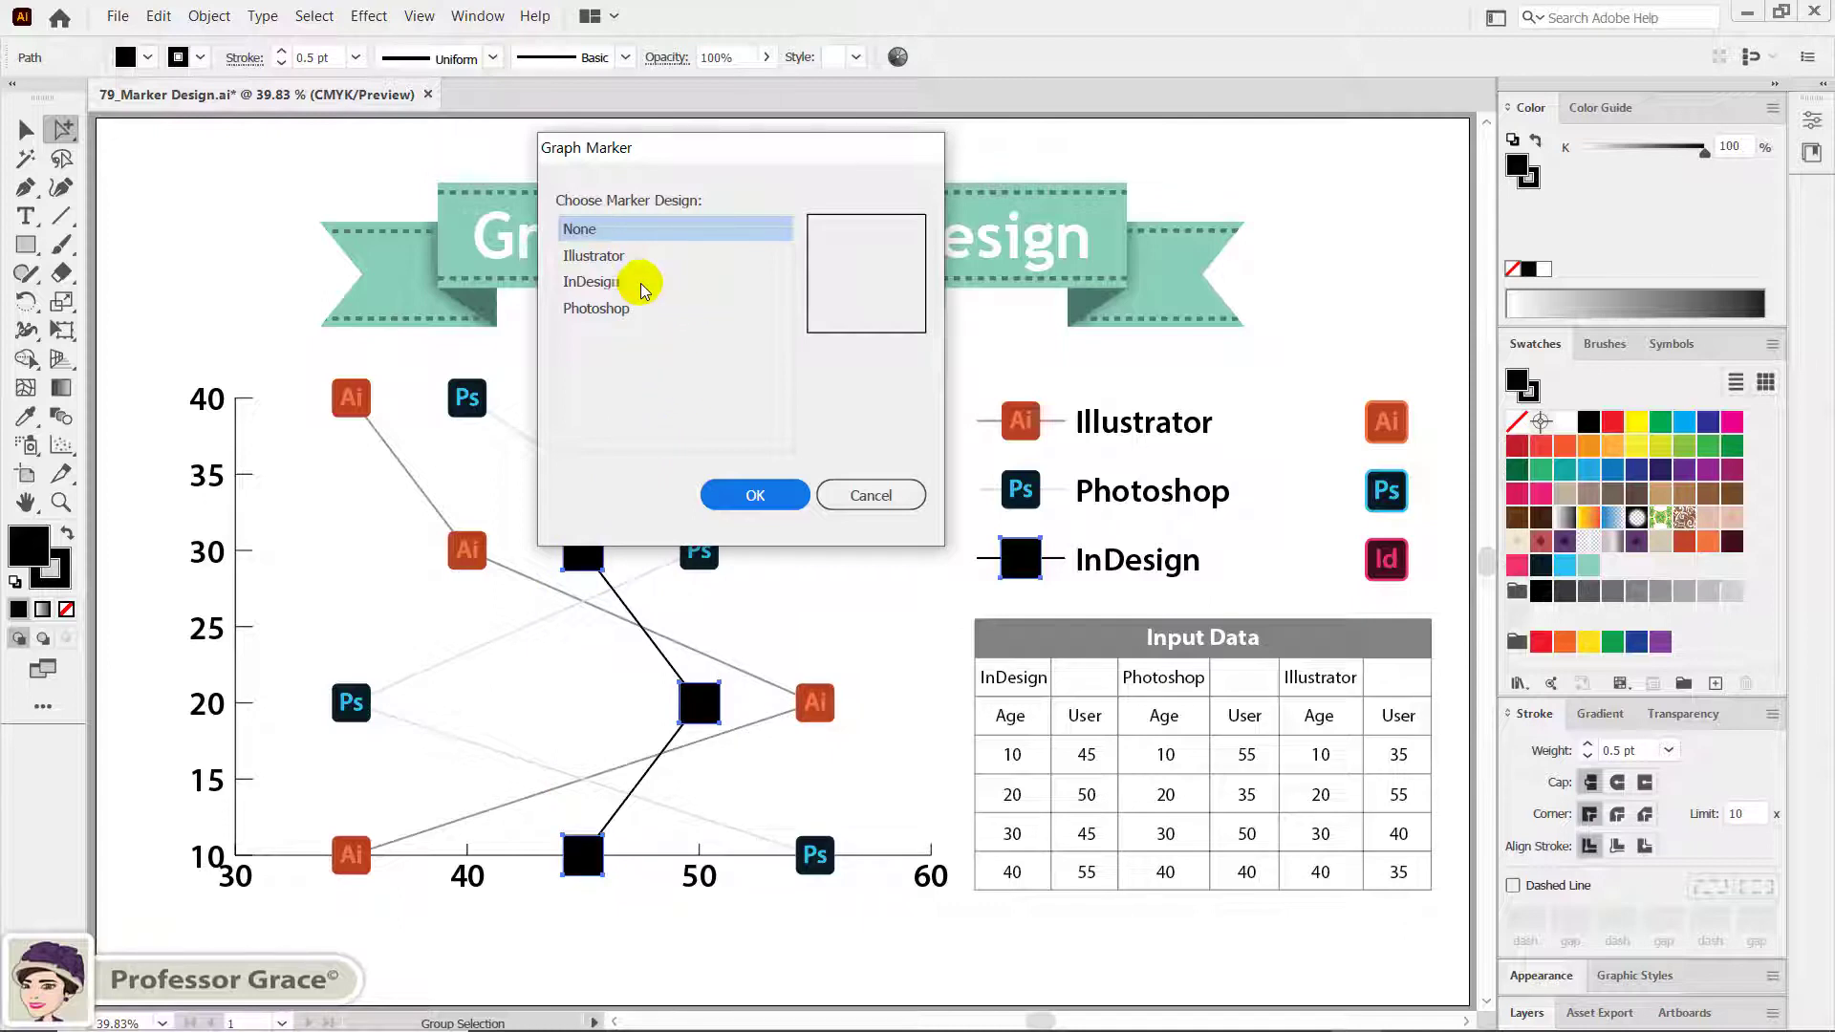
click(591, 283)
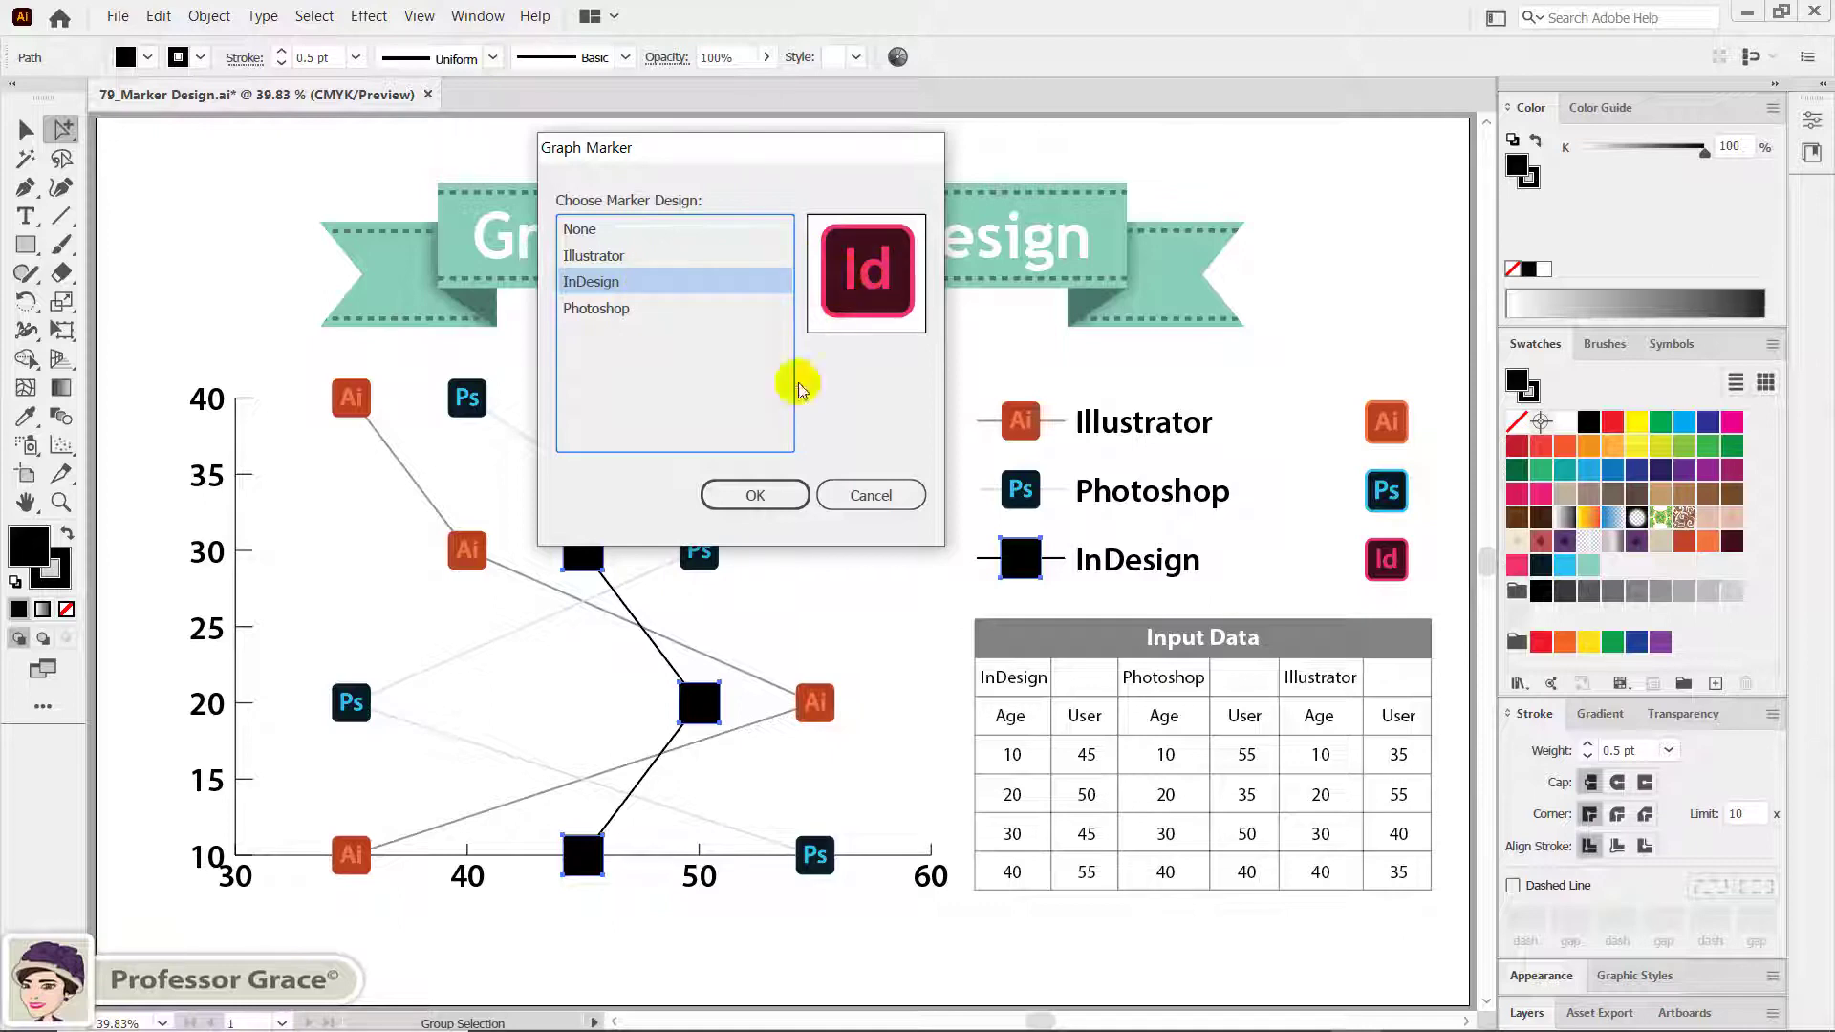
click(753, 496)
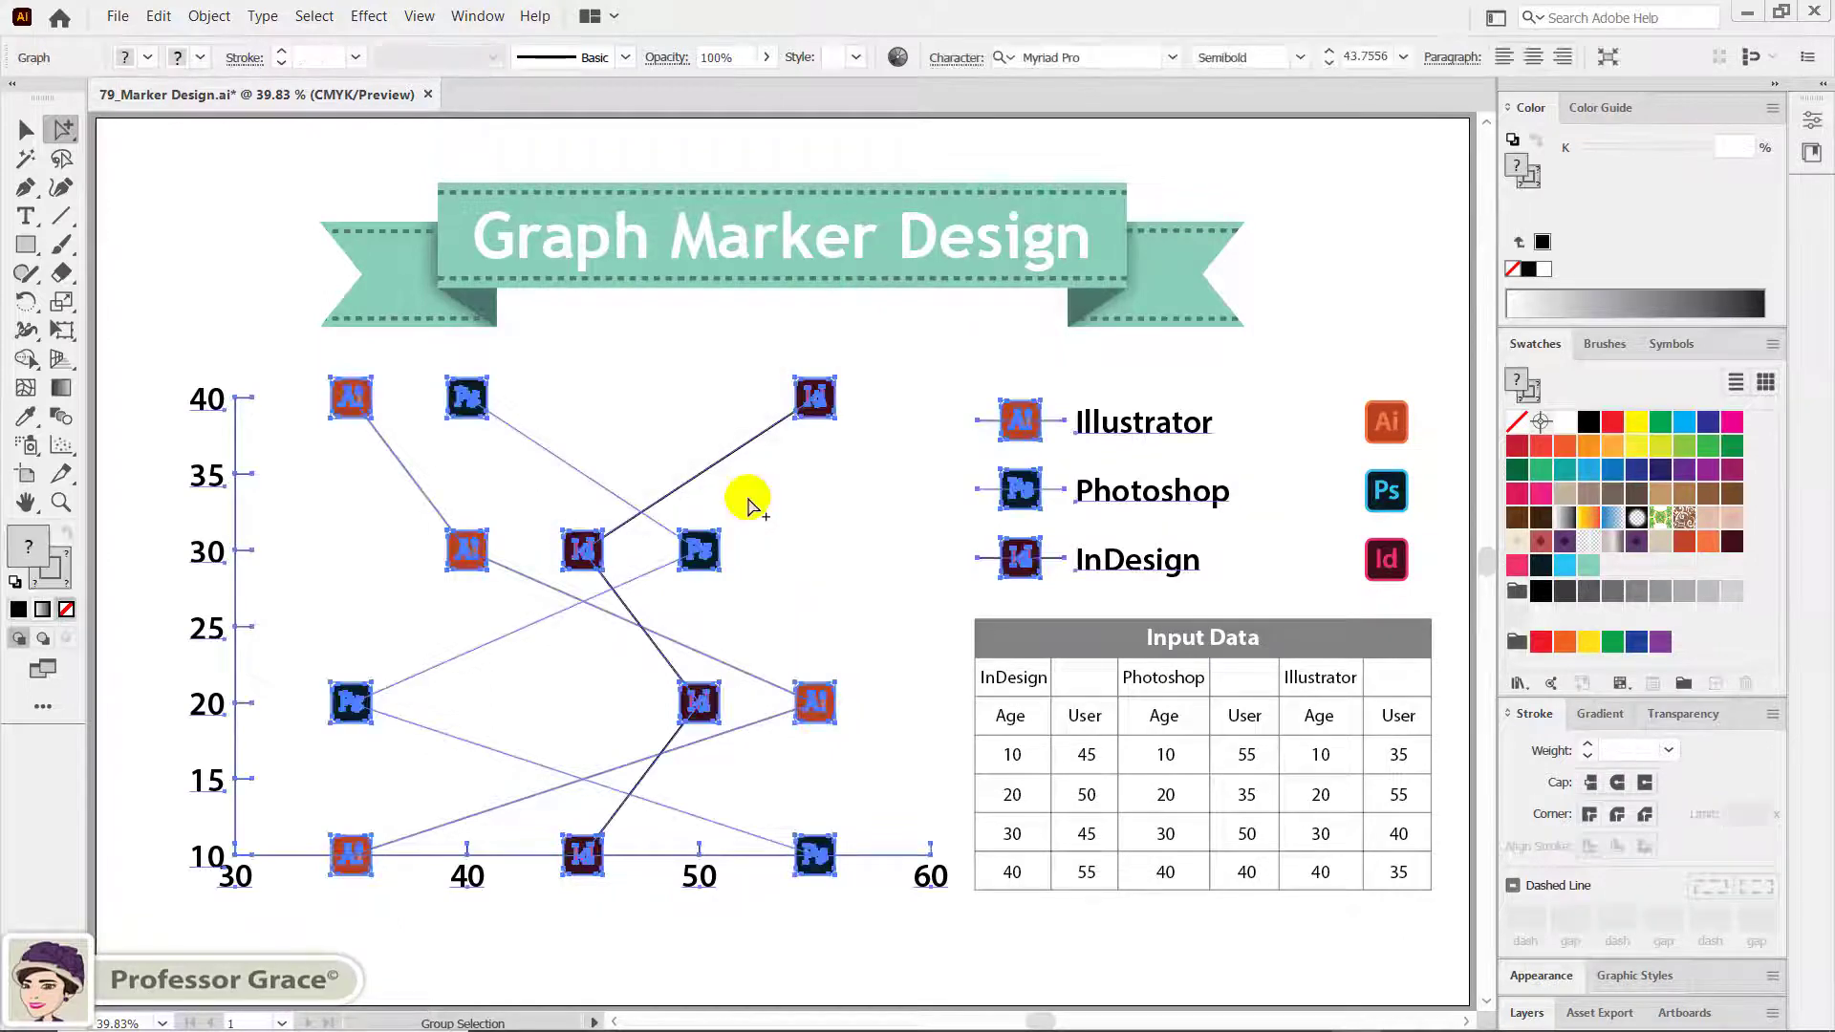
click(834, 578)
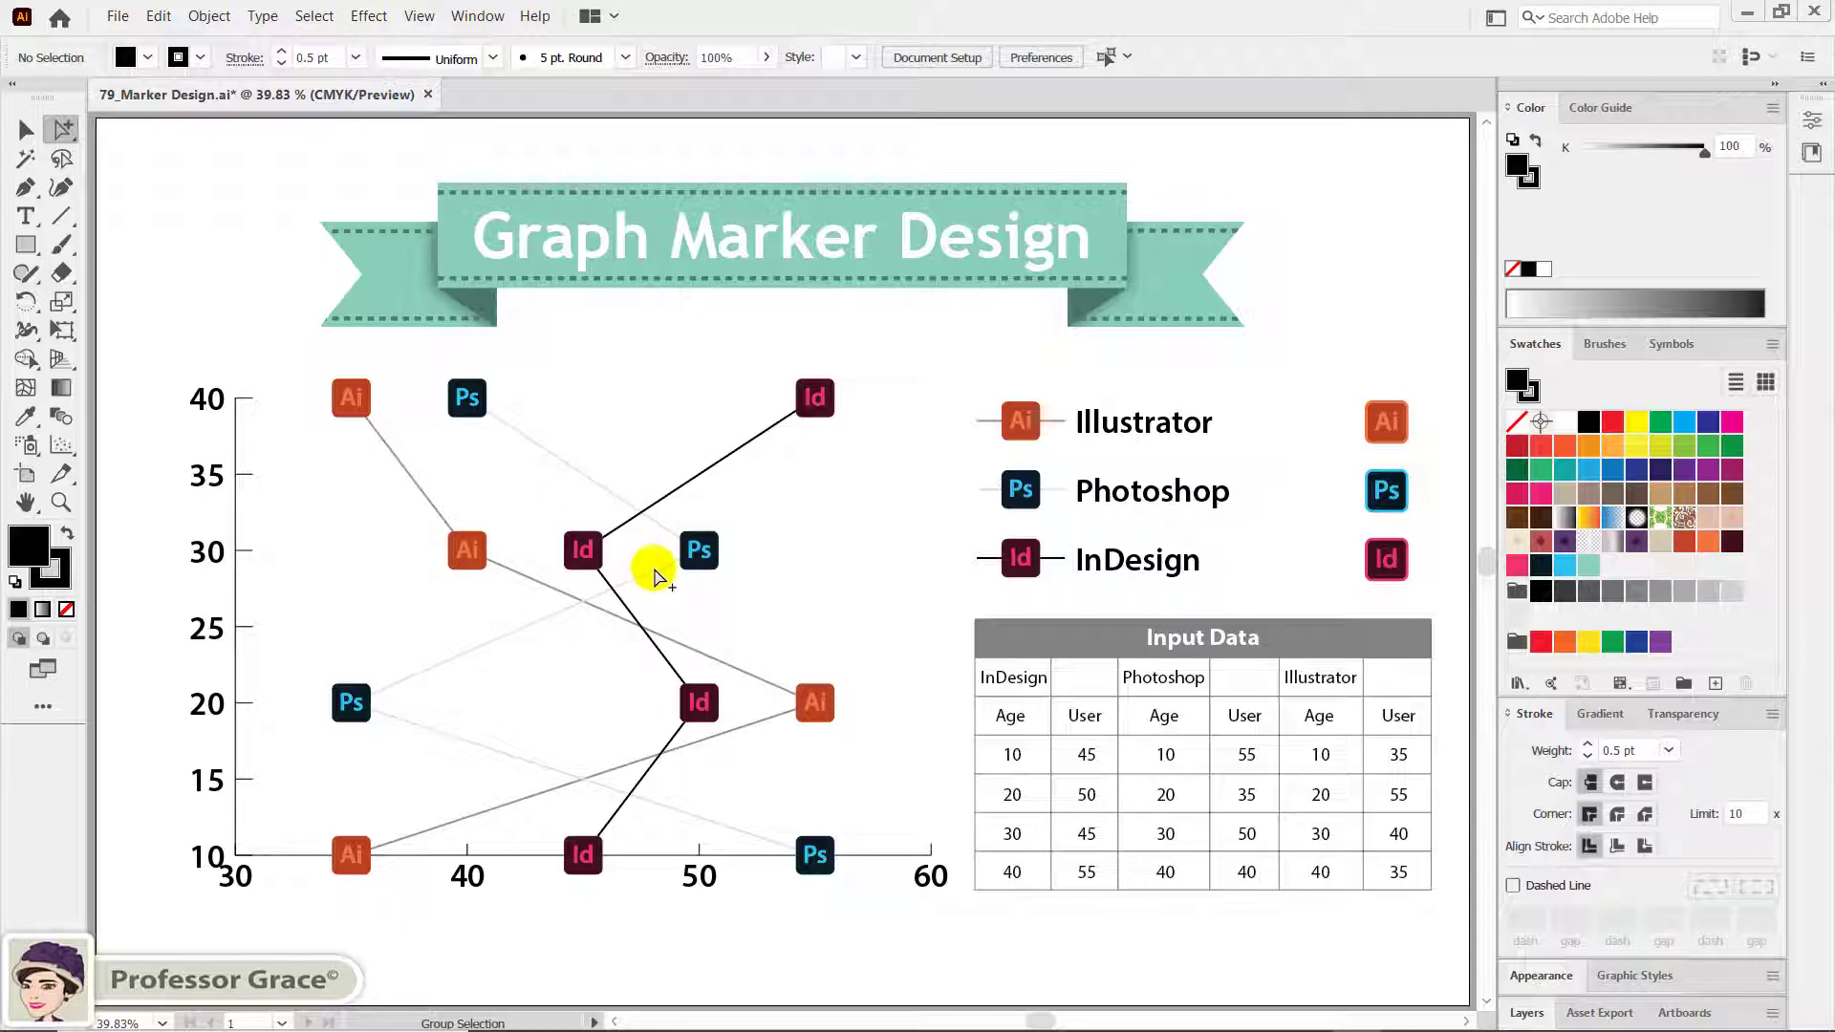
Select the Ps marker at 50, 30 and make its outline colour the active one.
click(708, 574)
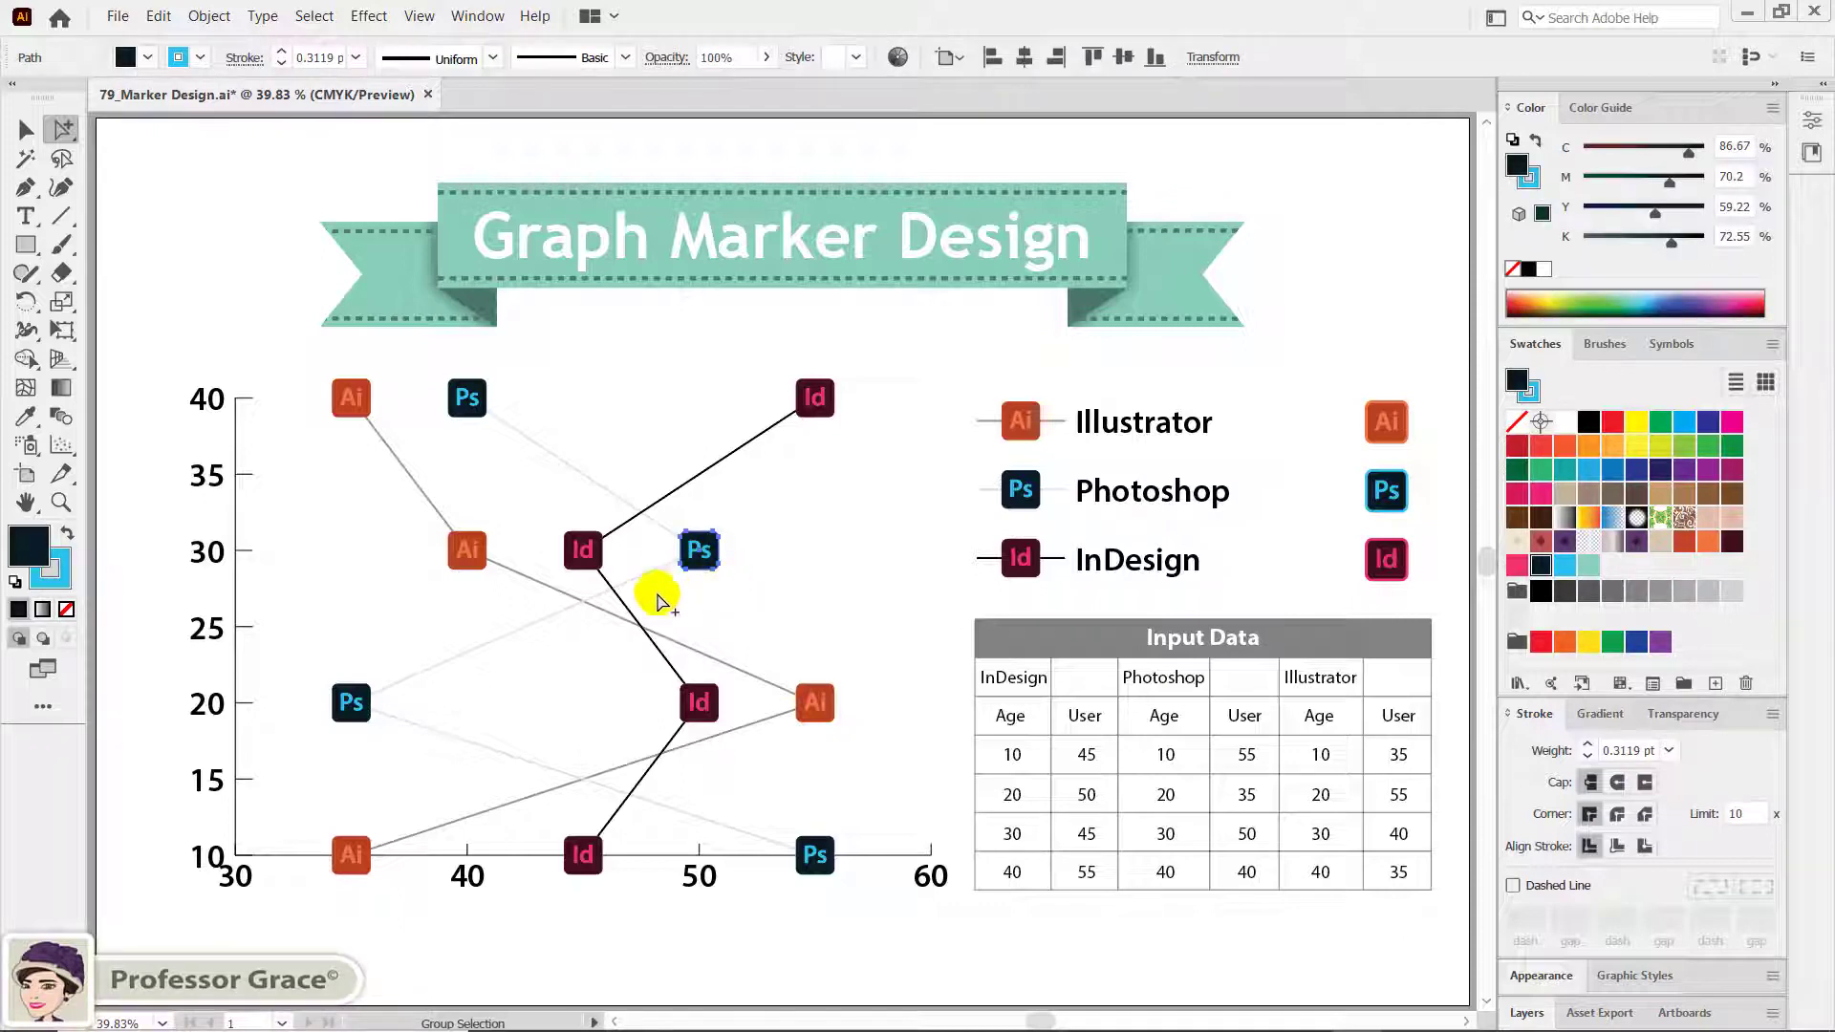
click(58, 574)
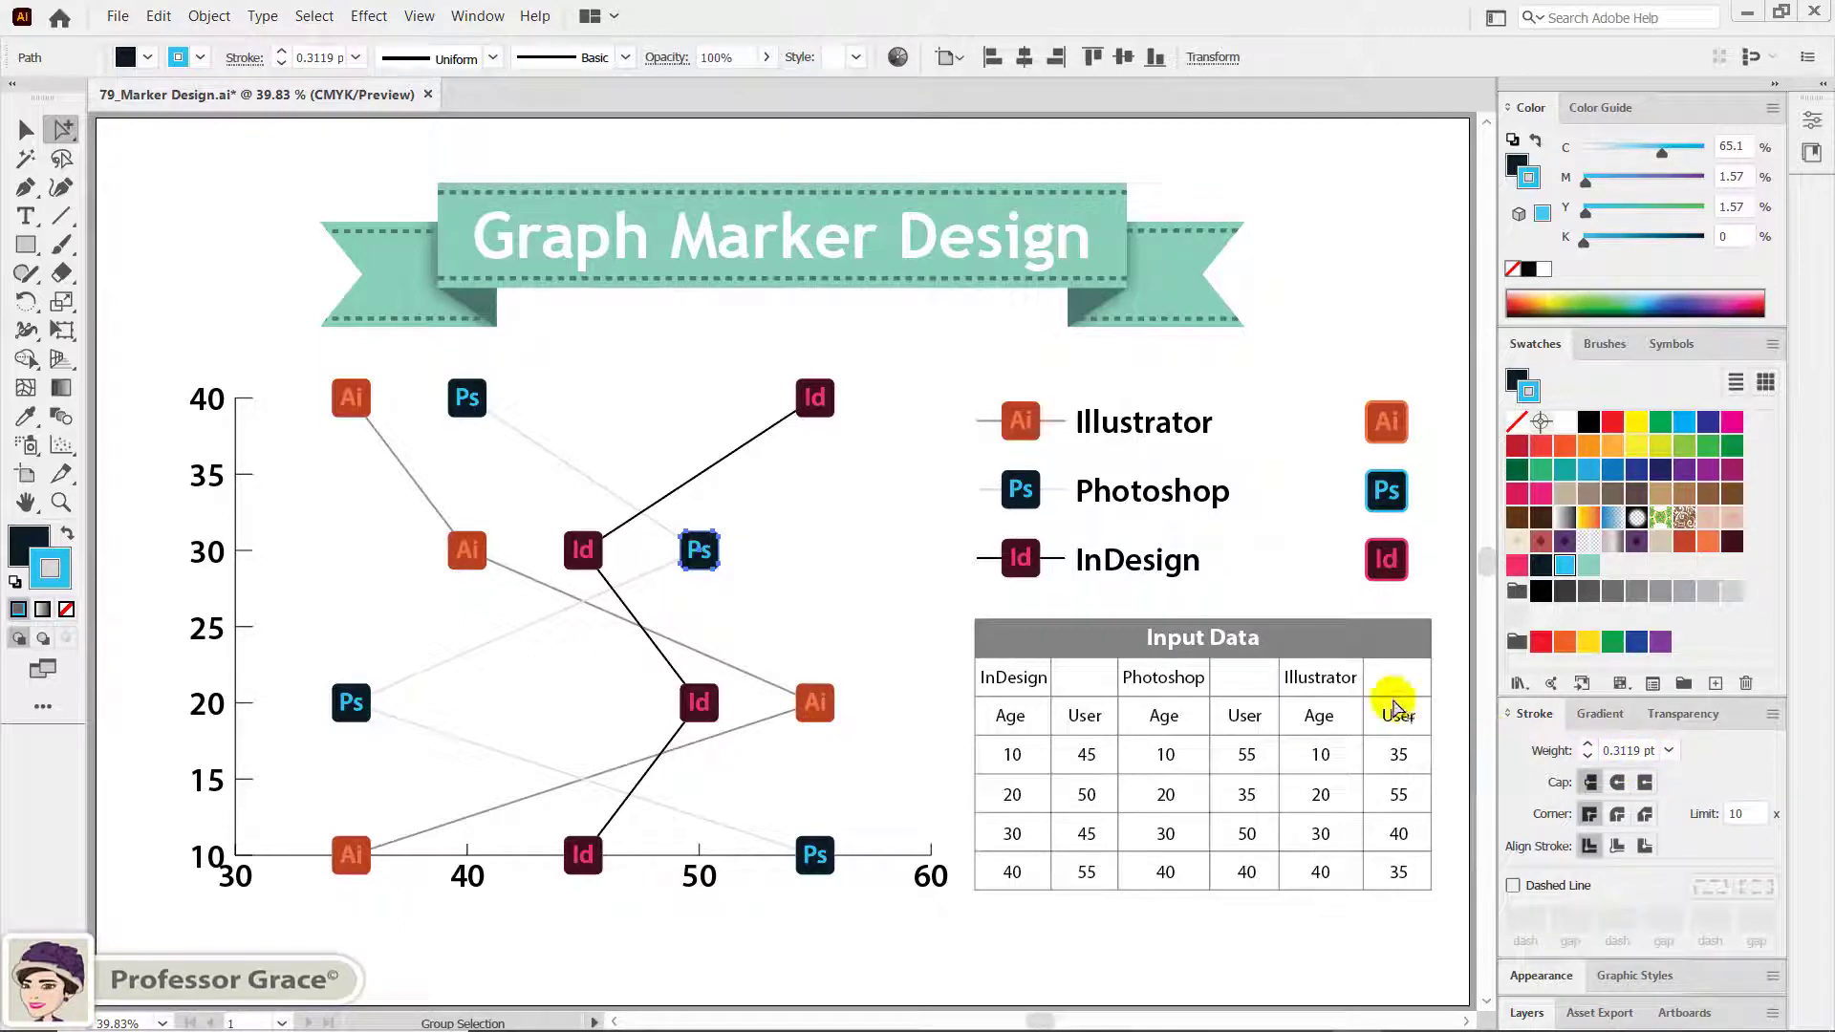
click(844, 574)
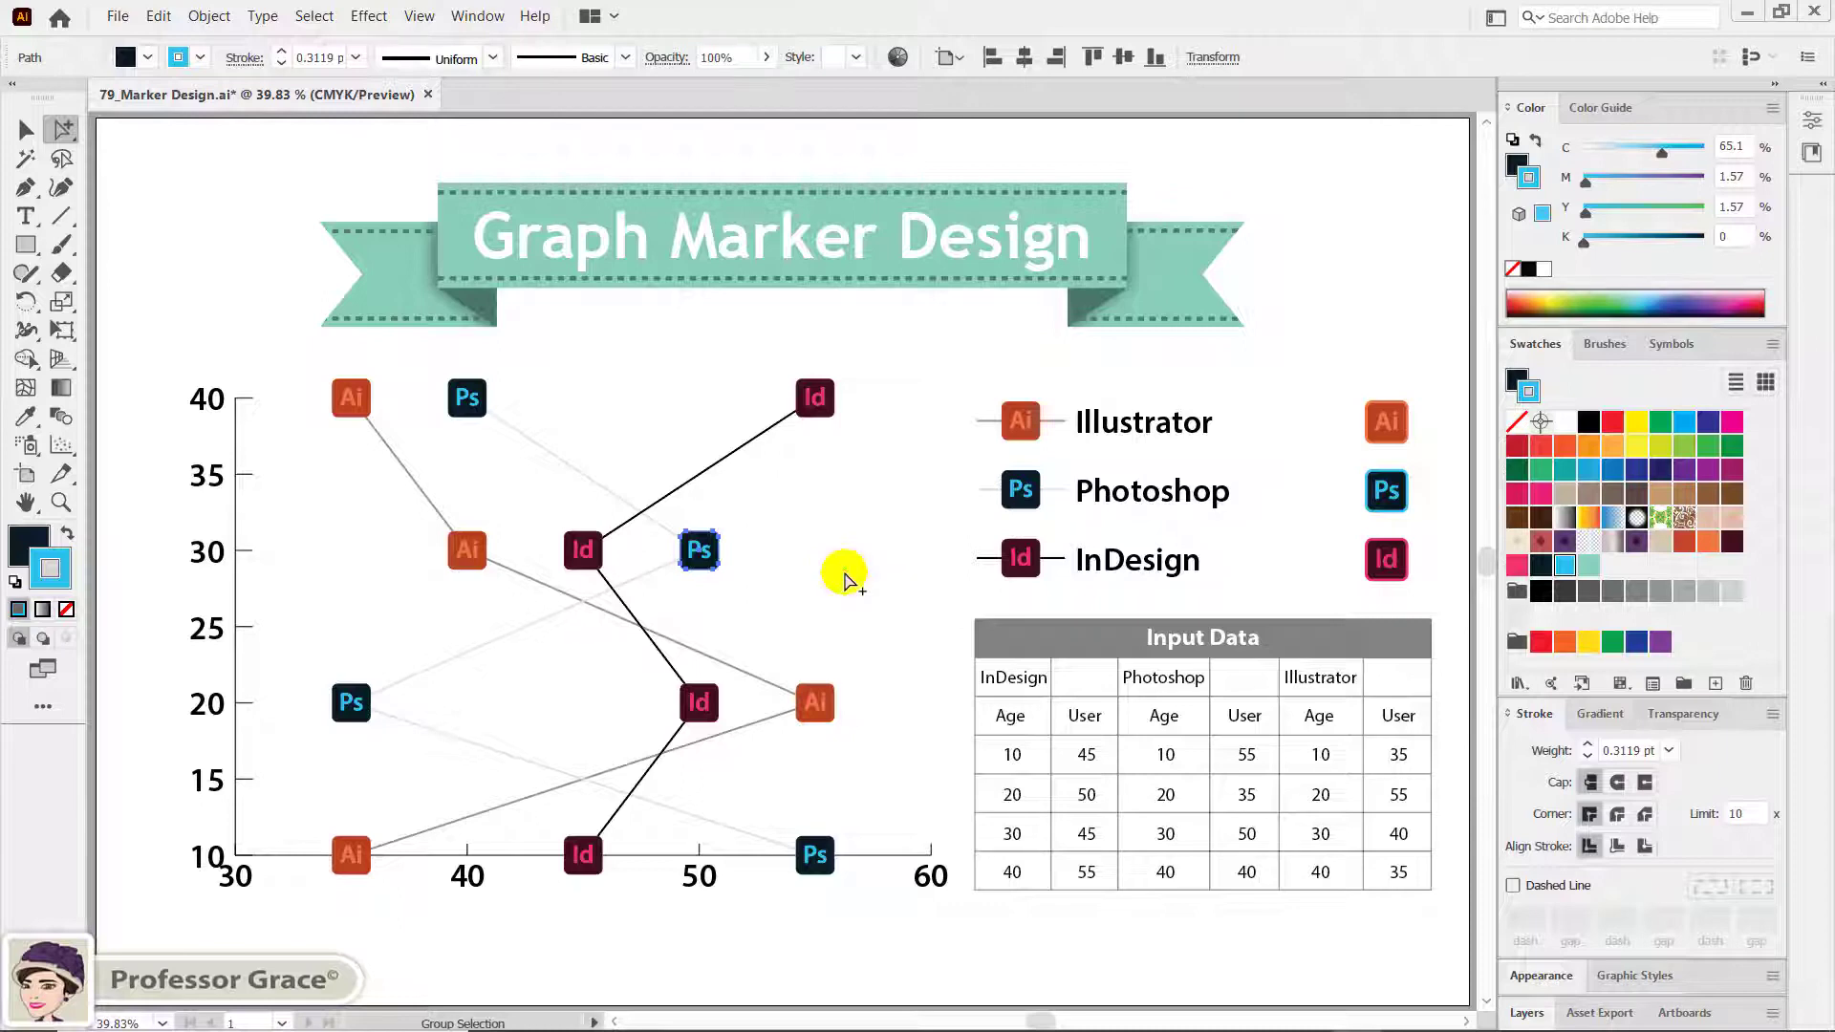
Set the stroke weight of every logo marker in chart and legend to 3 pt.
click(1014, 443)
click(1011, 442)
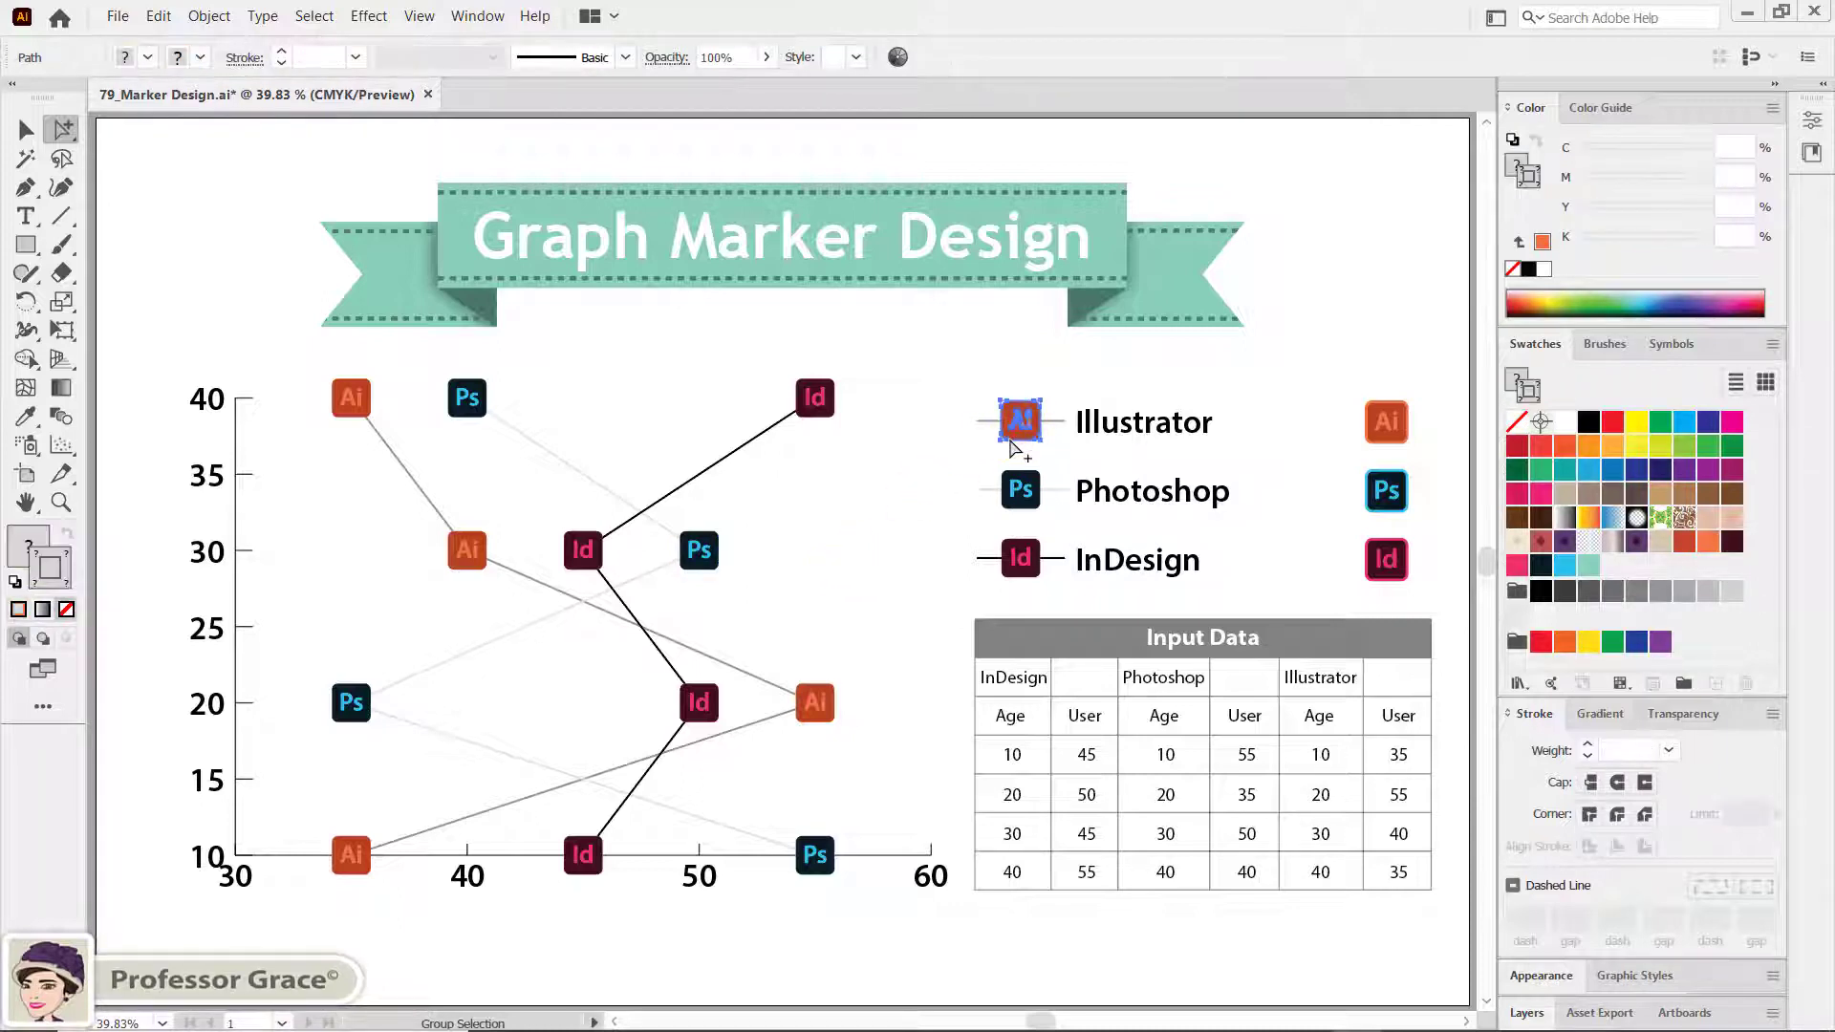
click(1011, 441)
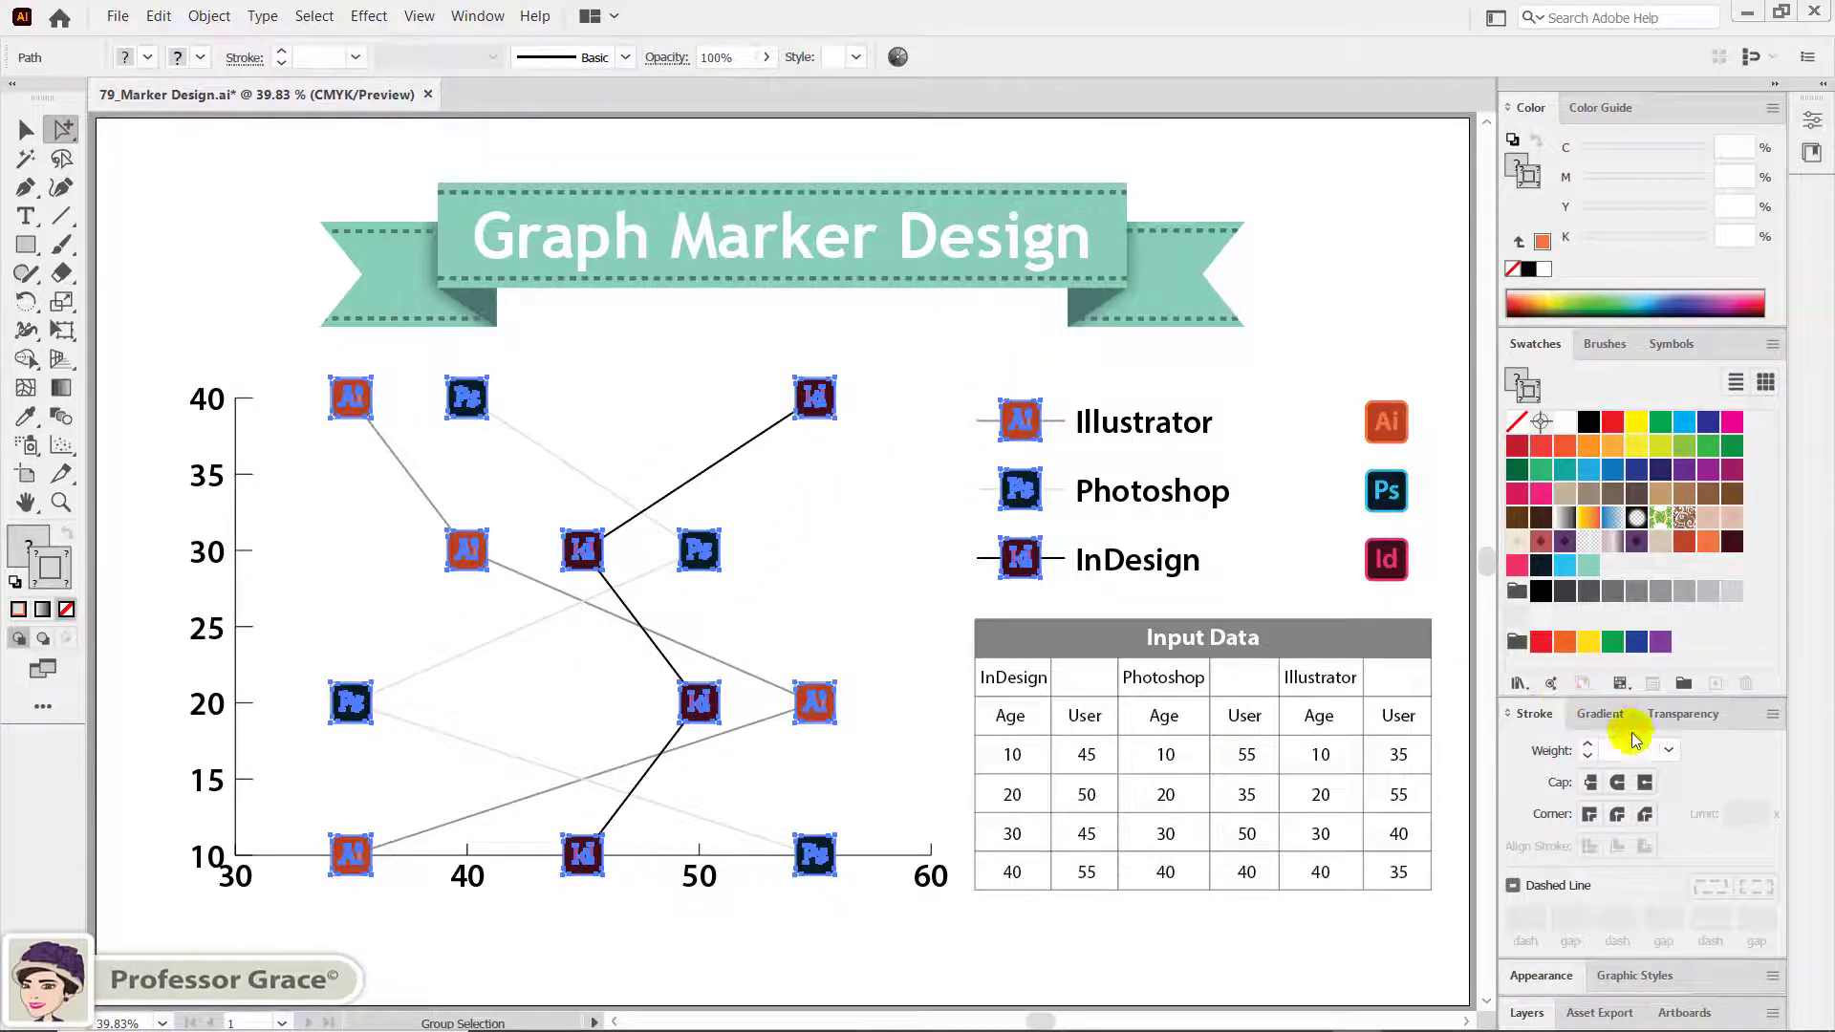
click(1668, 752)
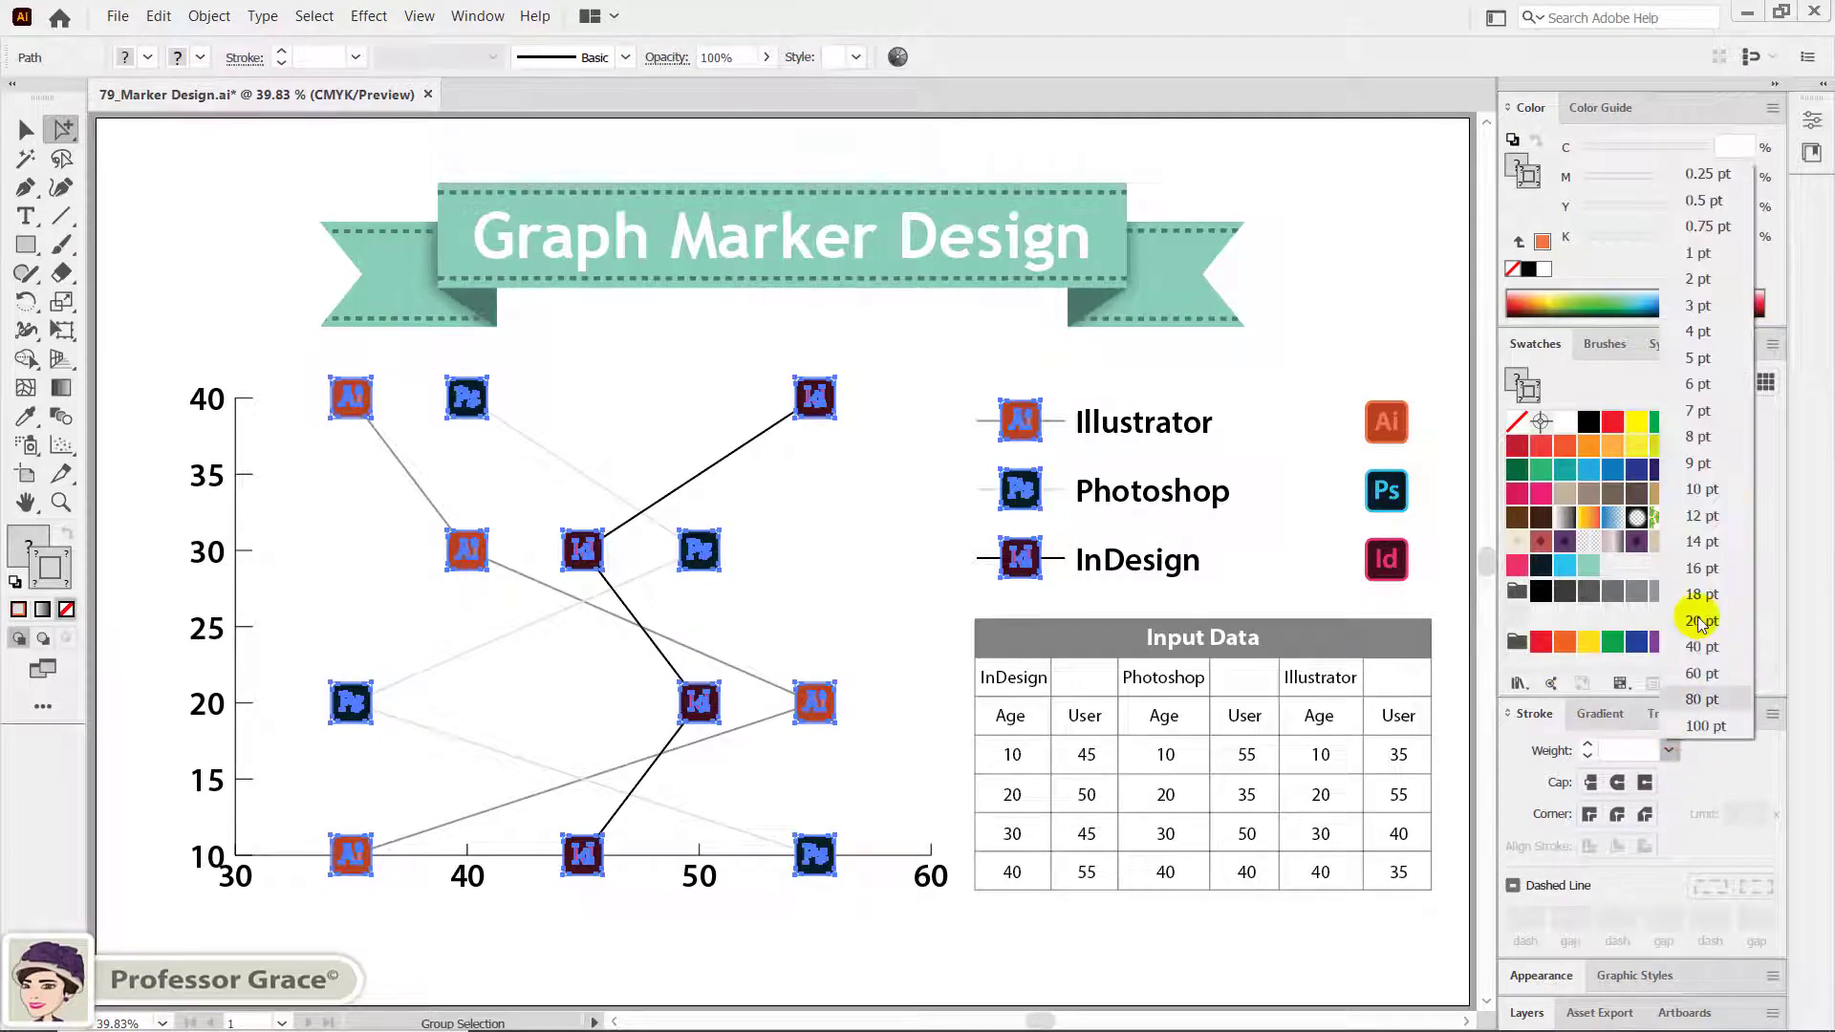
click(1702, 309)
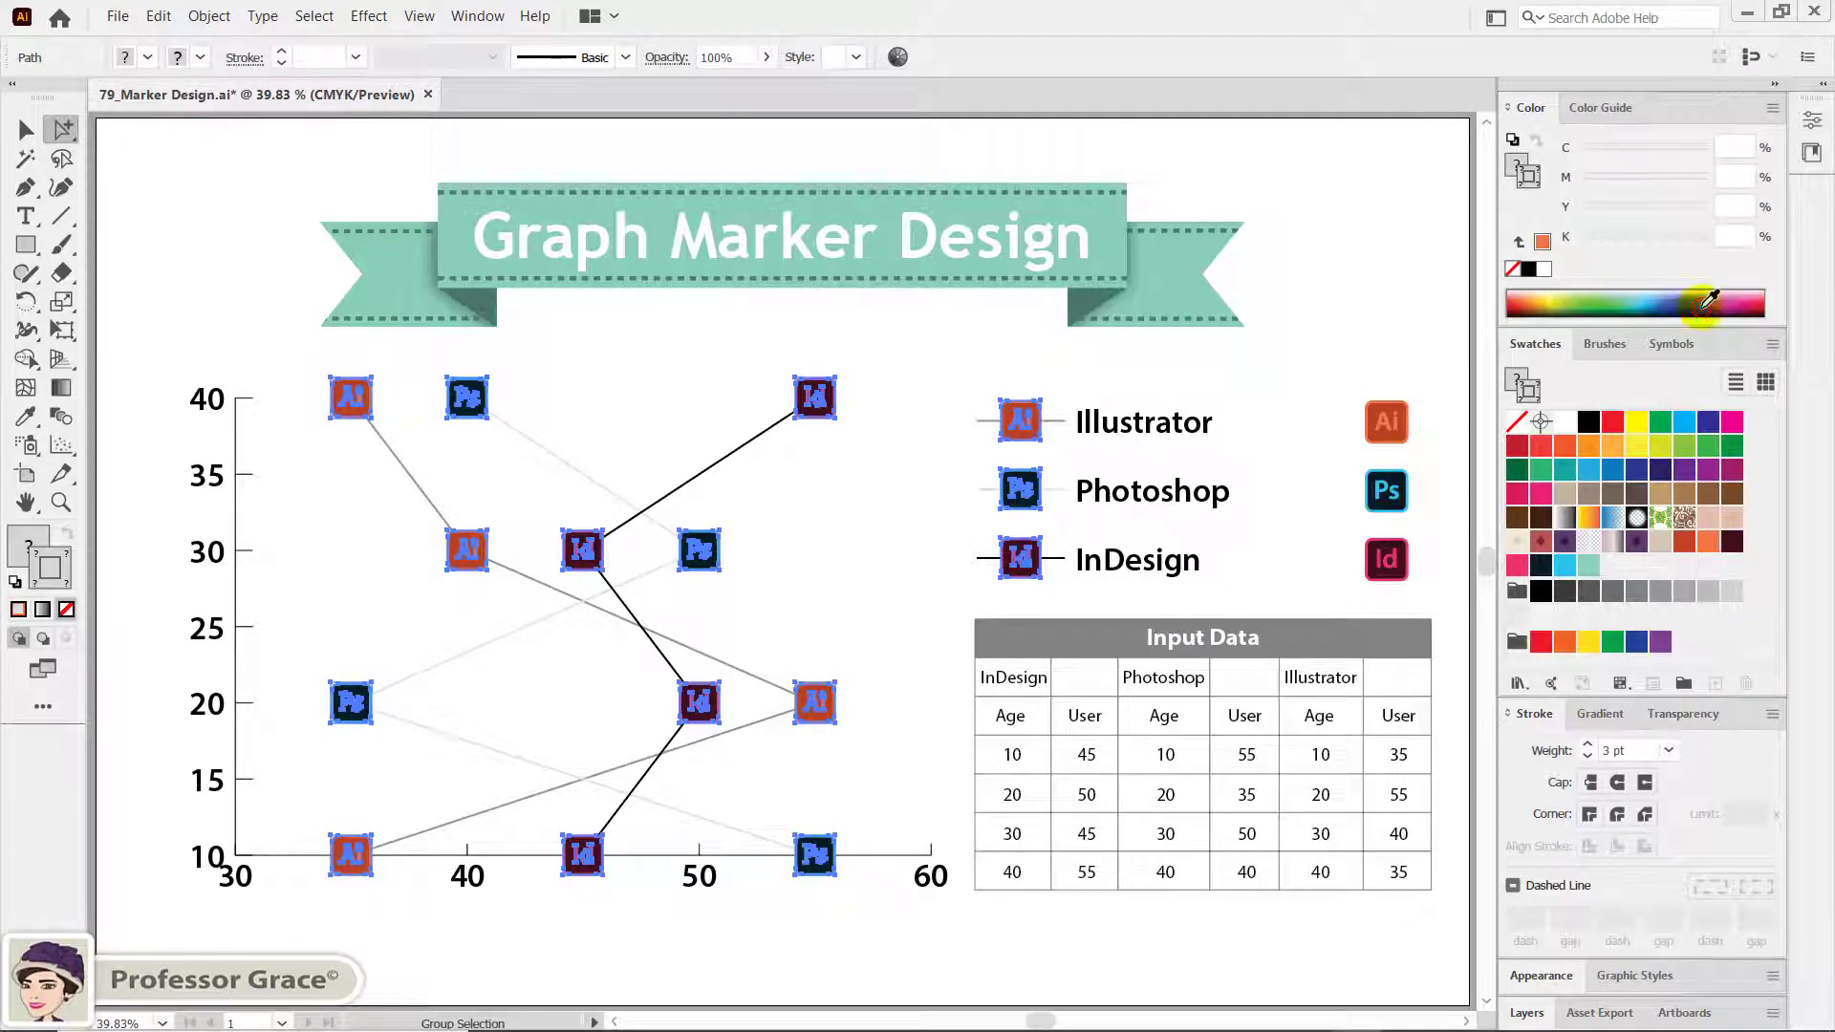
click(838, 557)
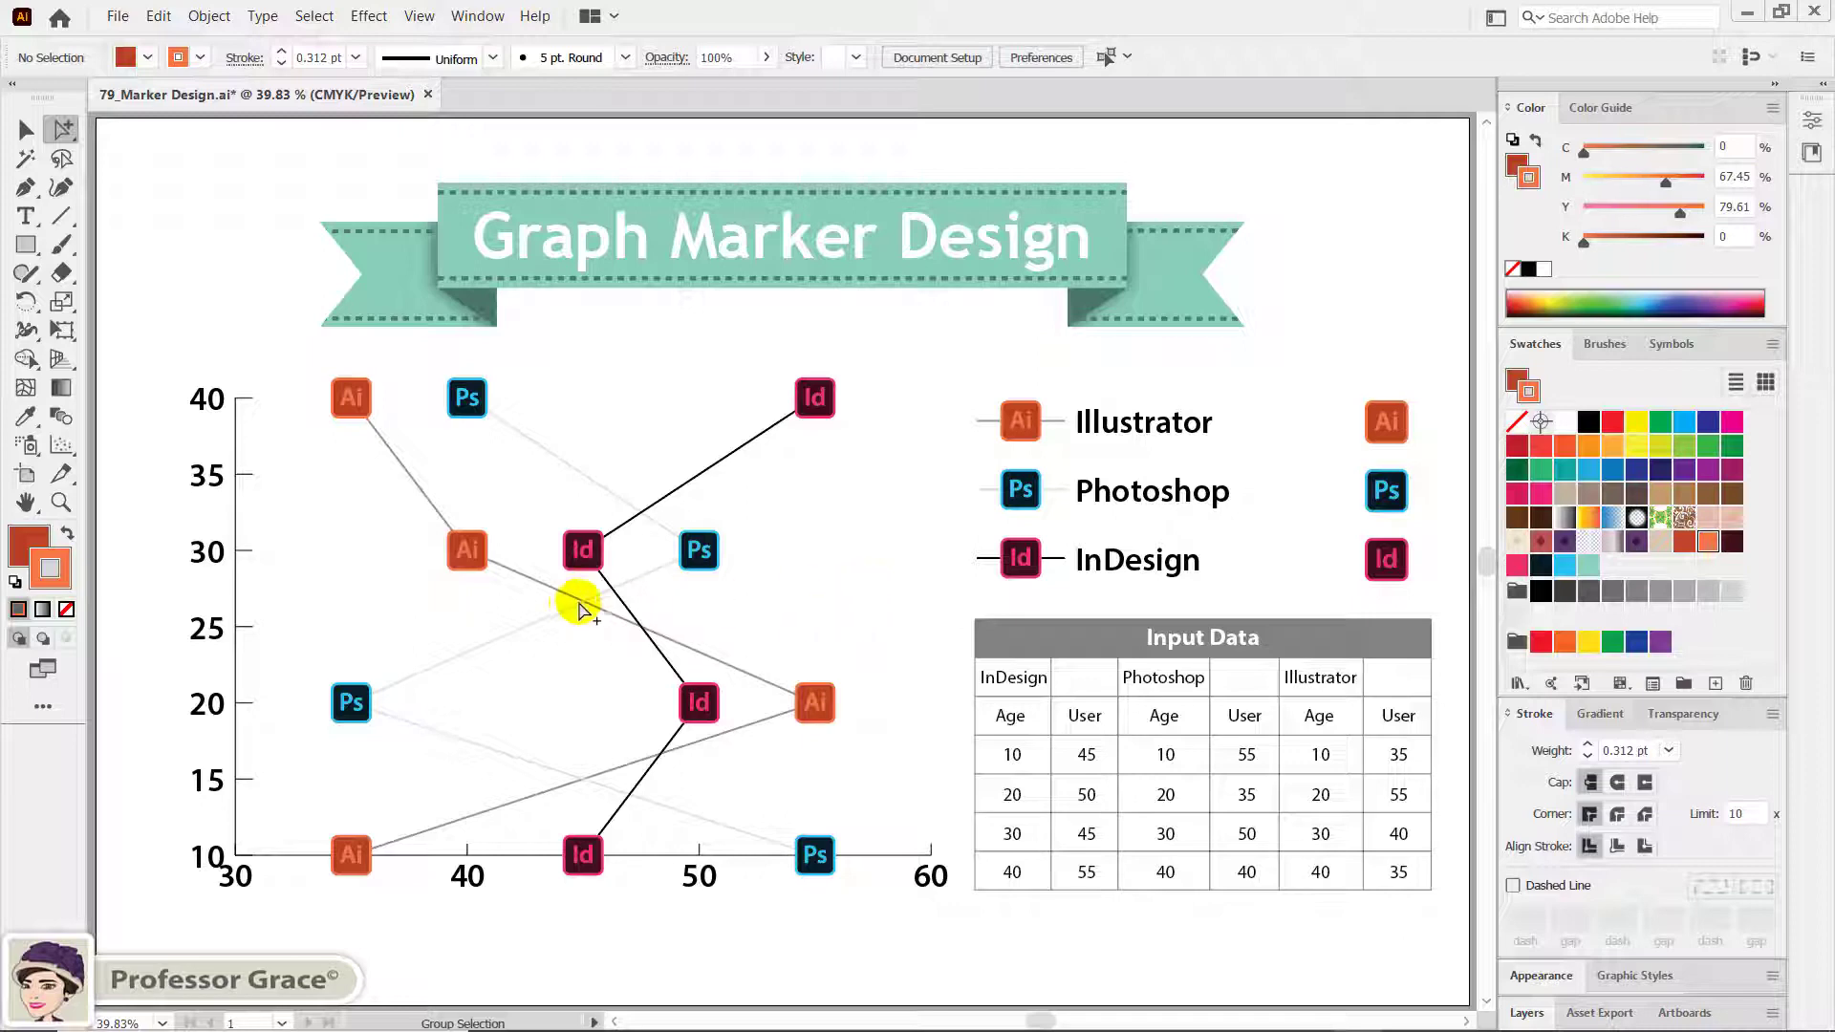
Uncheck Connect Data Points in the graph's Graph Type settings so only the markers remain.
click(25, 129)
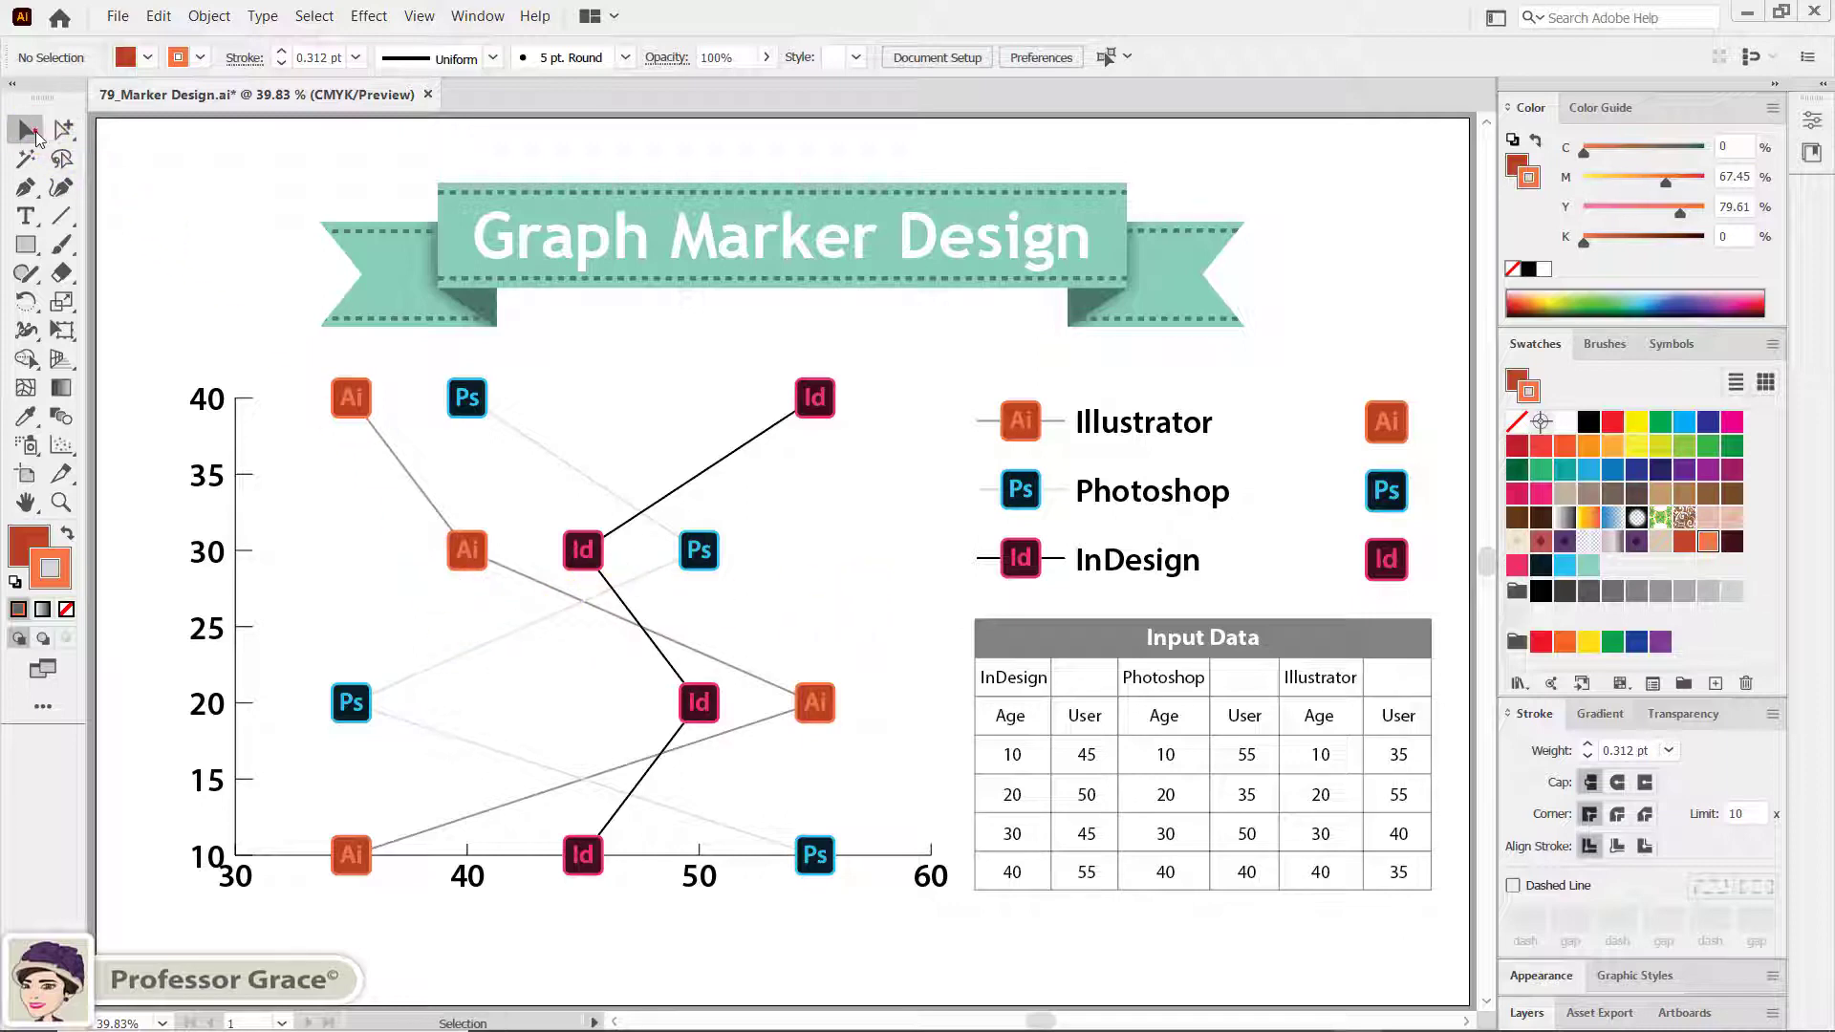
click(483, 566)
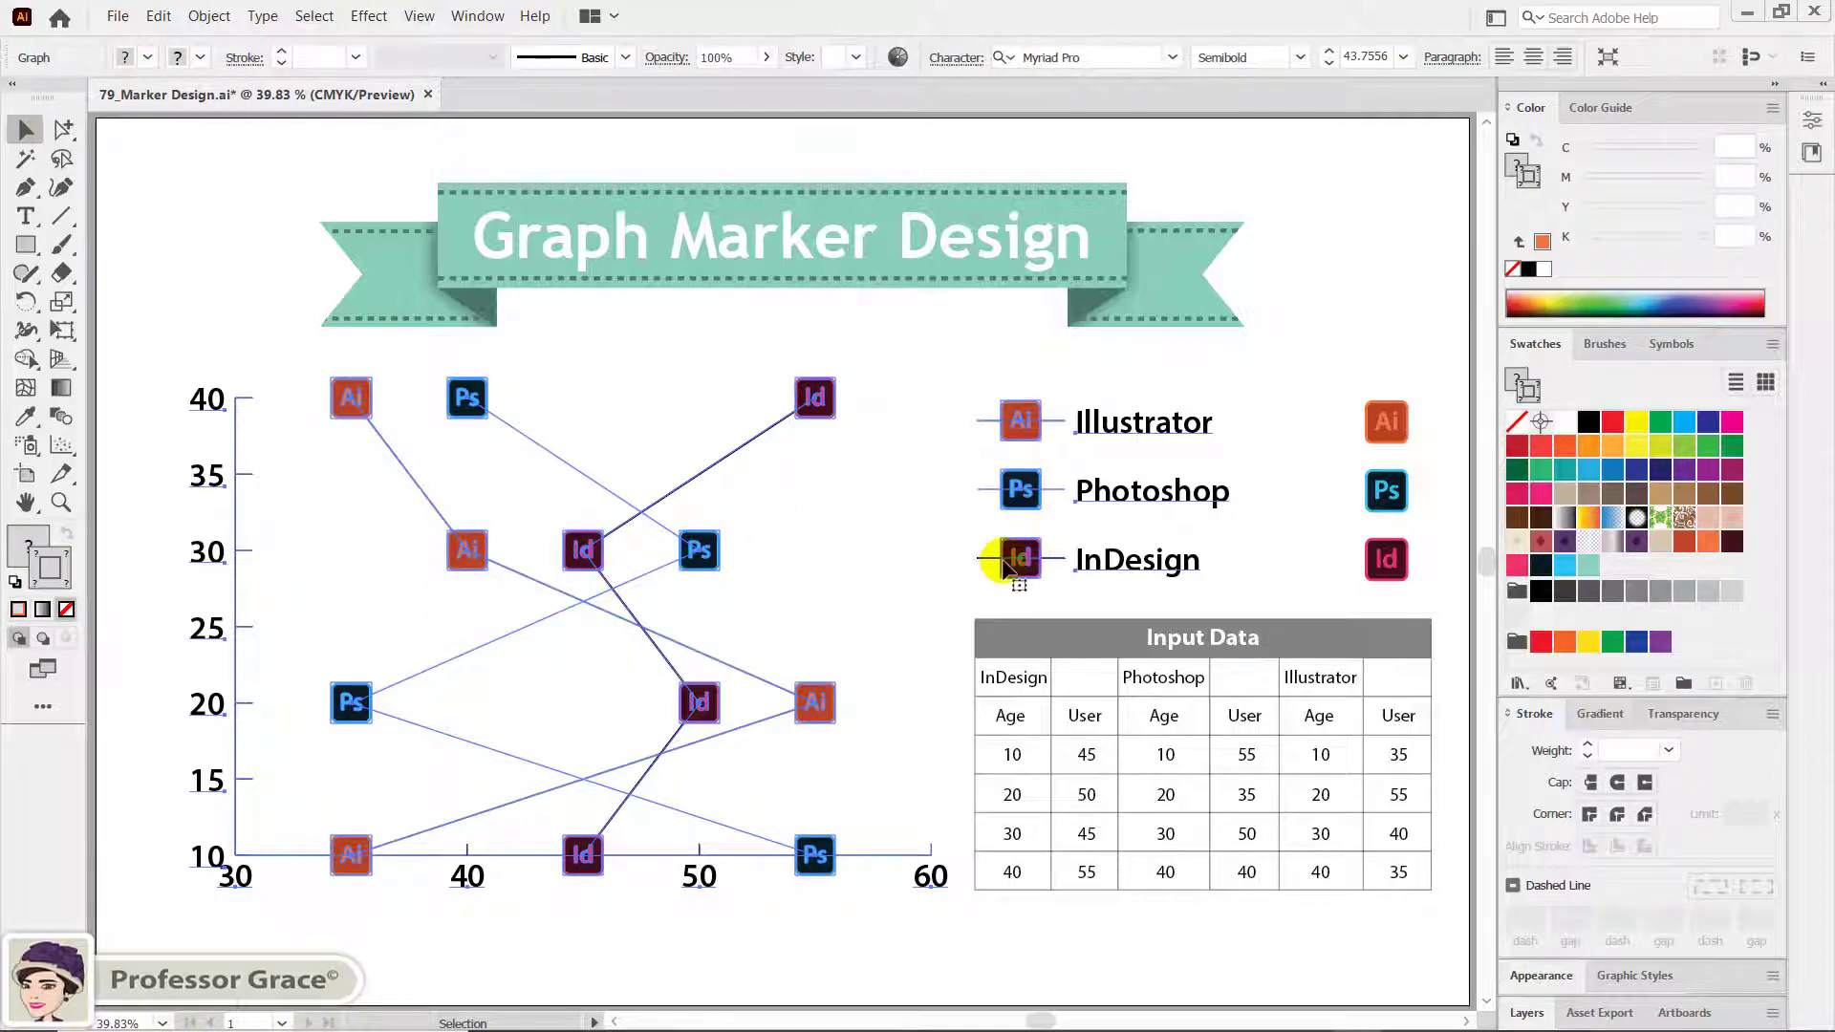
right_click(463, 400)
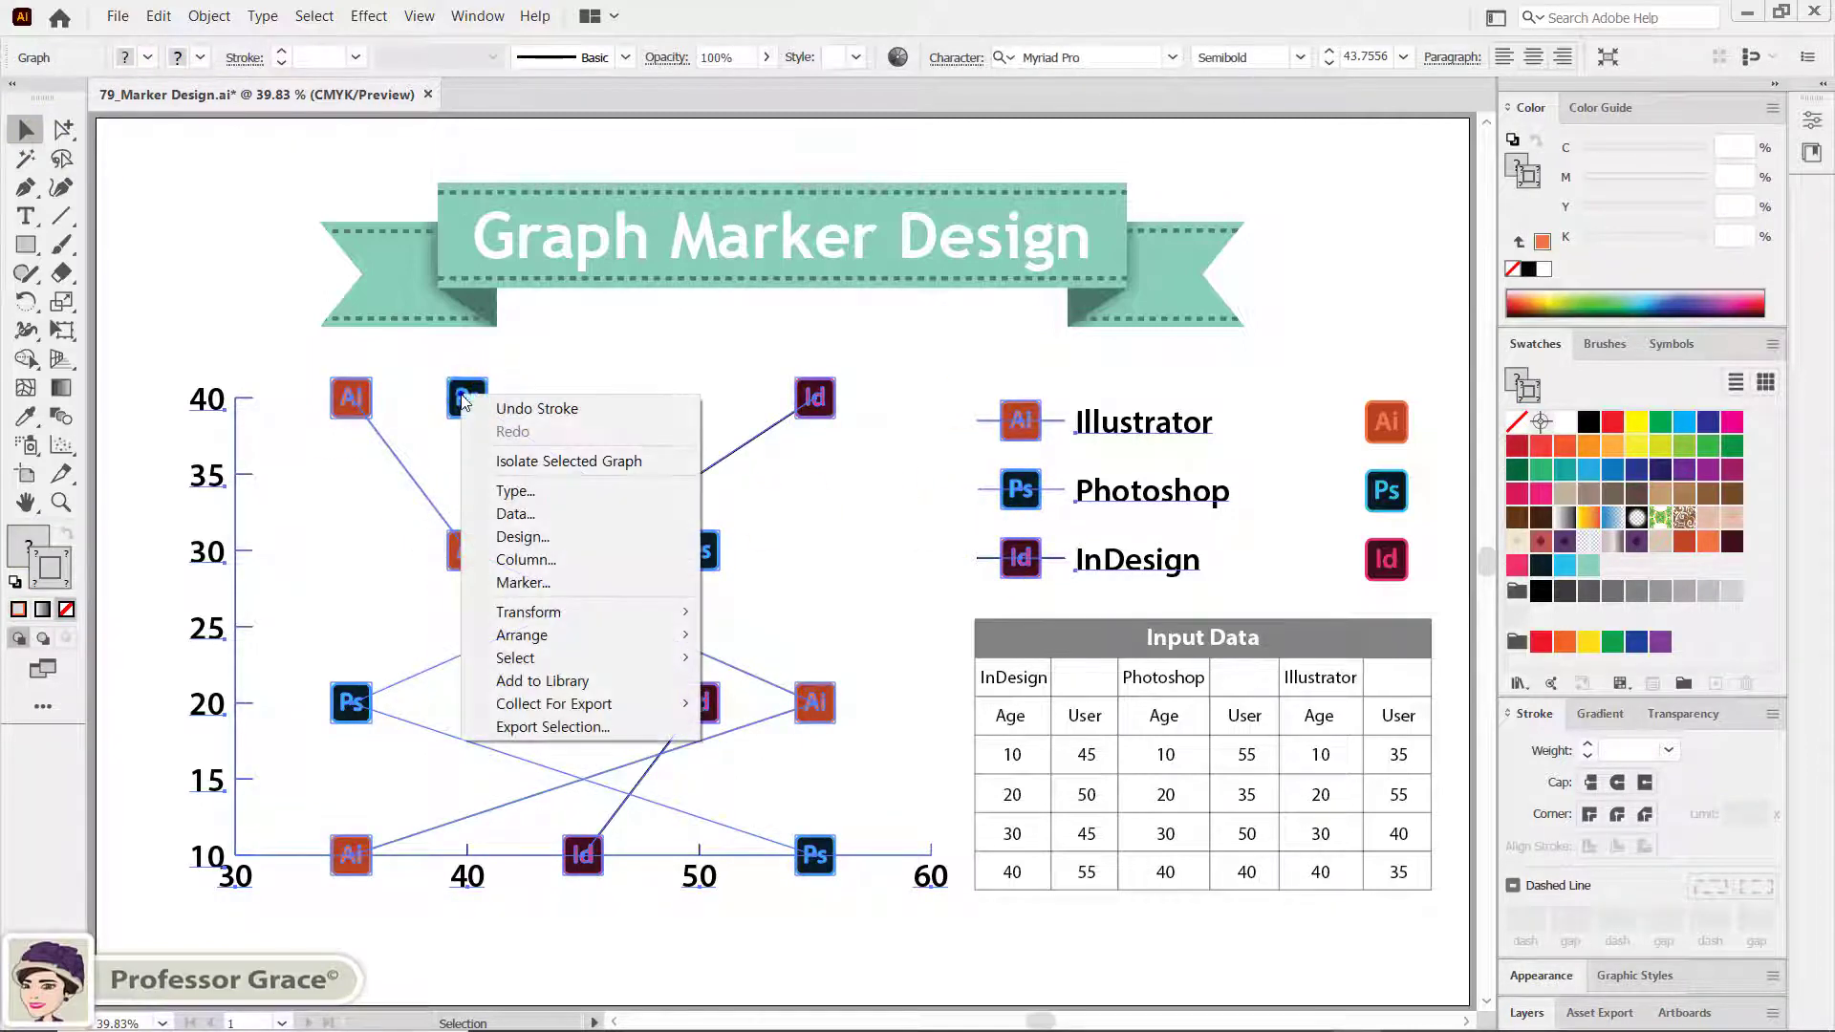
click(516, 491)
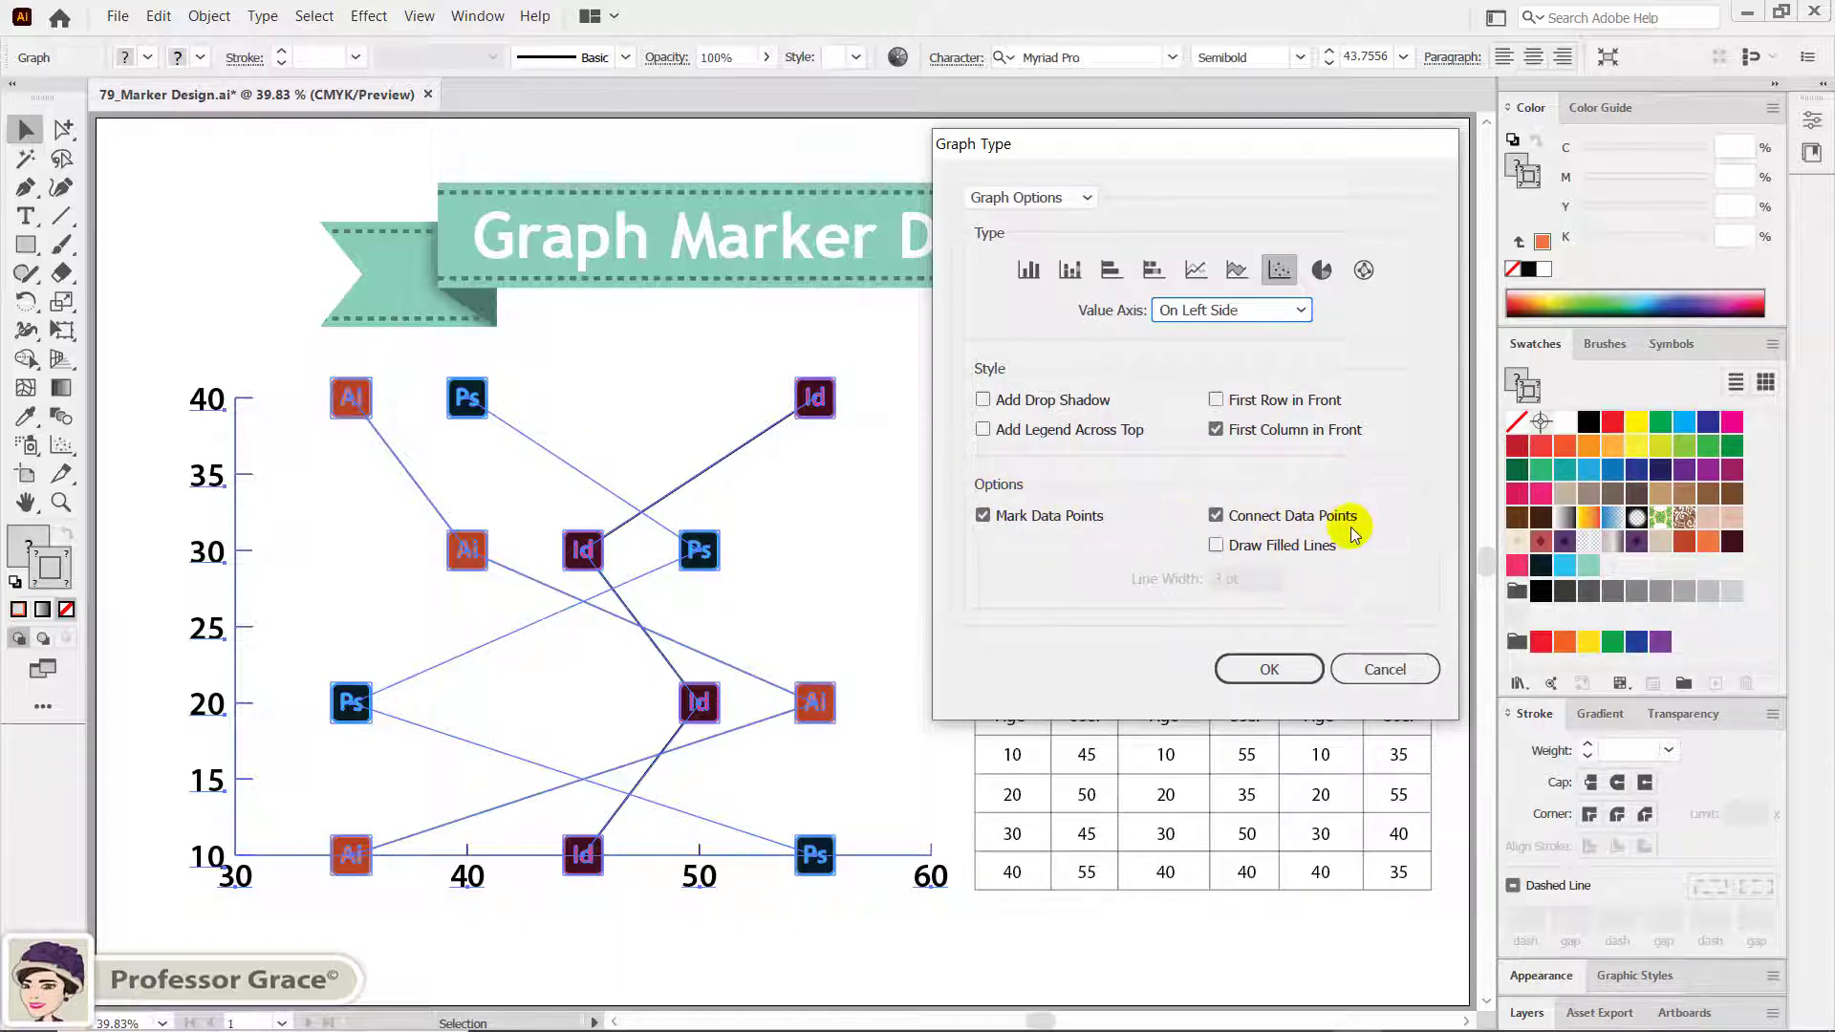
click(1216, 517)
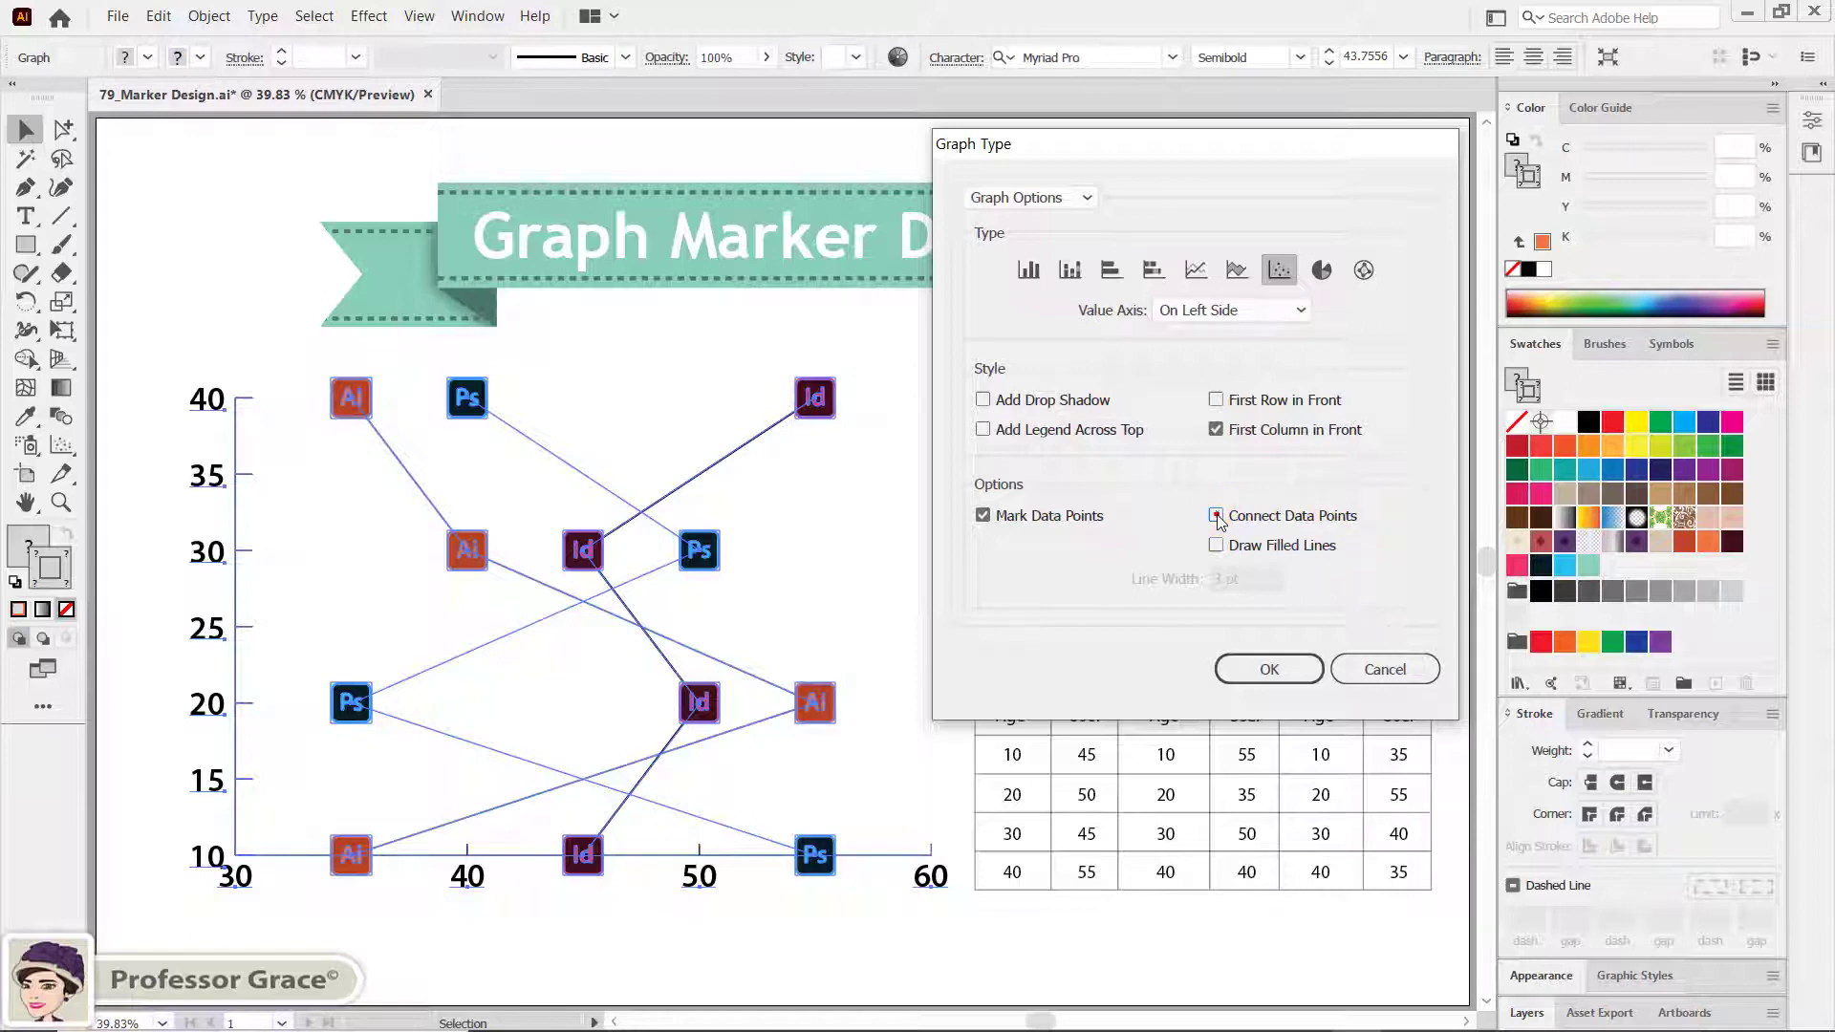
click(1269, 669)
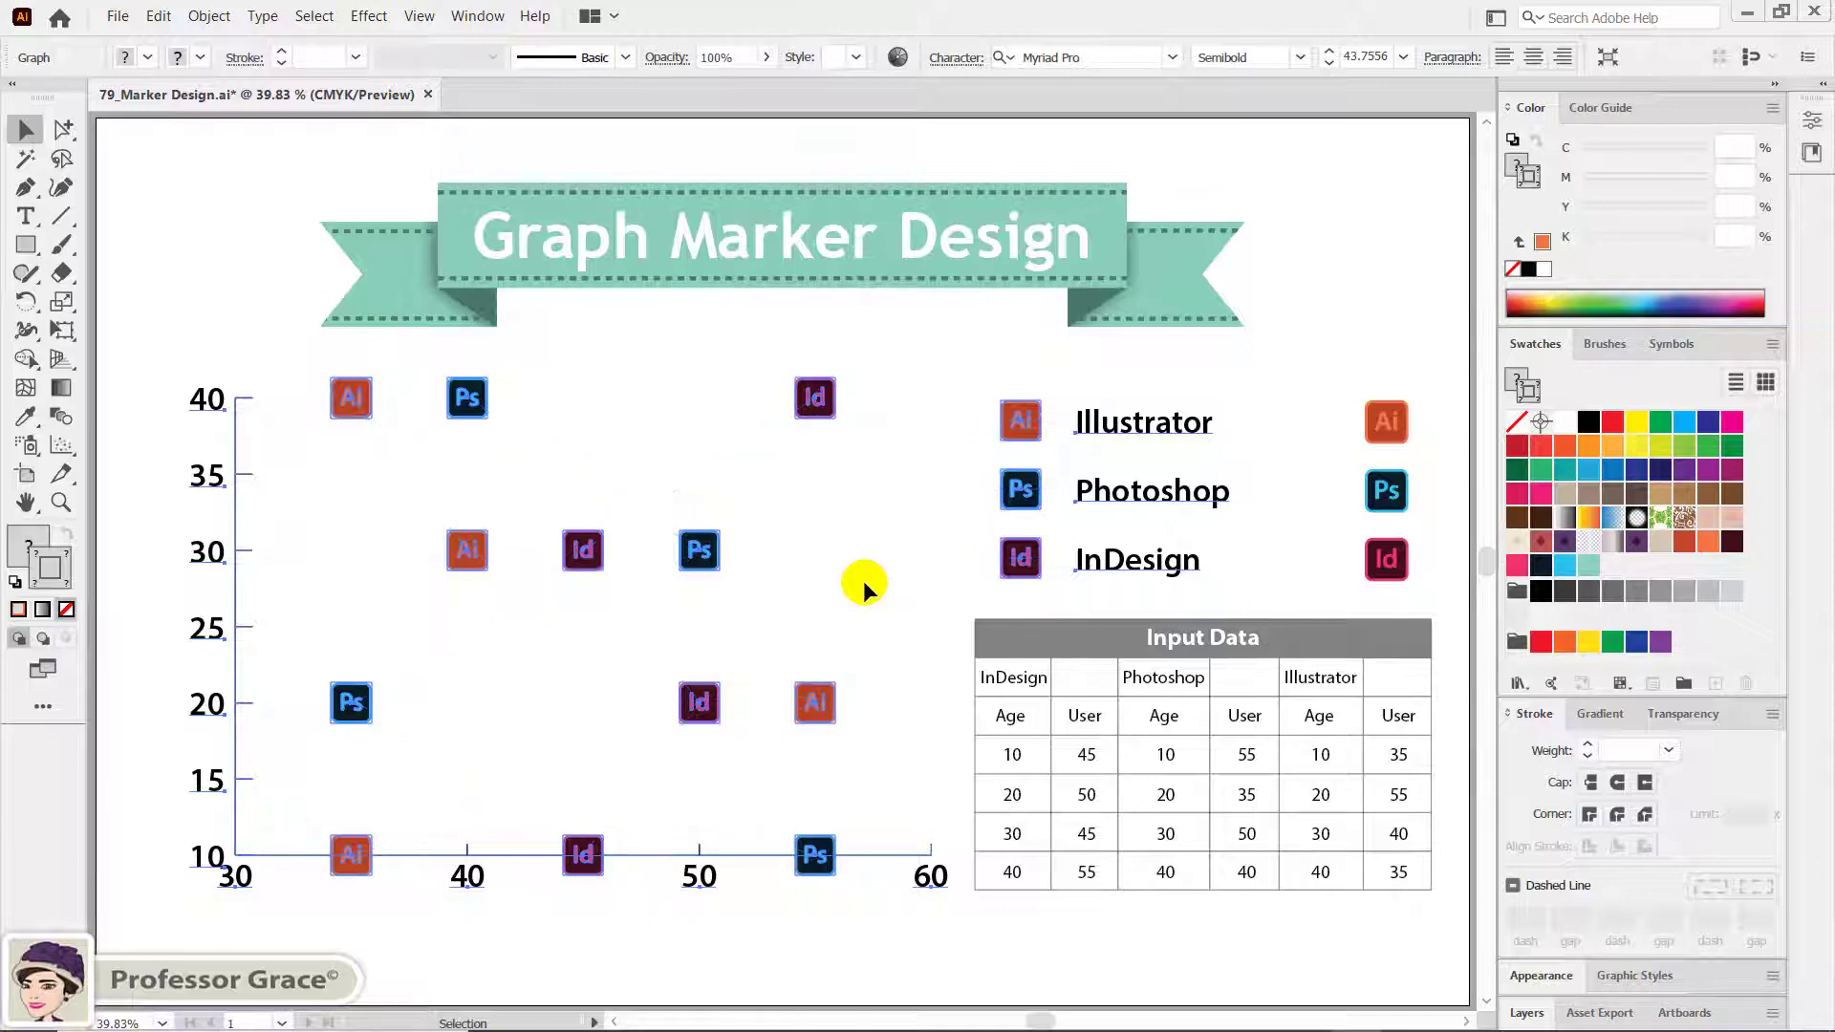
click(864, 585)
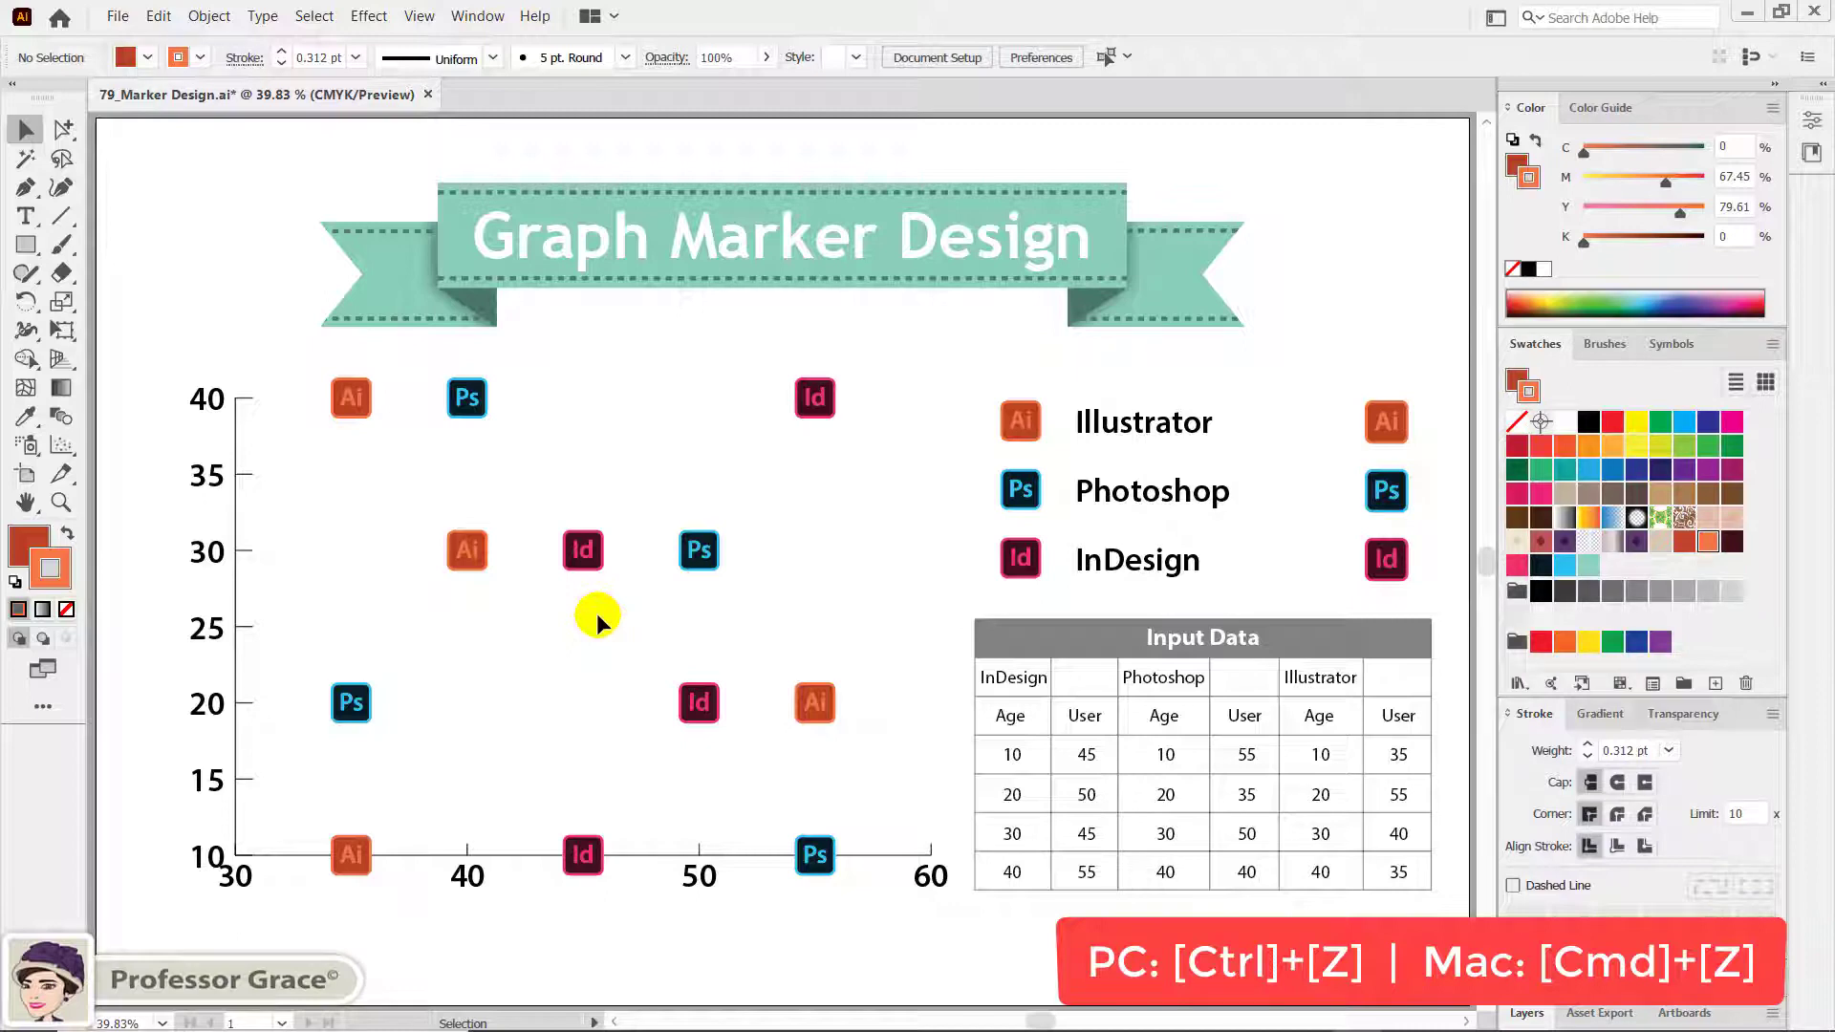
Undo the Graph Type change with Ctrl+Z to restore the series lines, then deselect.
key(ctrl+z)
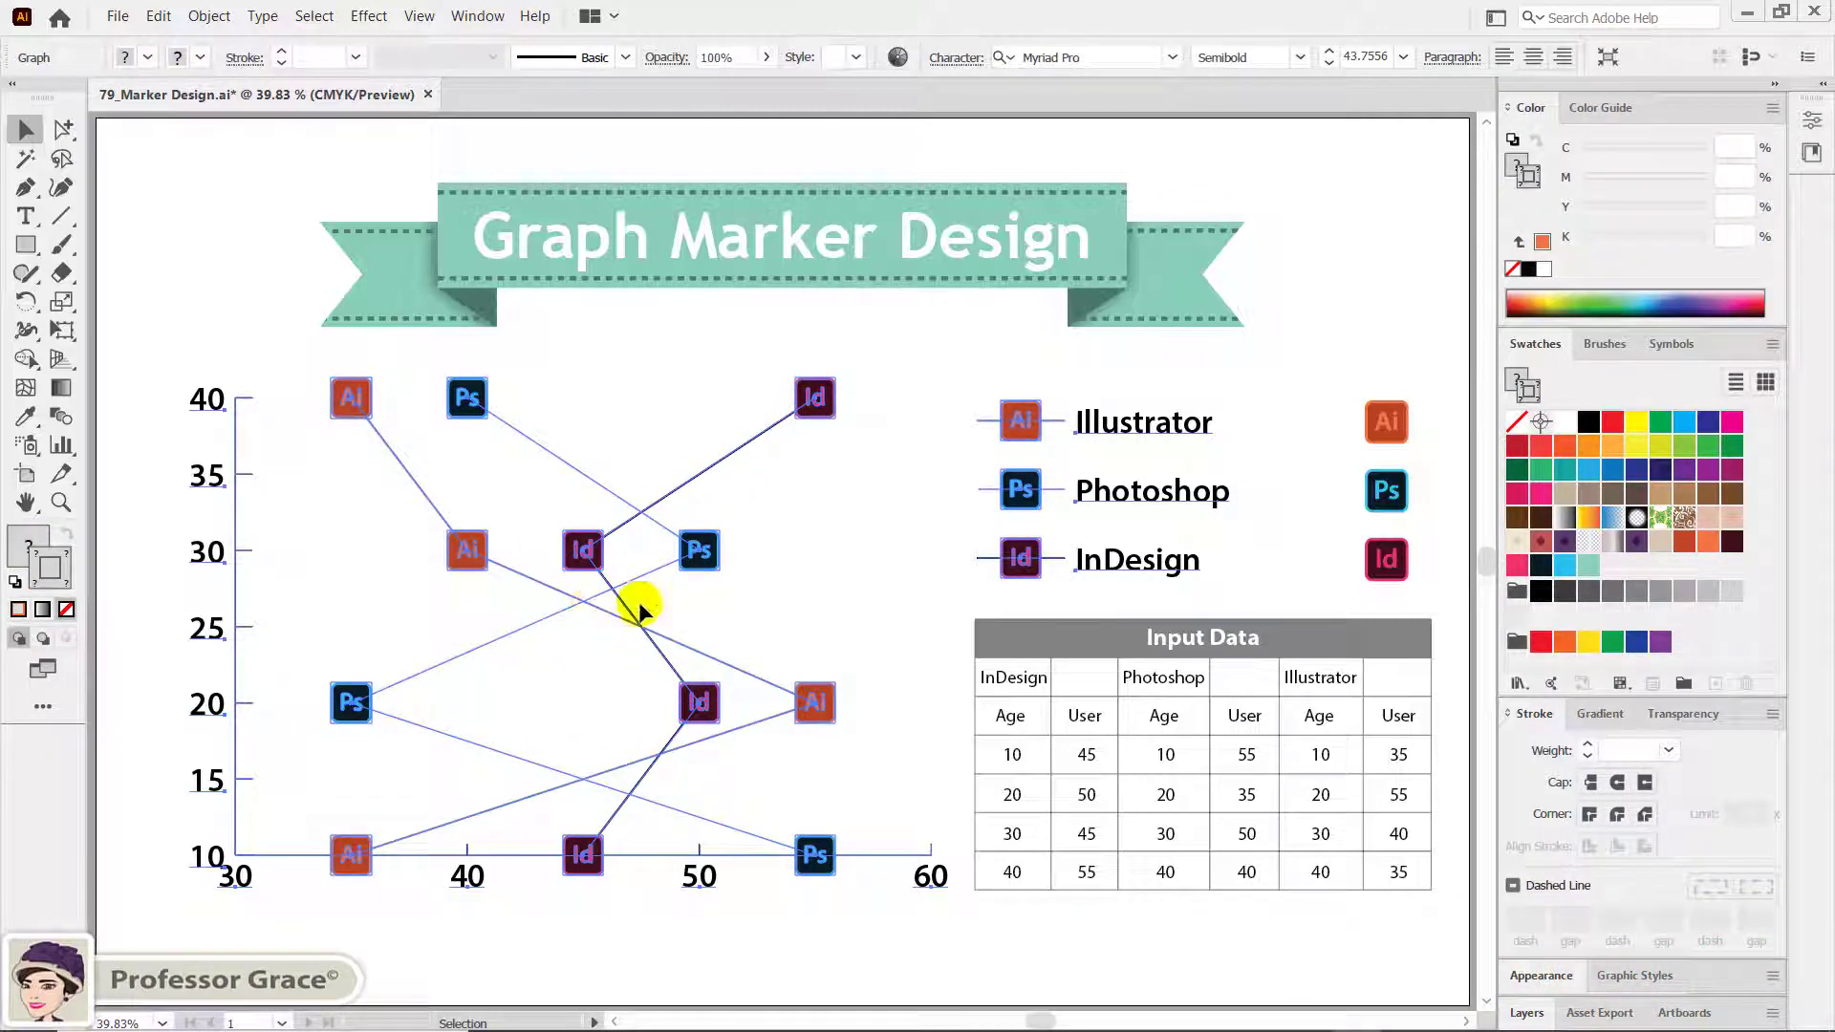
click(902, 758)
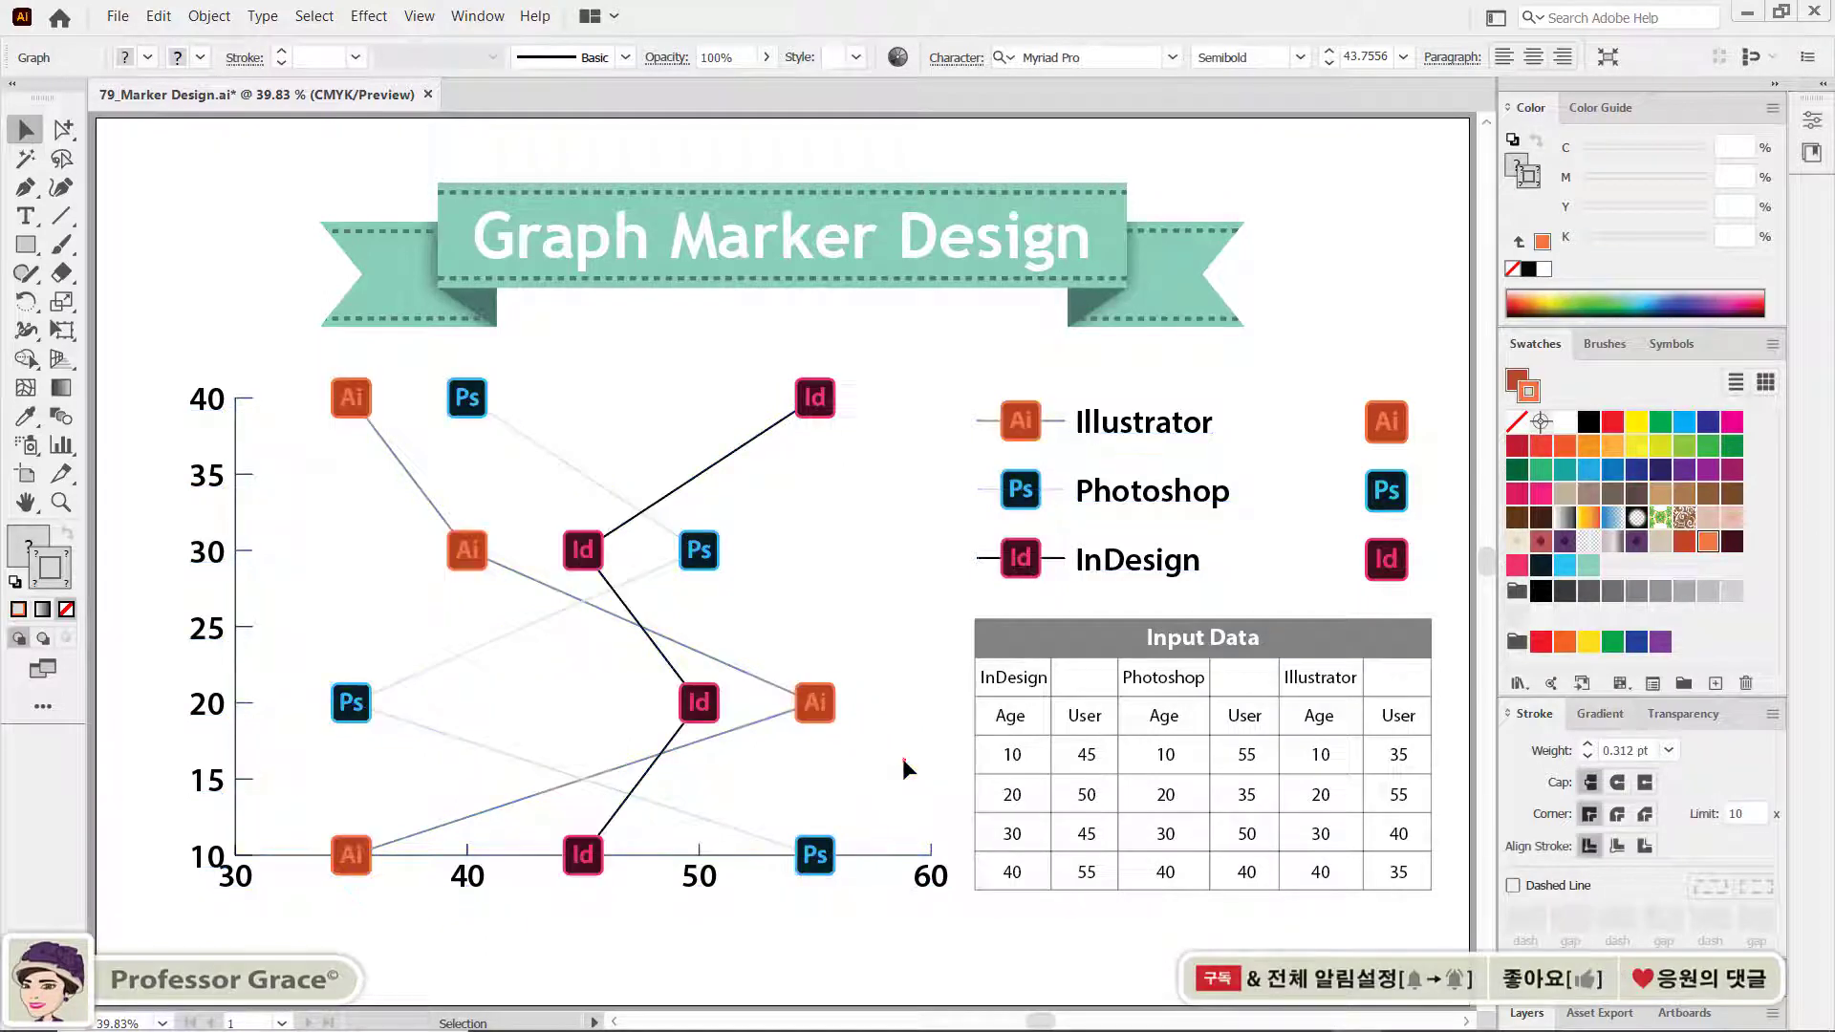
click(902, 759)
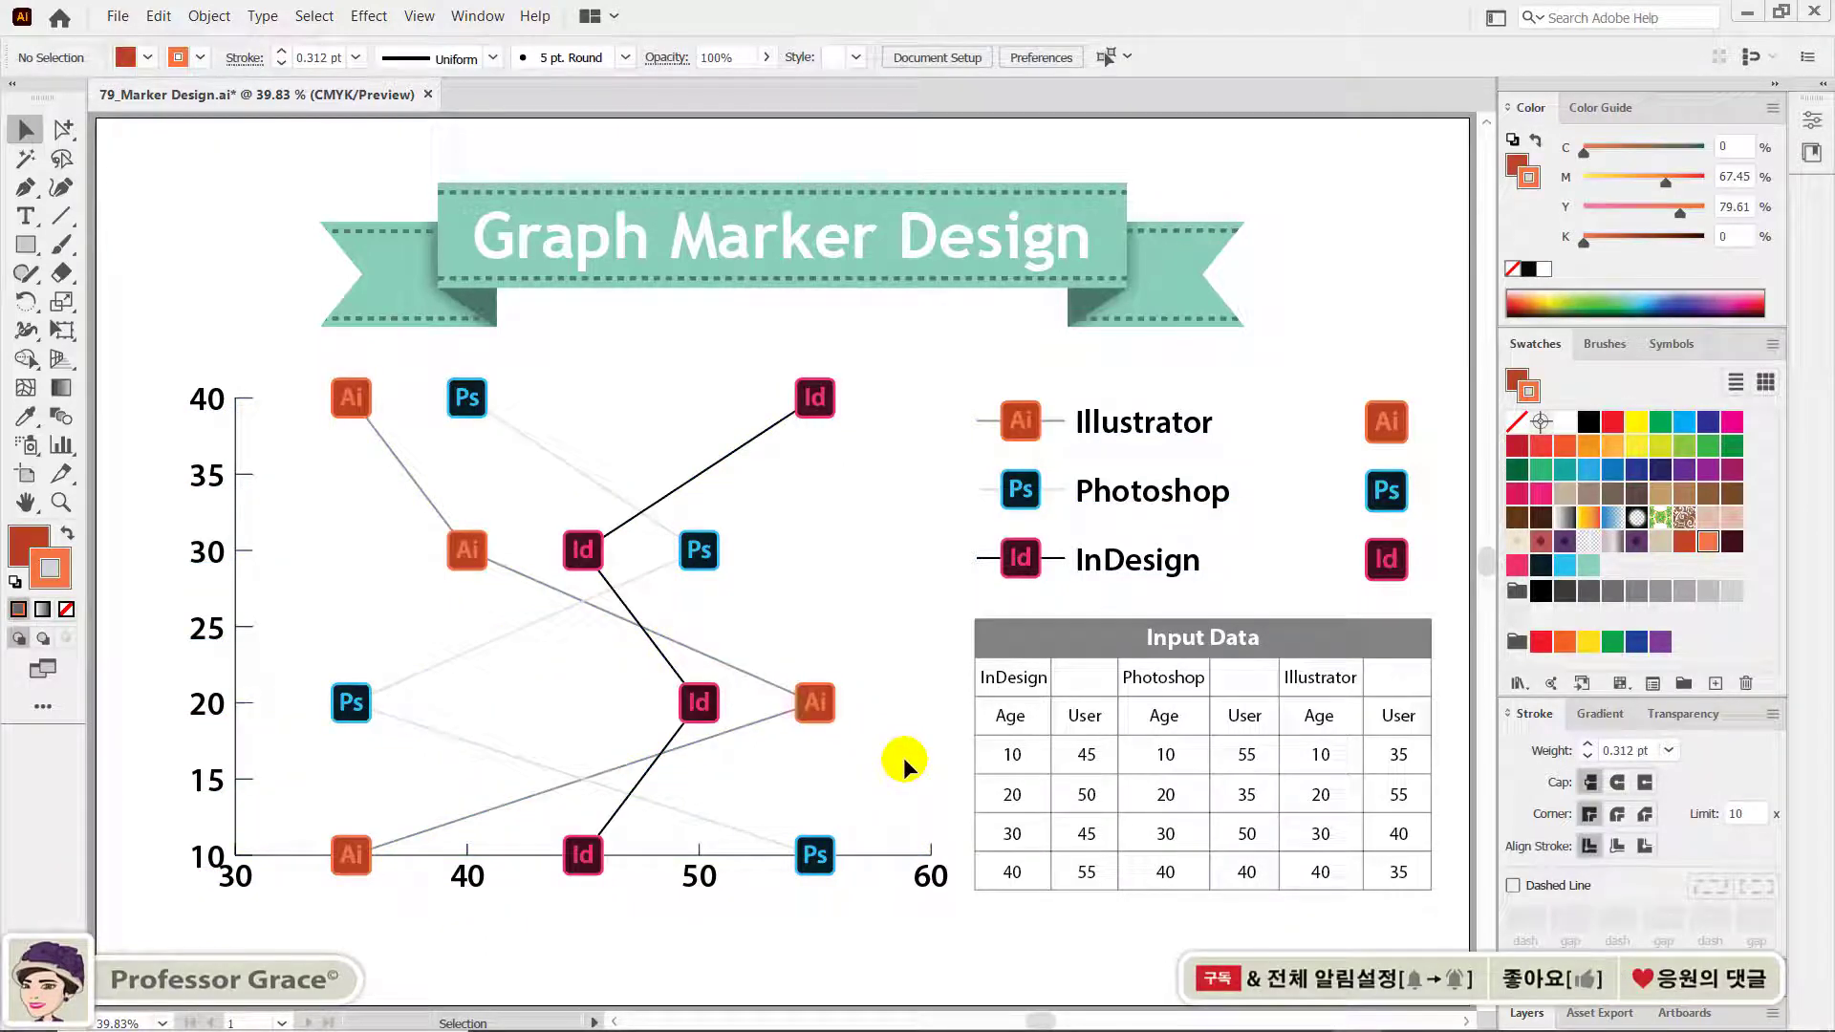